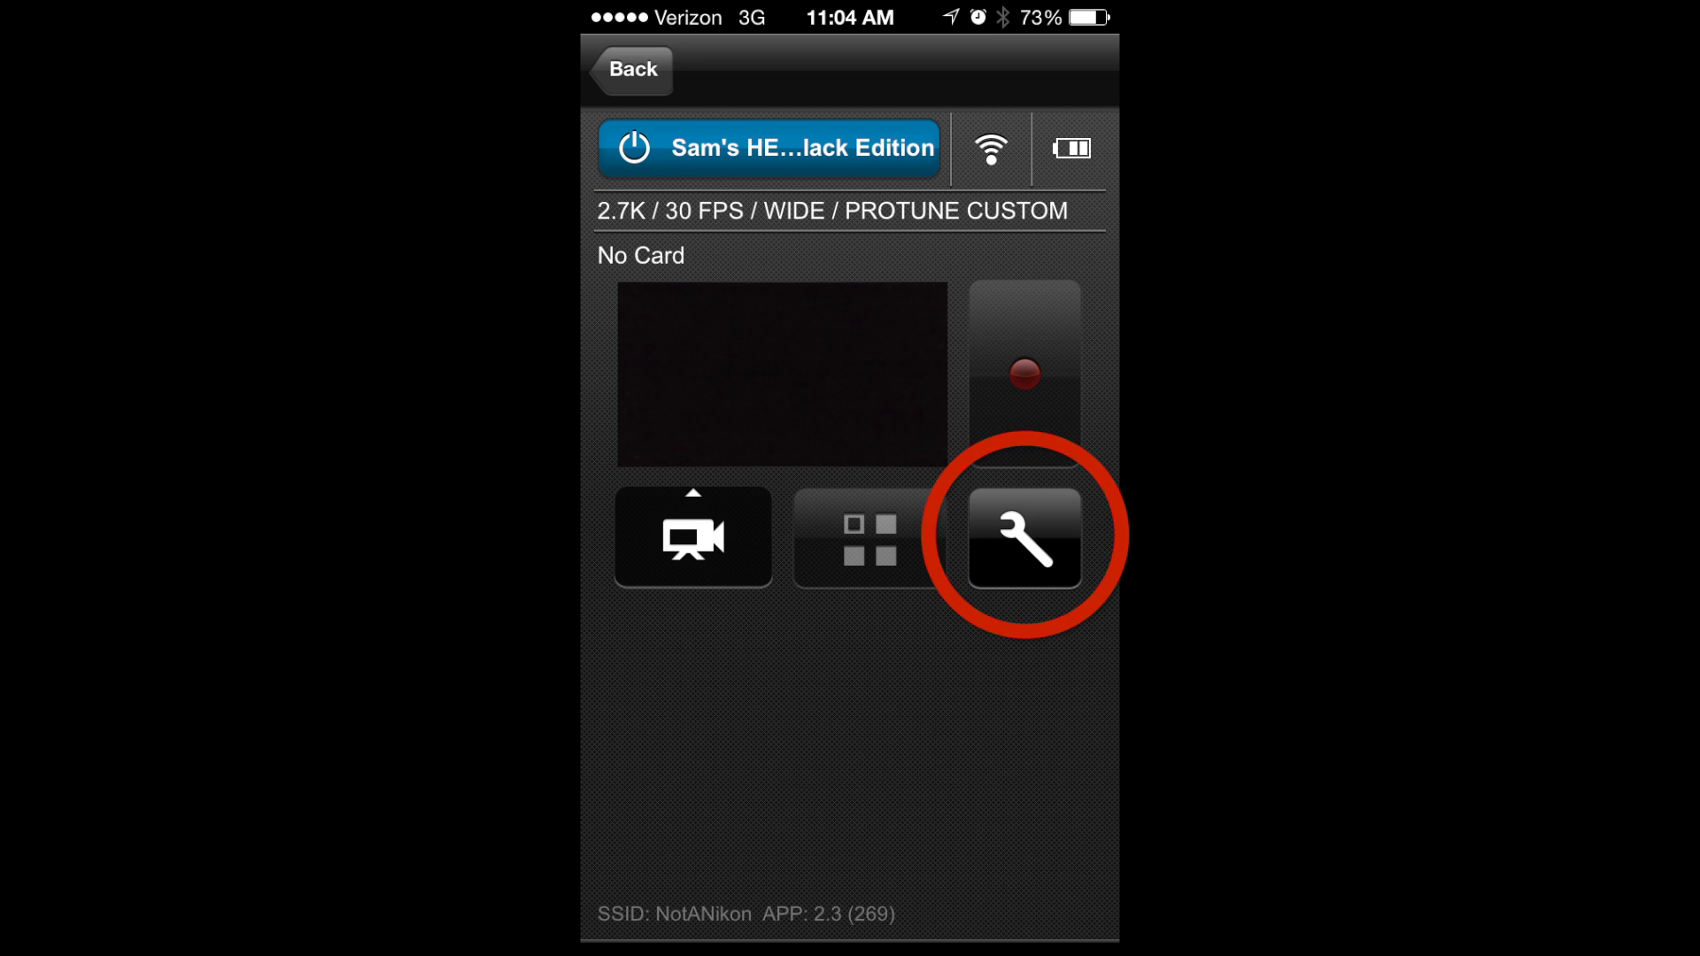
Open the camera's settings in the GoPro app and look through the available options.
click(1025, 537)
scroll(850, 531, down, 10)
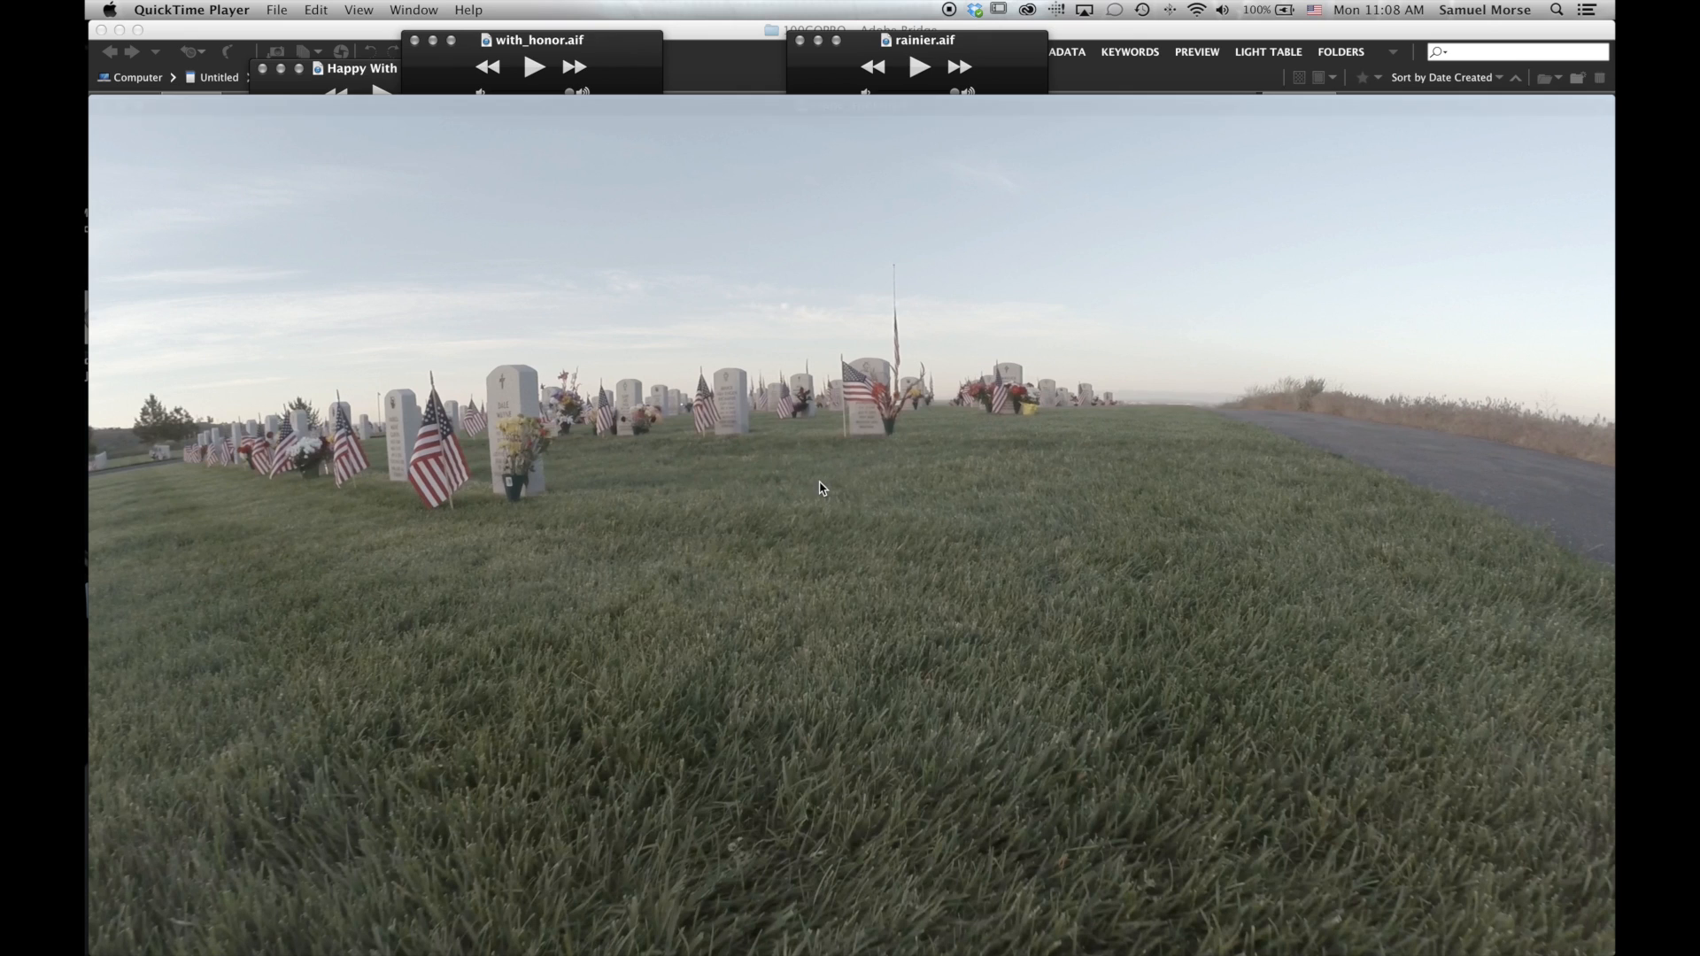
Play the crane_shot.mp4 clip to review the ungraded footage.
mouse_move(790, 494)
mouse_move(689, 446)
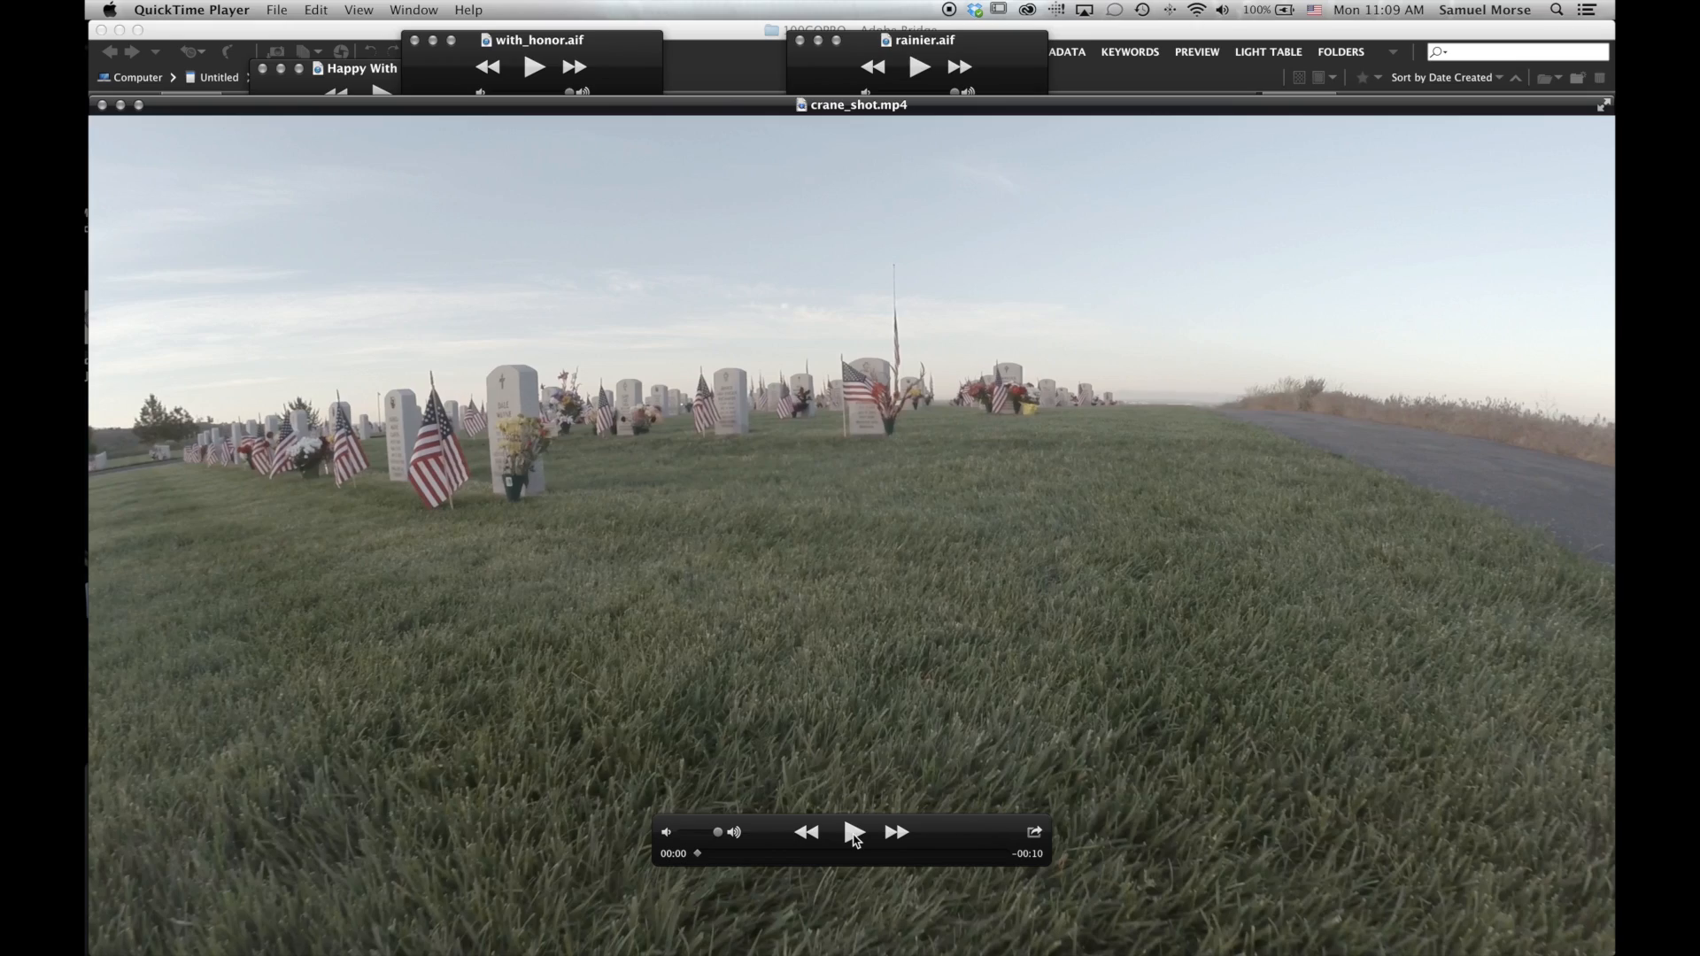
click(853, 833)
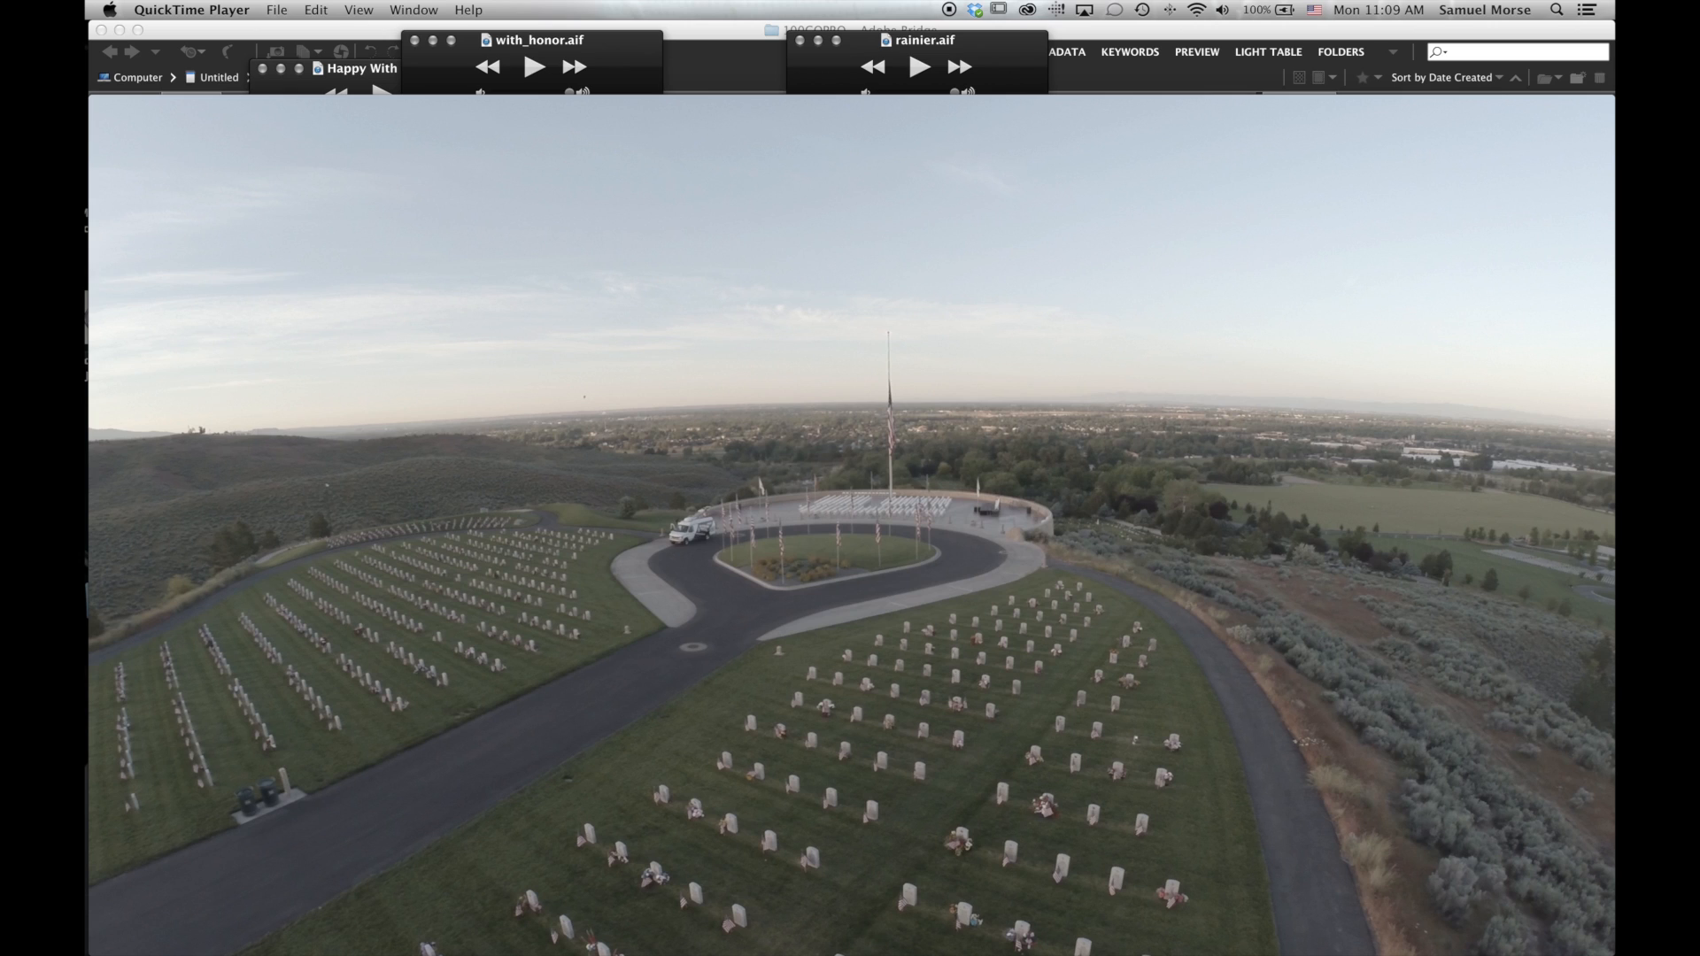
mouse_move(611, 567)
mouse_move(599, 361)
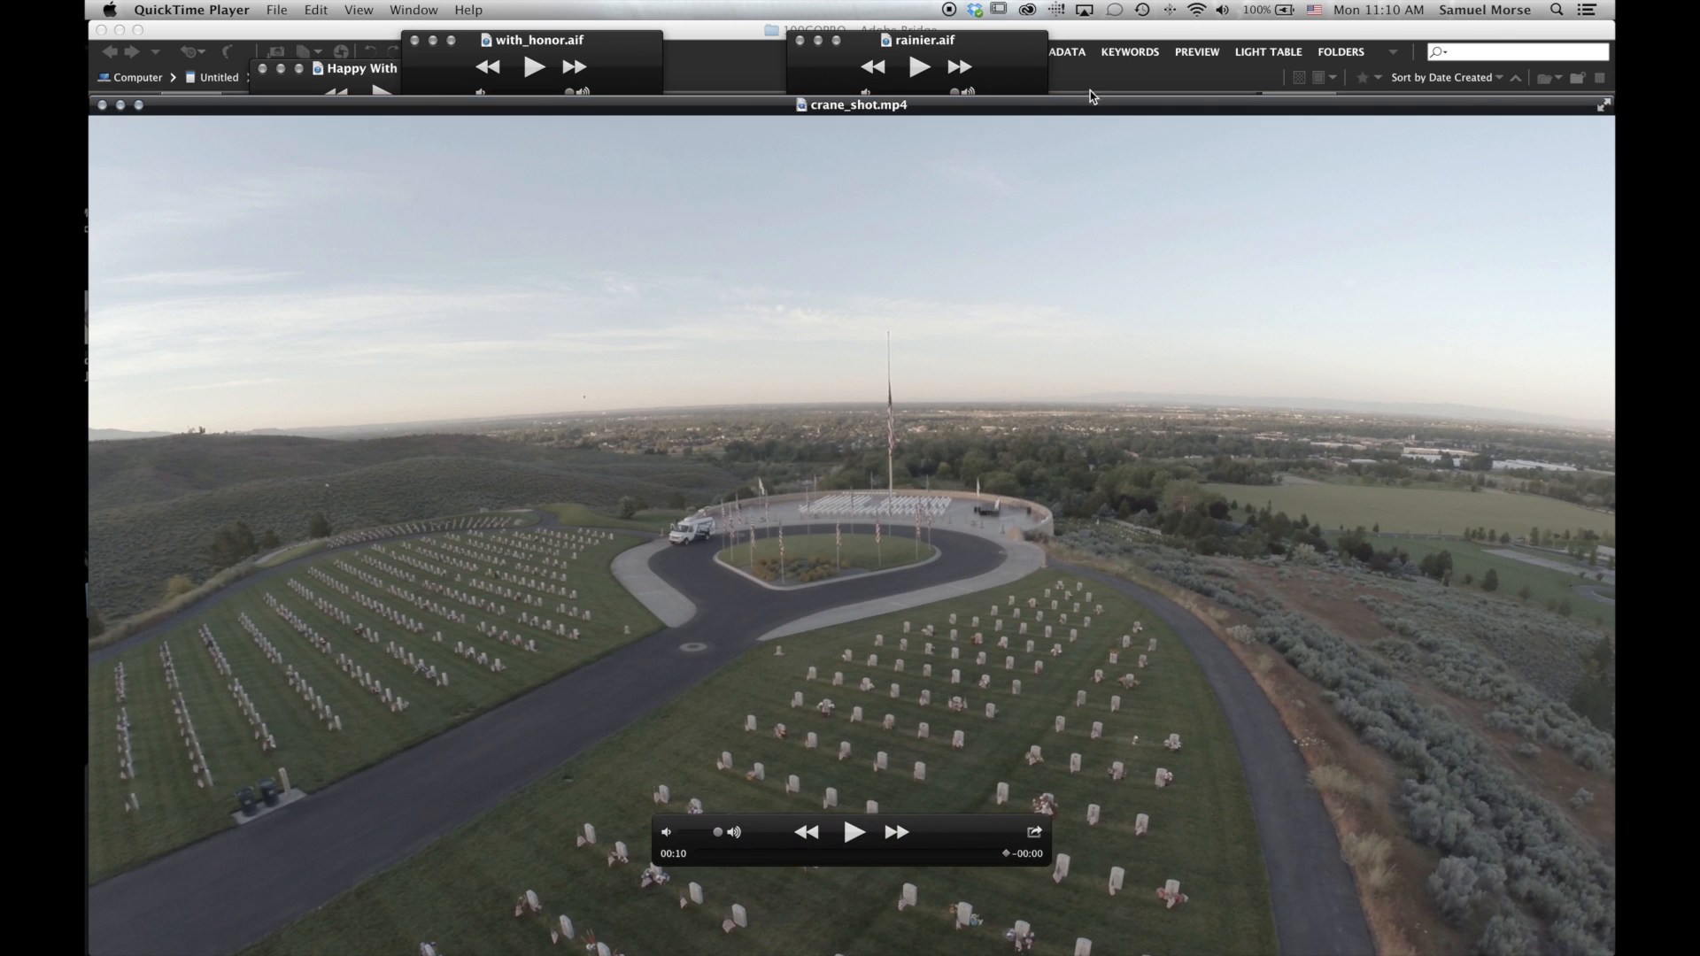
Launch Adobe Media Encoder and add crane_shot.mp4 from Adobe Bridge to its encoding queue.
click(1105, 42)
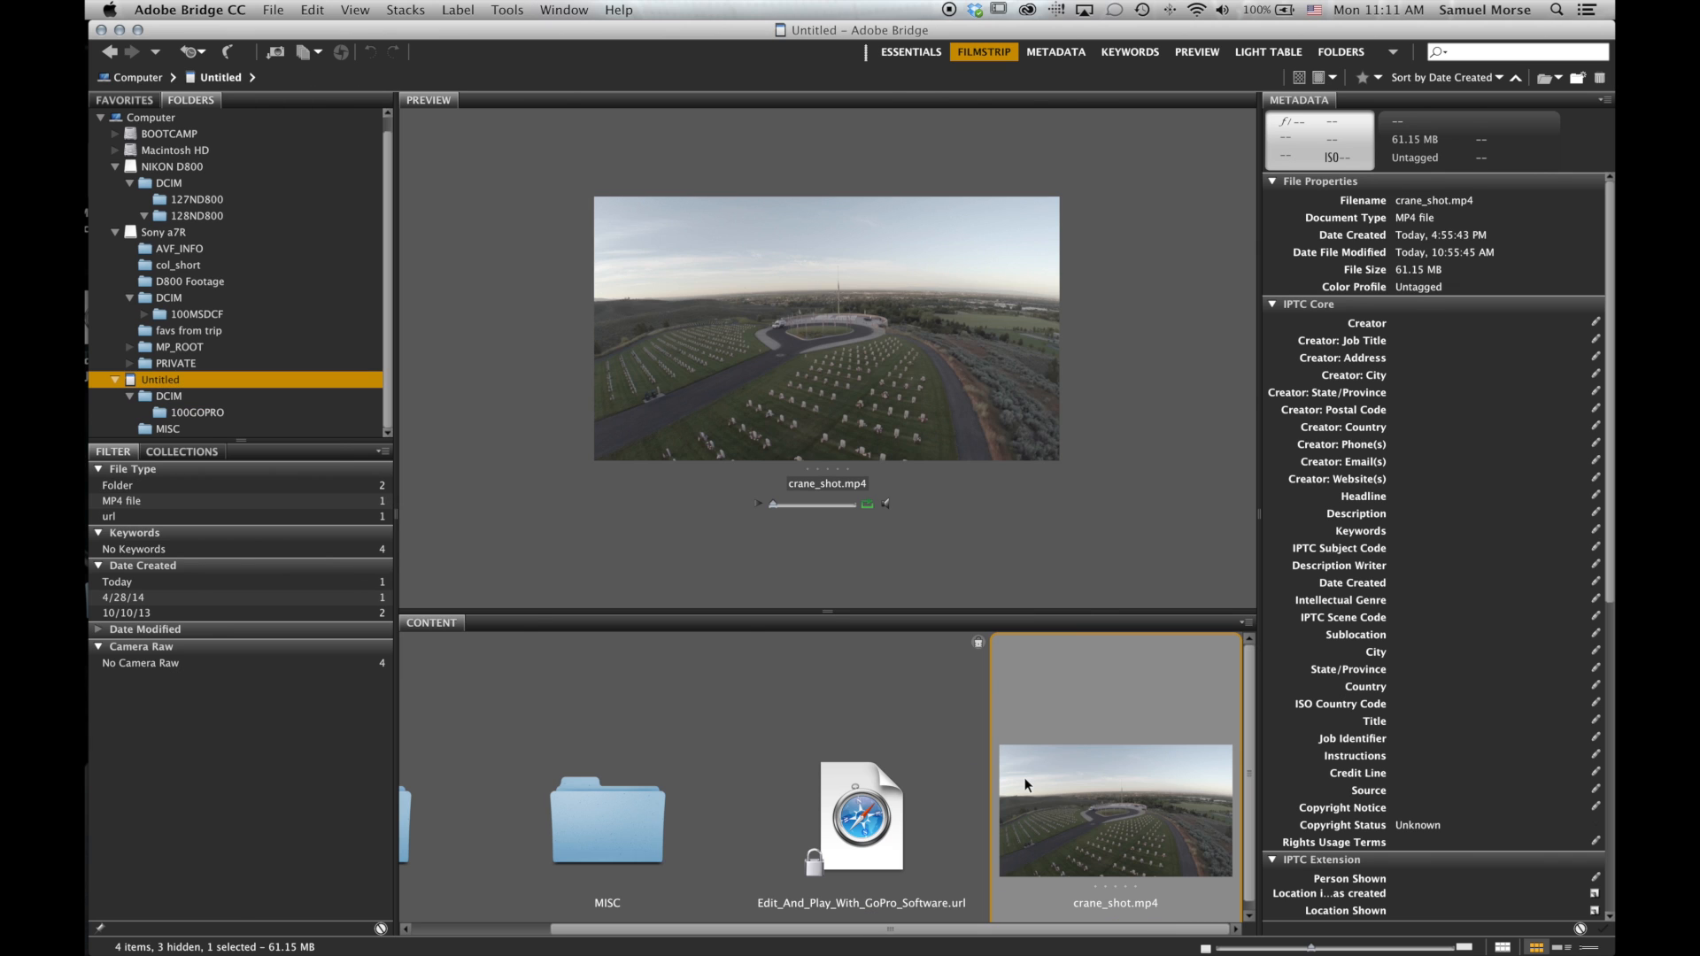
key(F4)
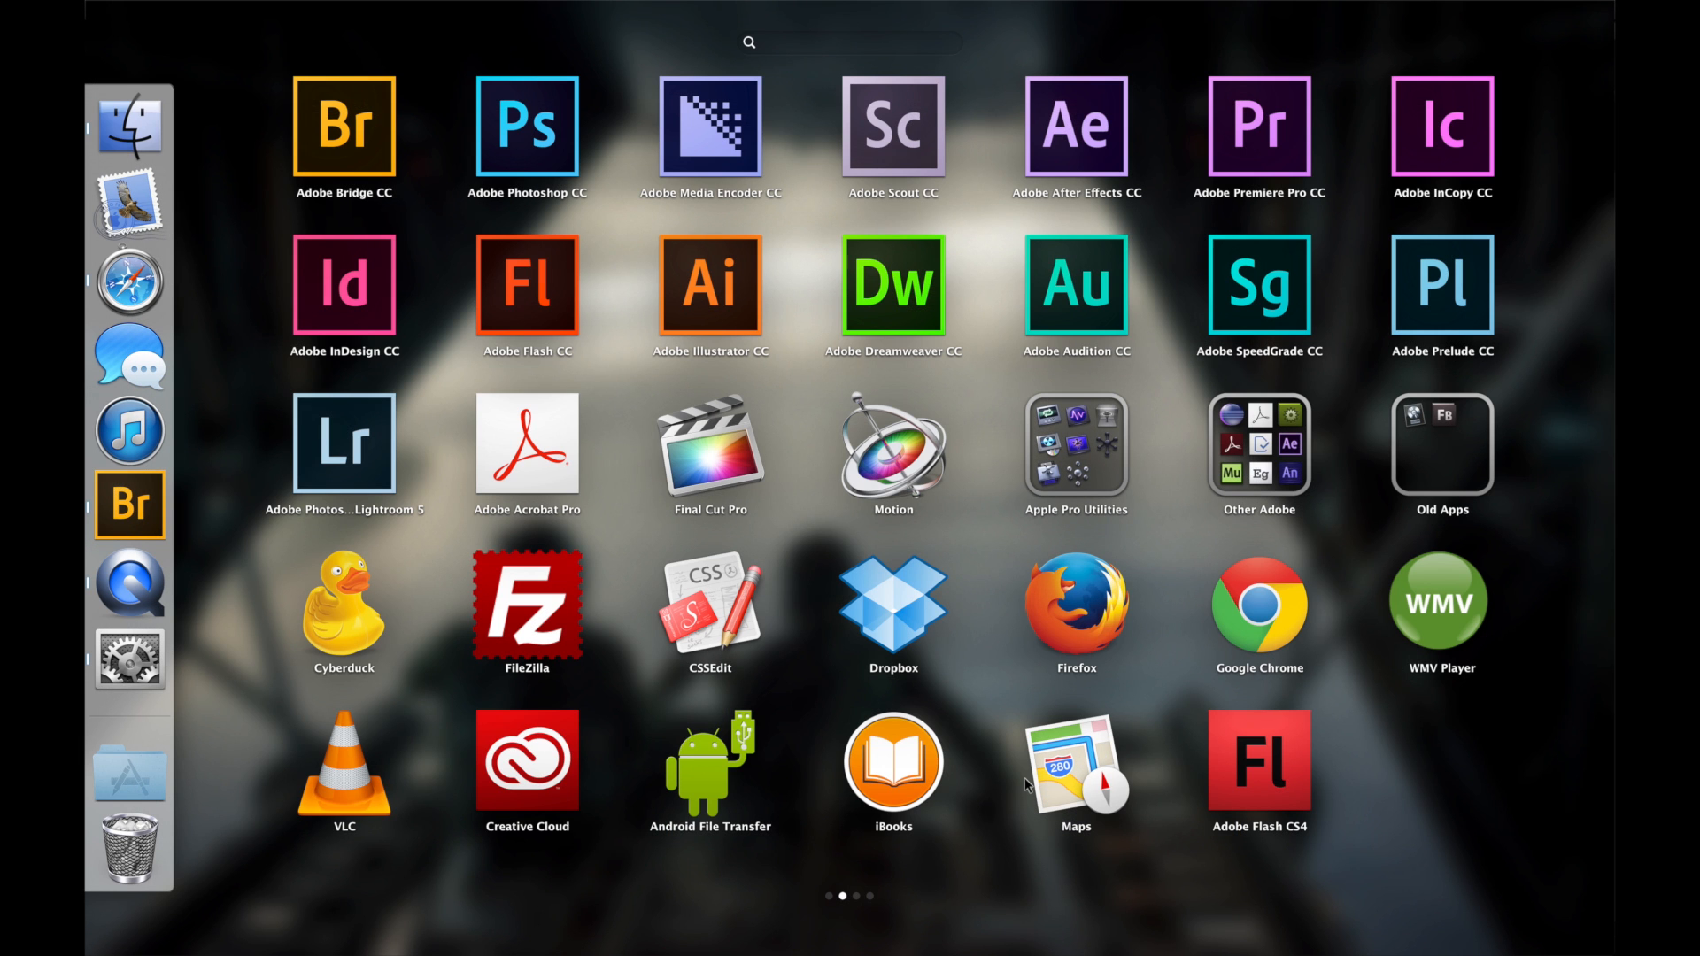
click(702, 142)
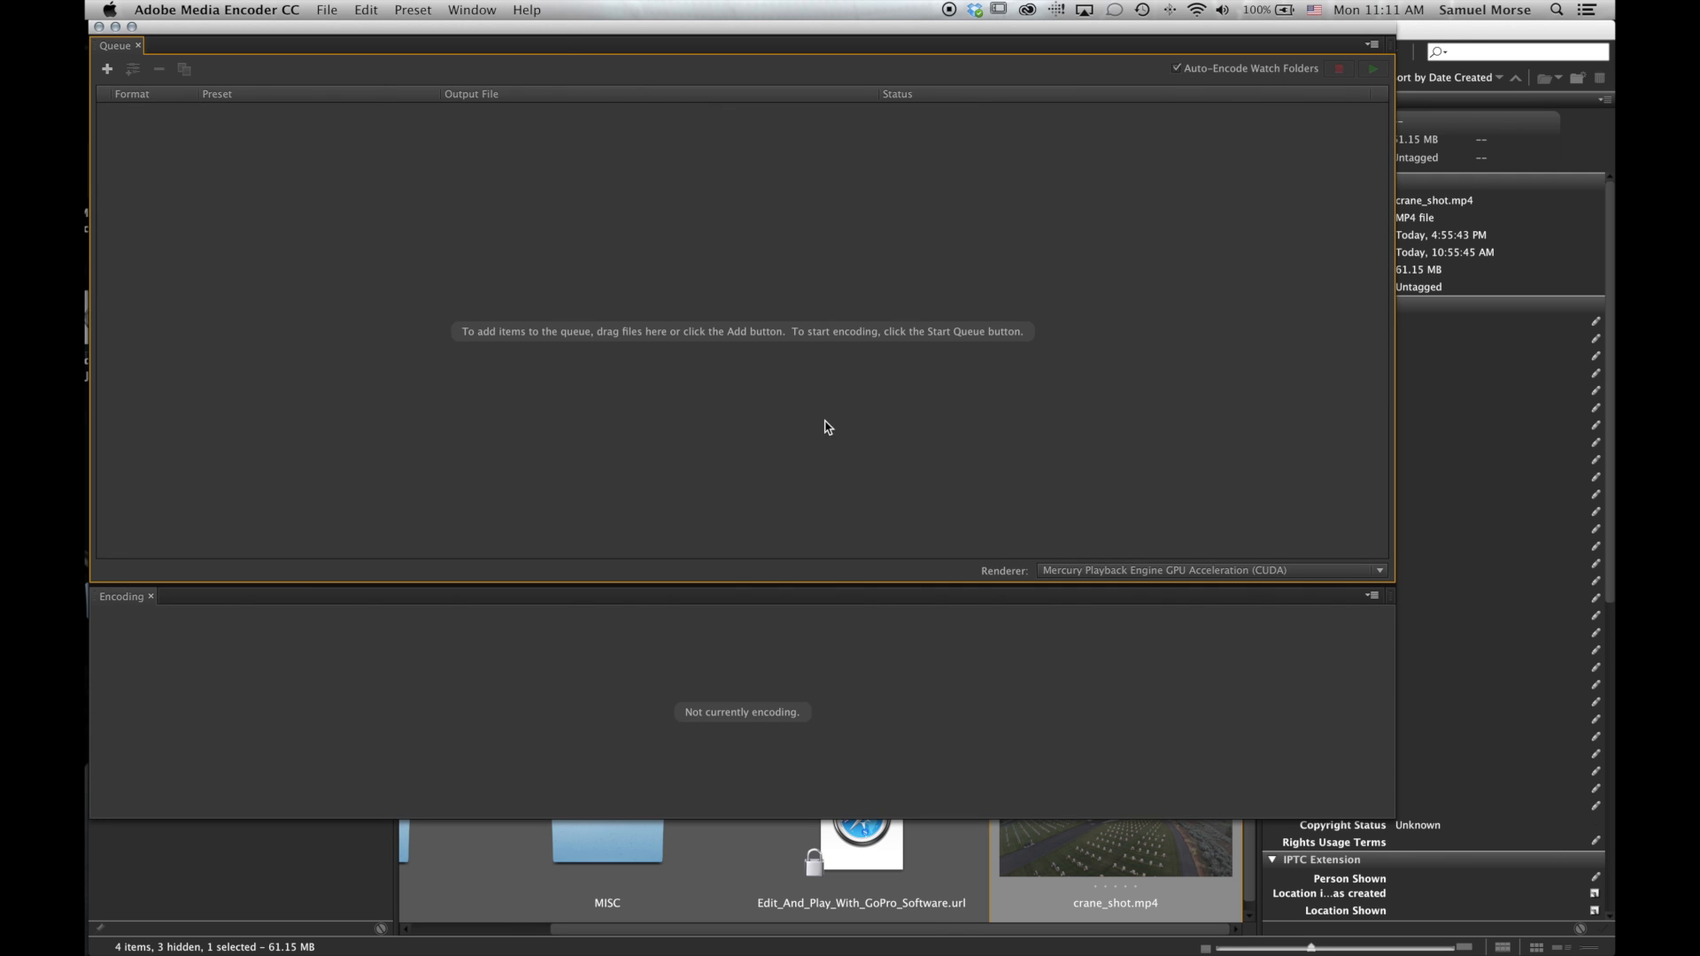
click(1082, 851)
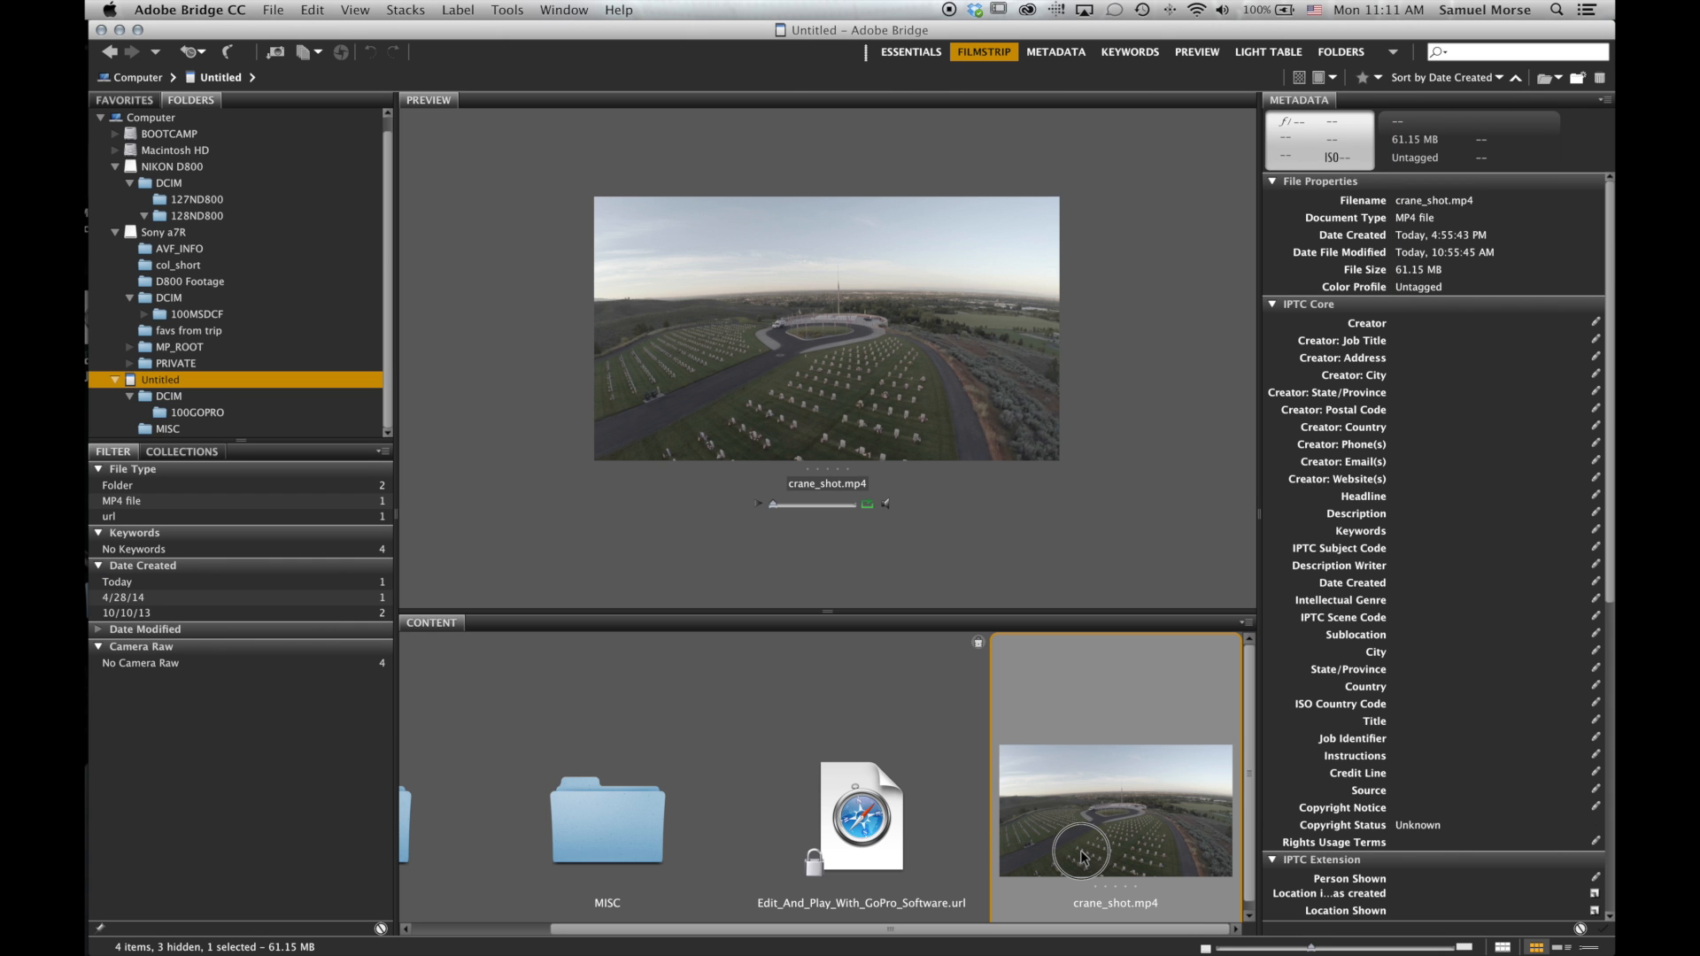
drag(505, 29, 648, 14)
drag(1213, 810, 154, 363)
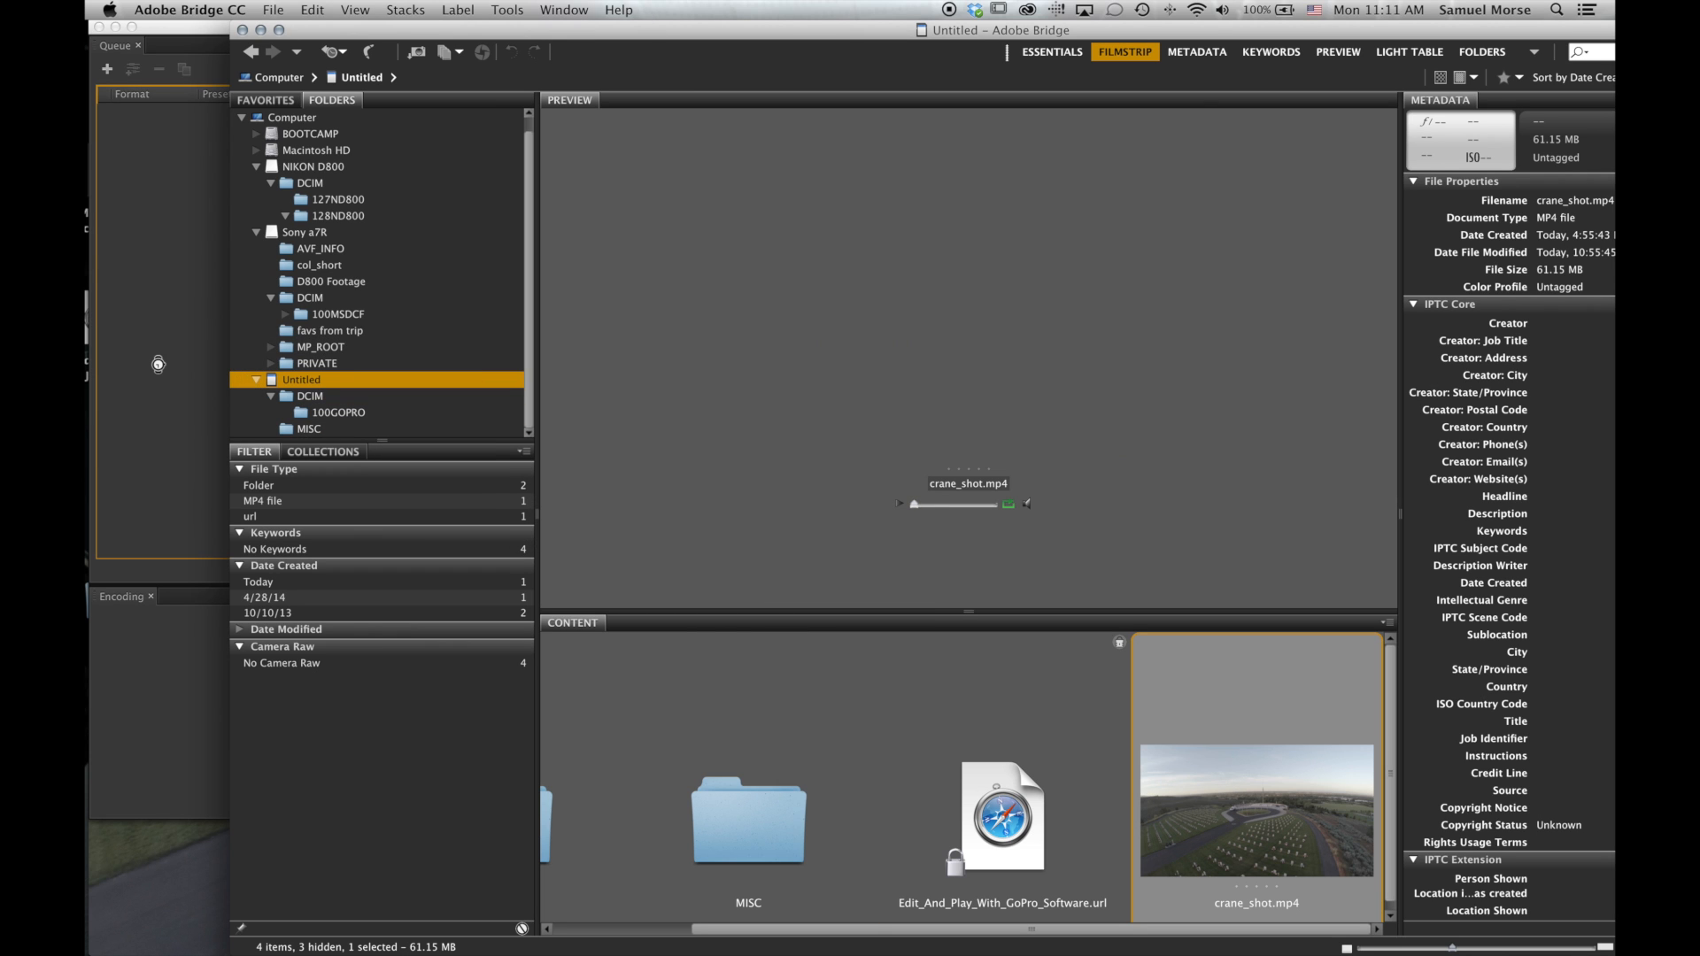
drag(644, 28, 555, 28)
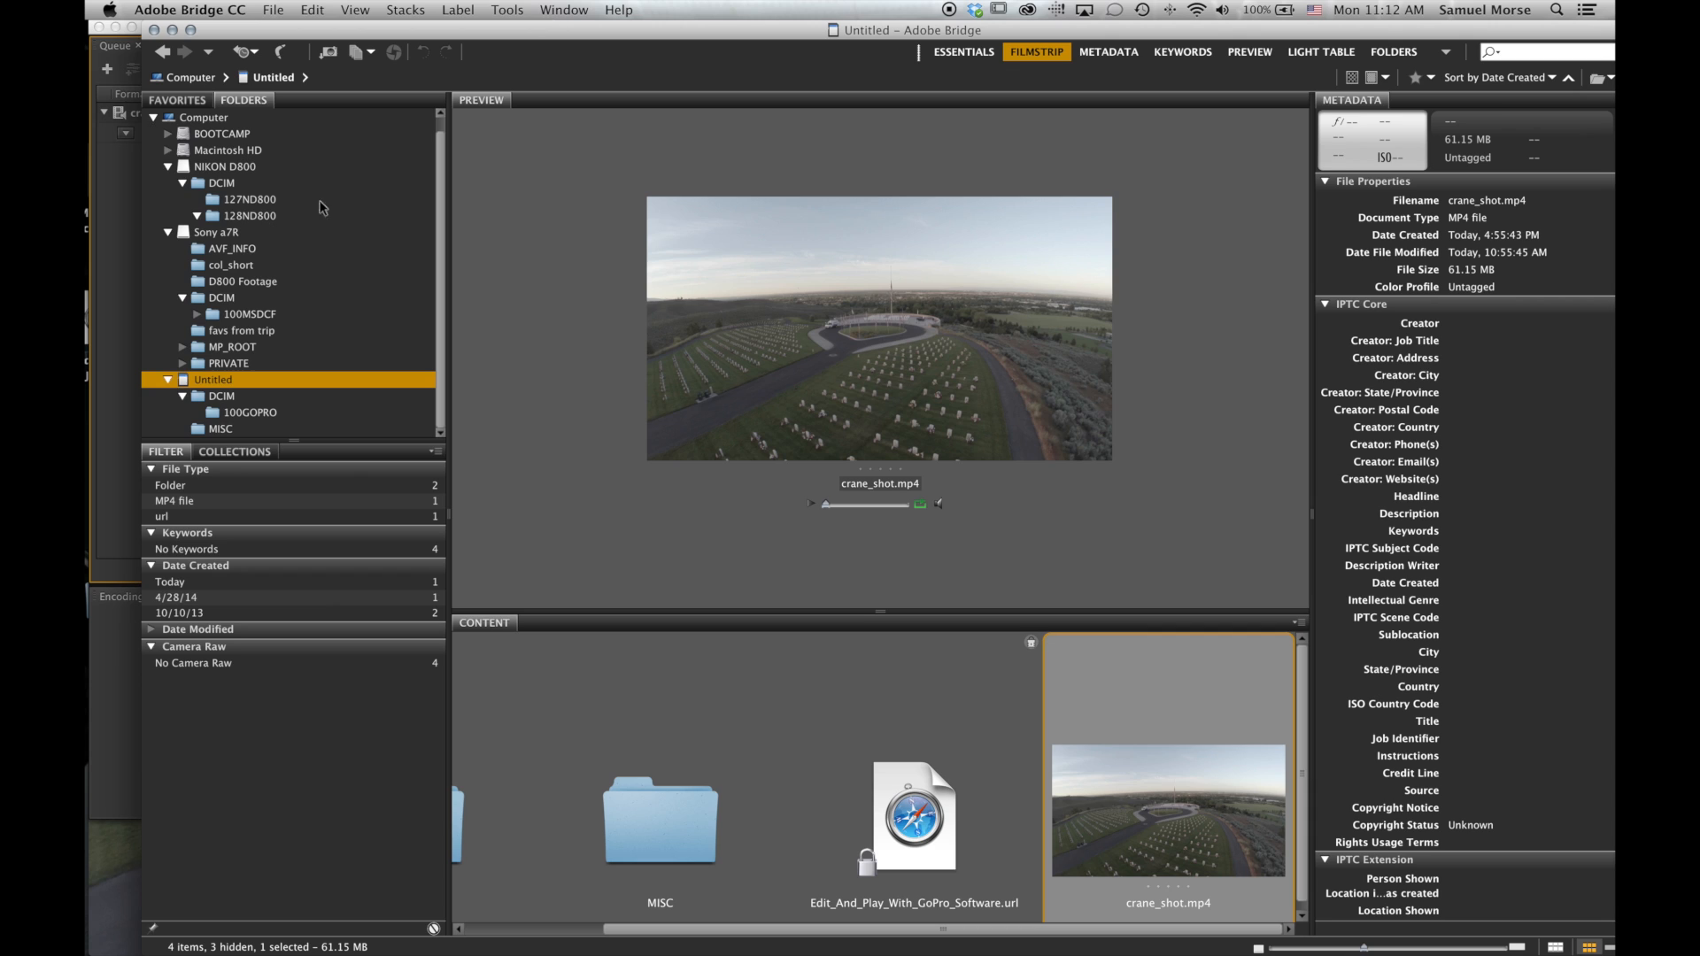
click(117, 224)
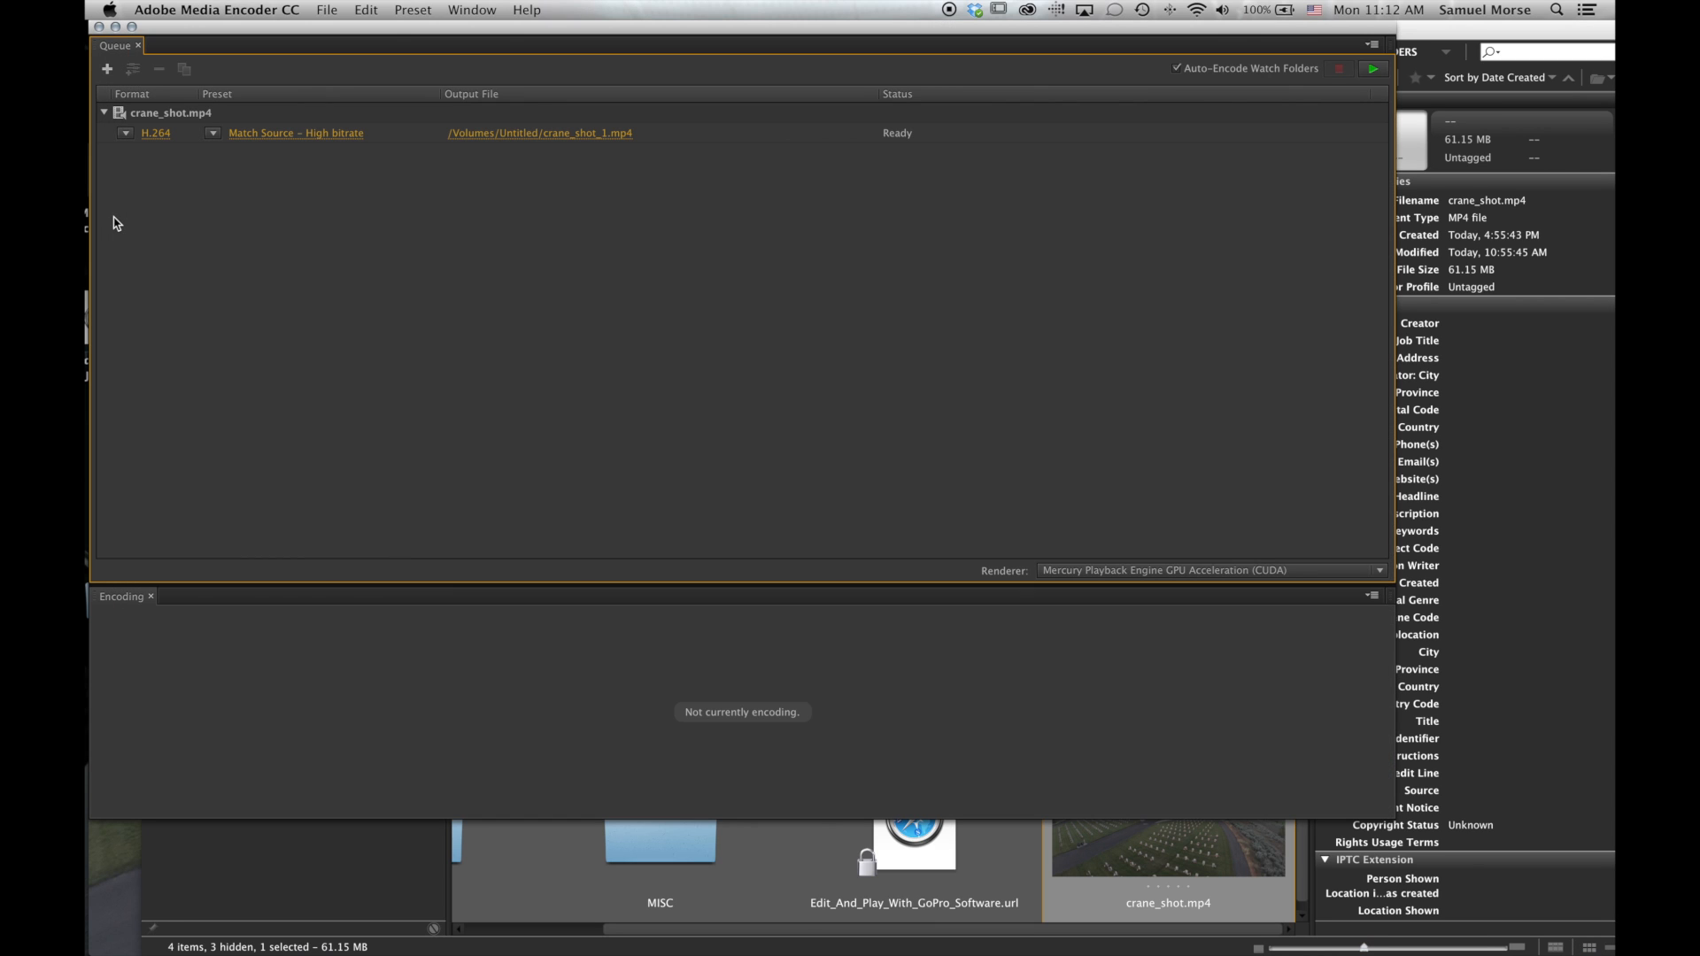
Set the queued clip's export format to JPEG with the GoPro 2.7K JPEG Output preset and show its video settings.
click(125, 134)
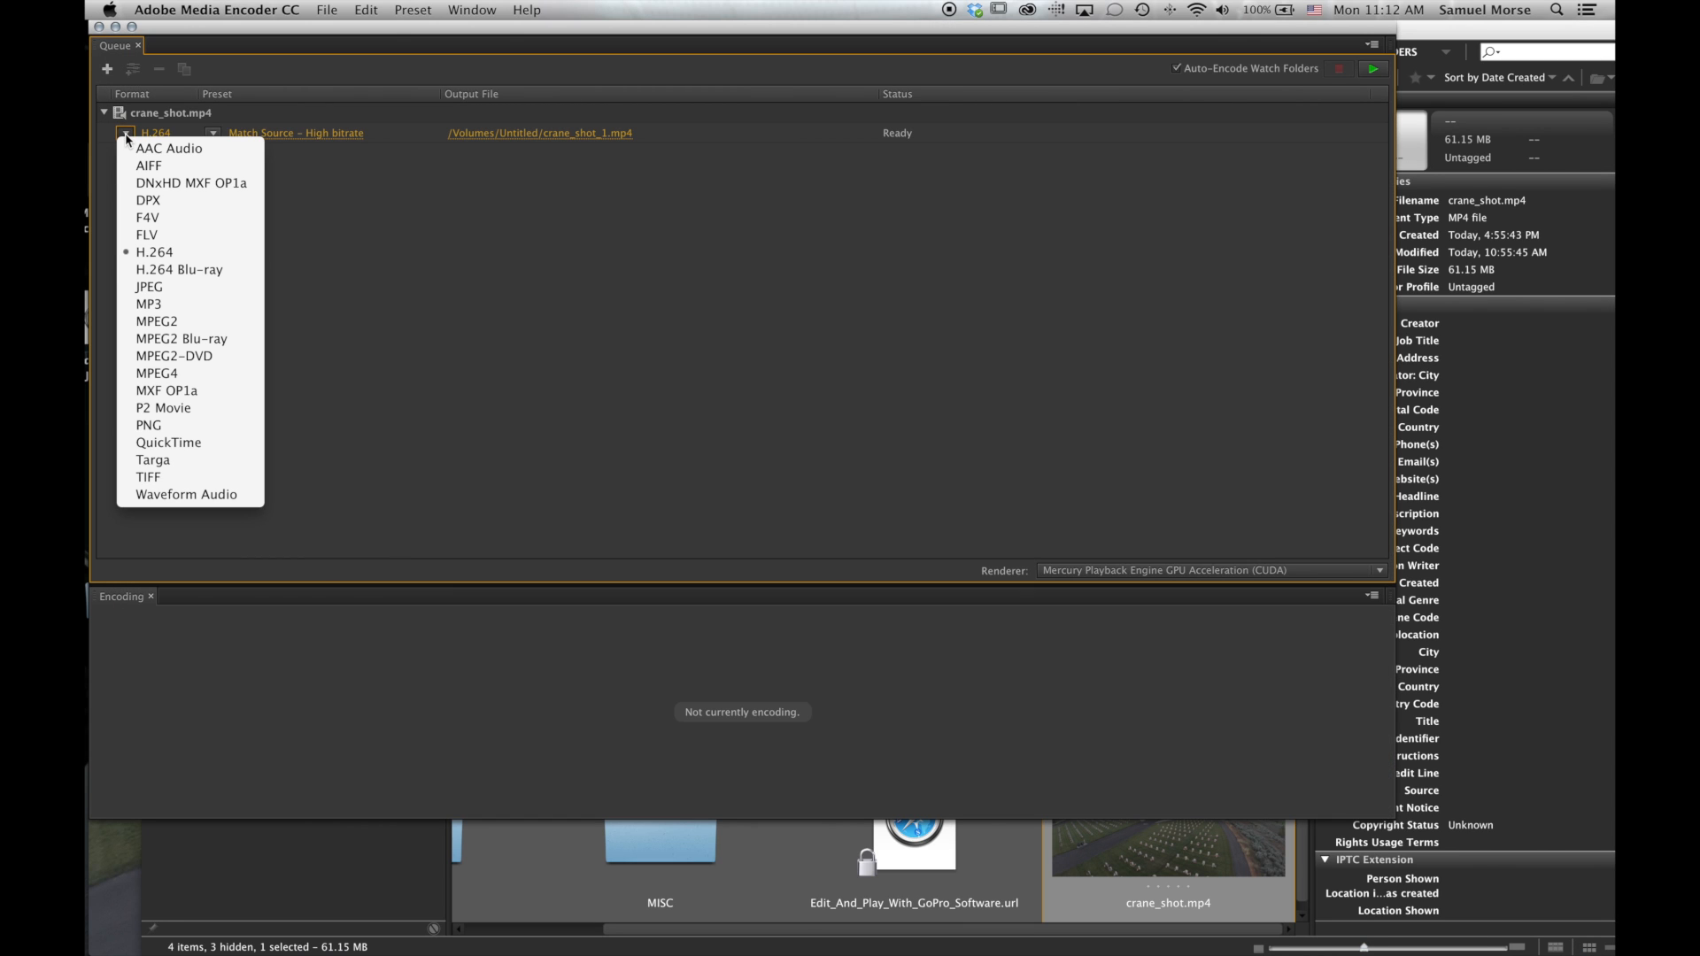
click(175, 289)
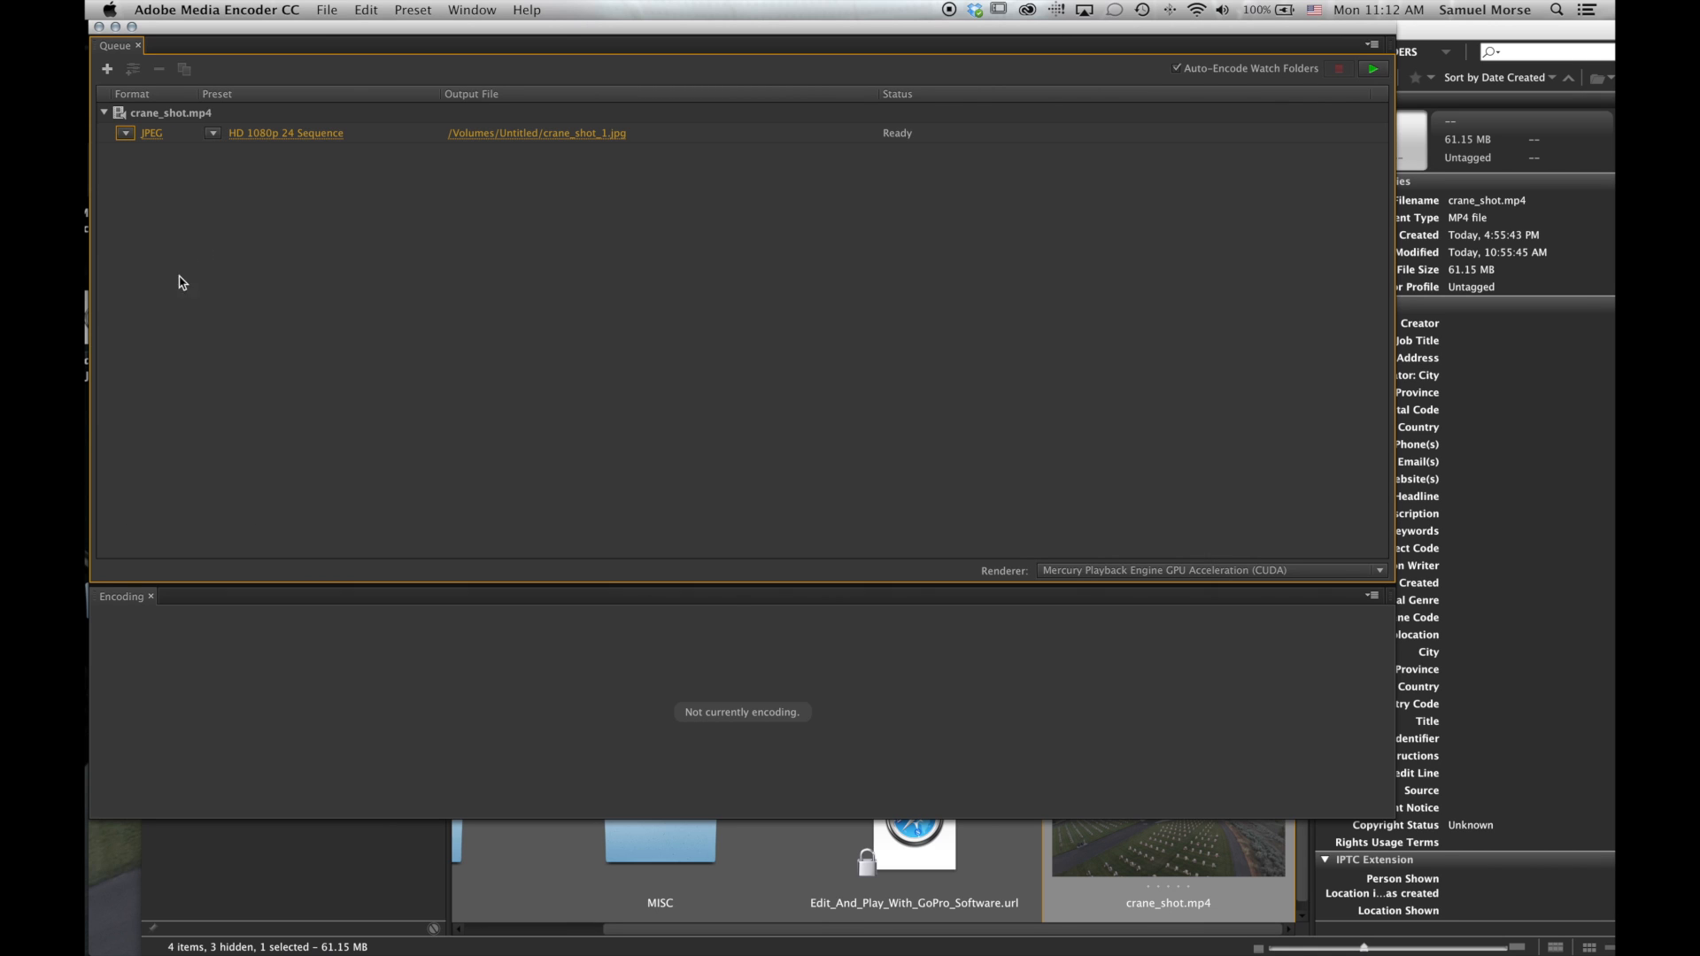
click(269, 135)
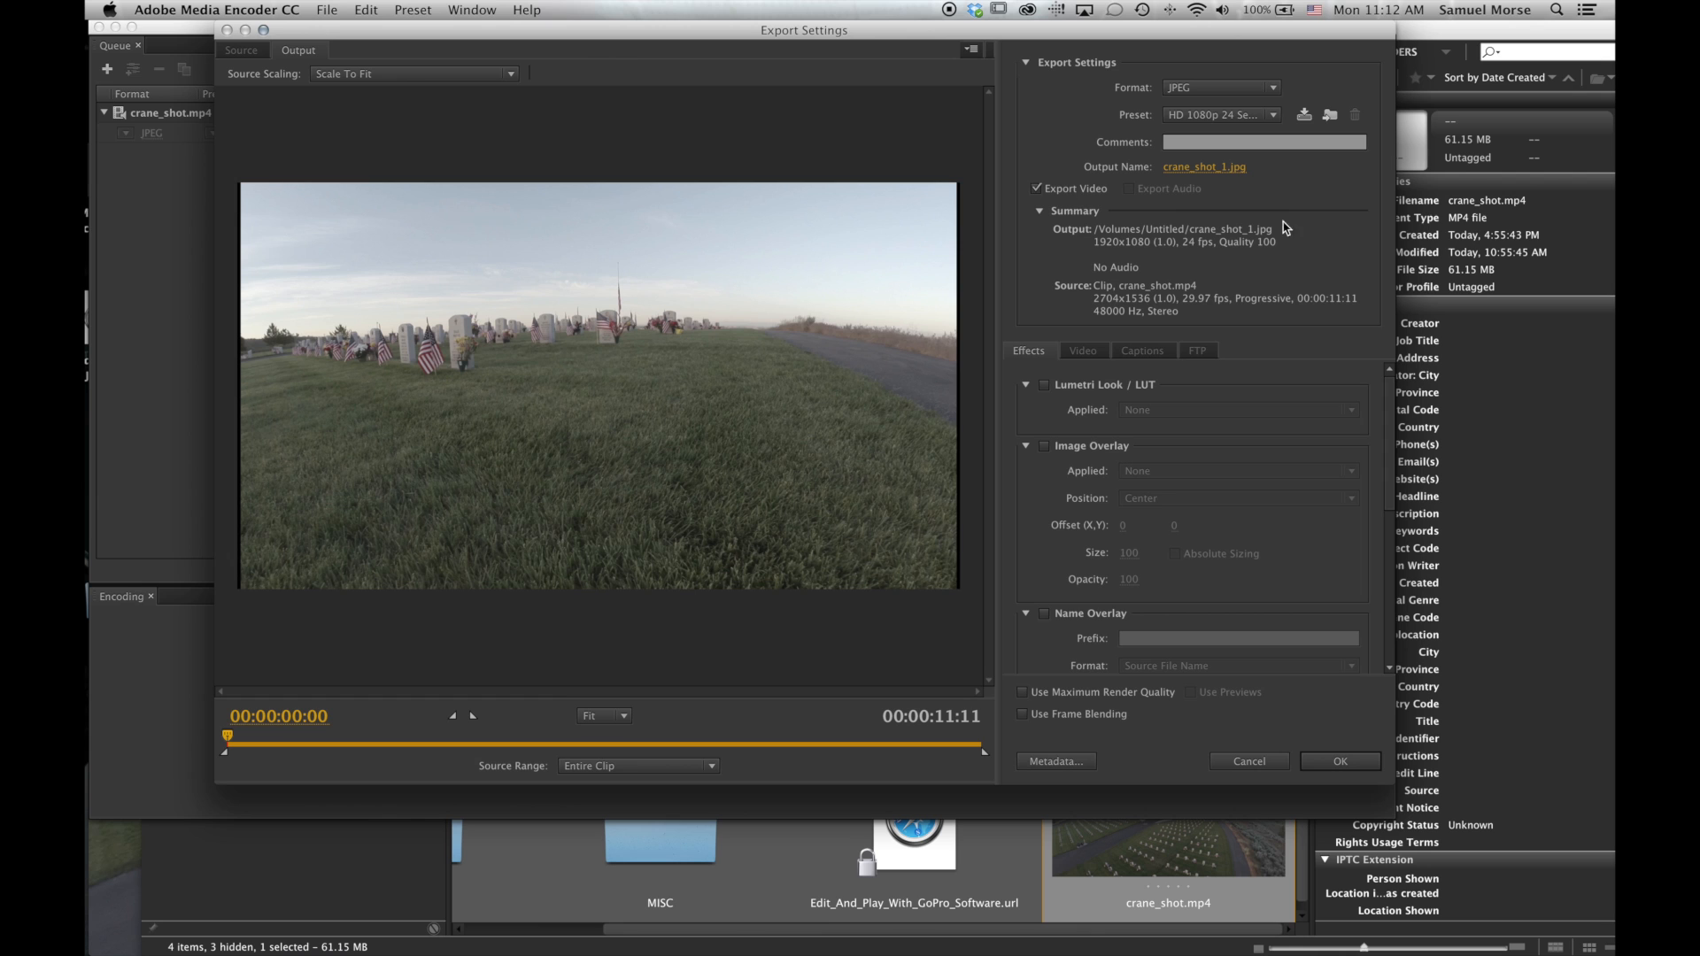
click(1225, 117)
click(1245, 133)
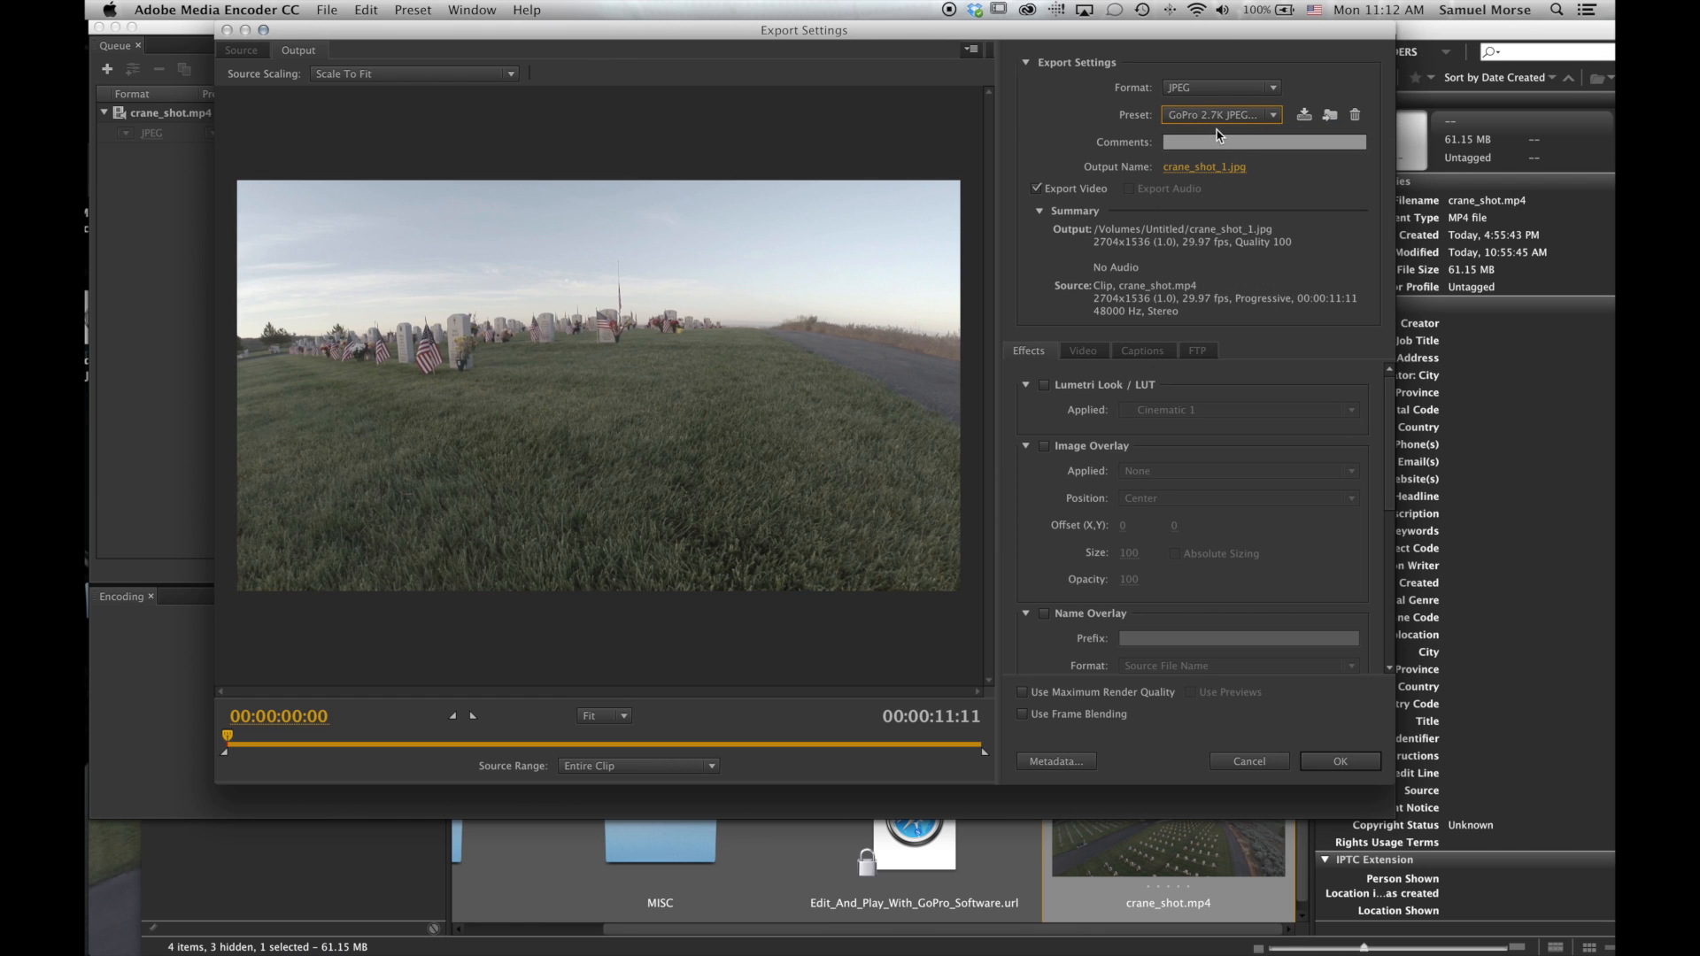
click(1073, 354)
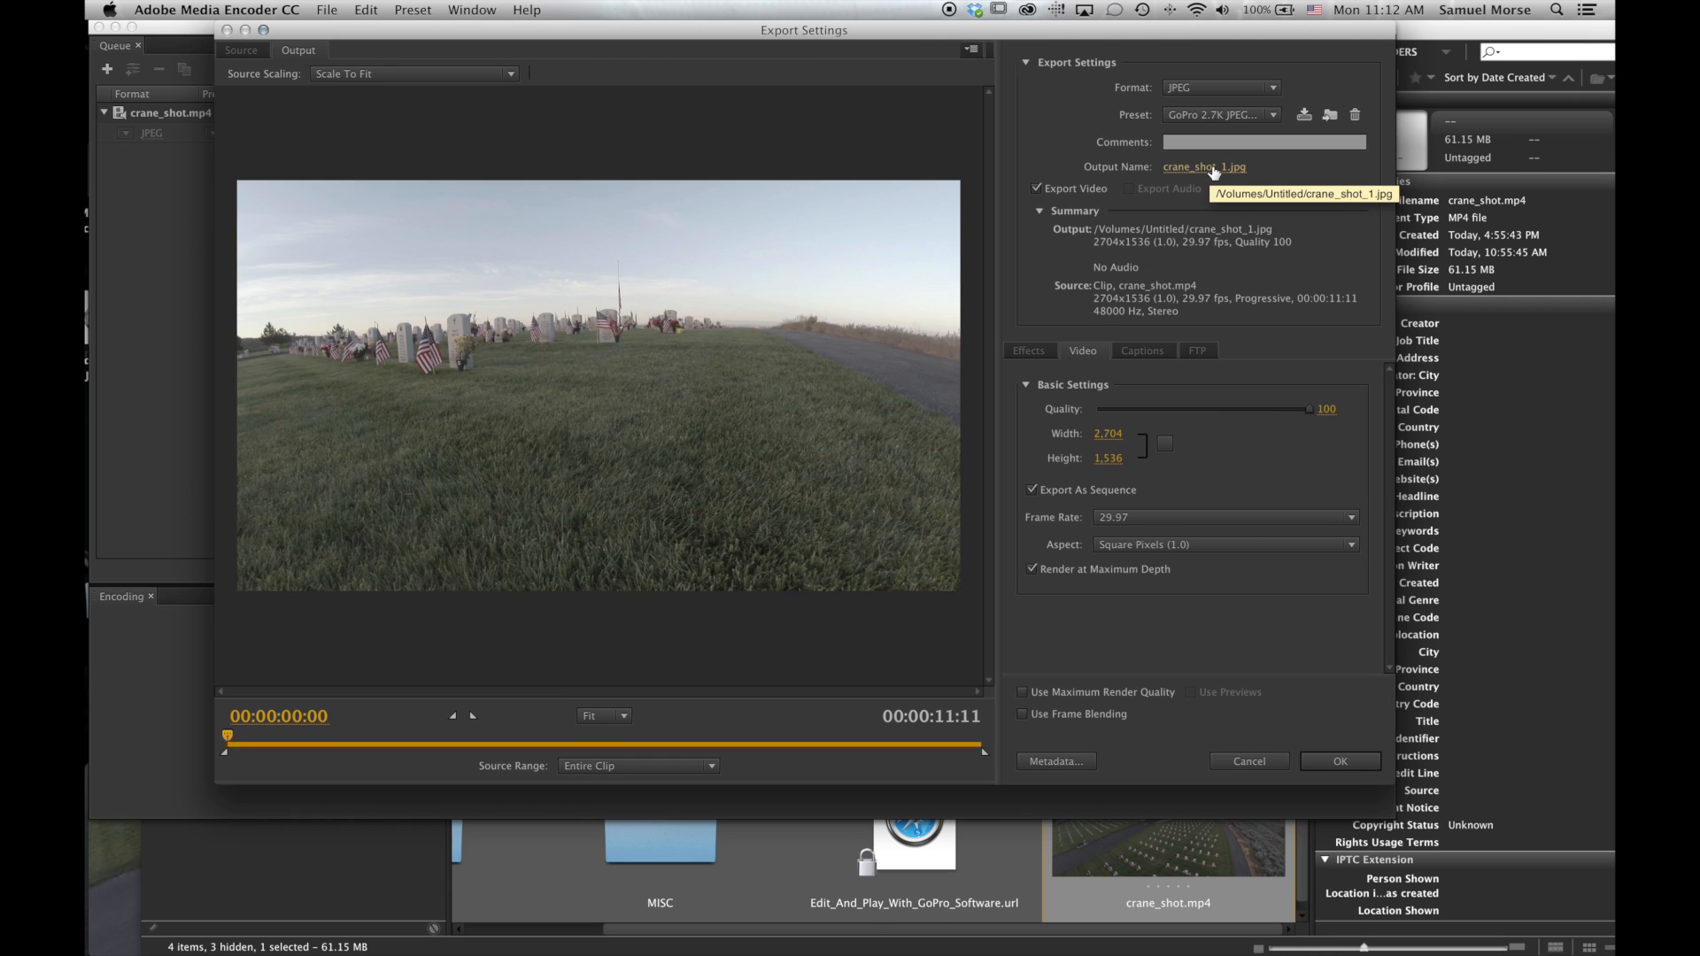
Direct the output to a new folder named Raw JPEGS on the Untitled volume and start encoding the queue.
click(1213, 168)
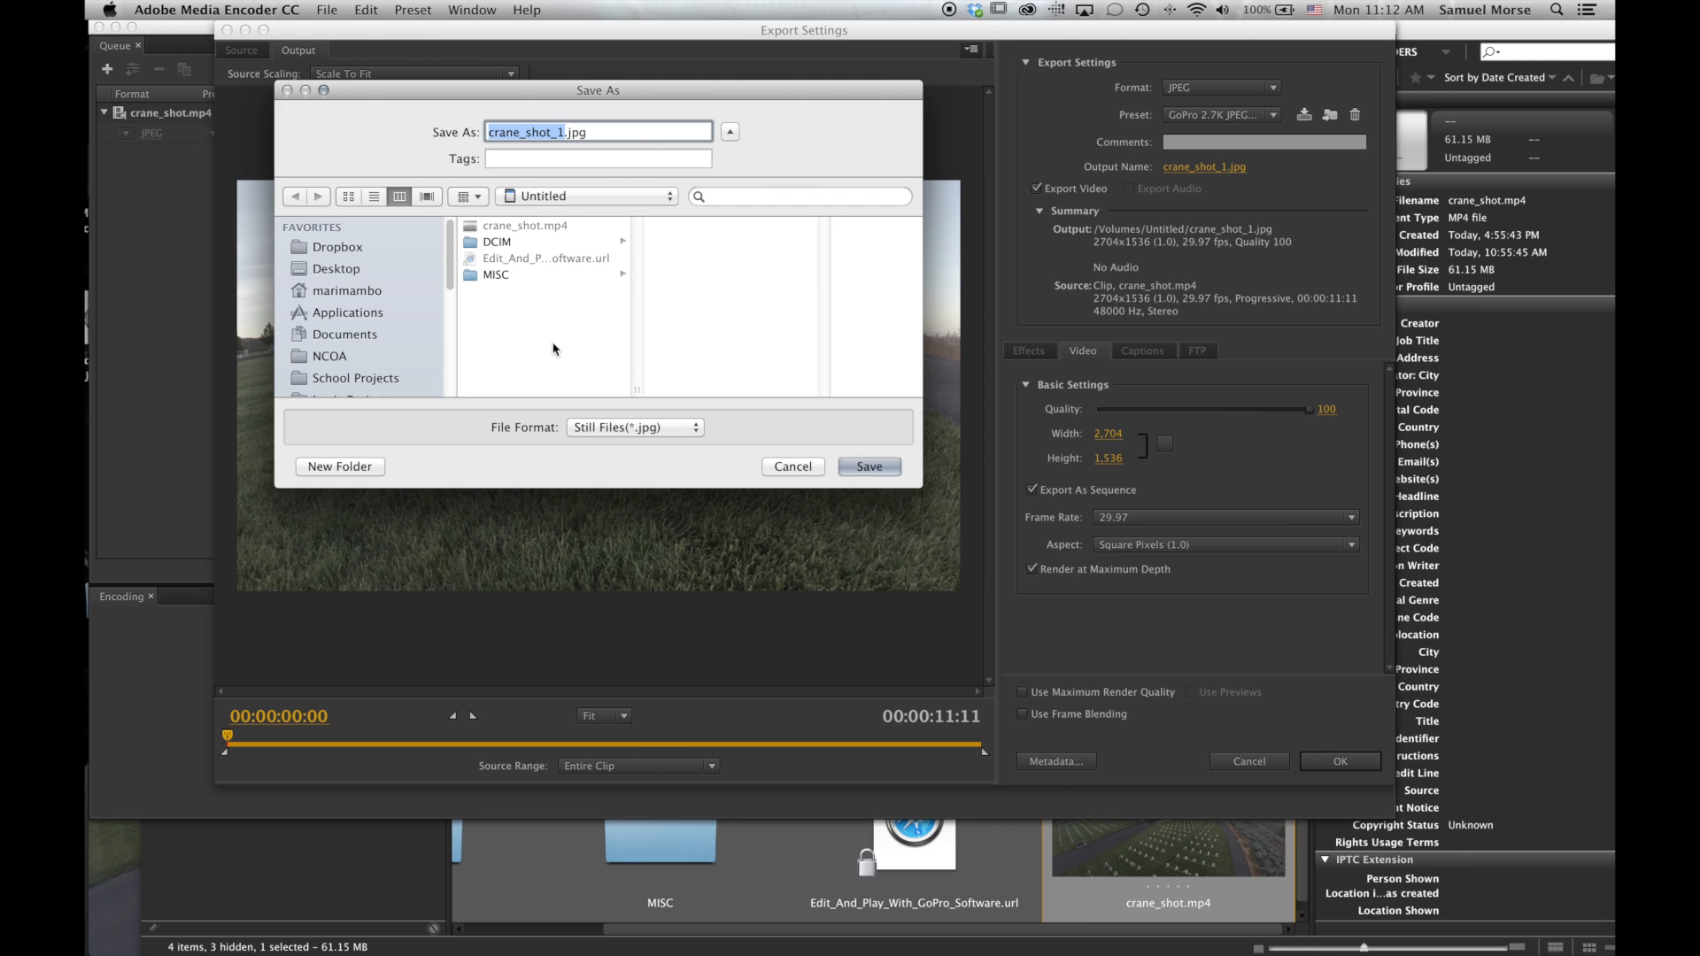
key(super+shift+n)
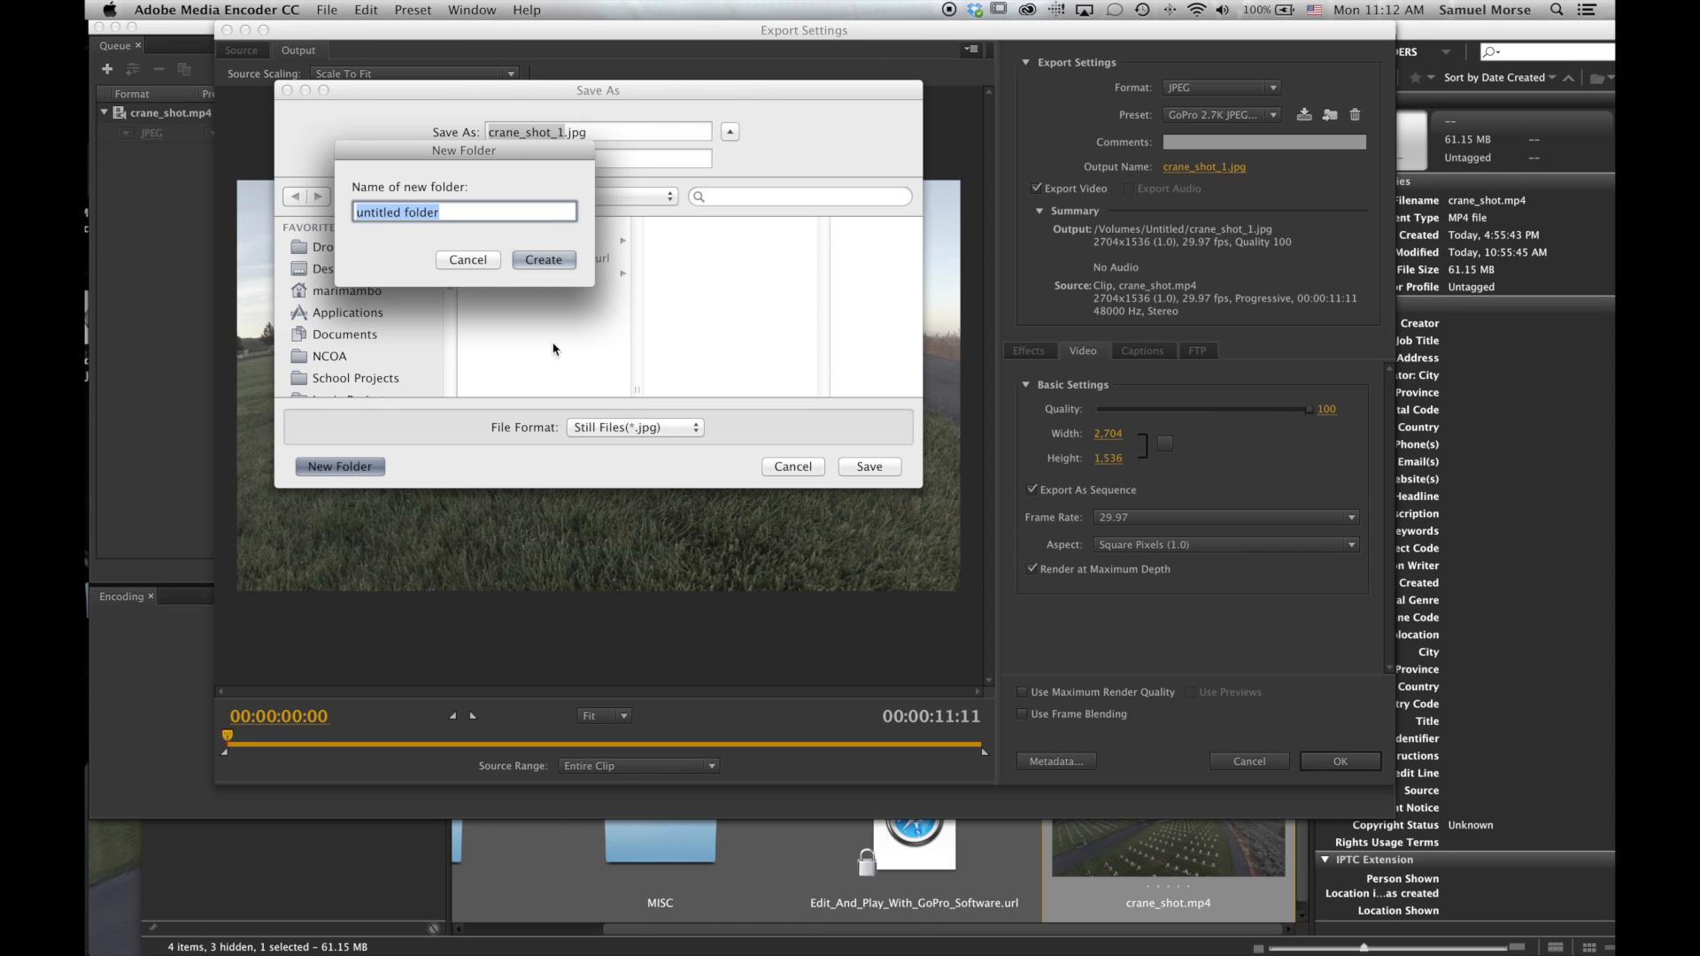
text(R)
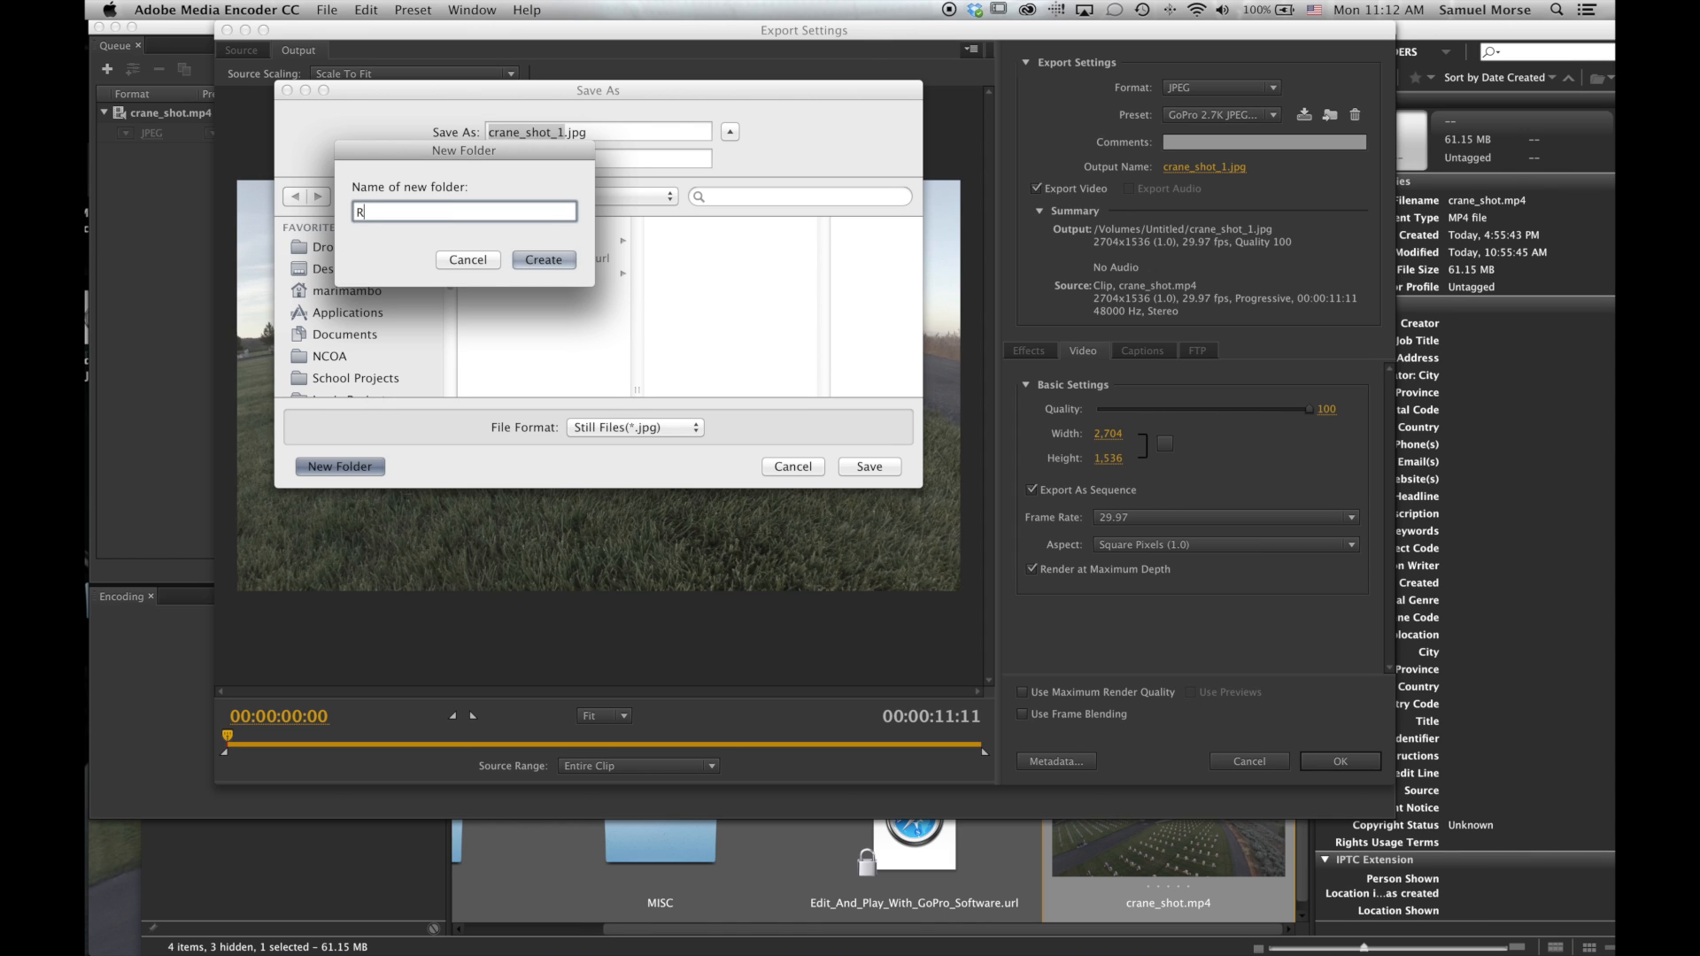
text(aw JPEGS)
key(Return)
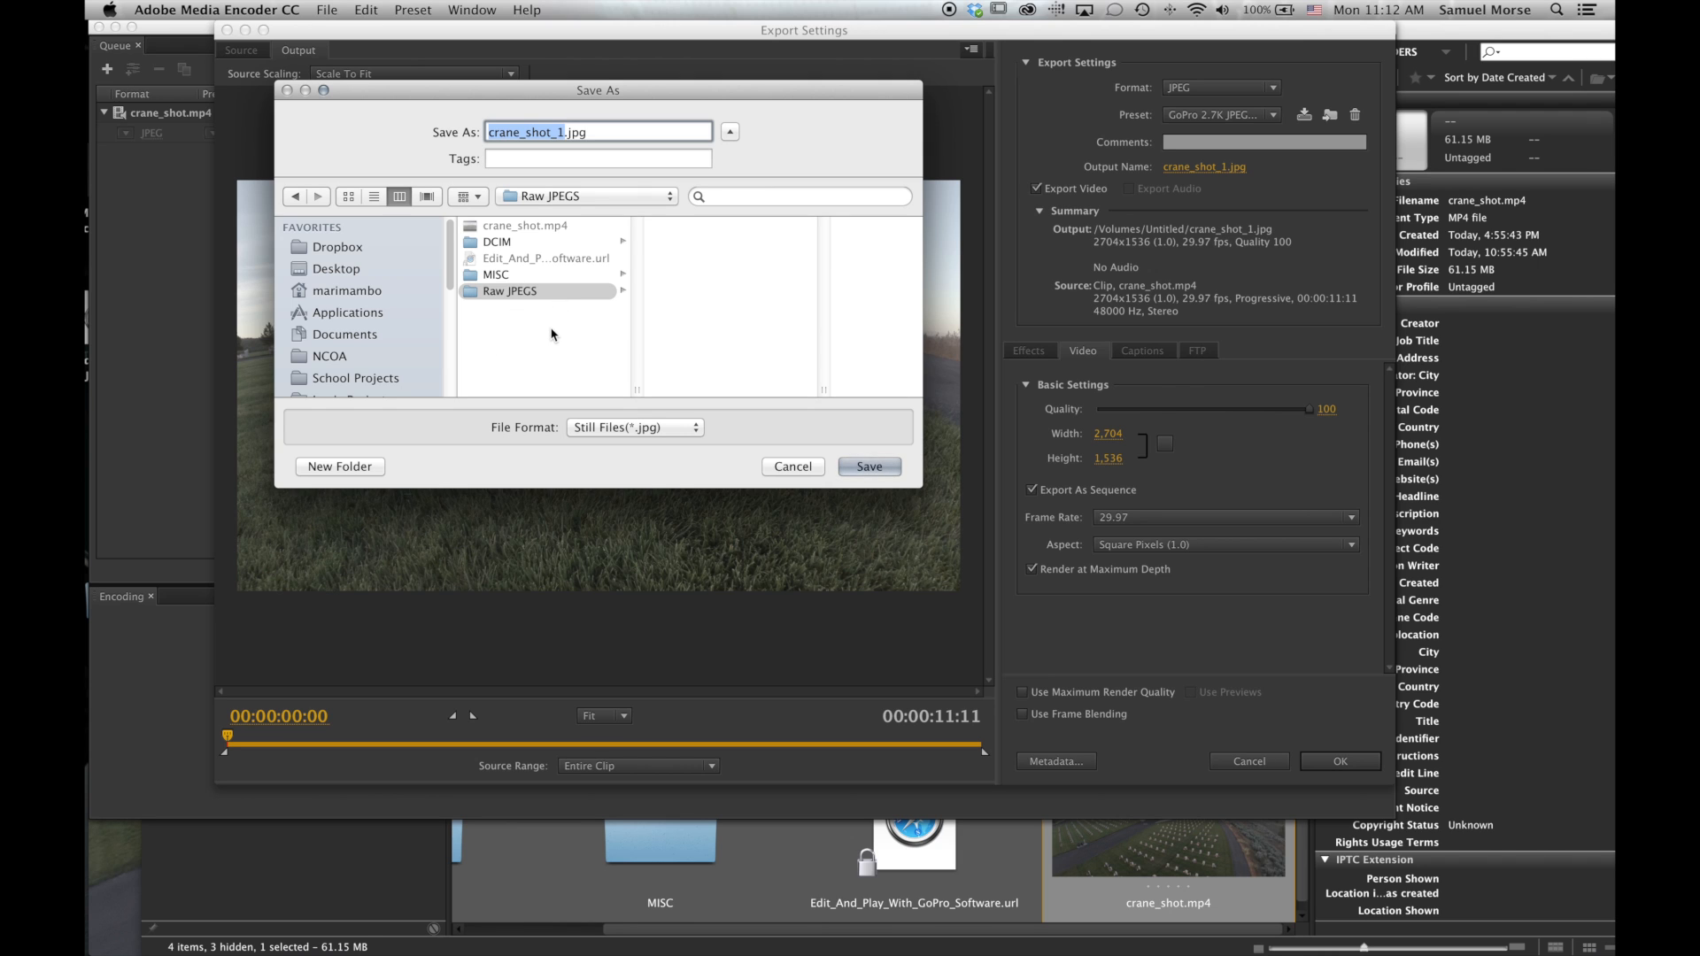
key(Return)
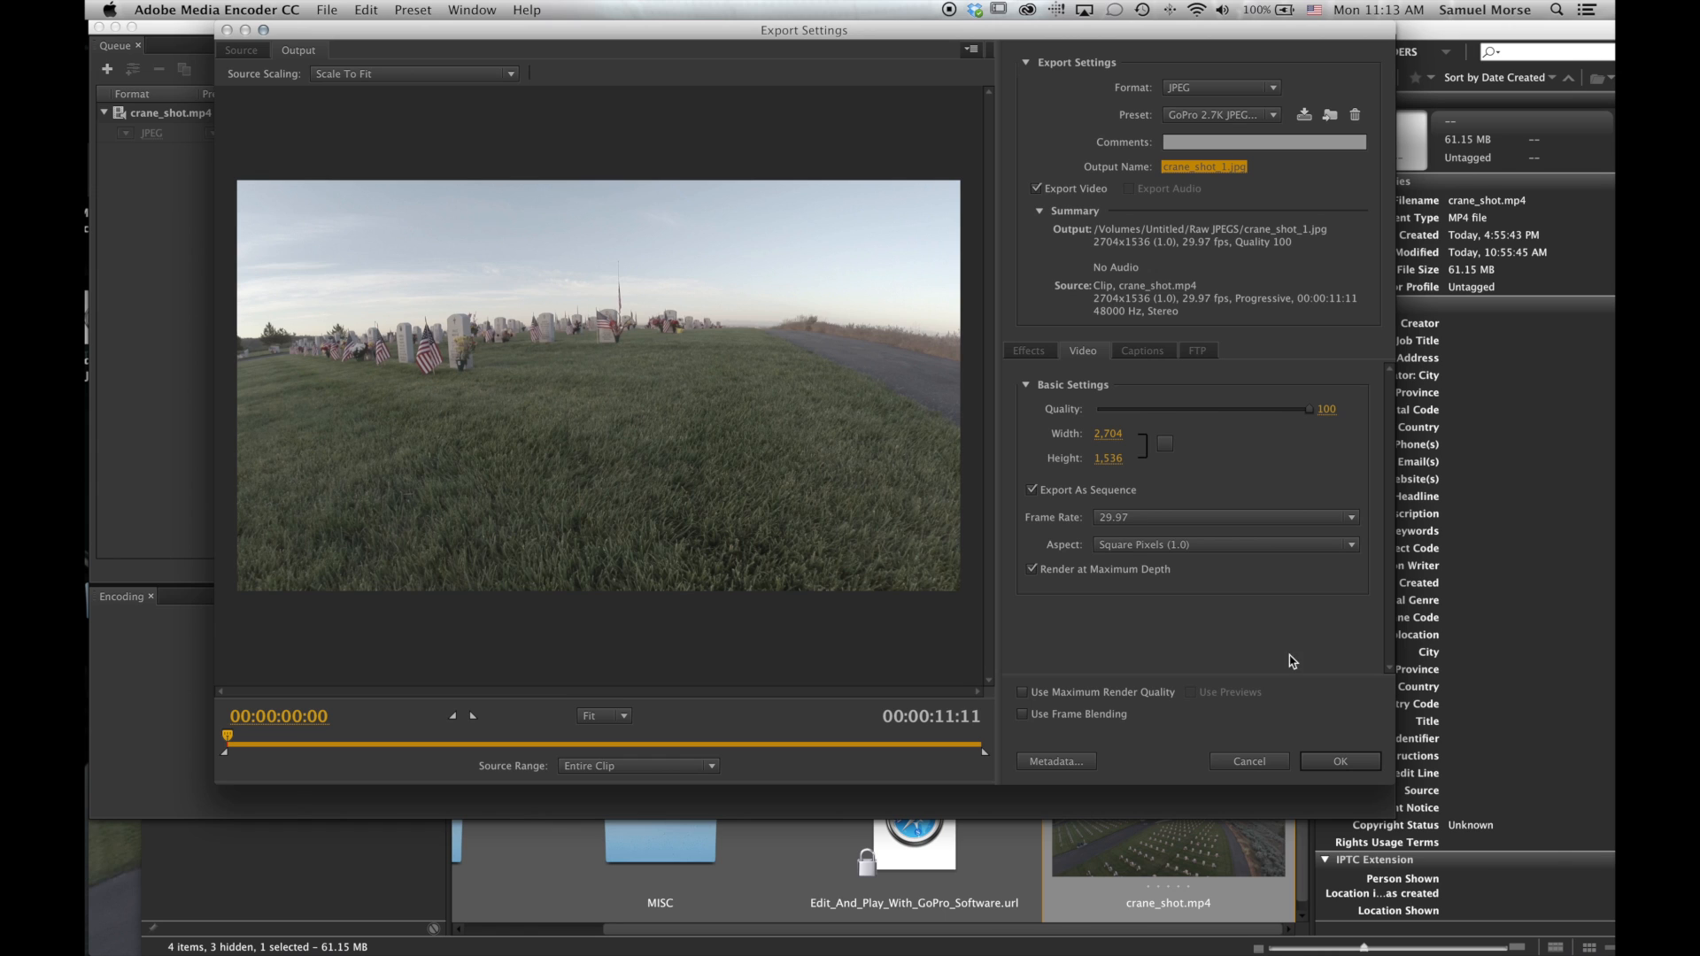
click(1335, 762)
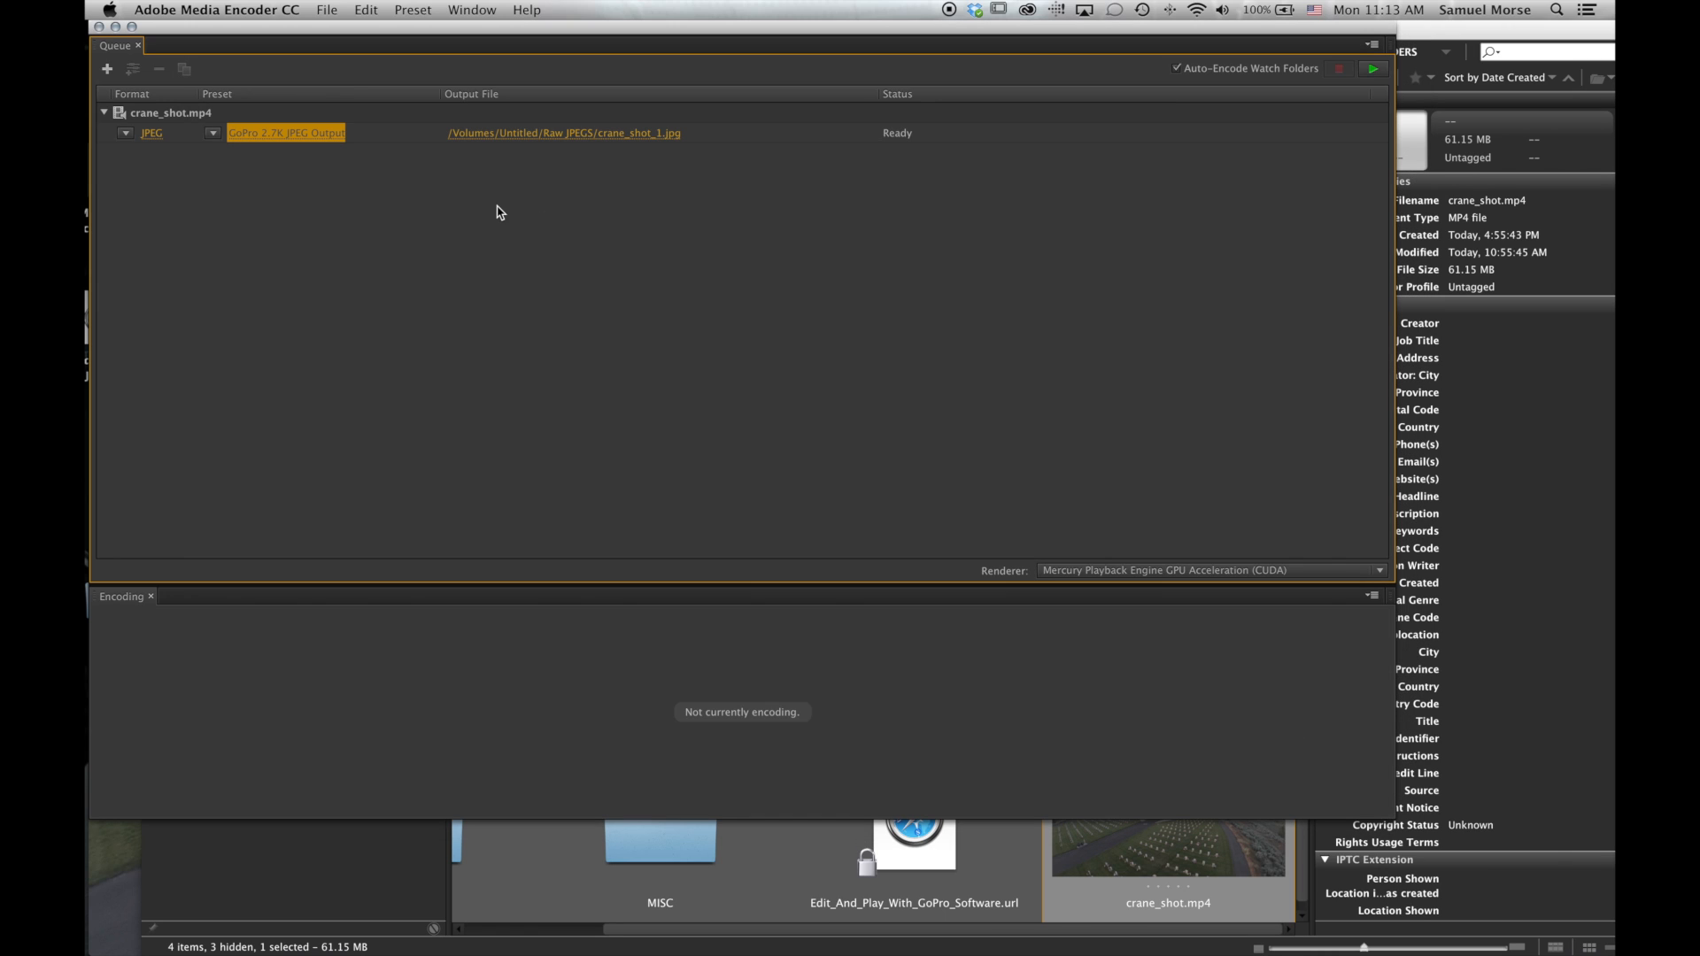
click(1373, 69)
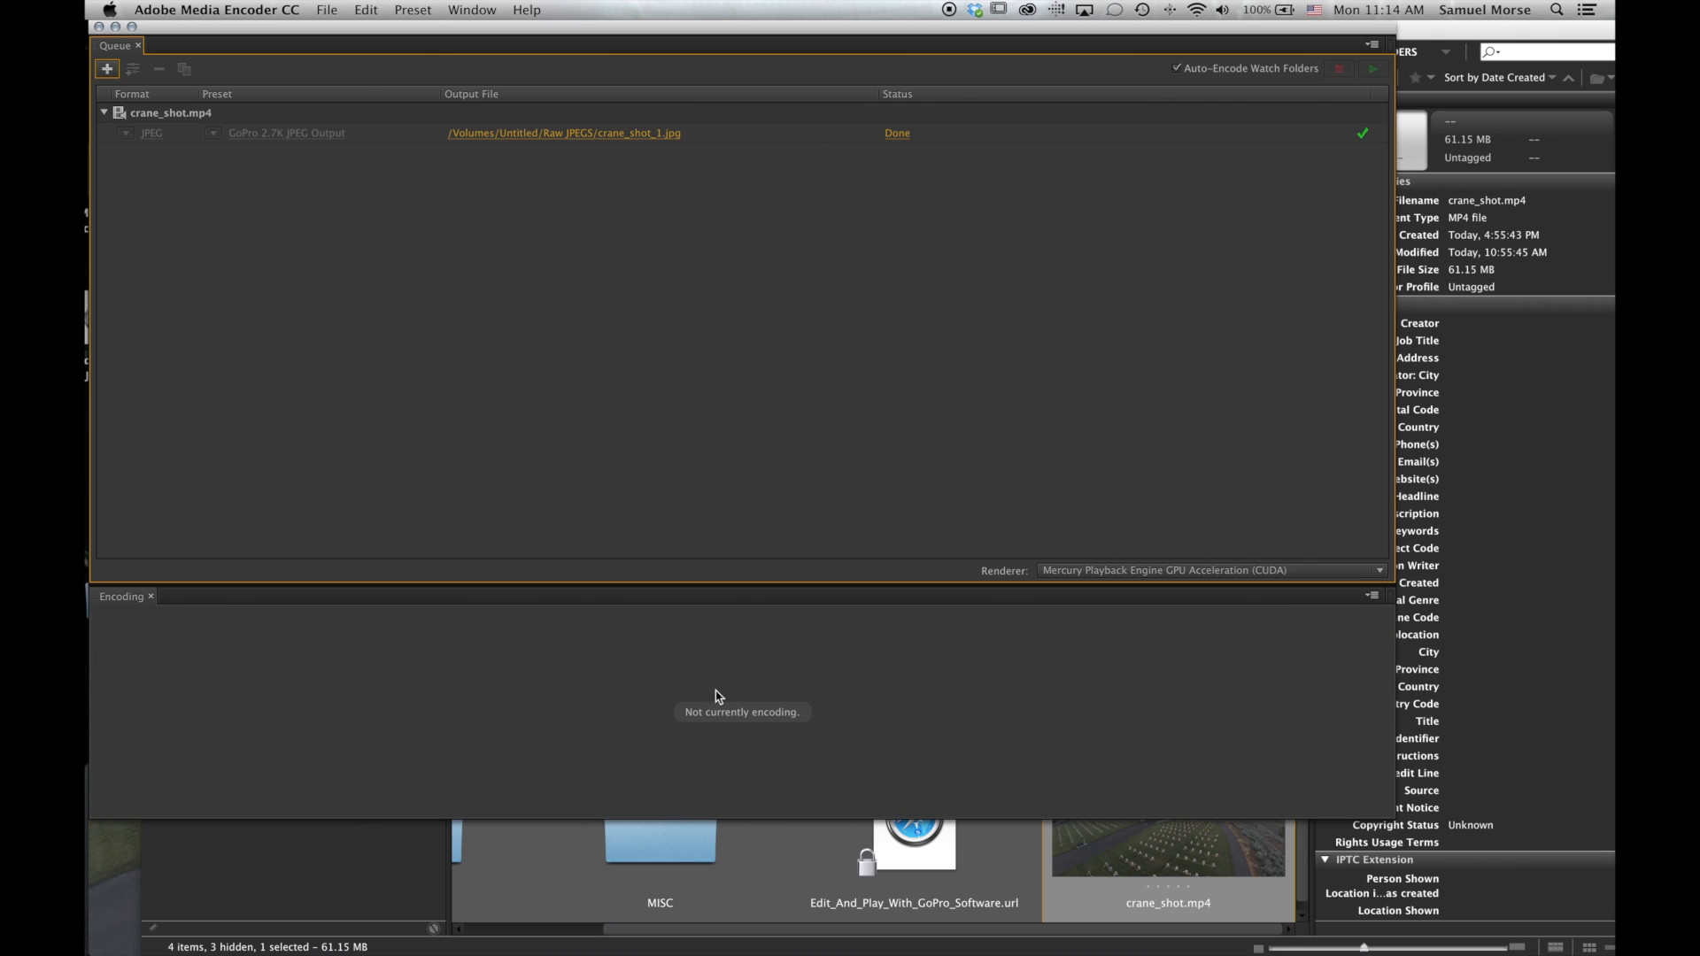
Switch to Adobe Bridge, open the Raw JPEGS folder and preview crane_shot_1001.jpg.
click(1146, 864)
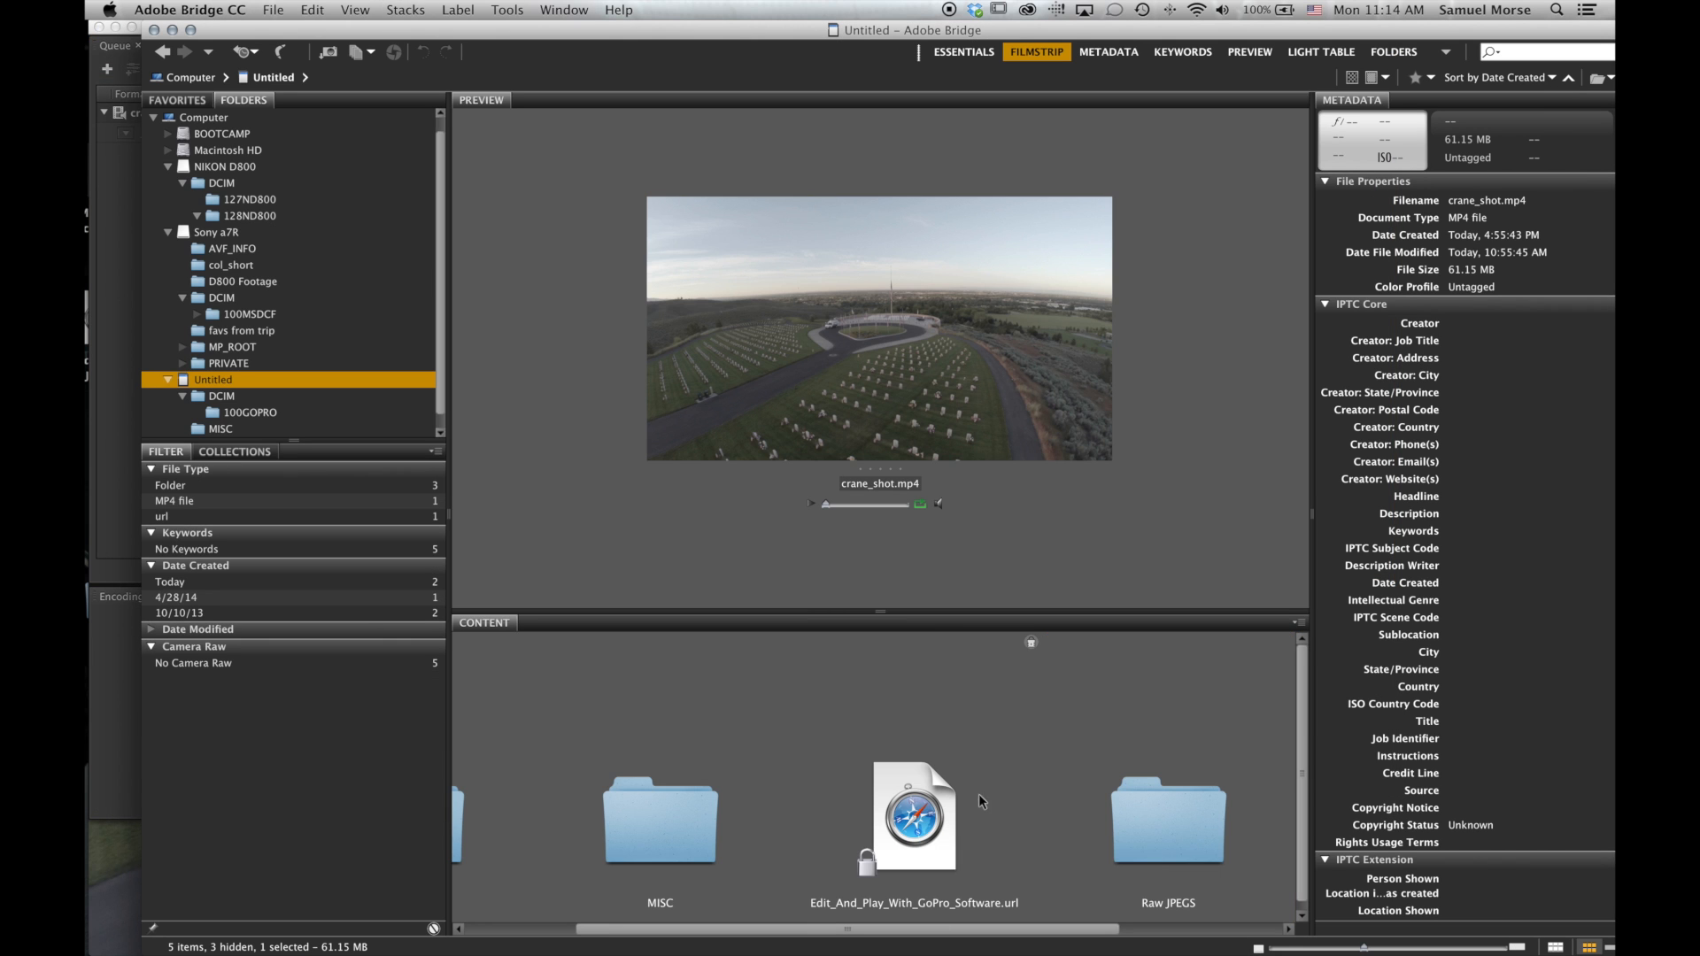
click(1195, 821)
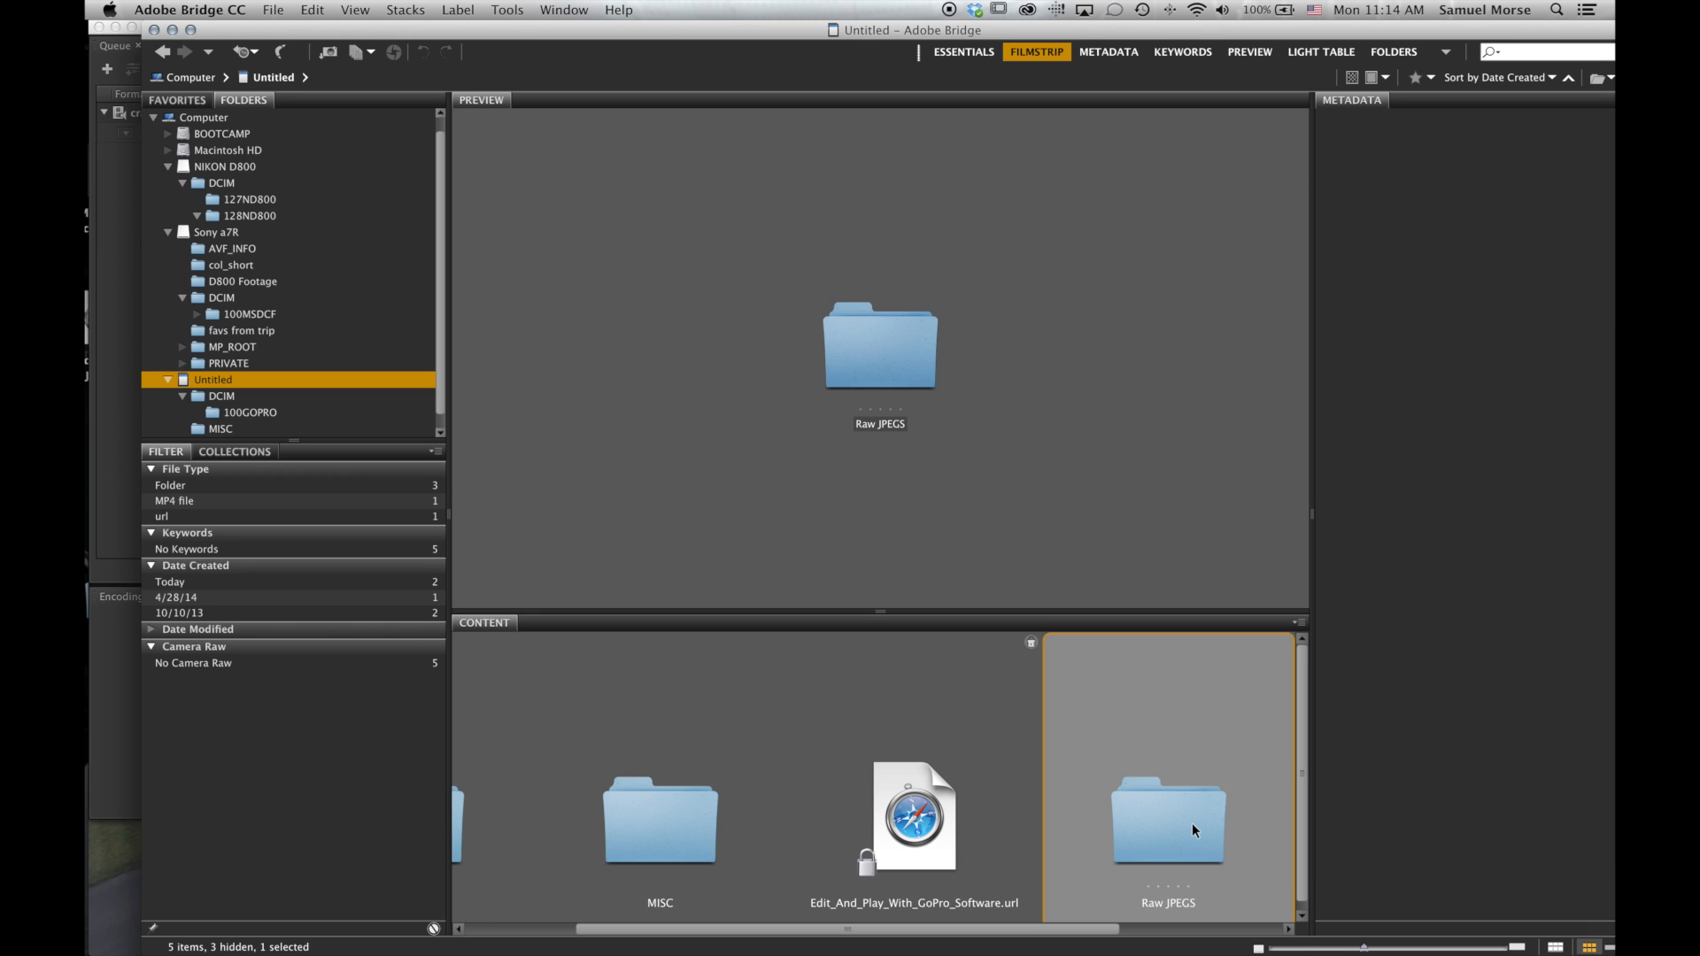
double_click(1192, 821)
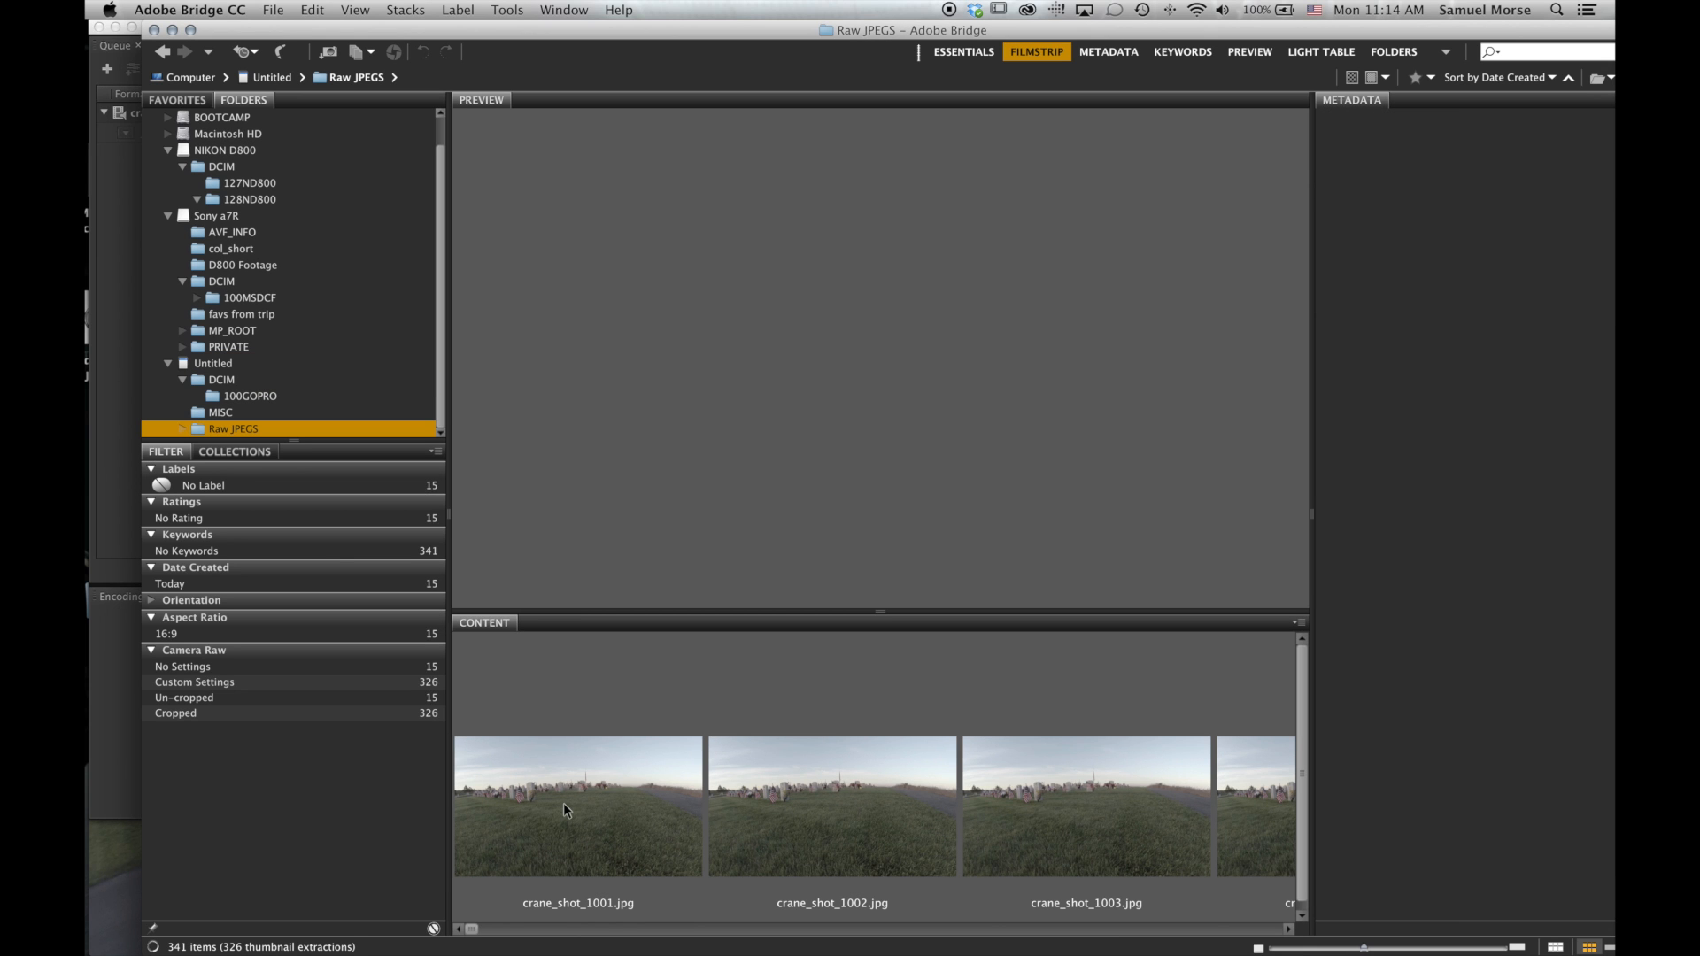
click(563, 802)
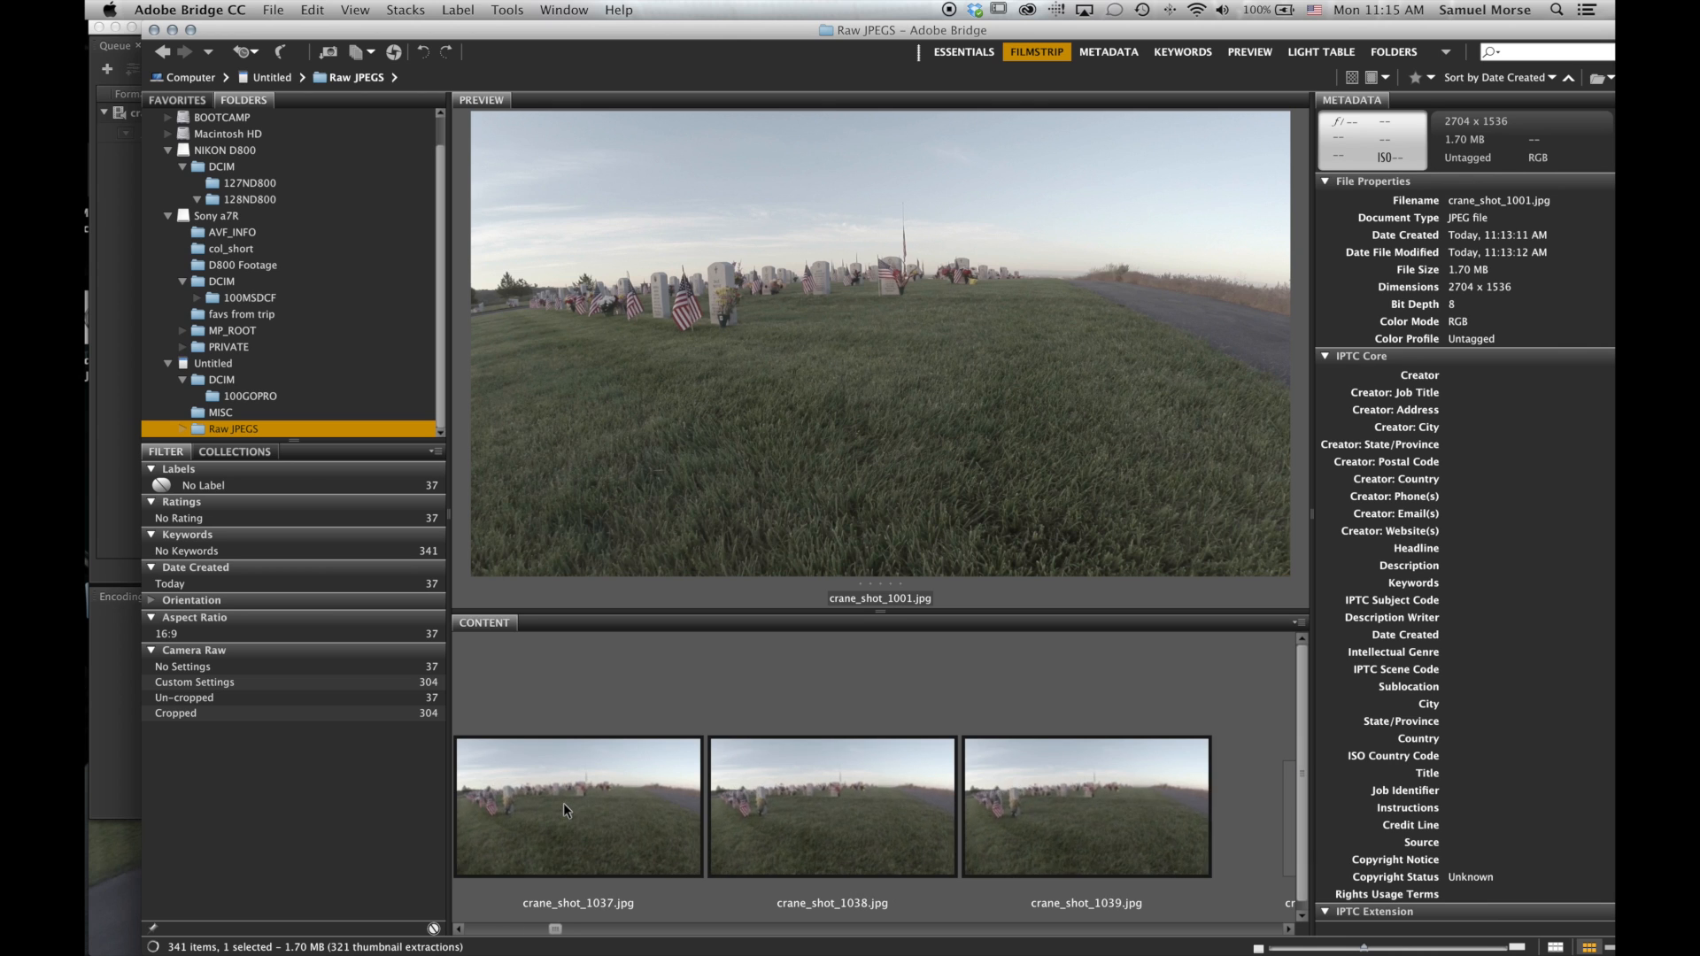
drag(598, 30, 548, 28)
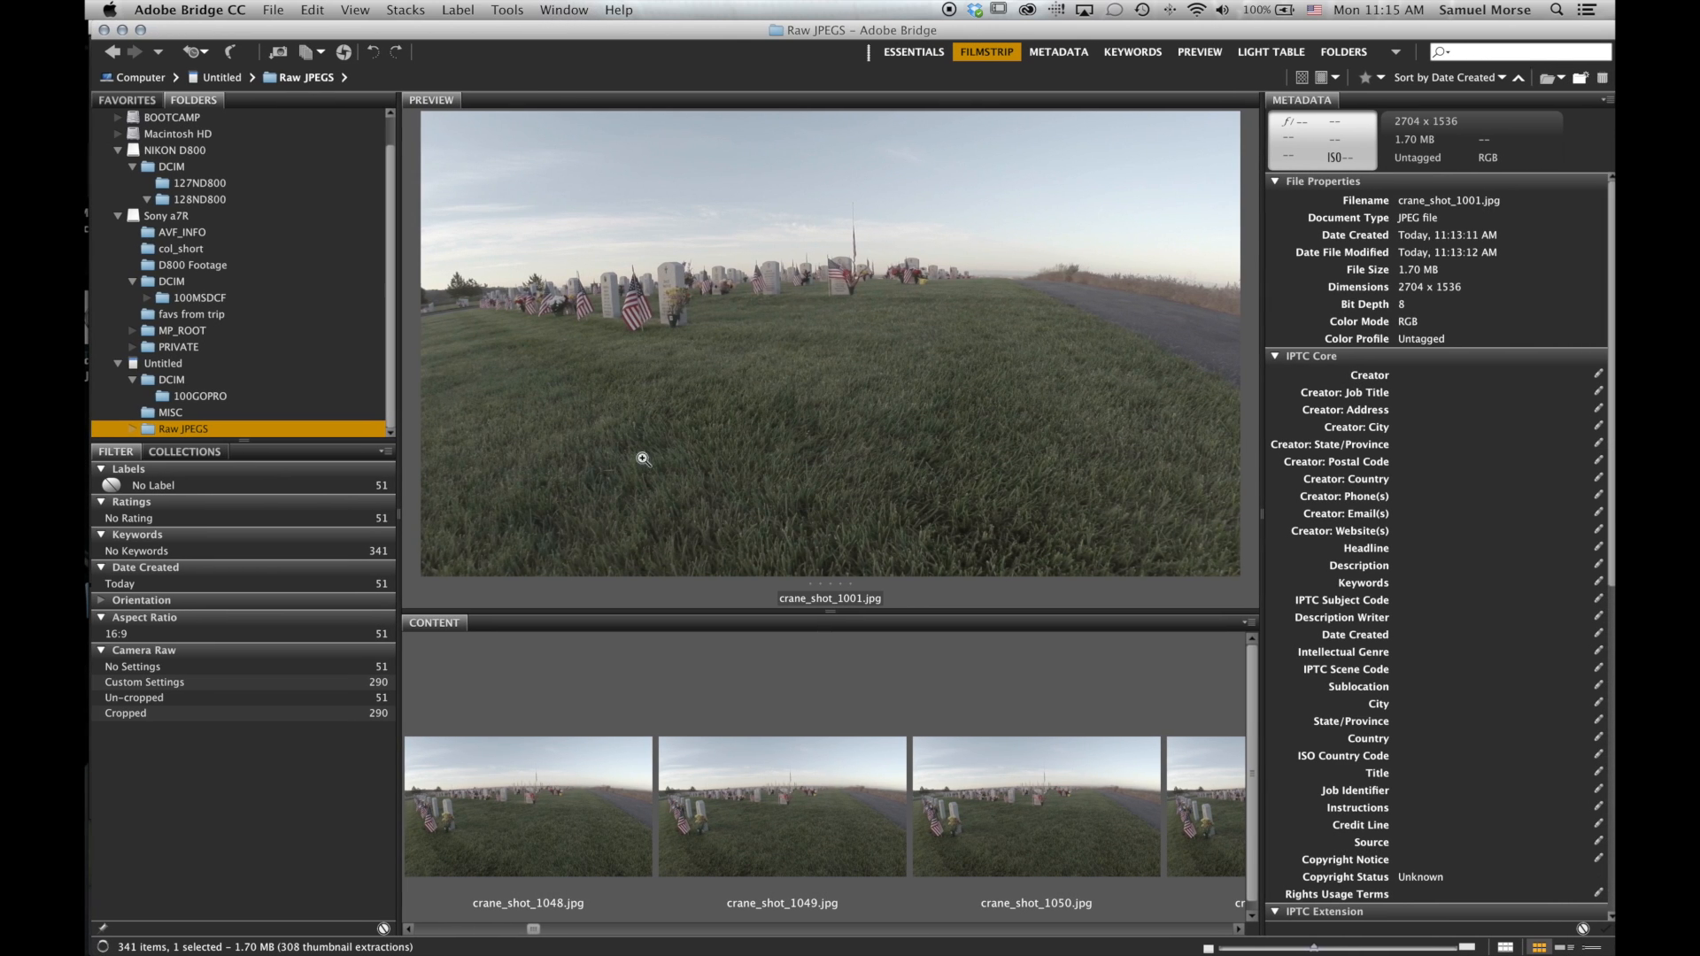
Open all the exported JPEG frames together in Camera Raw.
key(super+a)
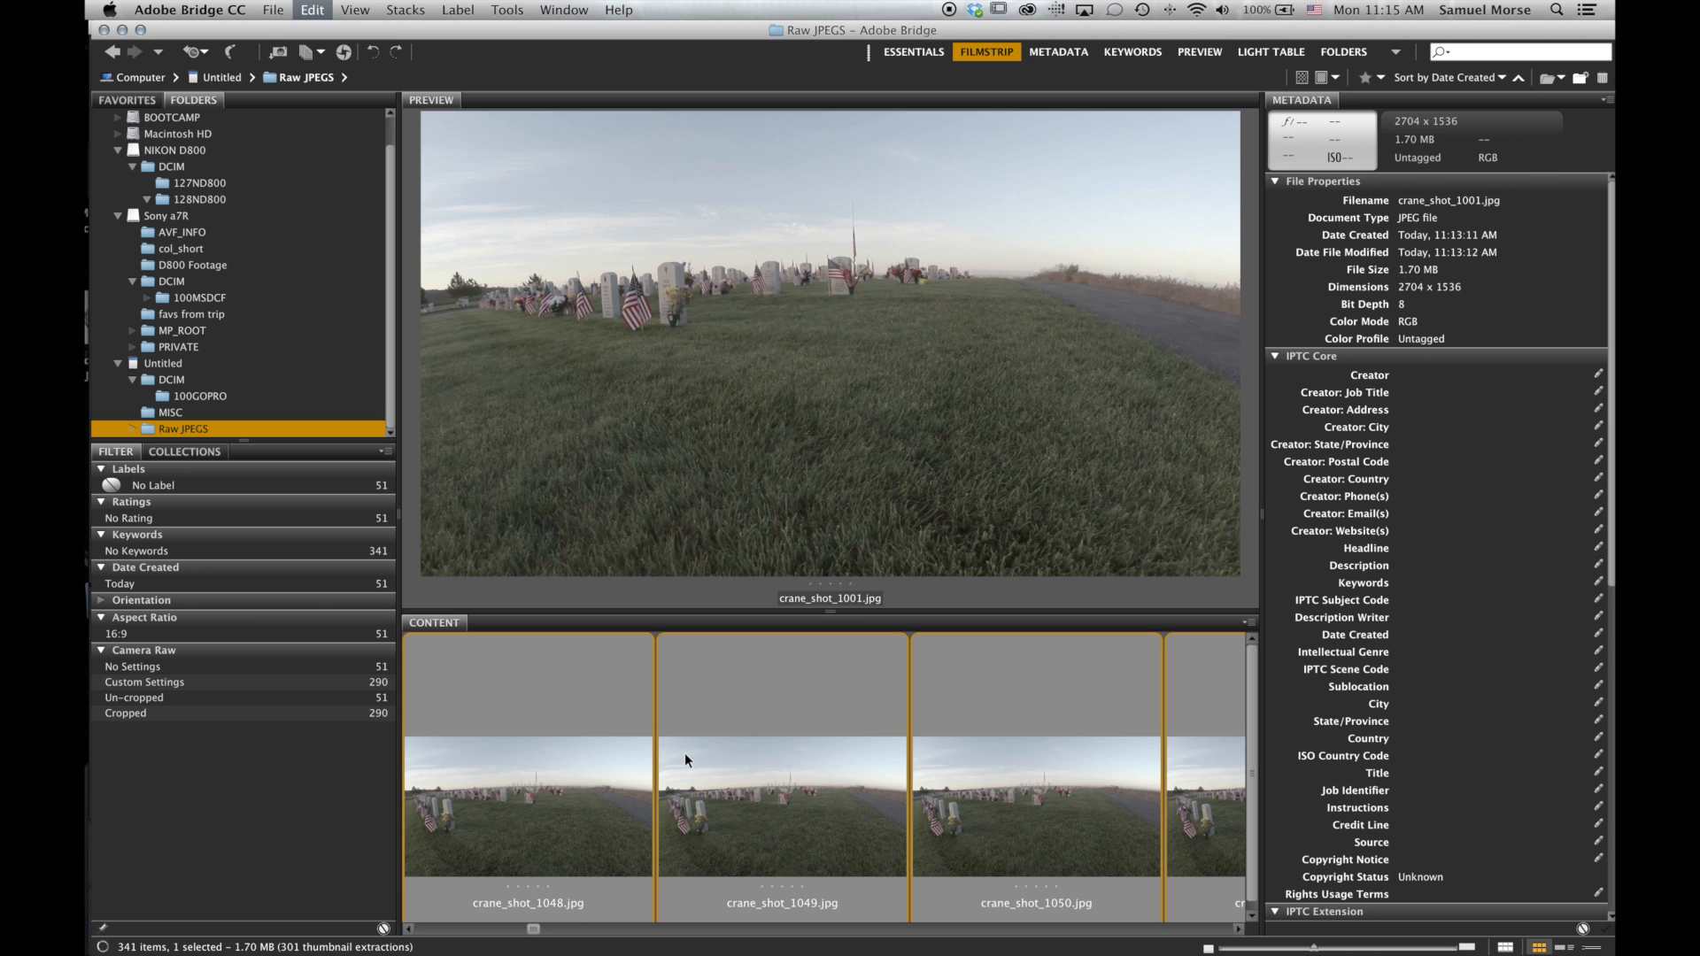
right_click(686, 759)
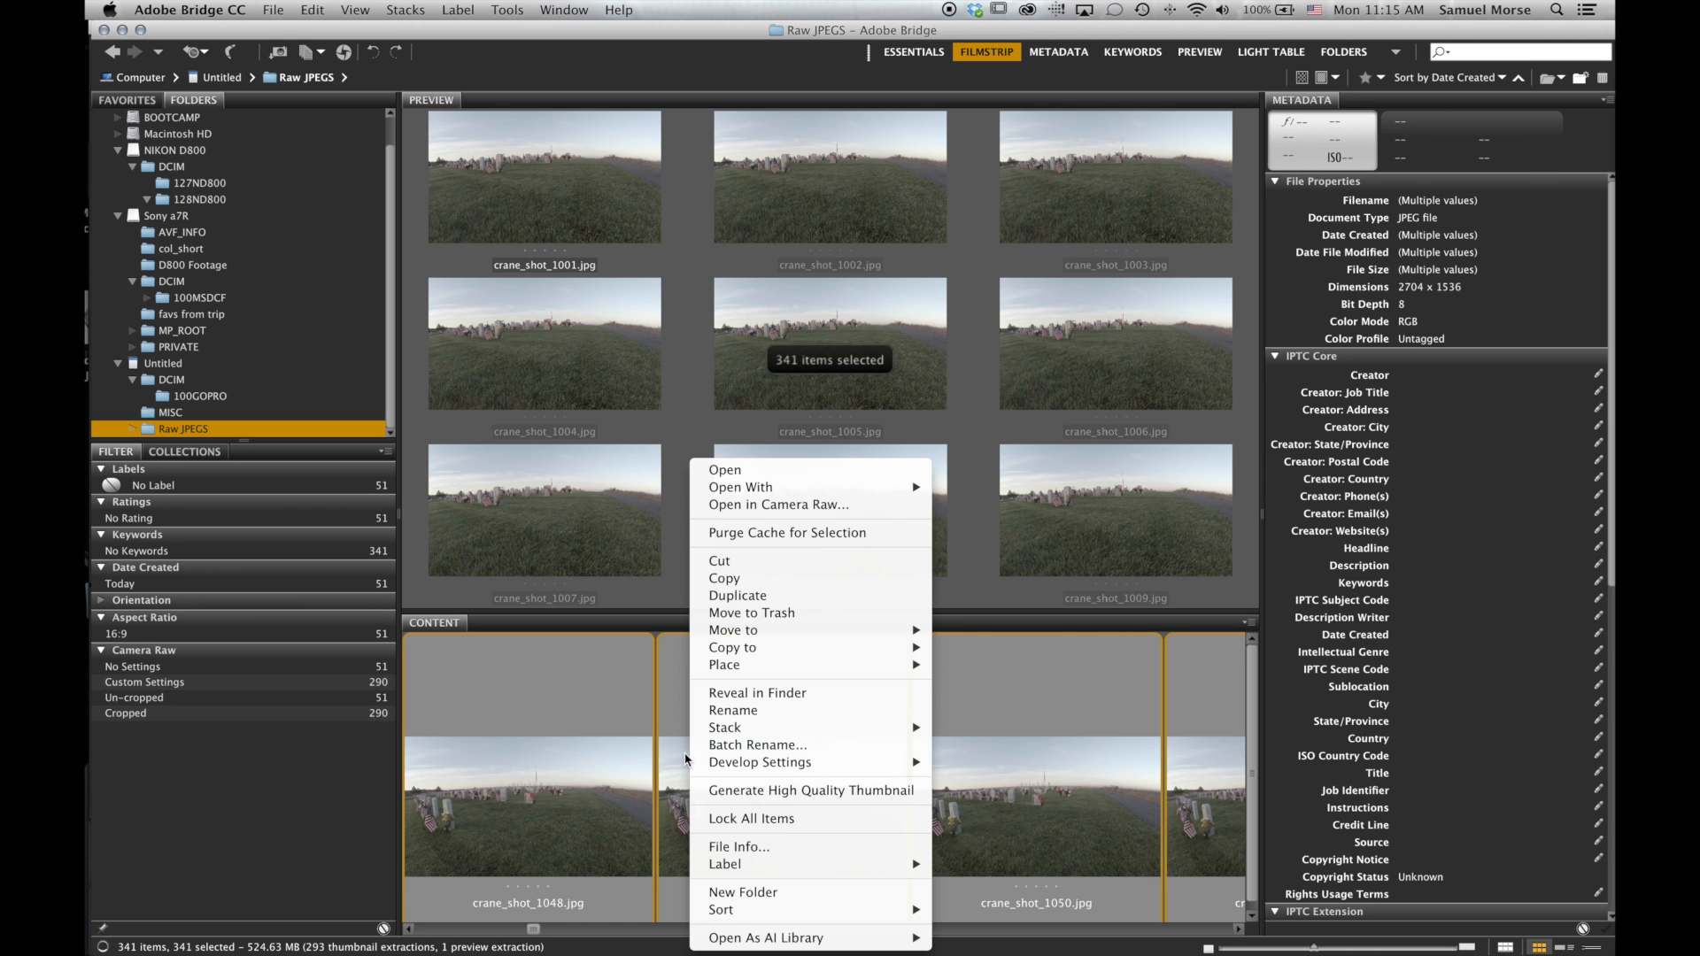
click(783, 504)
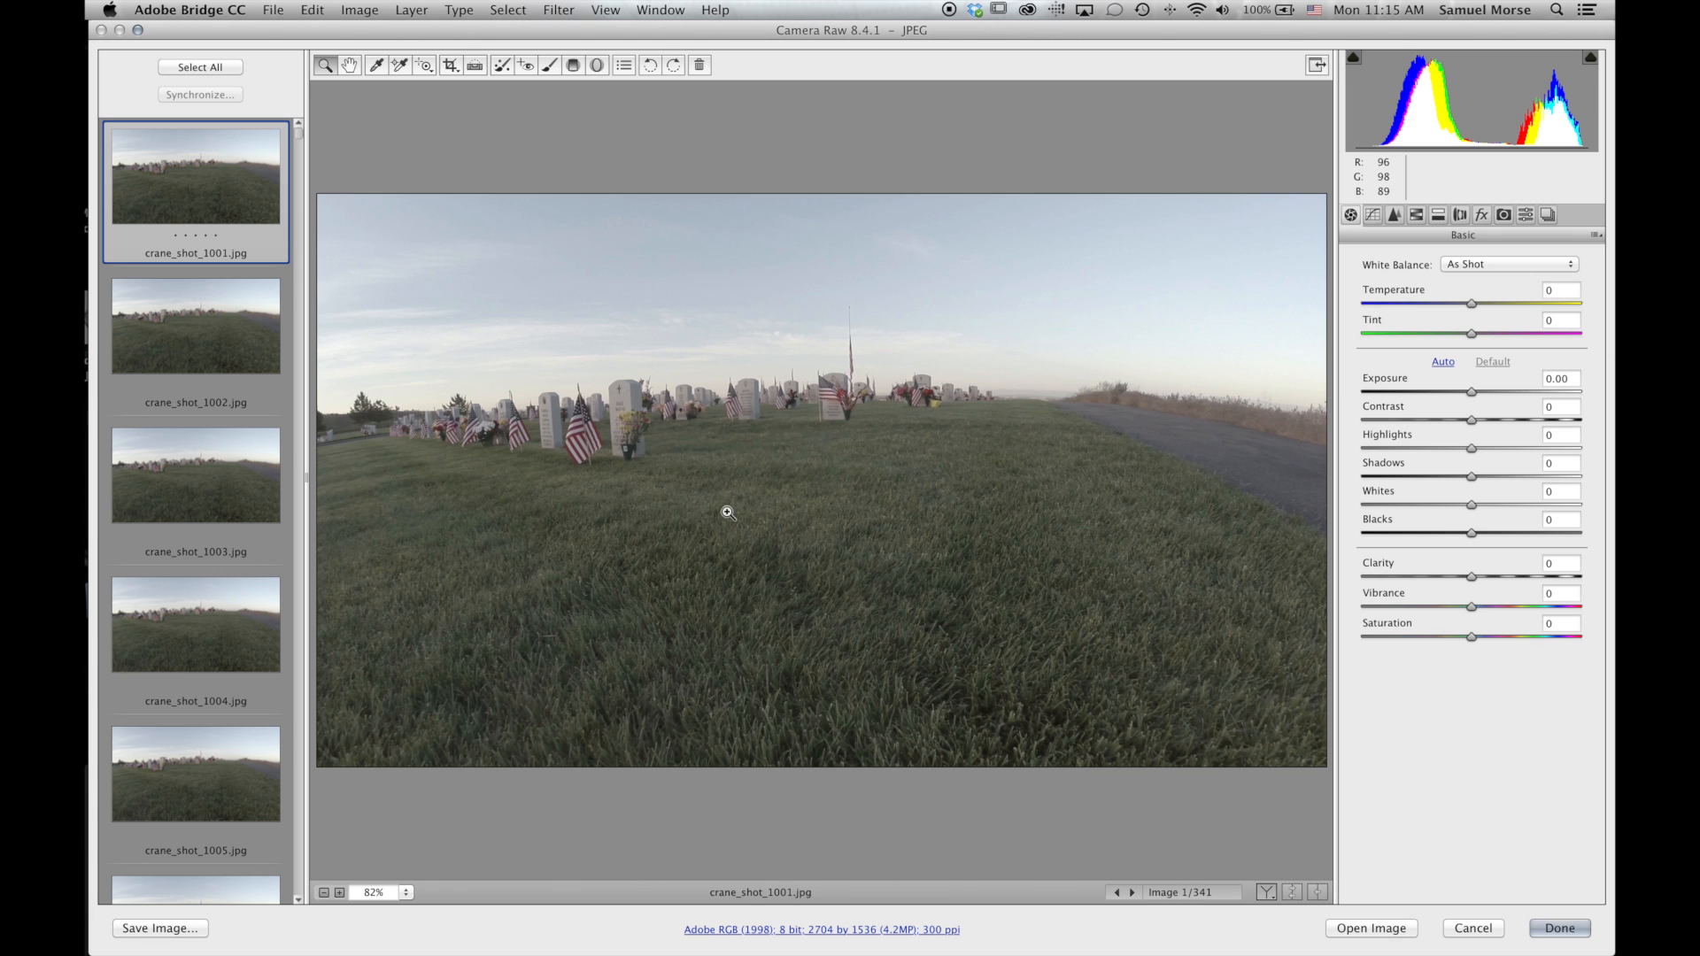
Look through the frames and select crane_shot_1082.jpg as the image to edit.
scroll(257, 613, down, 4)
scroll(257, 606, down, 20)
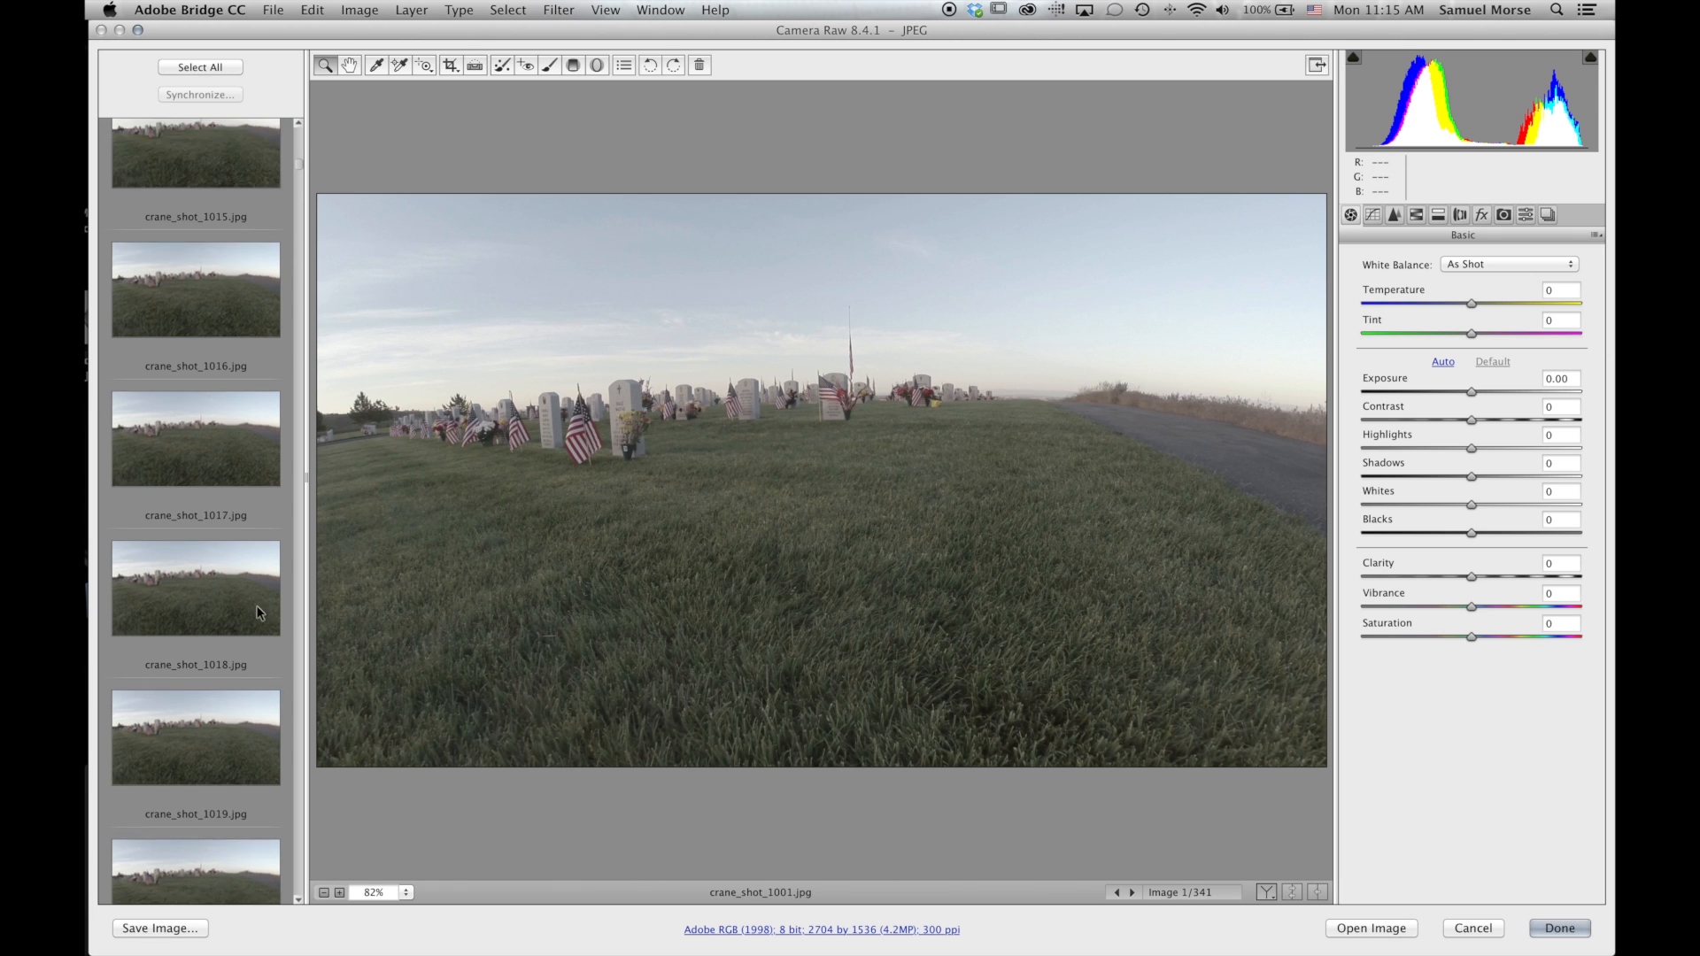
click(257, 607)
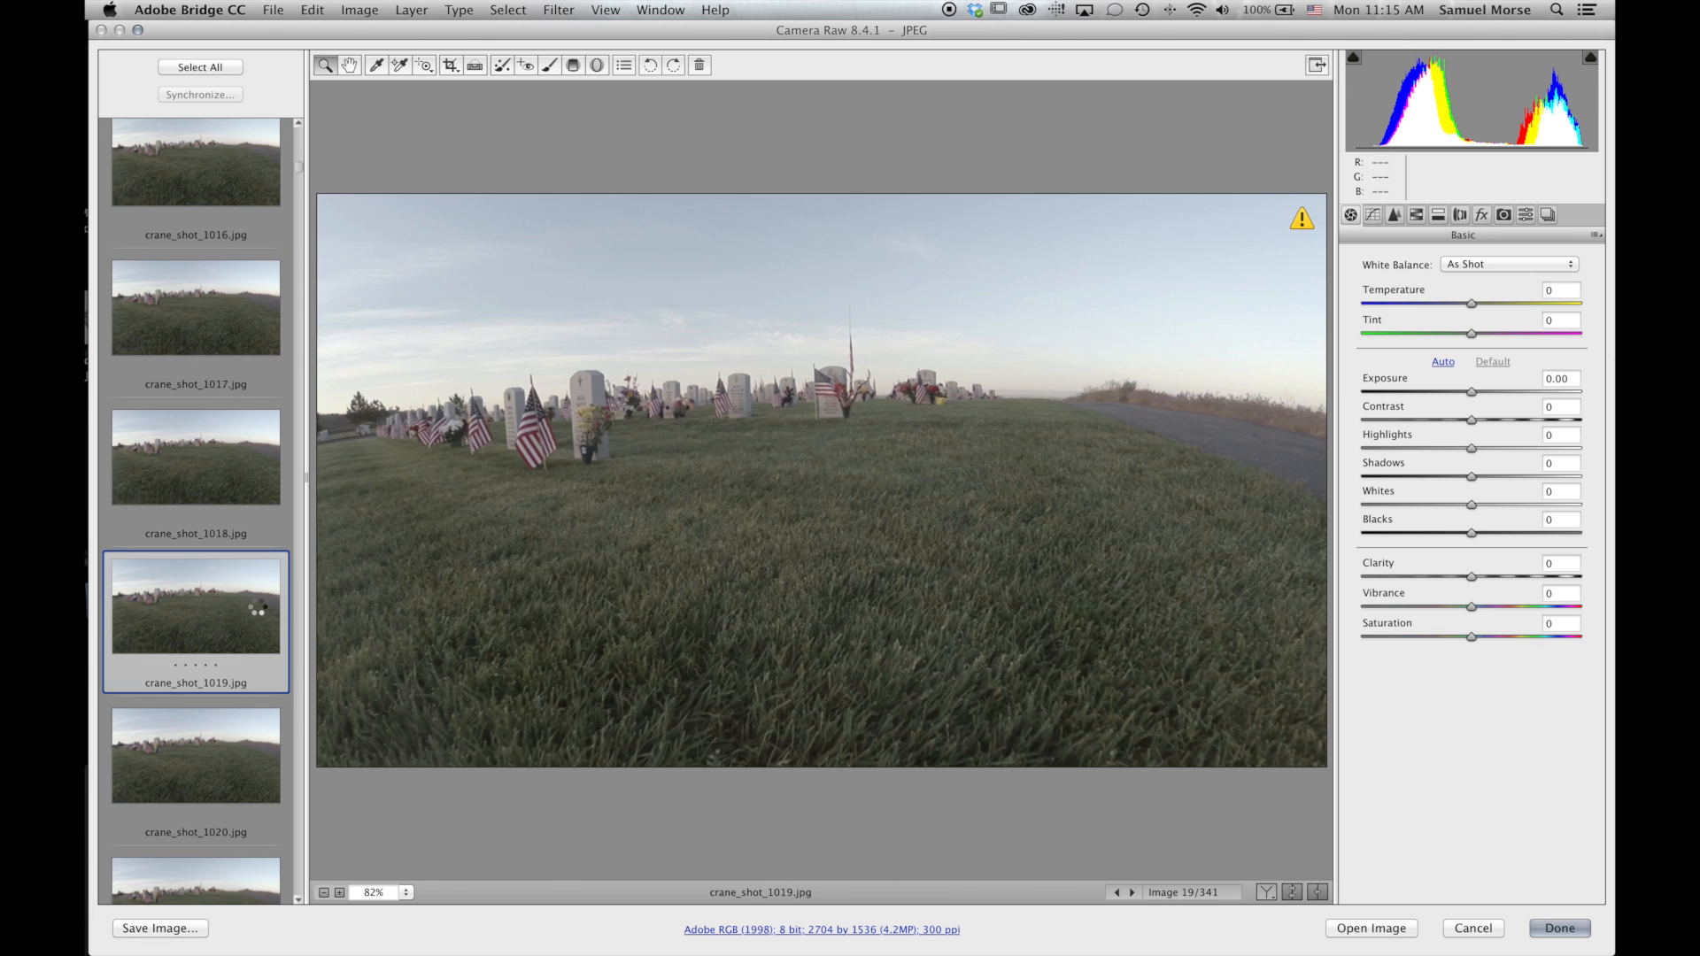
scroll(228, 682, down, 15)
scroll(229, 683, down, 20)
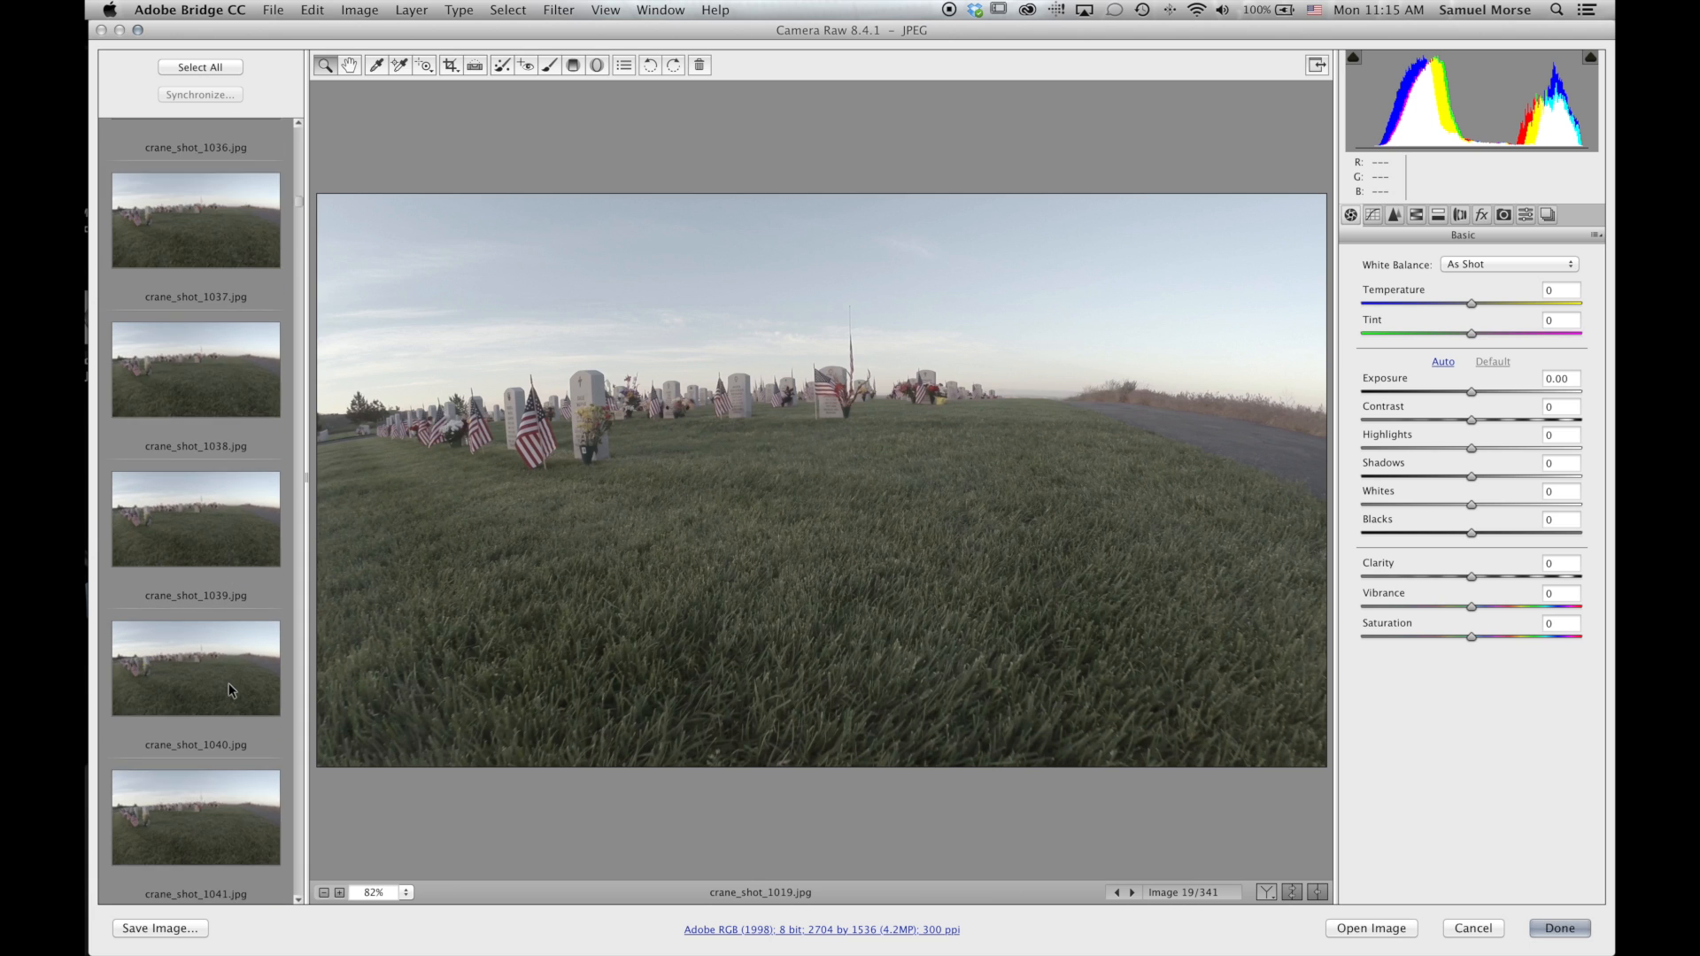
scroll(229, 683, down, 2)
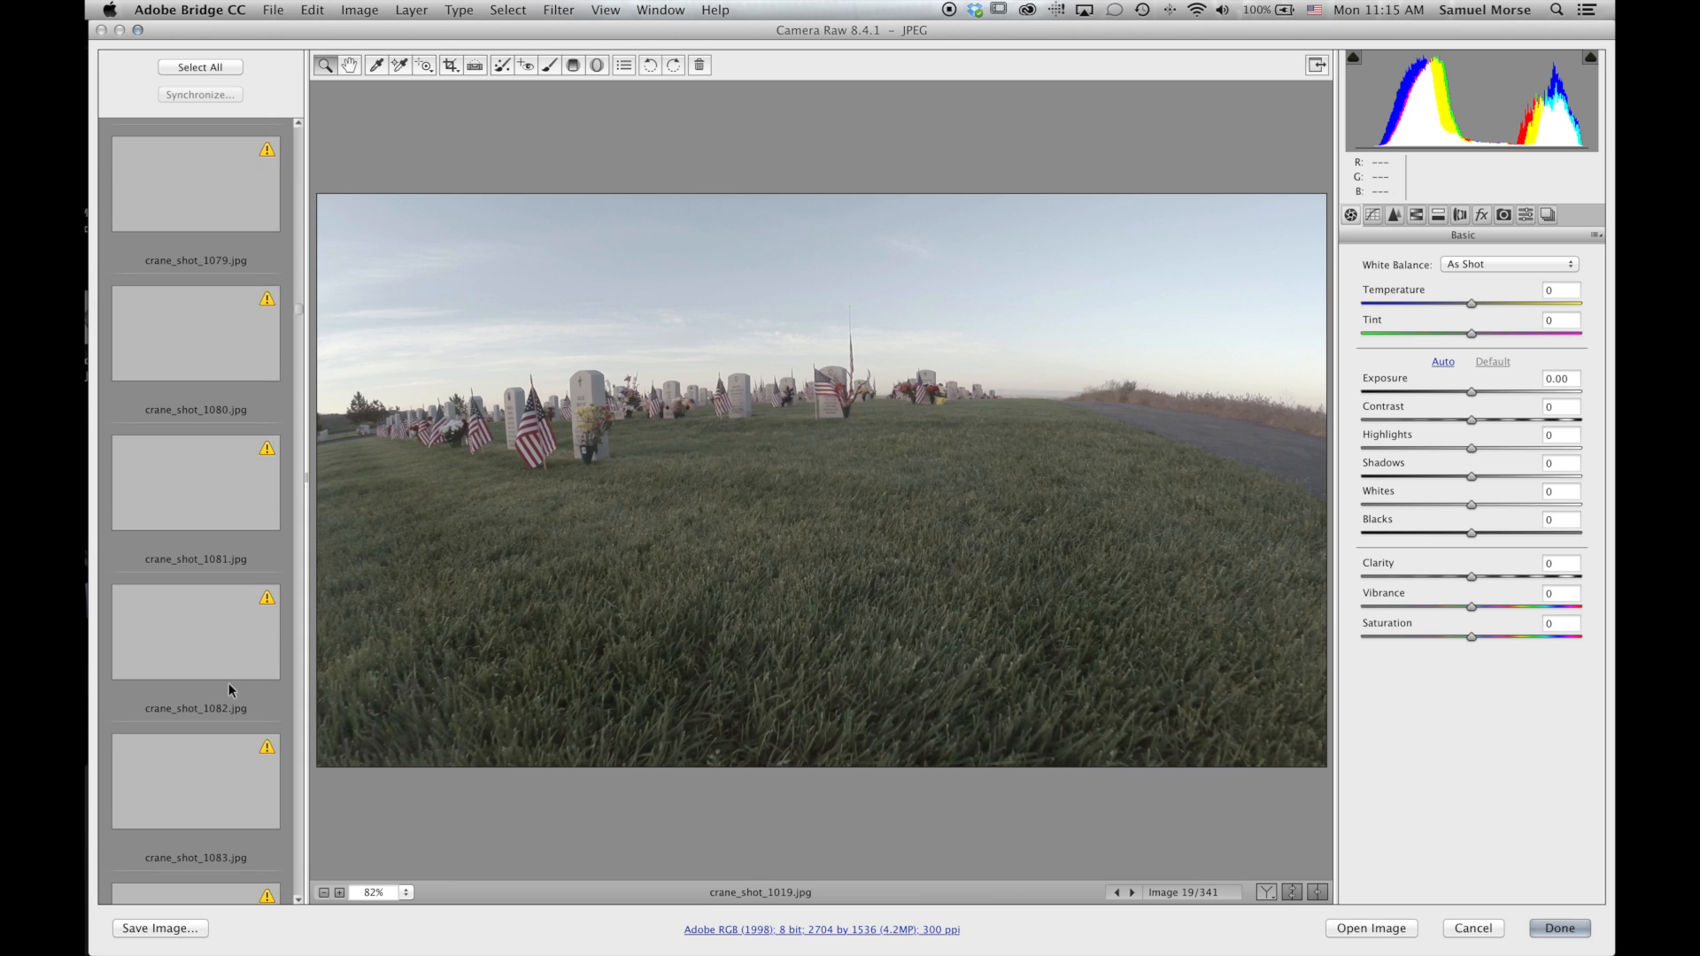
click(214, 630)
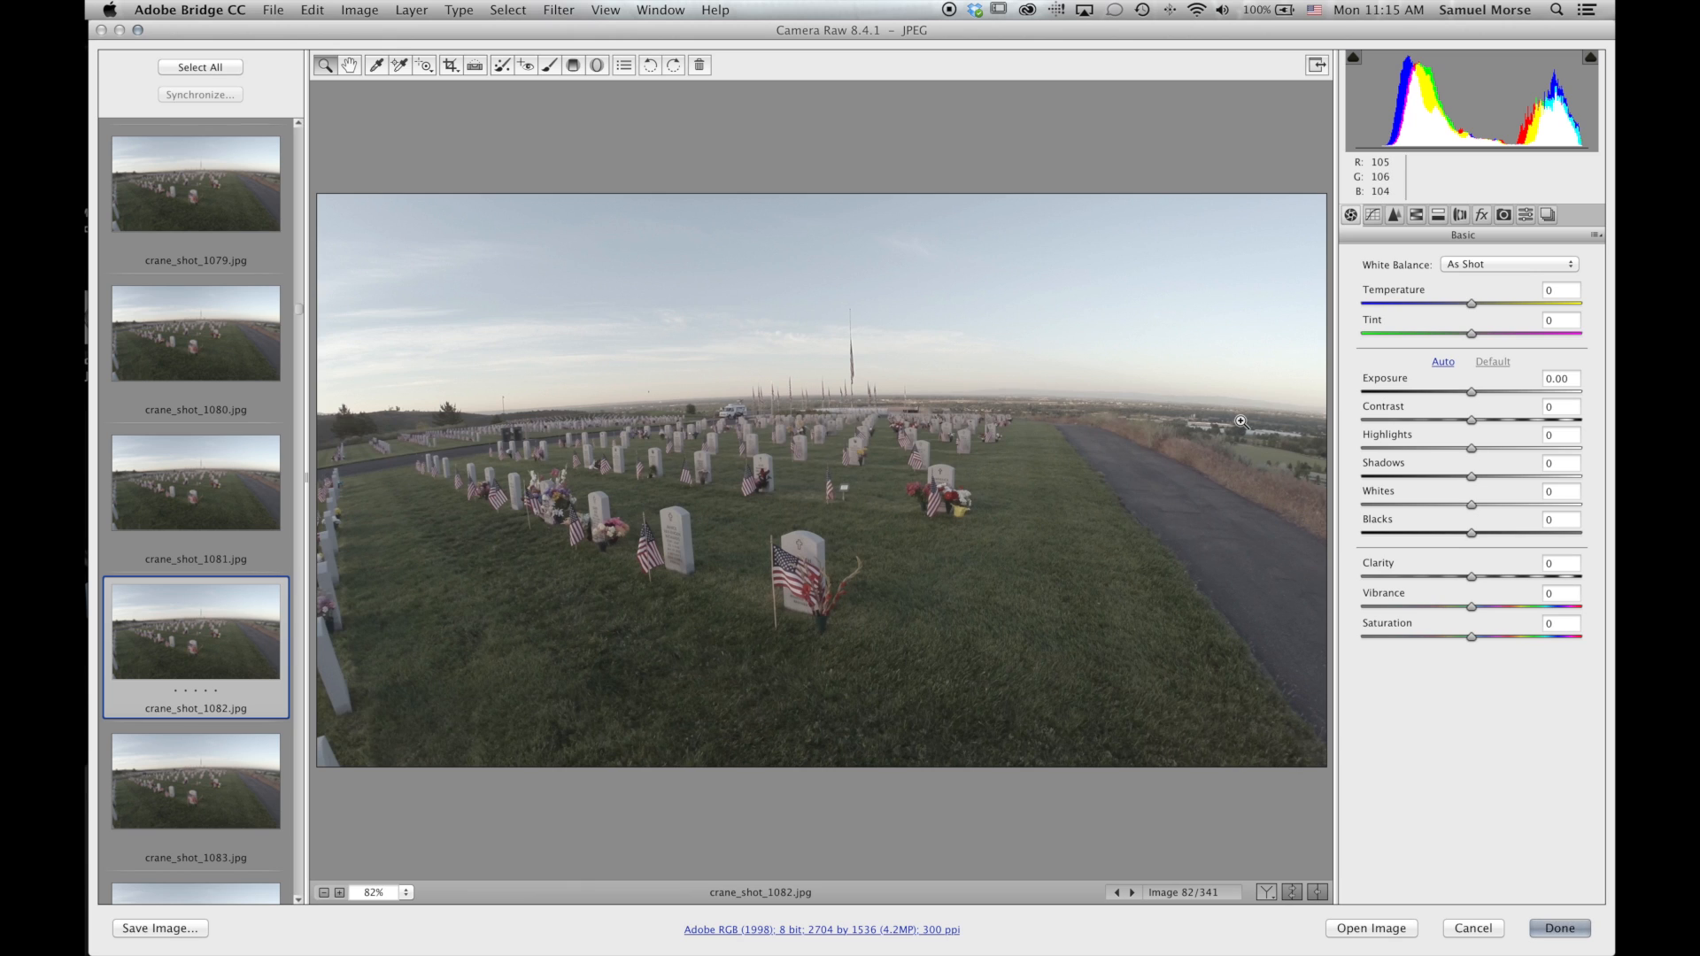
Enable lens profile corrections with a Custom setup and the GoPro HERO3+ Black Edition profile, and set the distortion amount to 79.
click(1462, 213)
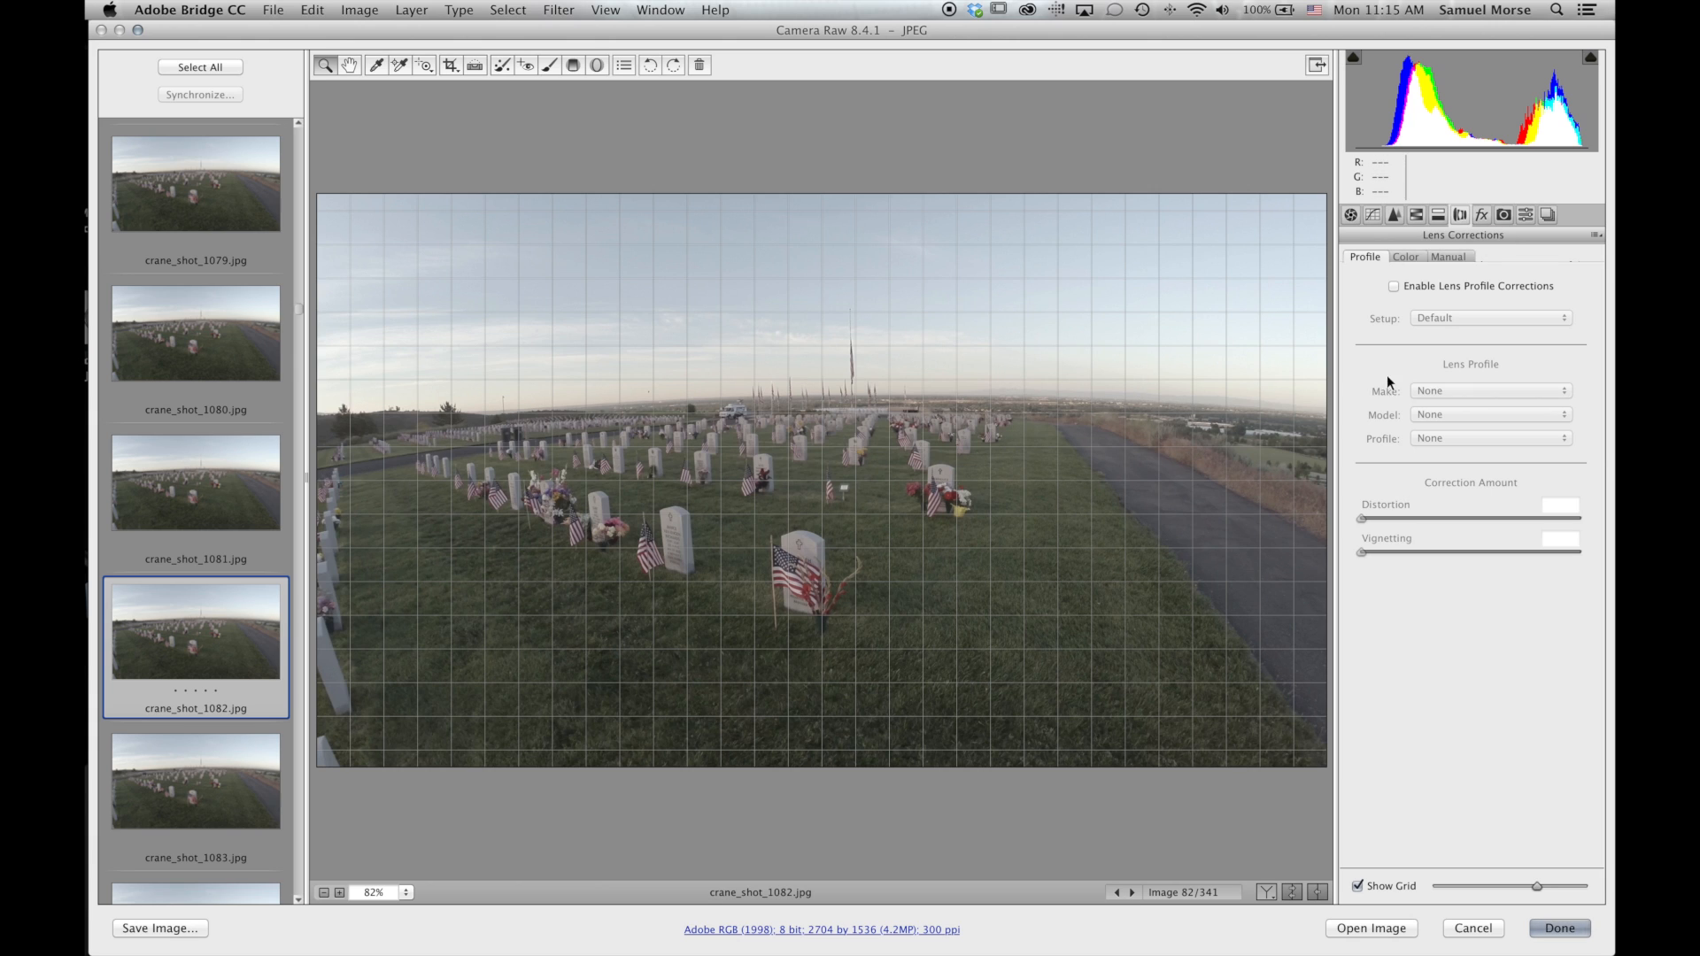
click(1394, 287)
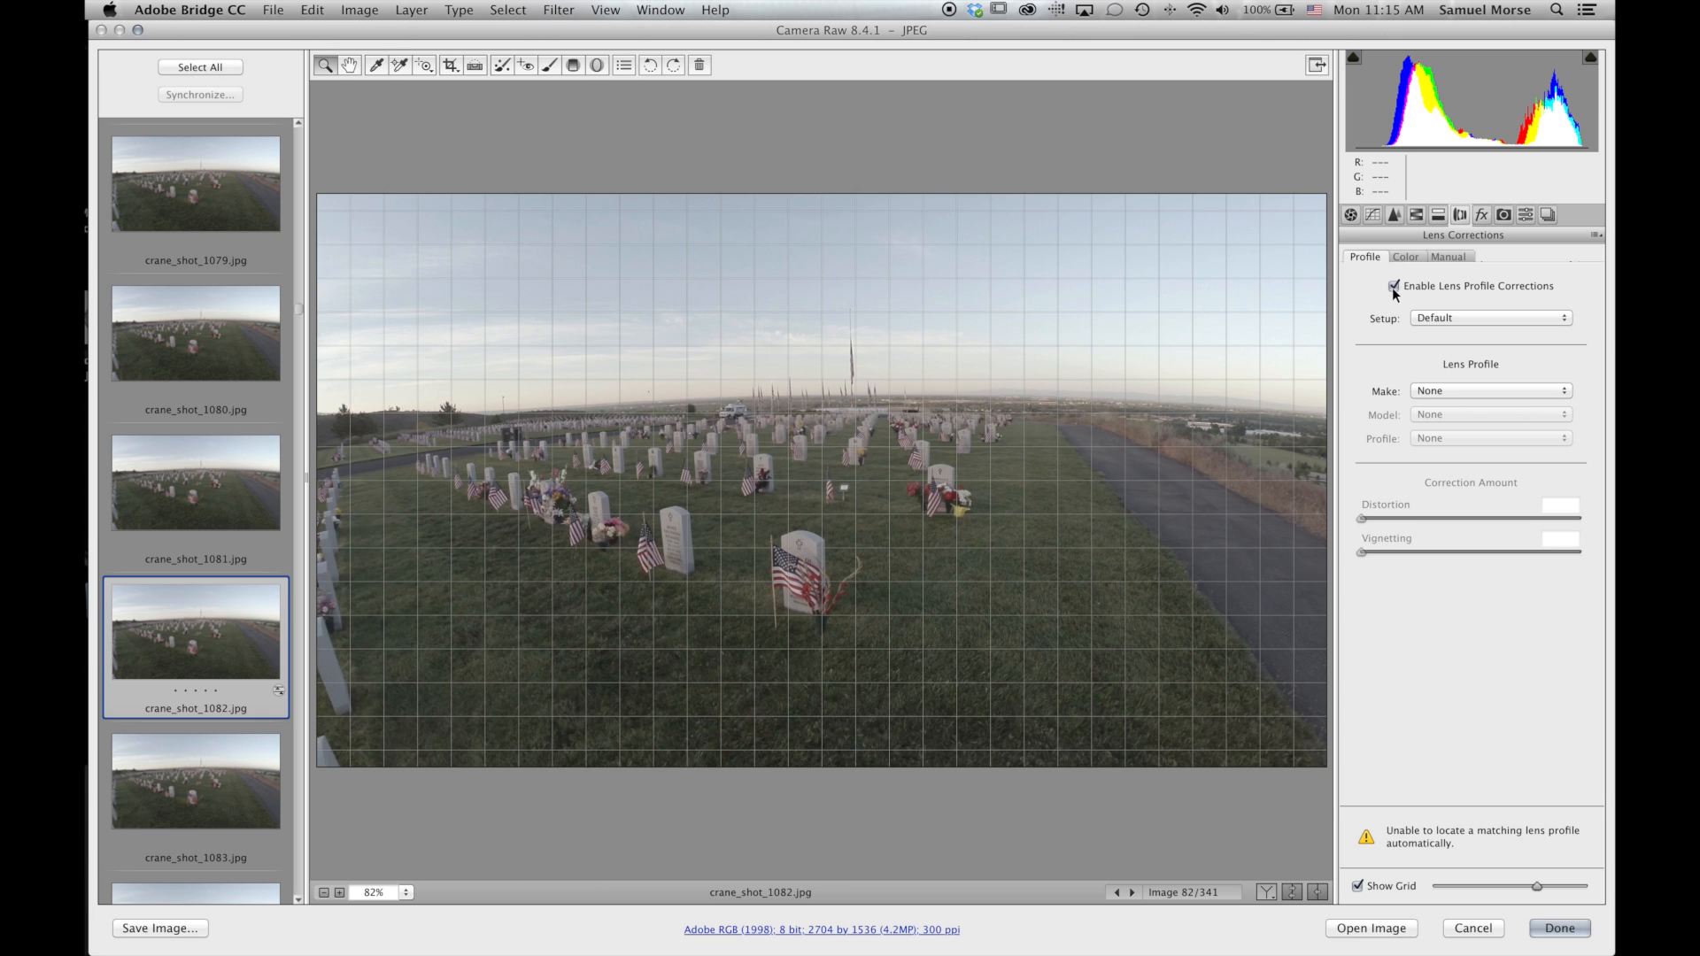
click(1474, 319)
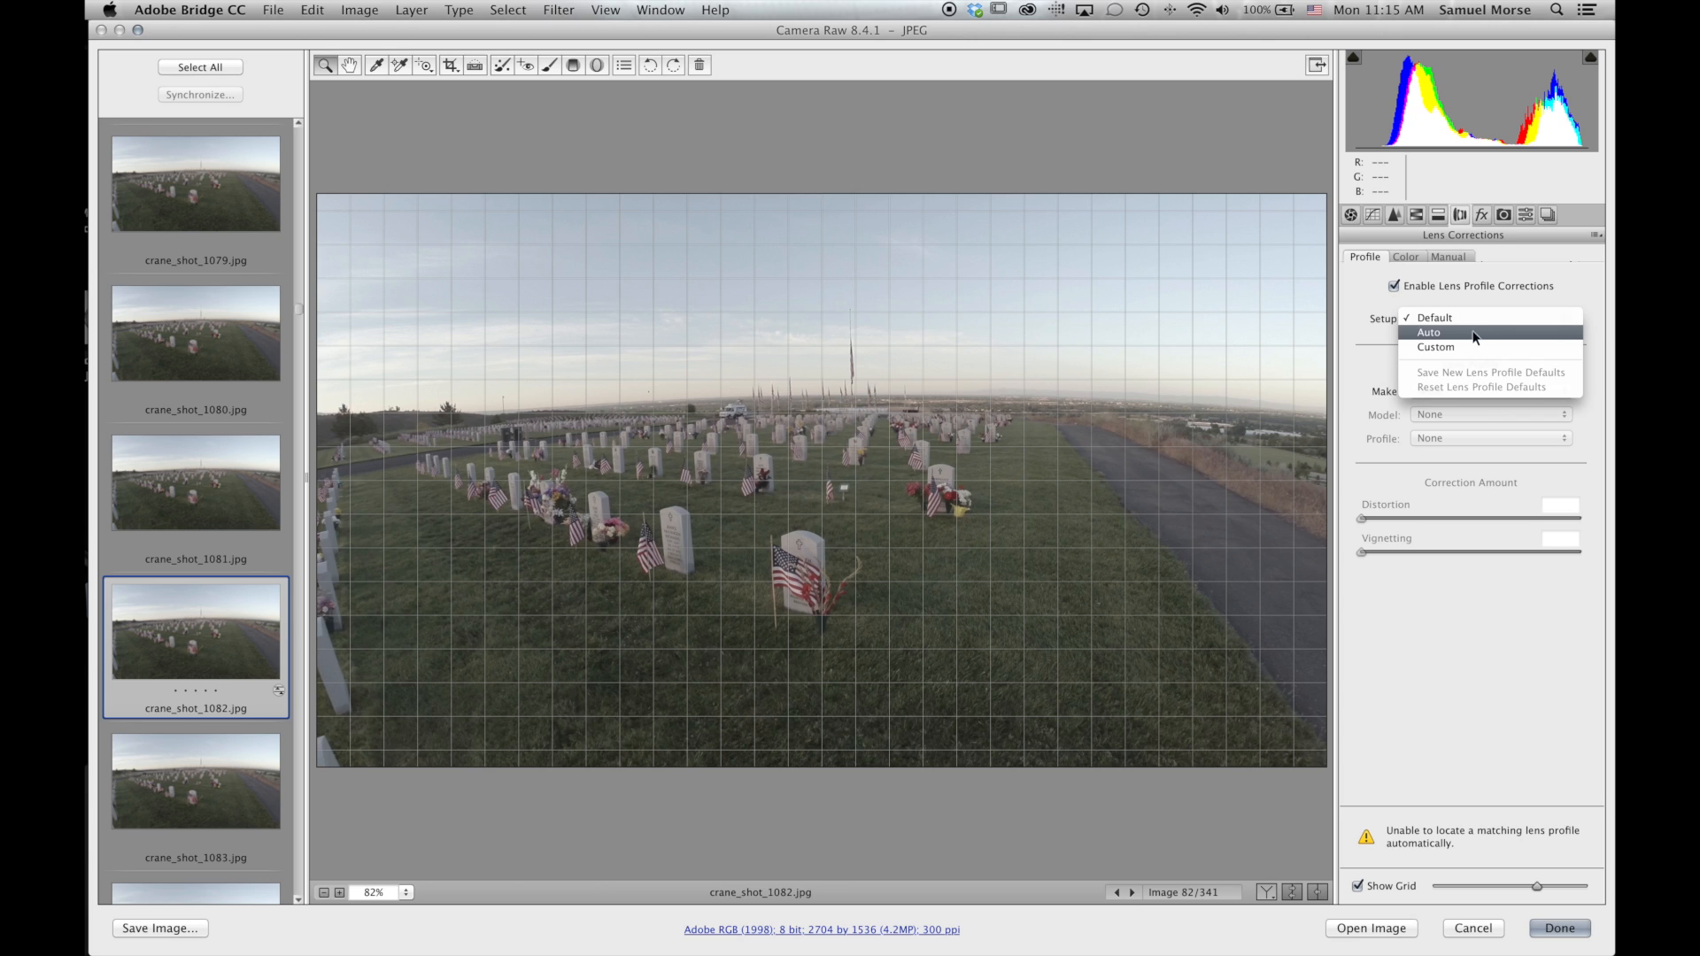
click(1478, 348)
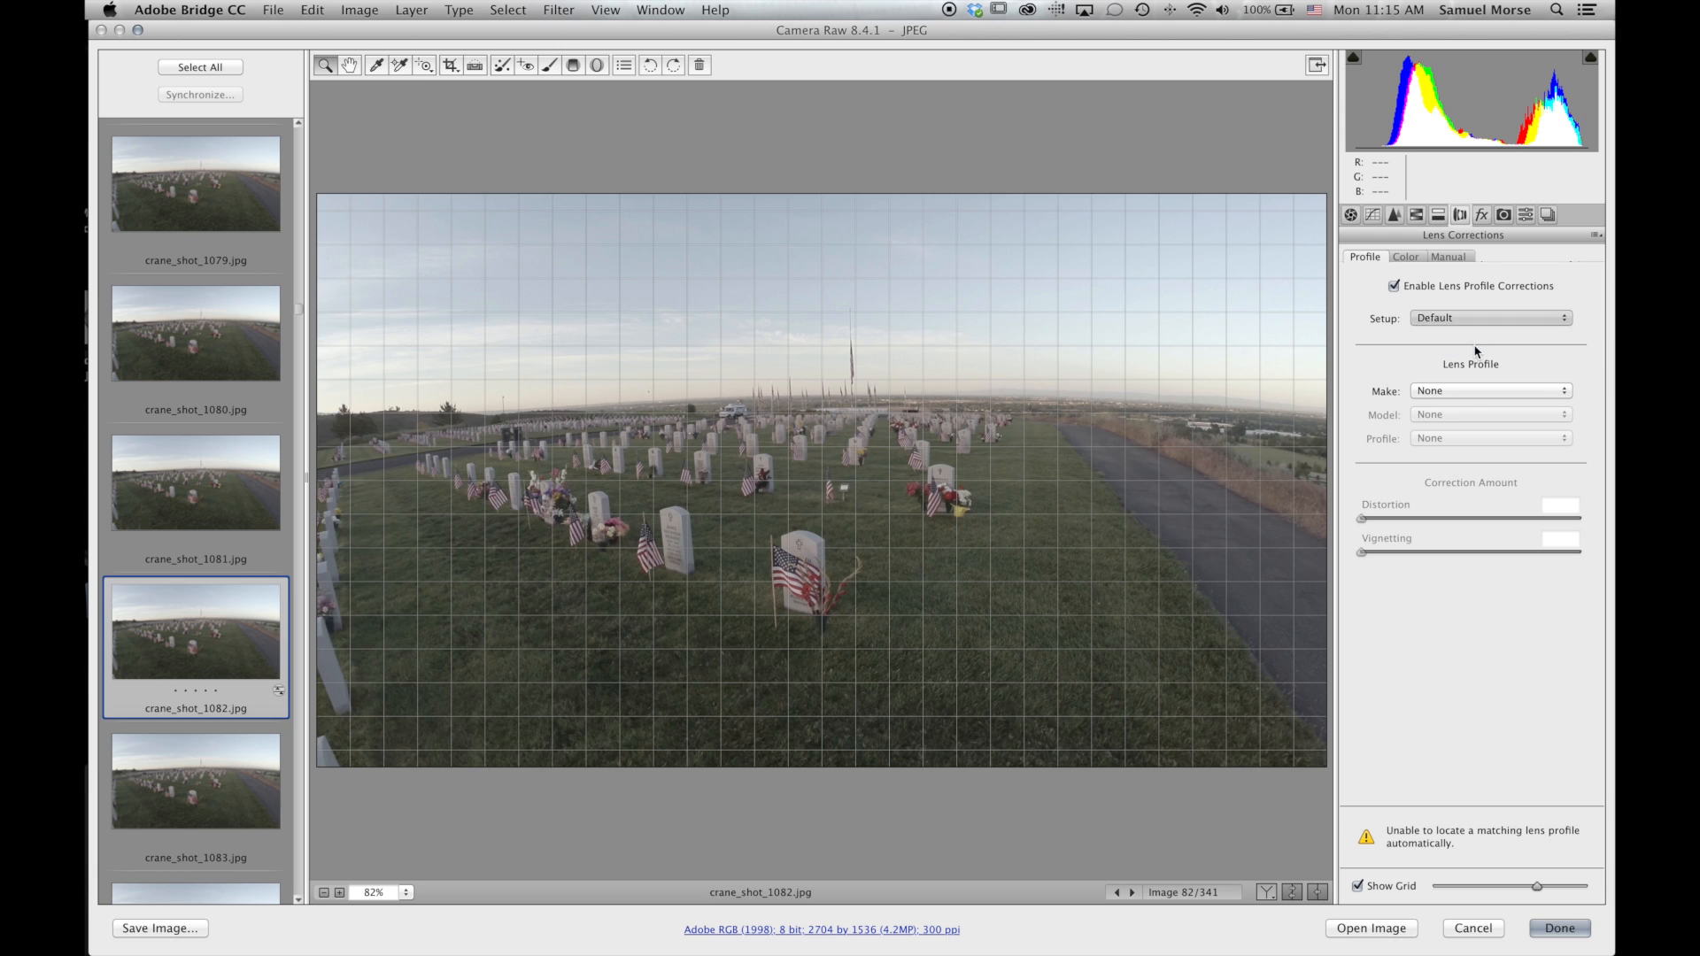
click(1489, 389)
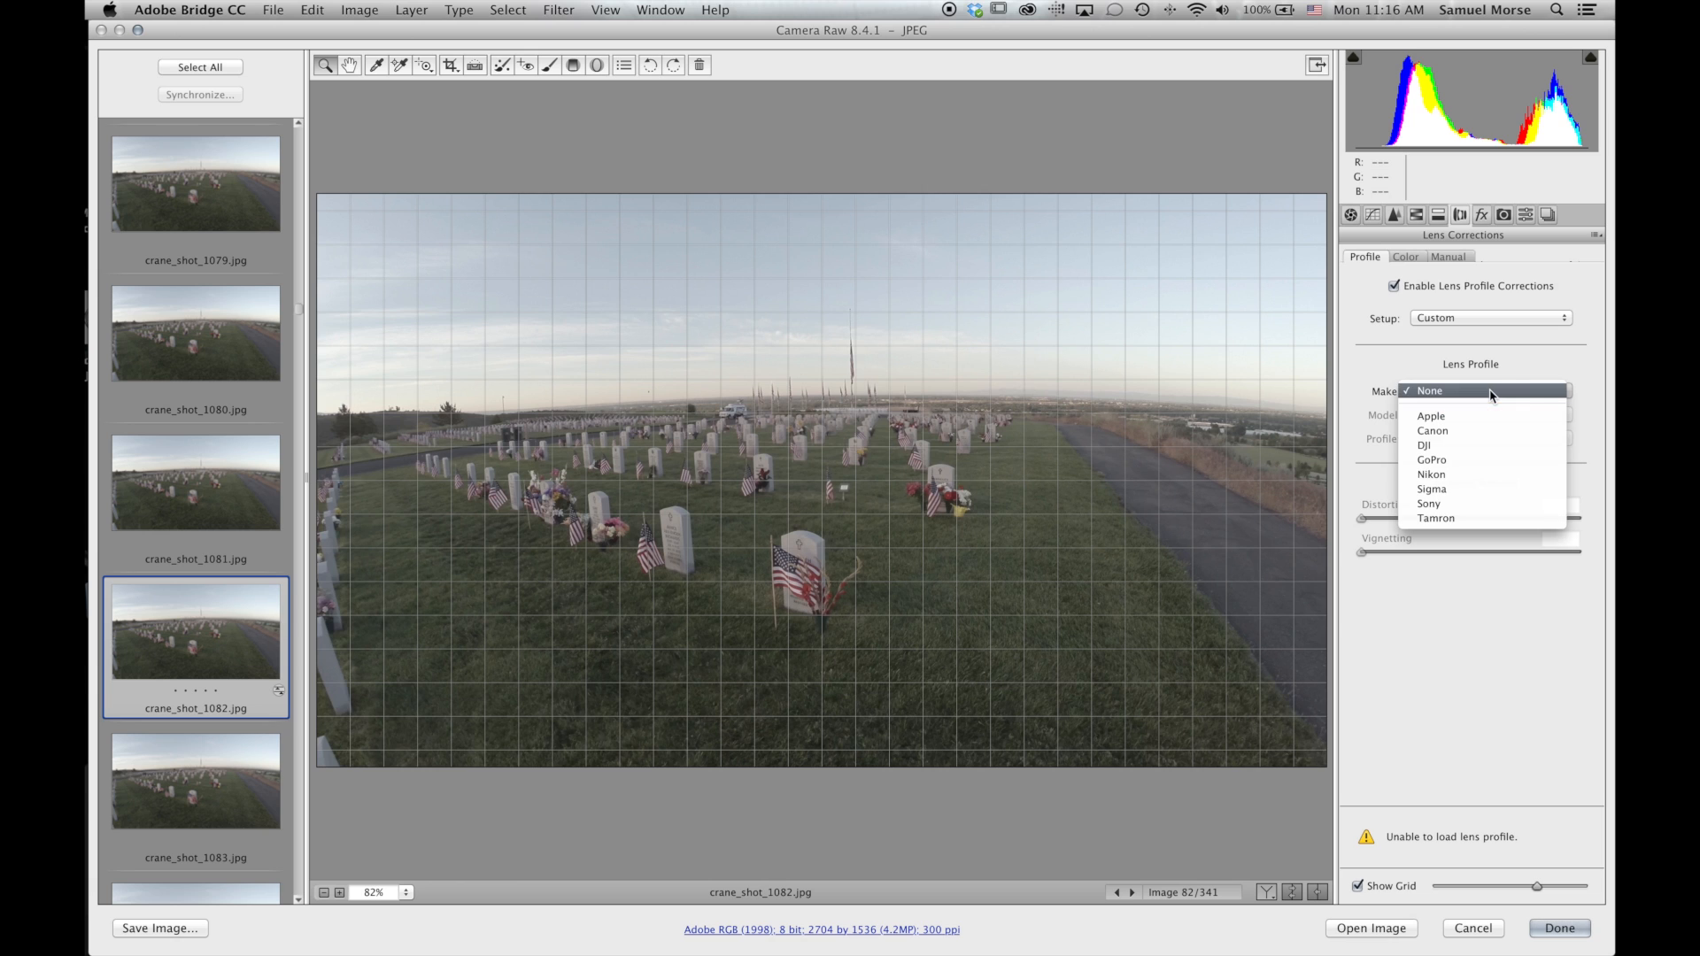
click(1432, 460)
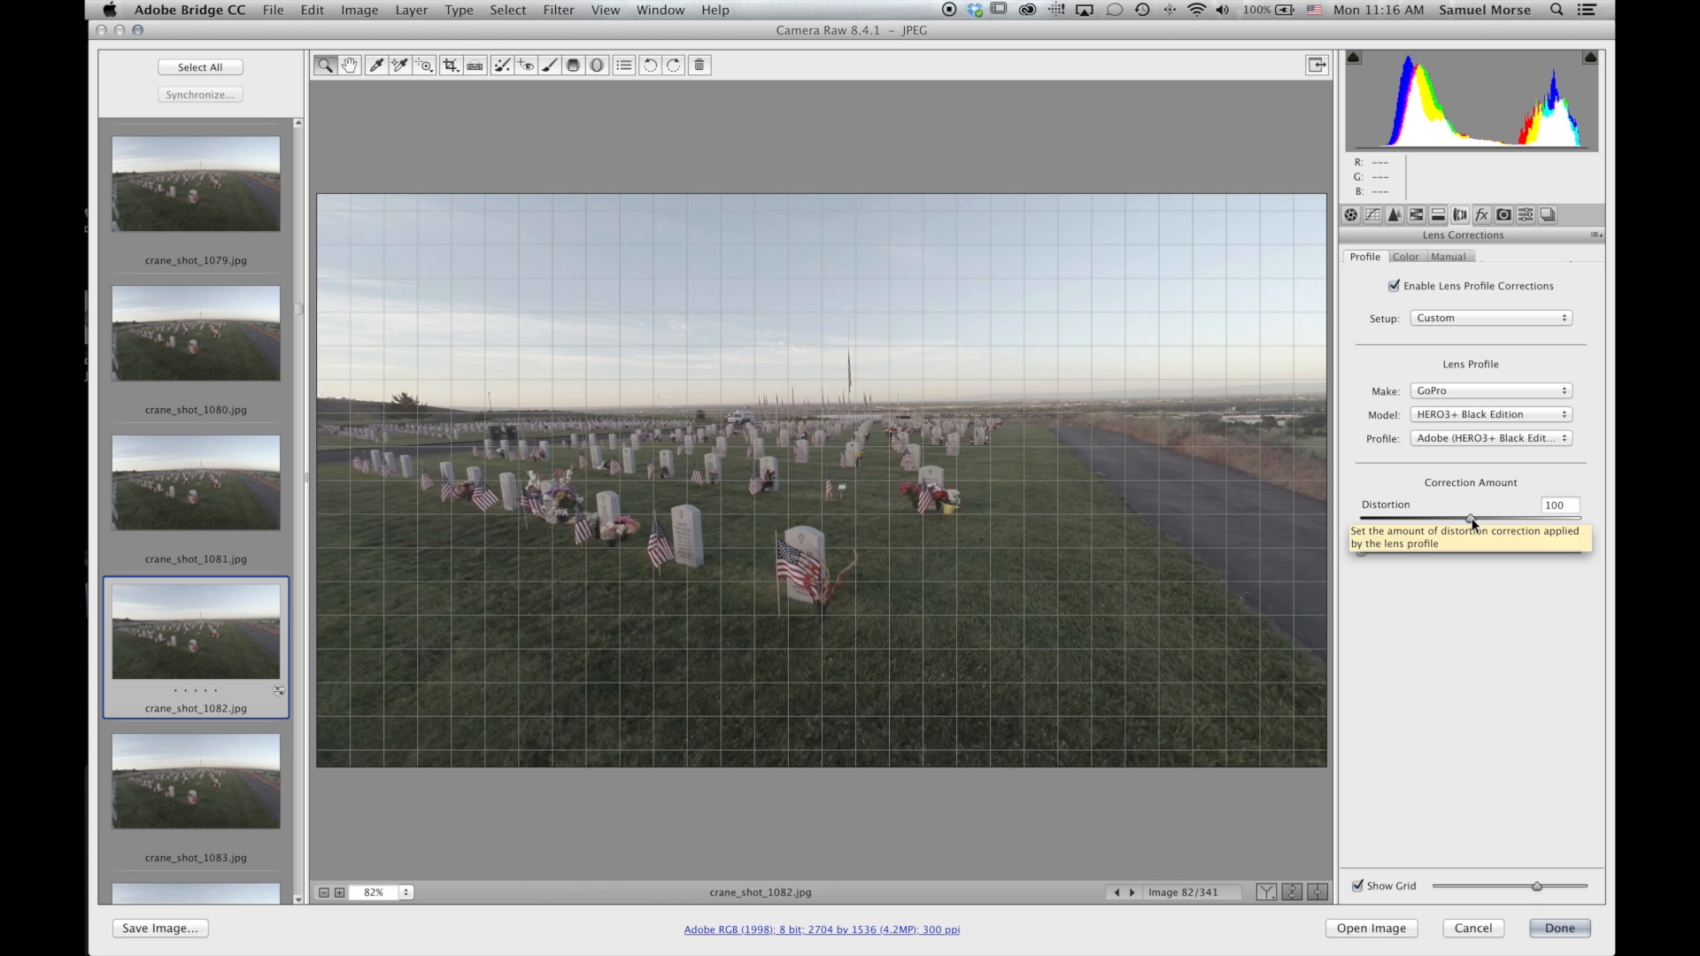
drag(1471, 521, 1446, 522)
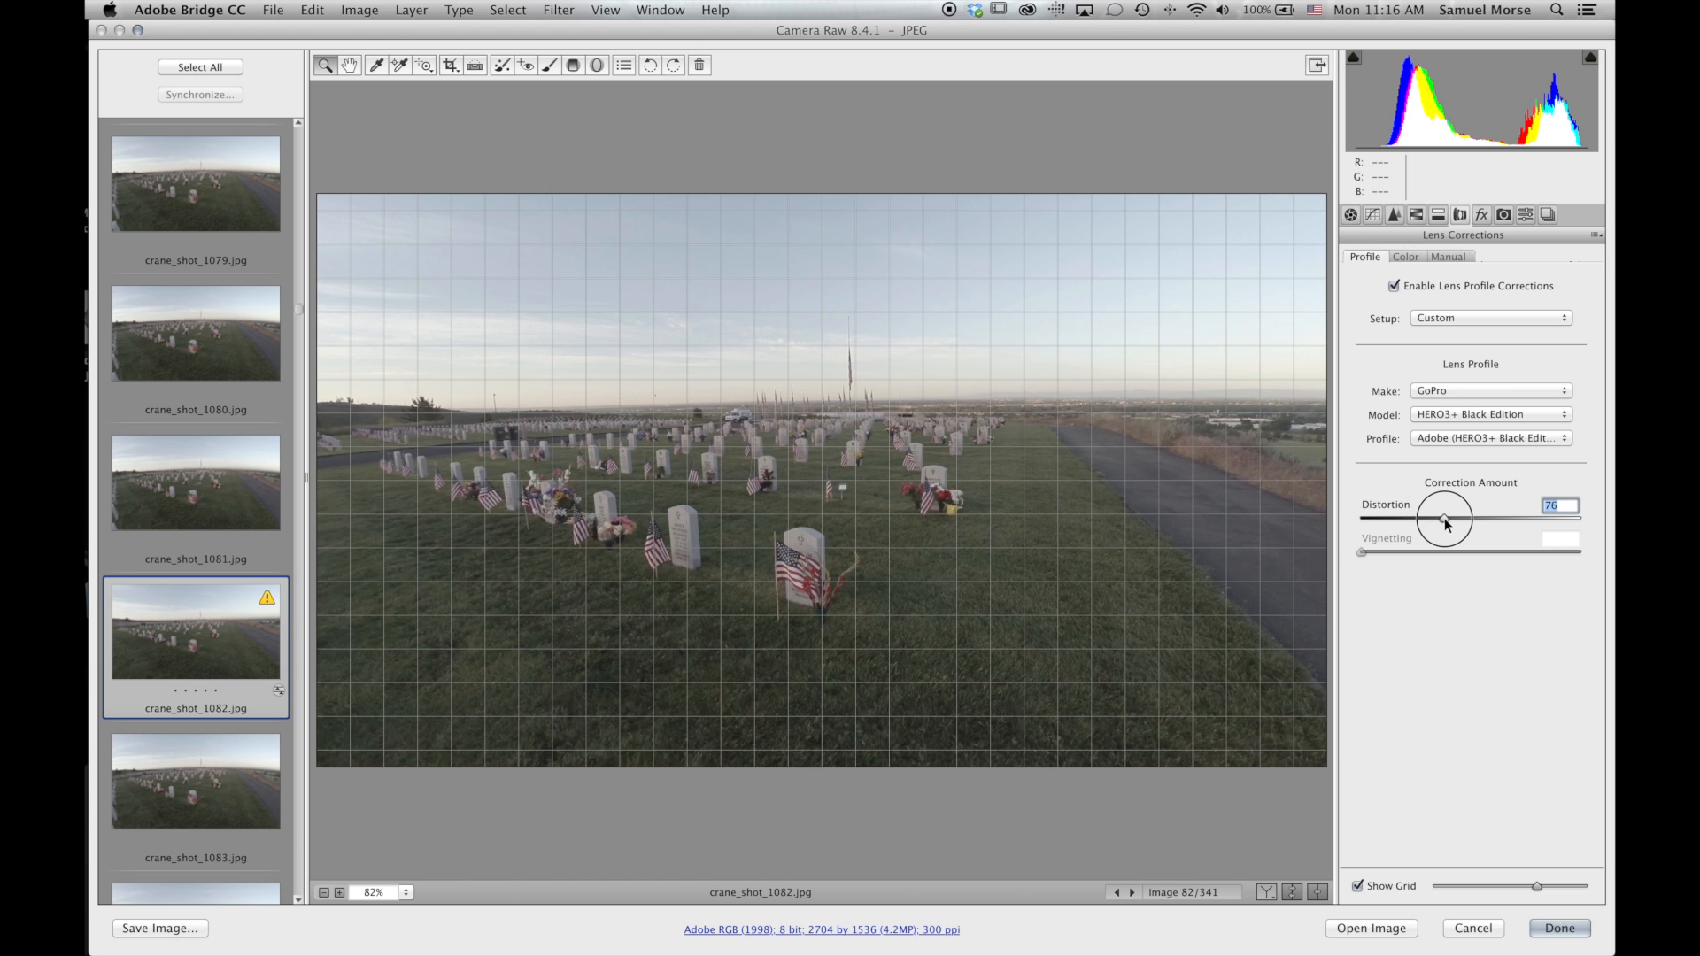
drag(1445, 522, 1449, 523)
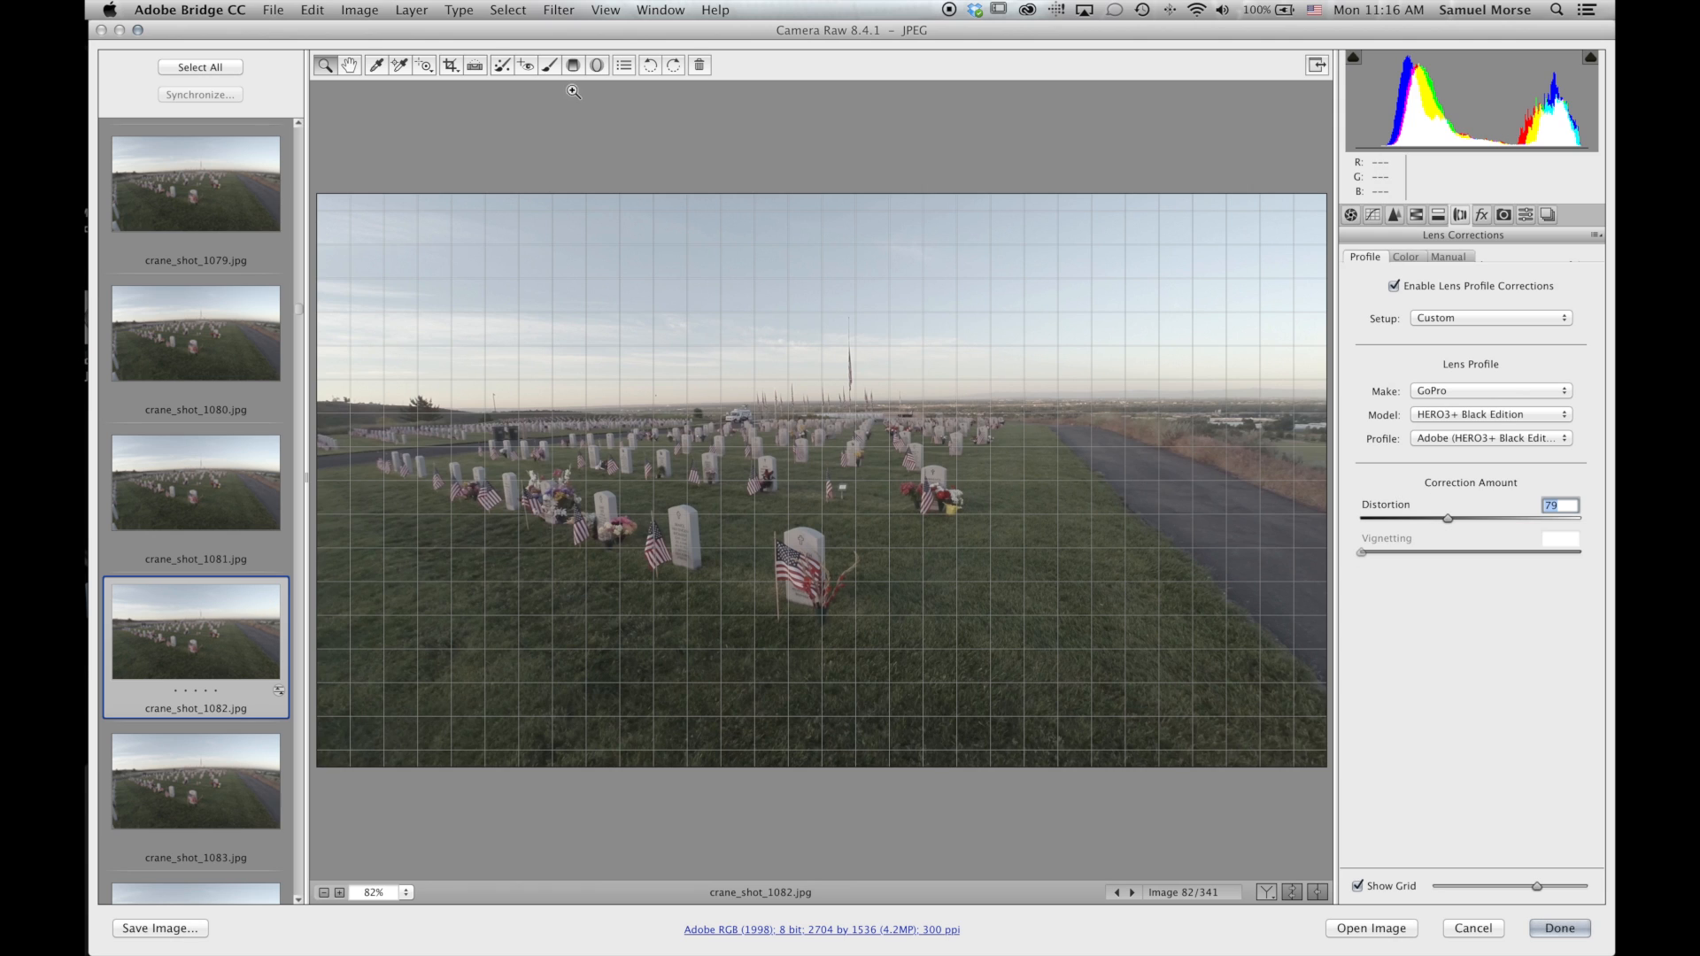
Straighten the image along the horizon and apply a crop of 2655 by 1493 pixels.
click(477, 66)
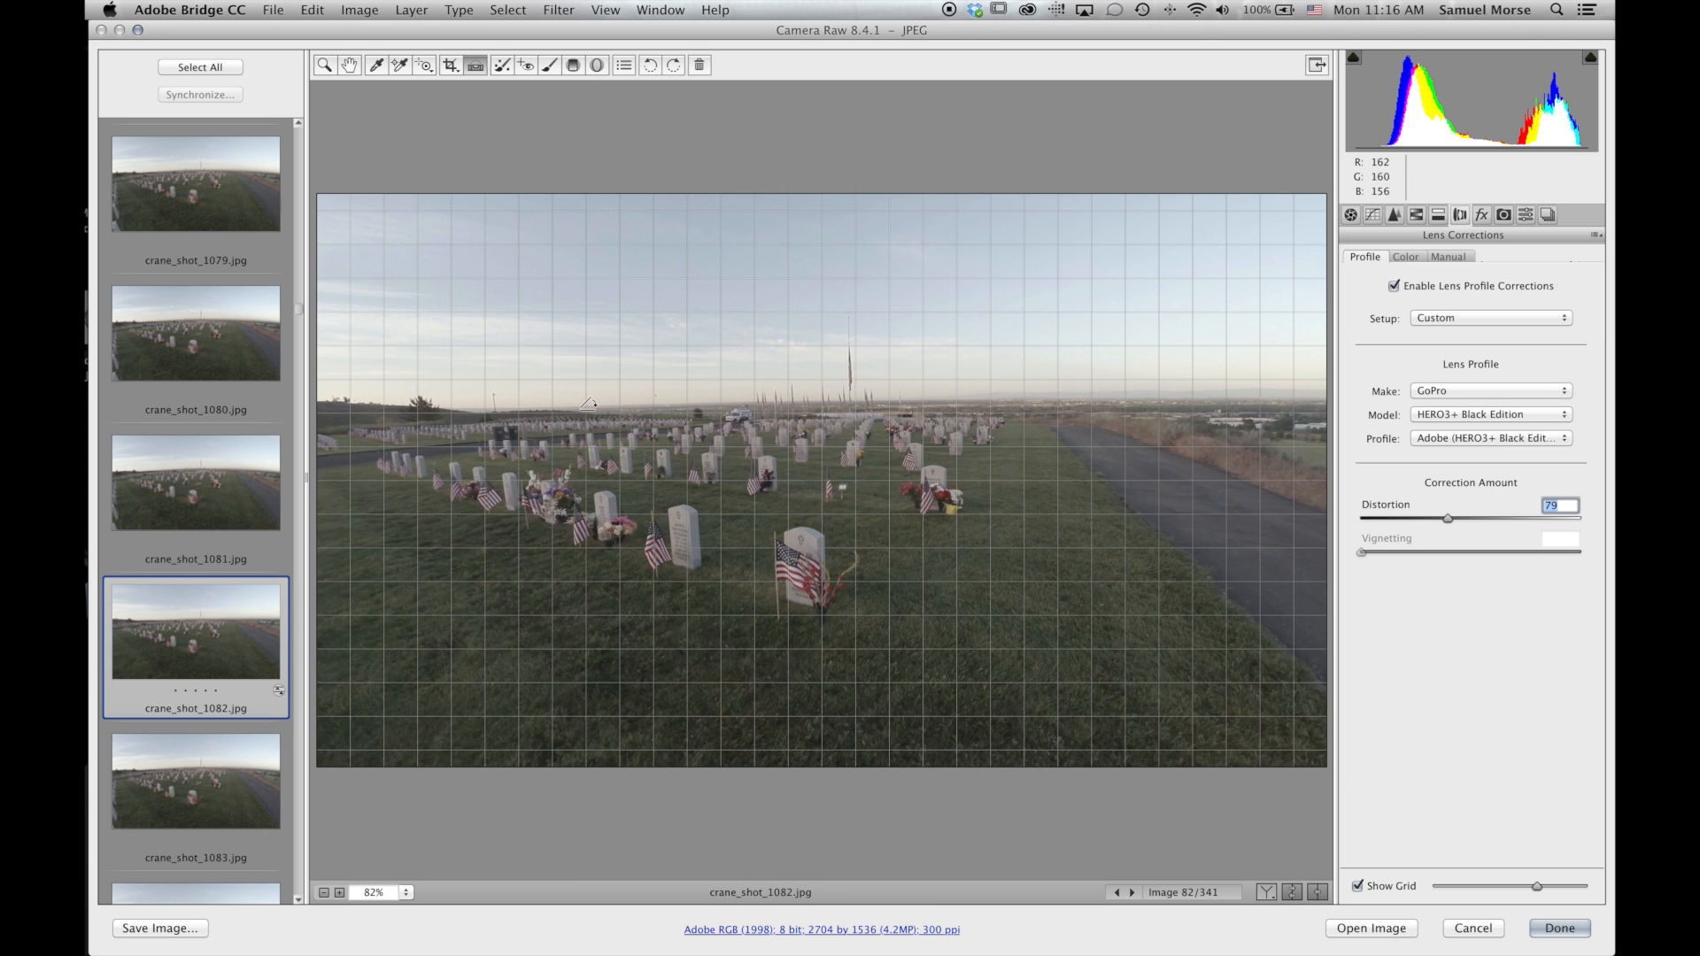
drag(588, 405, 1279, 409)
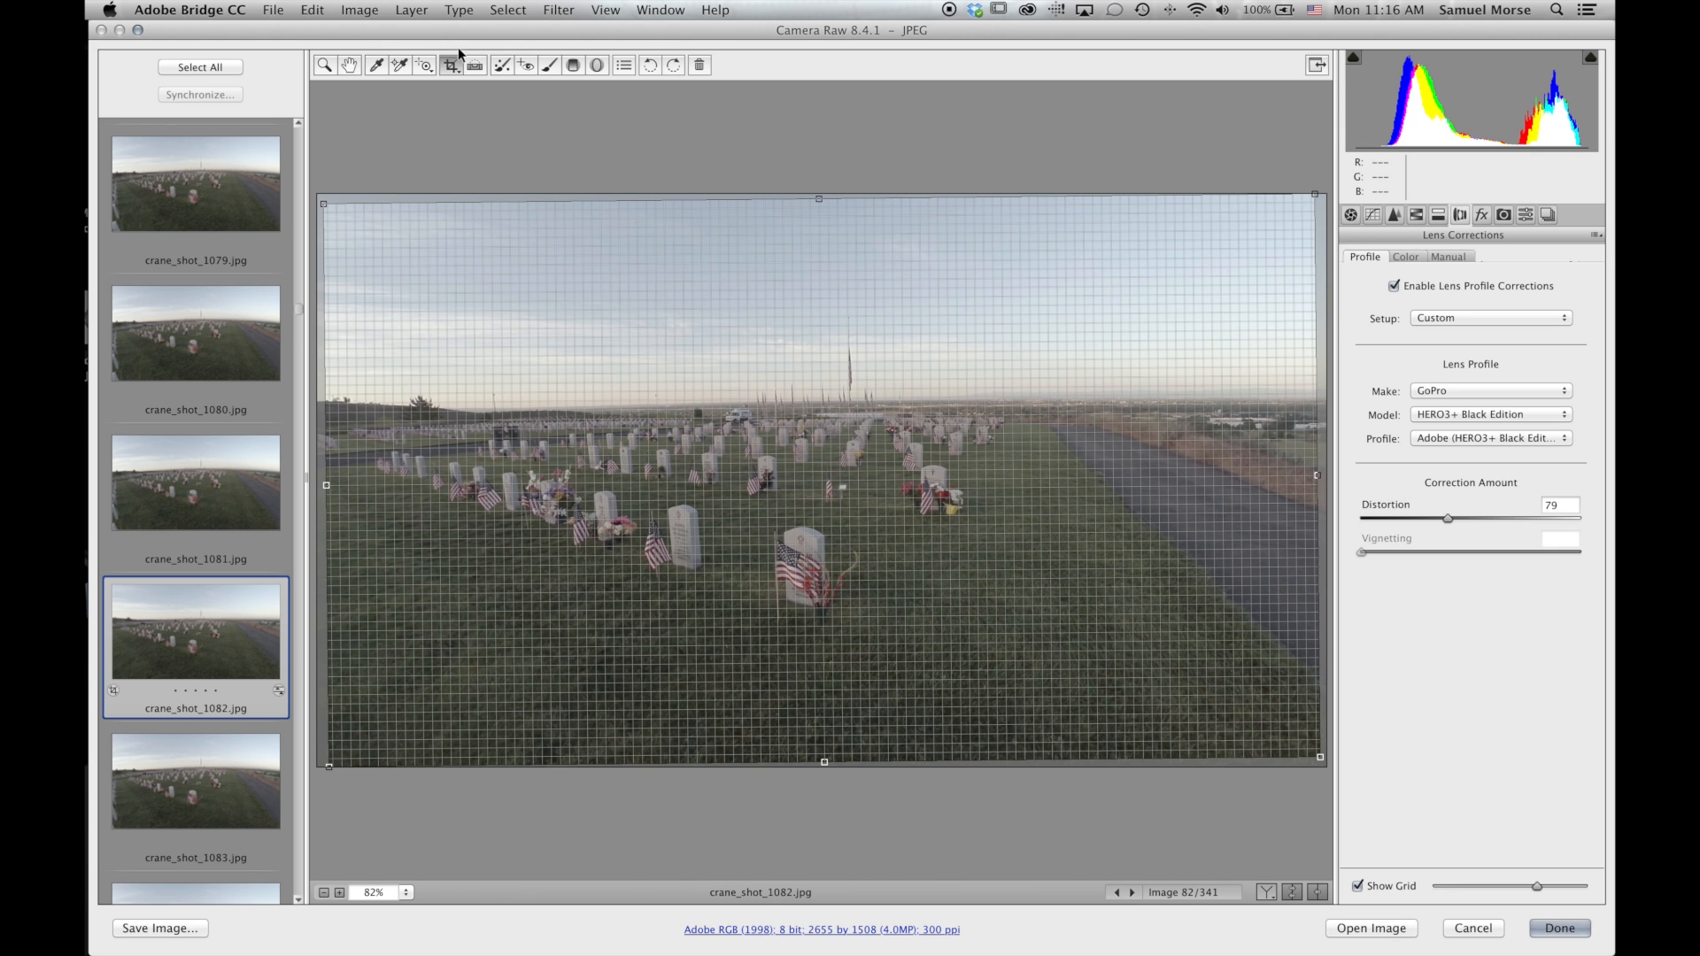
drag(452, 67, 483, 206)
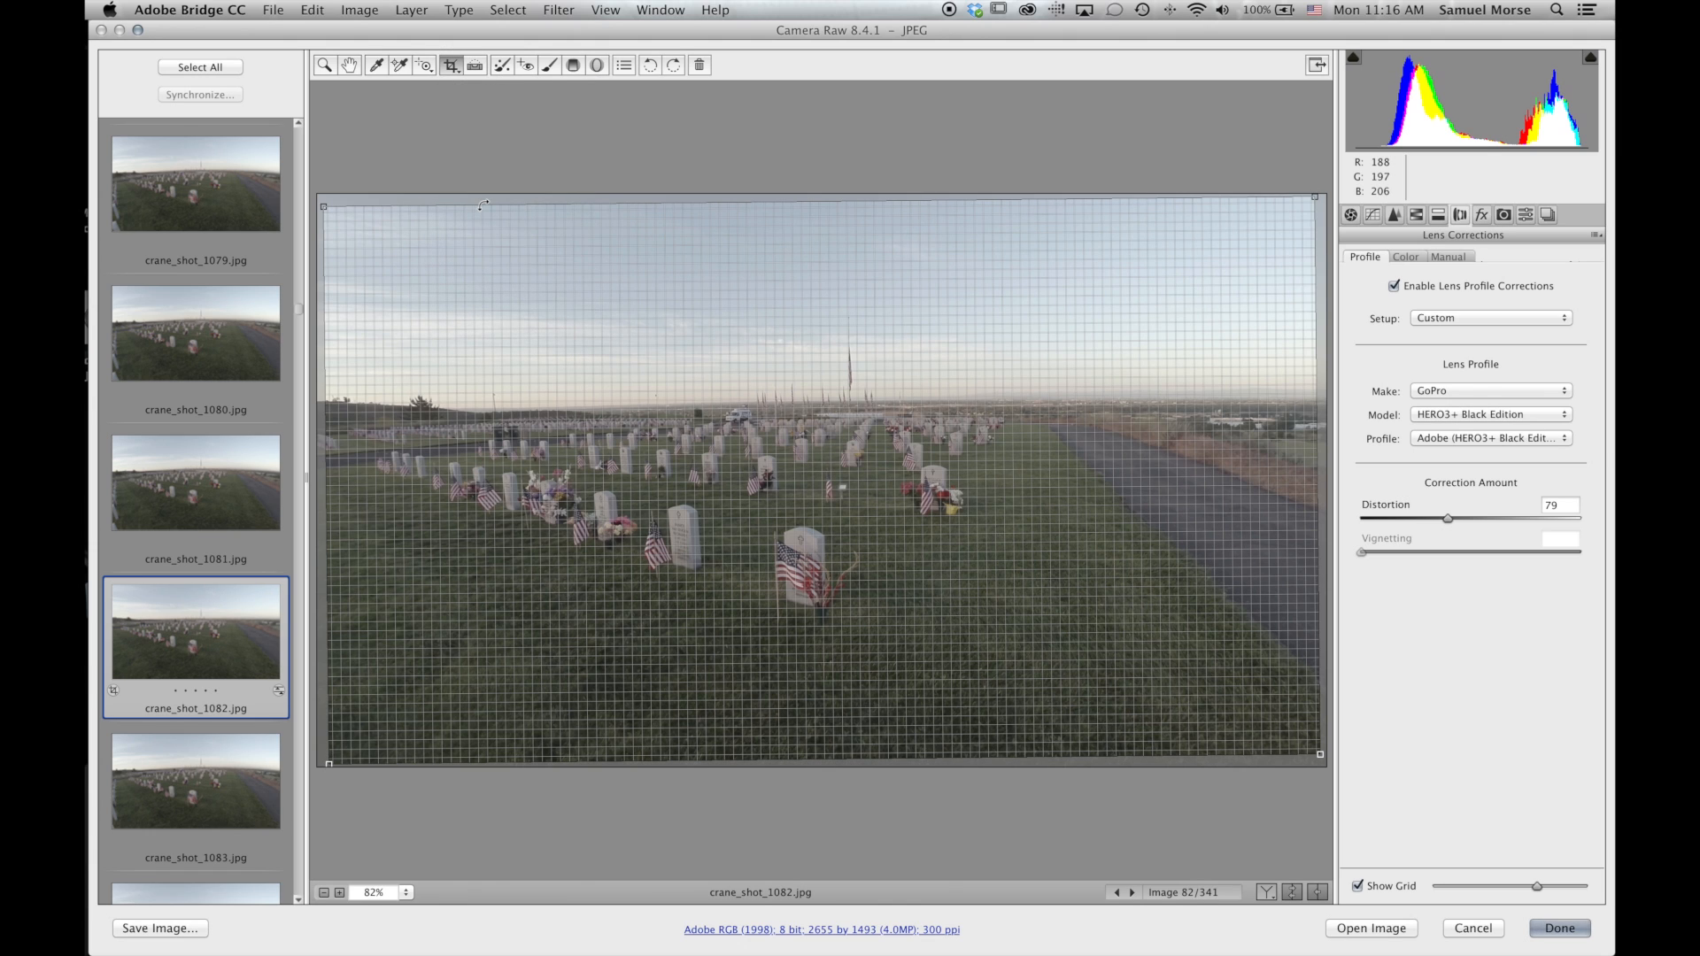
key(Return)
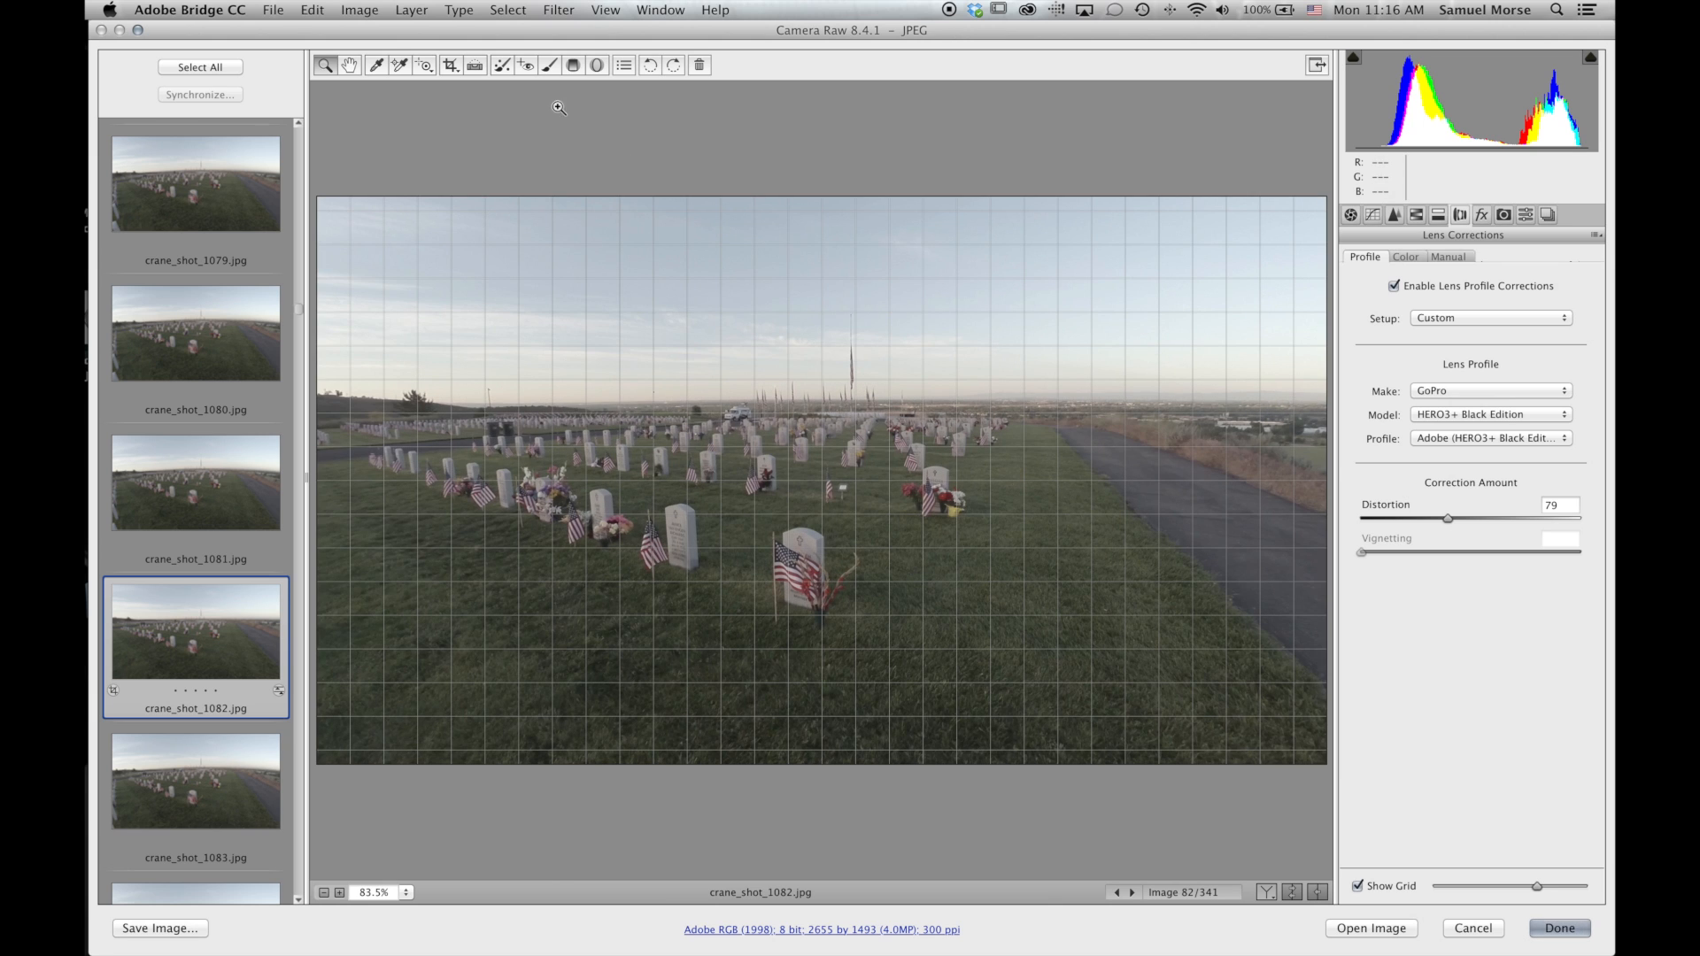
Add a graduated filter from the image's upper edge to just below the horizon, with temperature 0 and clarity +8.
click(573, 64)
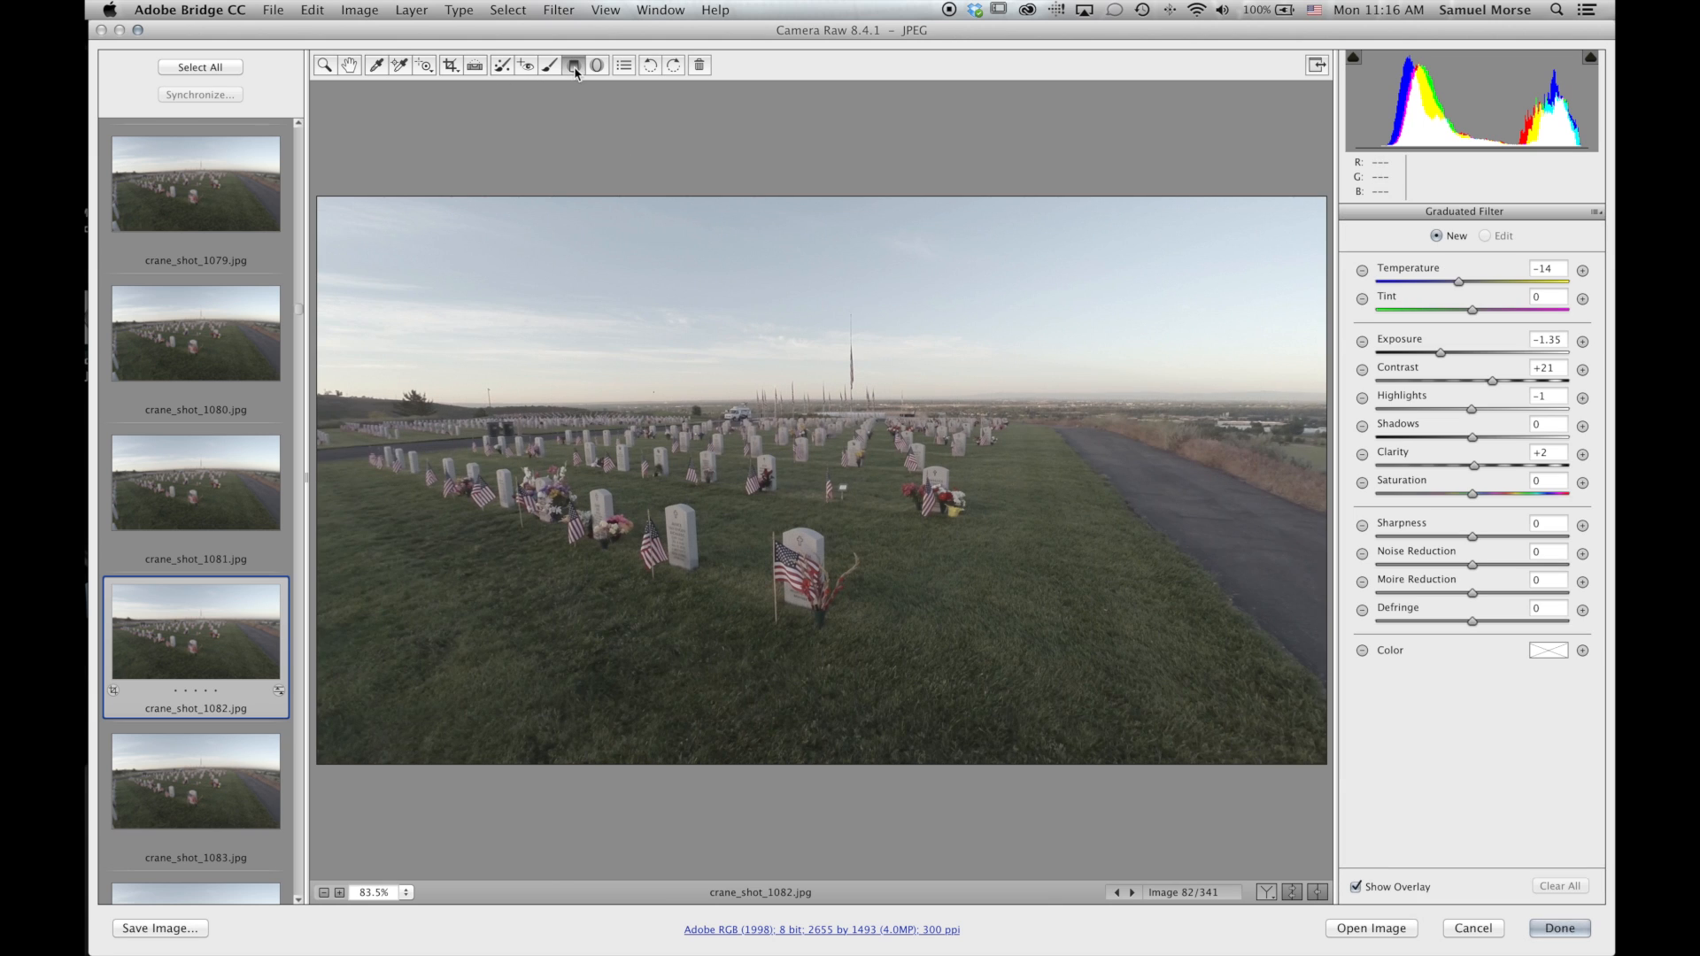
click(807, 193)
drag(808, 197, 808, 460)
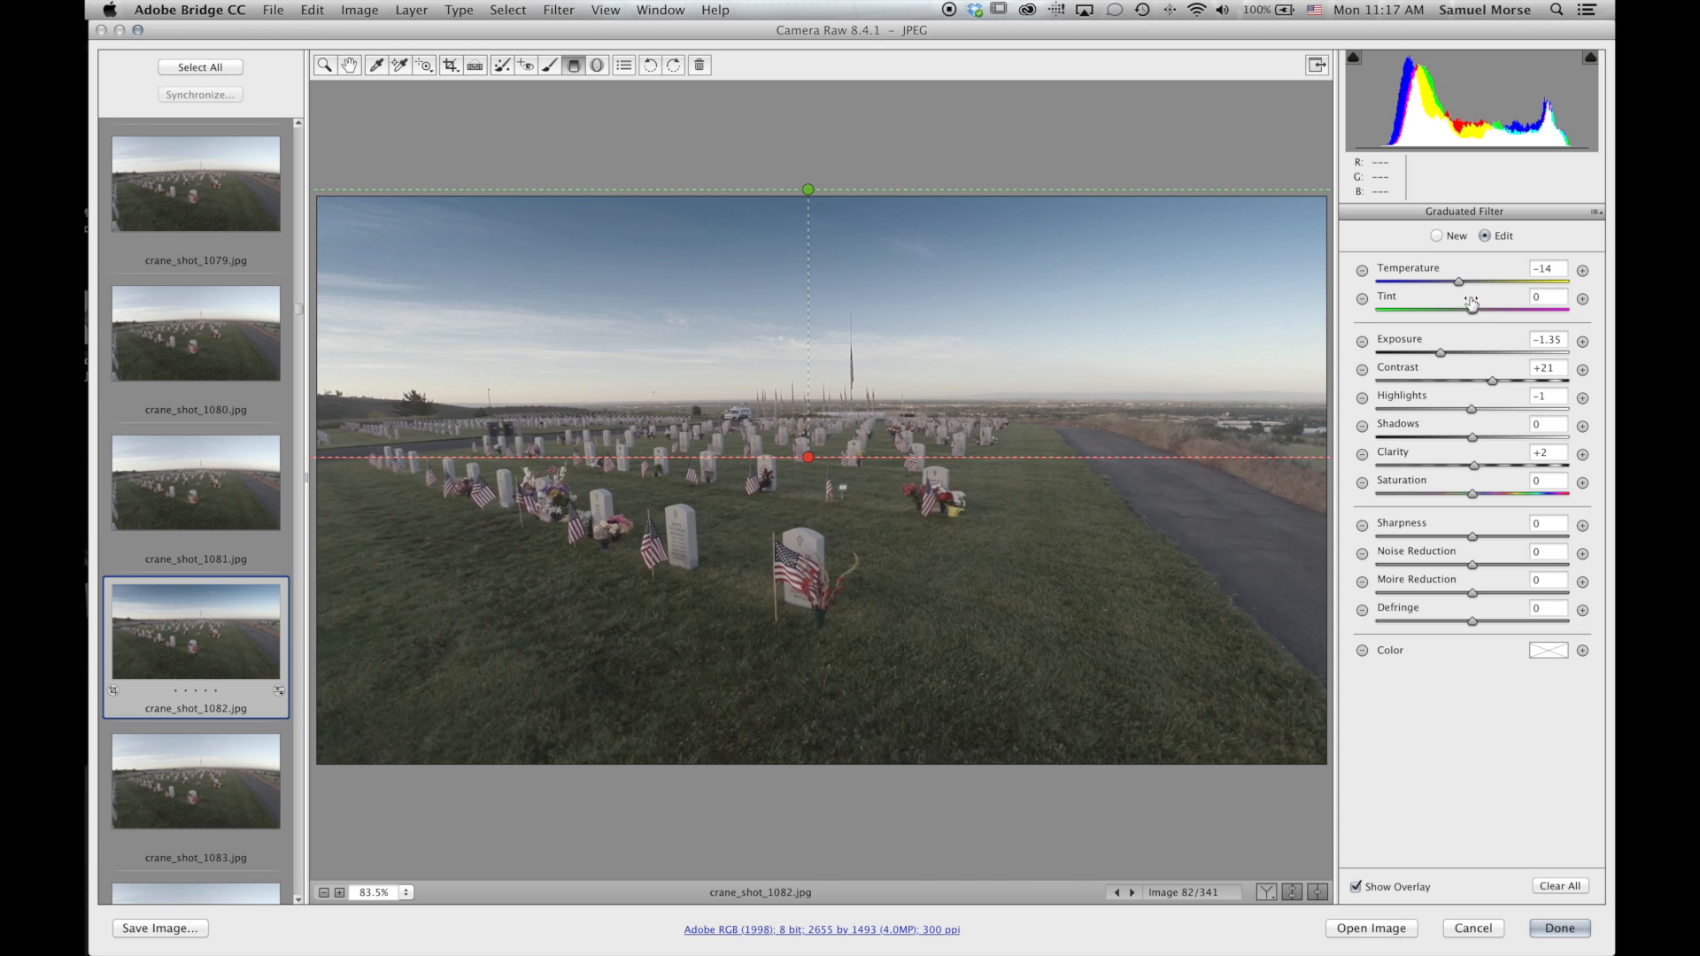
drag(1459, 284, 1475, 288)
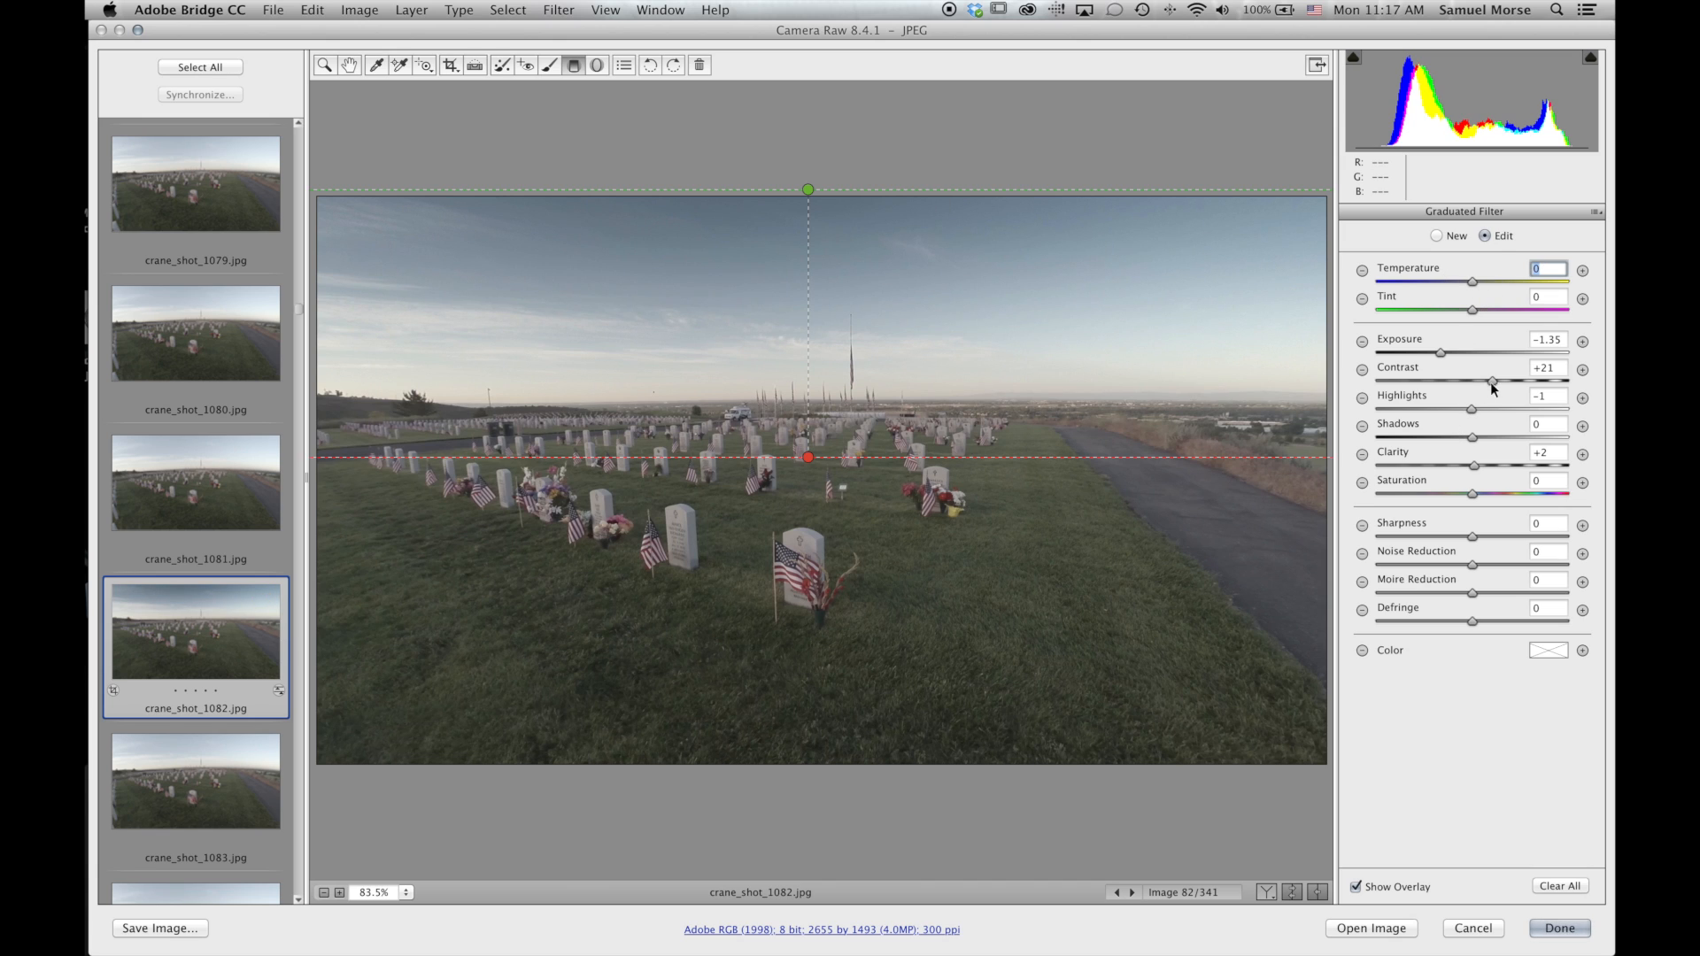
drag(1473, 466, 1481, 469)
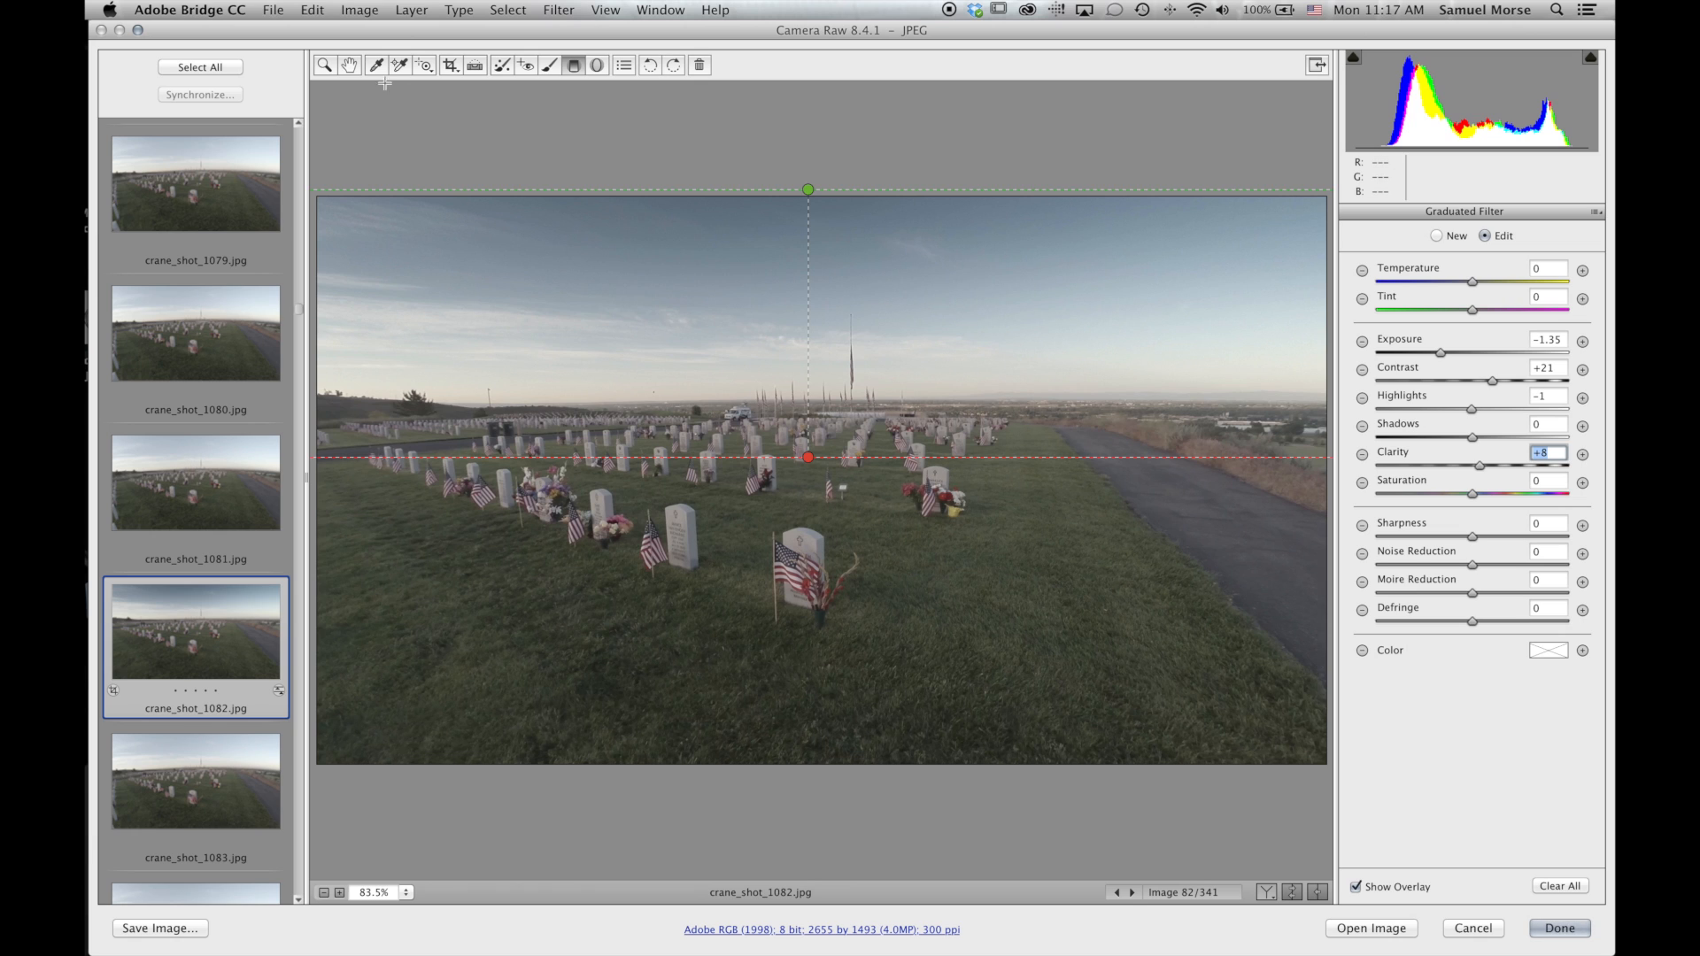
click(350, 66)
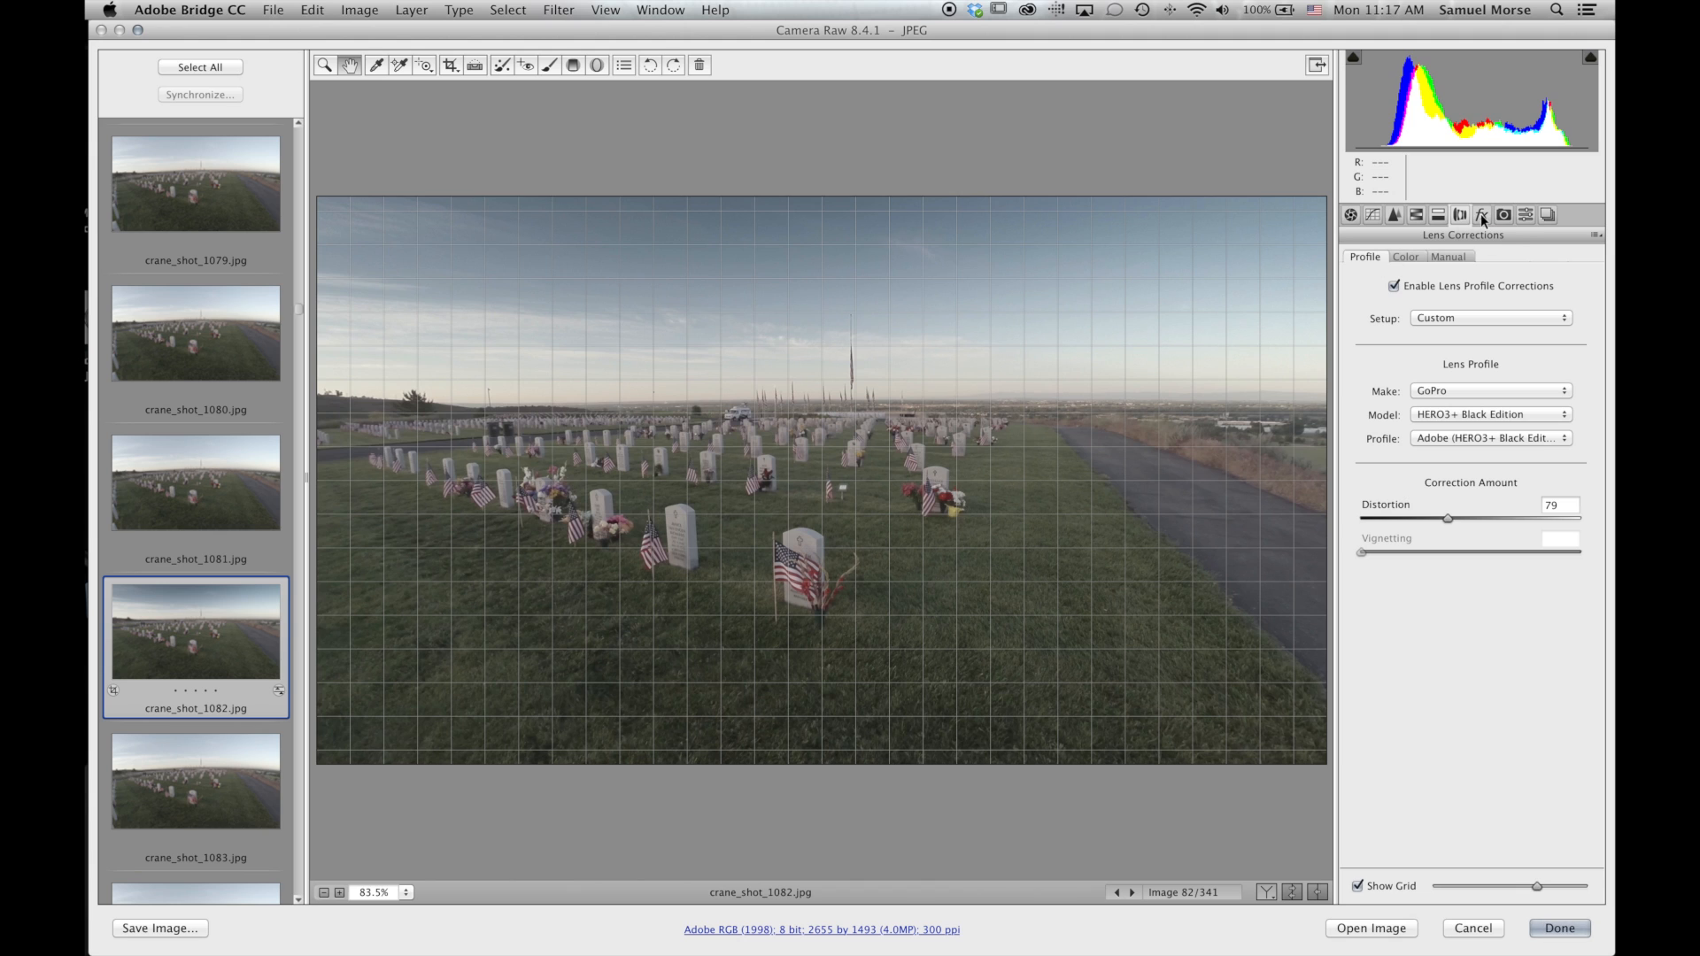
Adjust the basic tones and color to whites +62, blacks -51, contrast +4 and saturation +52.
click(1349, 215)
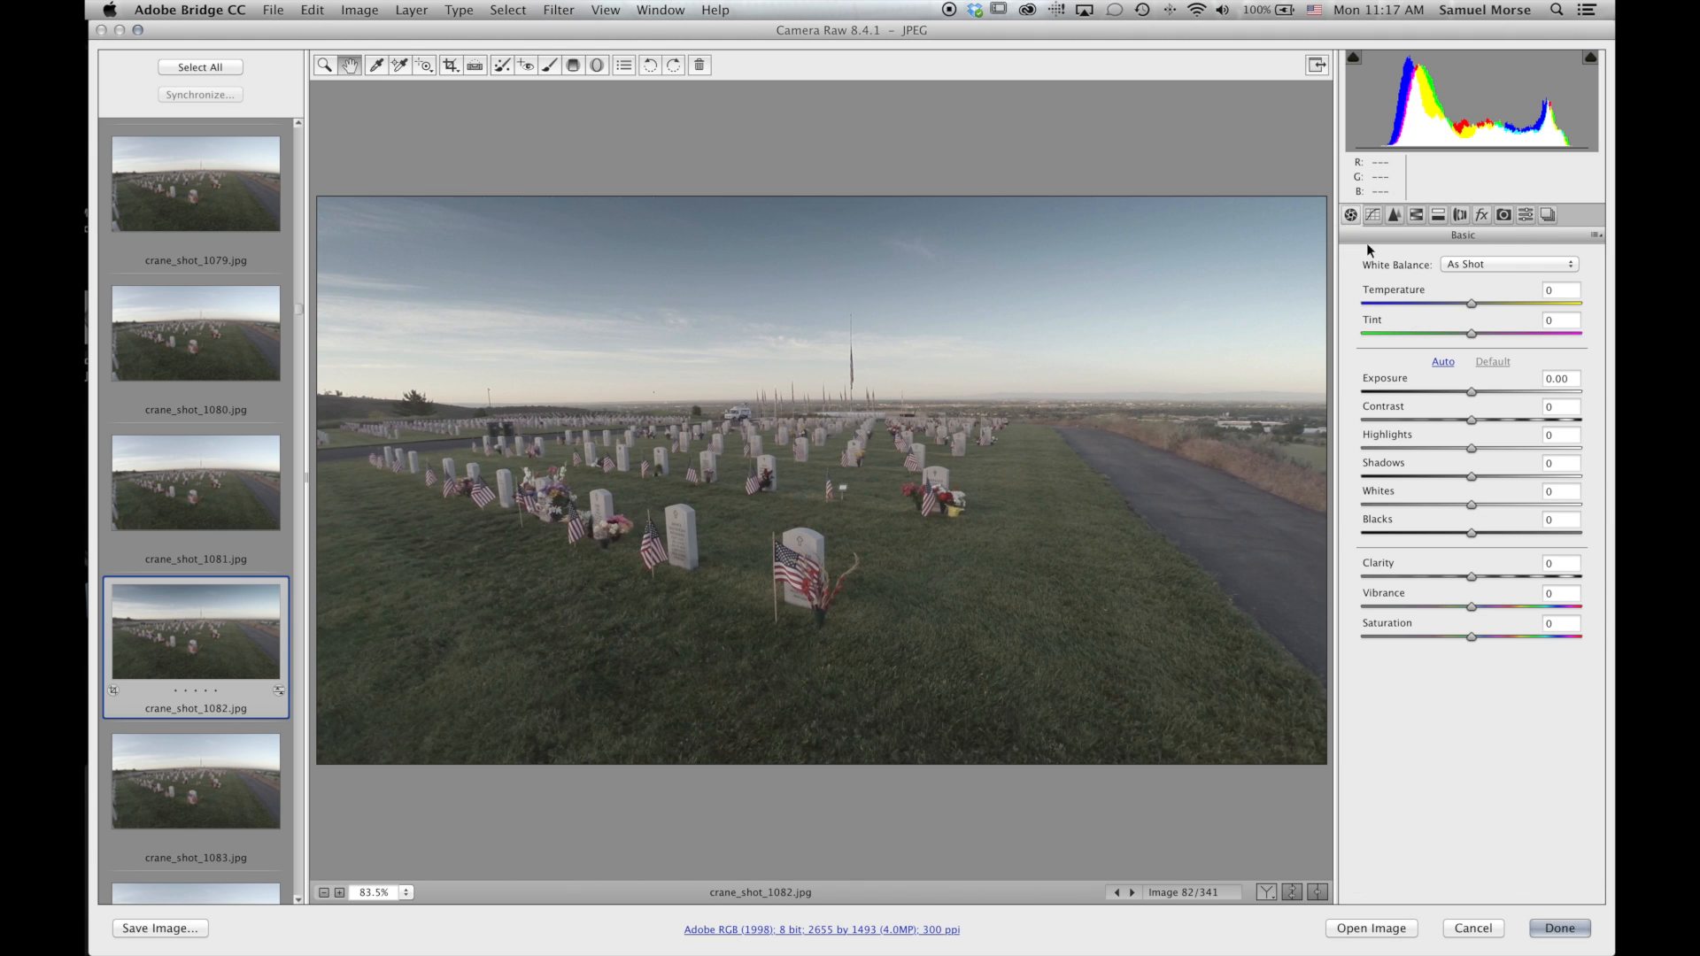
click(1471, 423)
drag(1471, 506, 1419, 533)
mouse_move(1471, 420)
mouse_down()
mouse_move(1496, 421)
mouse_move(1469, 423)
mouse_up()
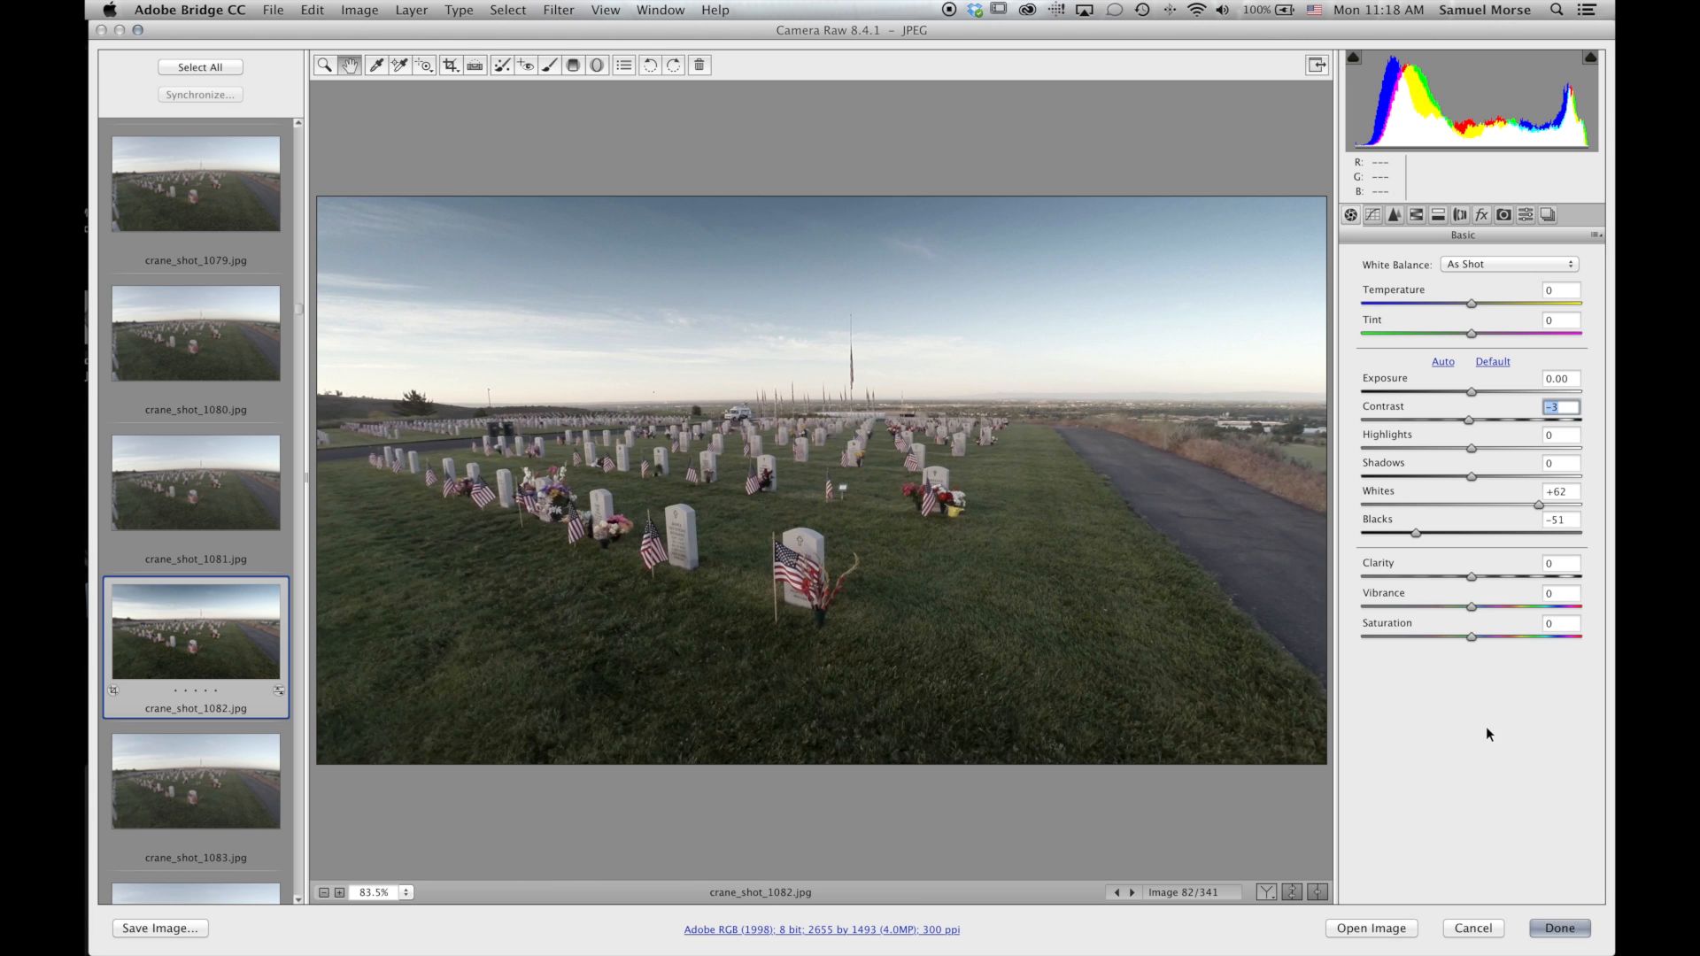
click(1472, 636)
drag(1473, 640, 1528, 638)
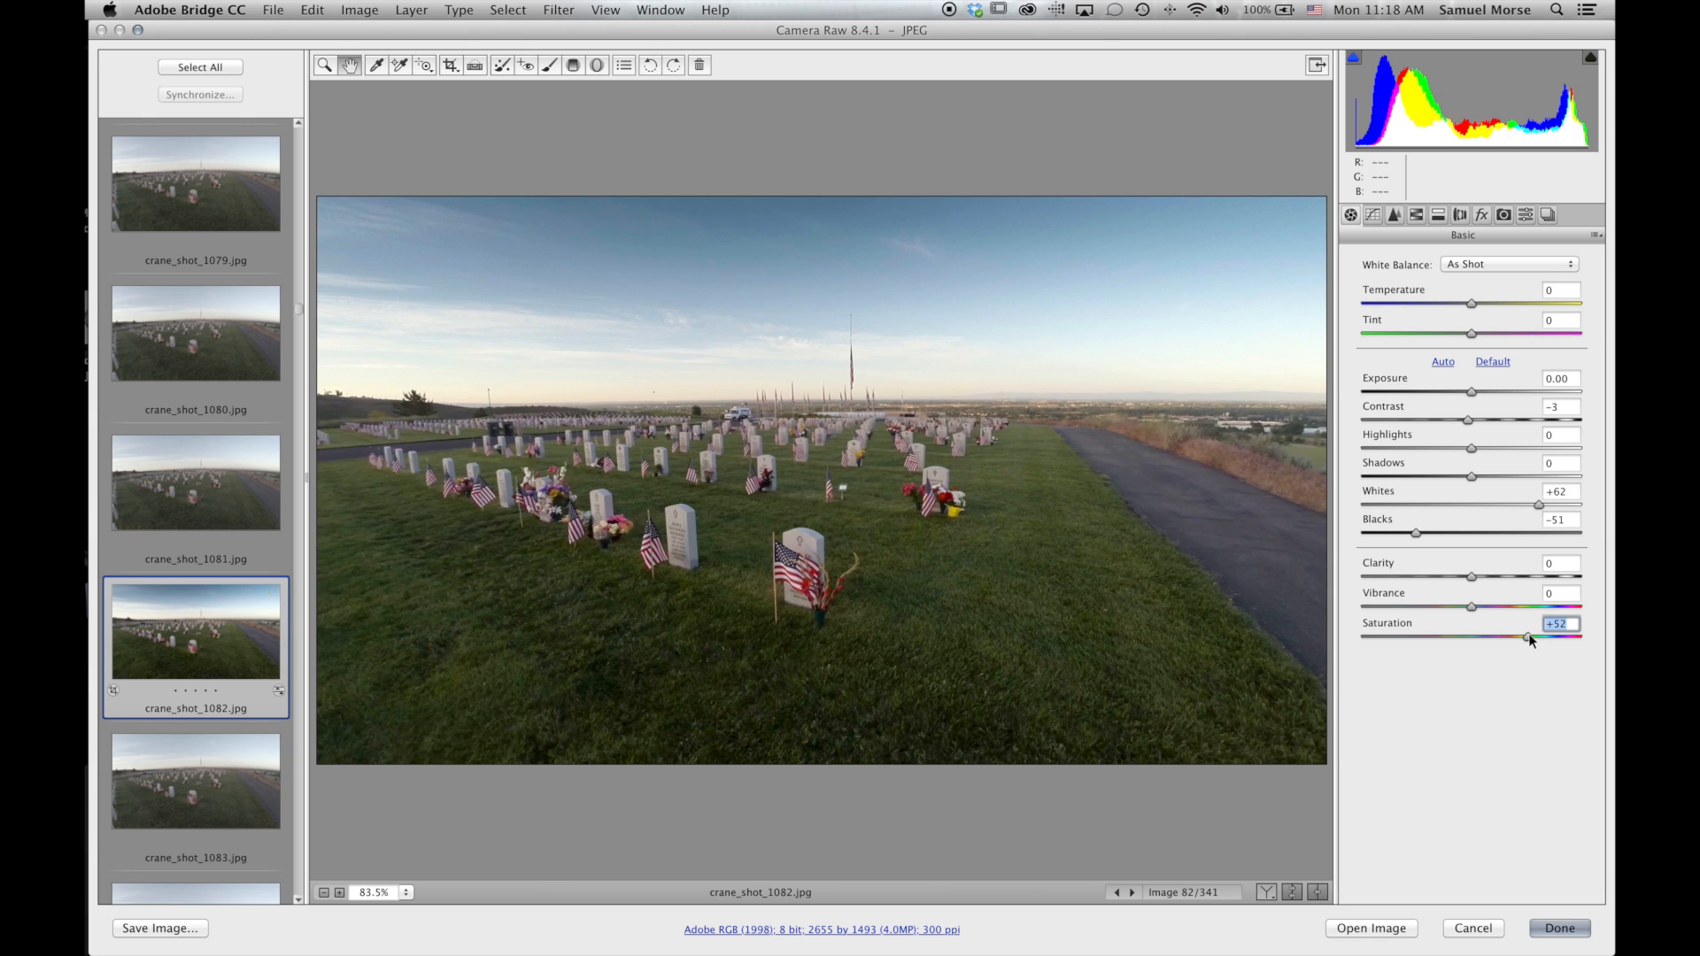
drag(1470, 420, 1477, 421)
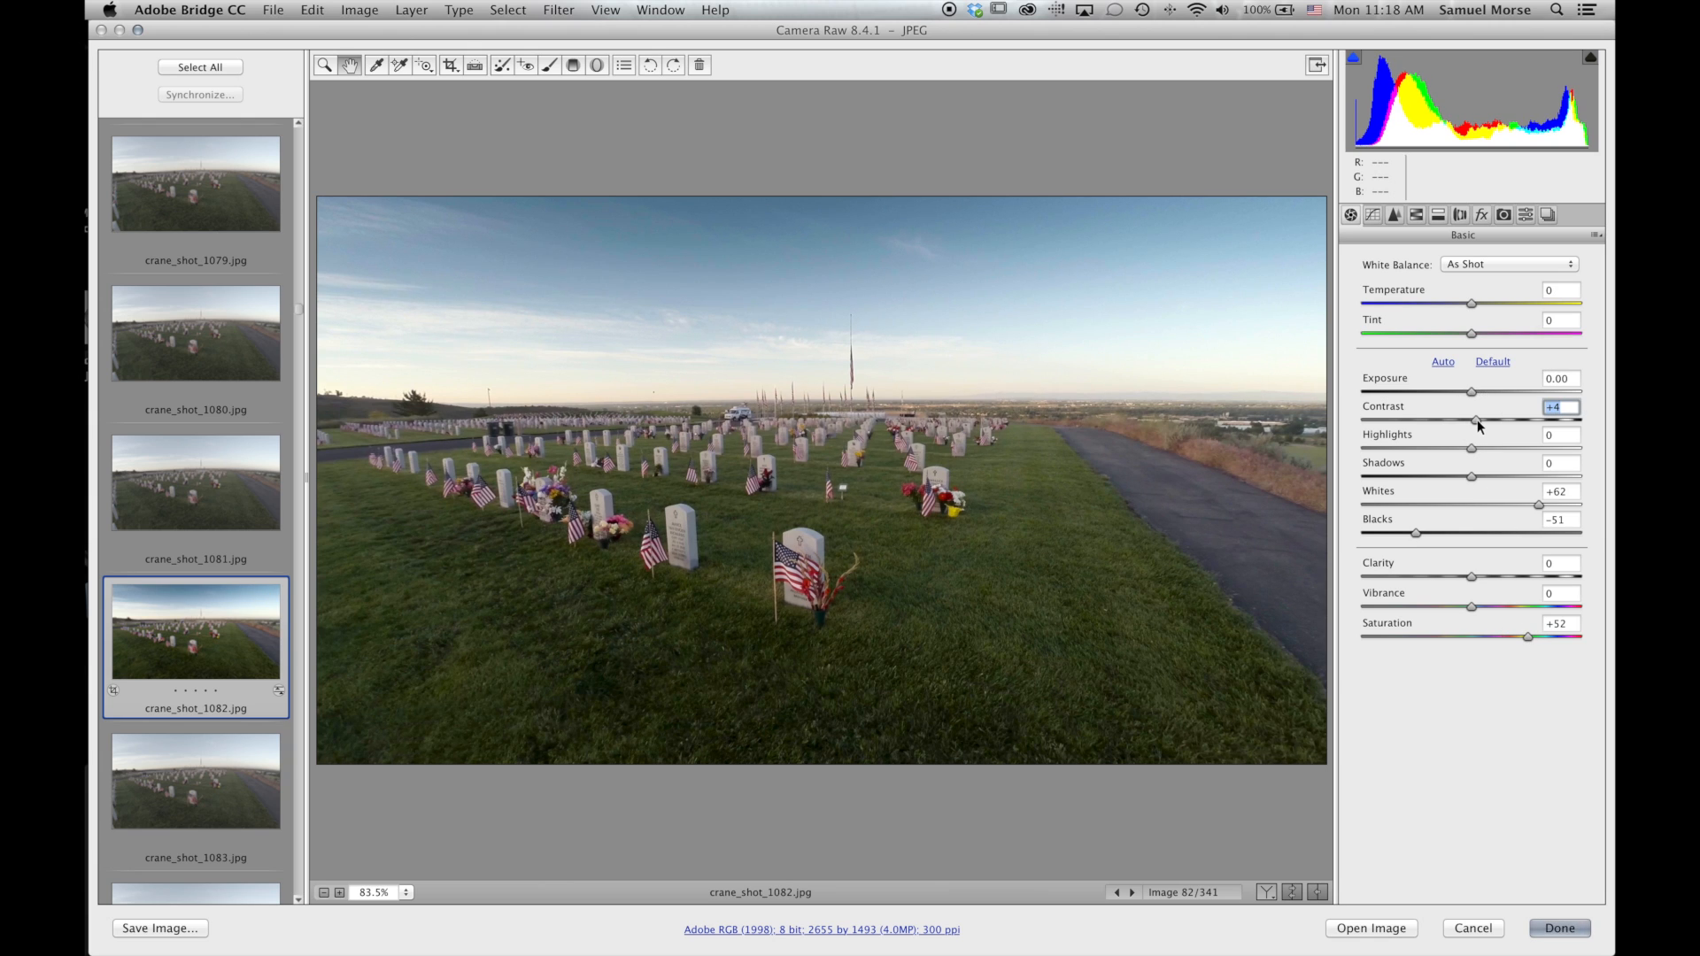
Apply a Highlight Priority post-crop vignette with an amount of -11.
click(1481, 215)
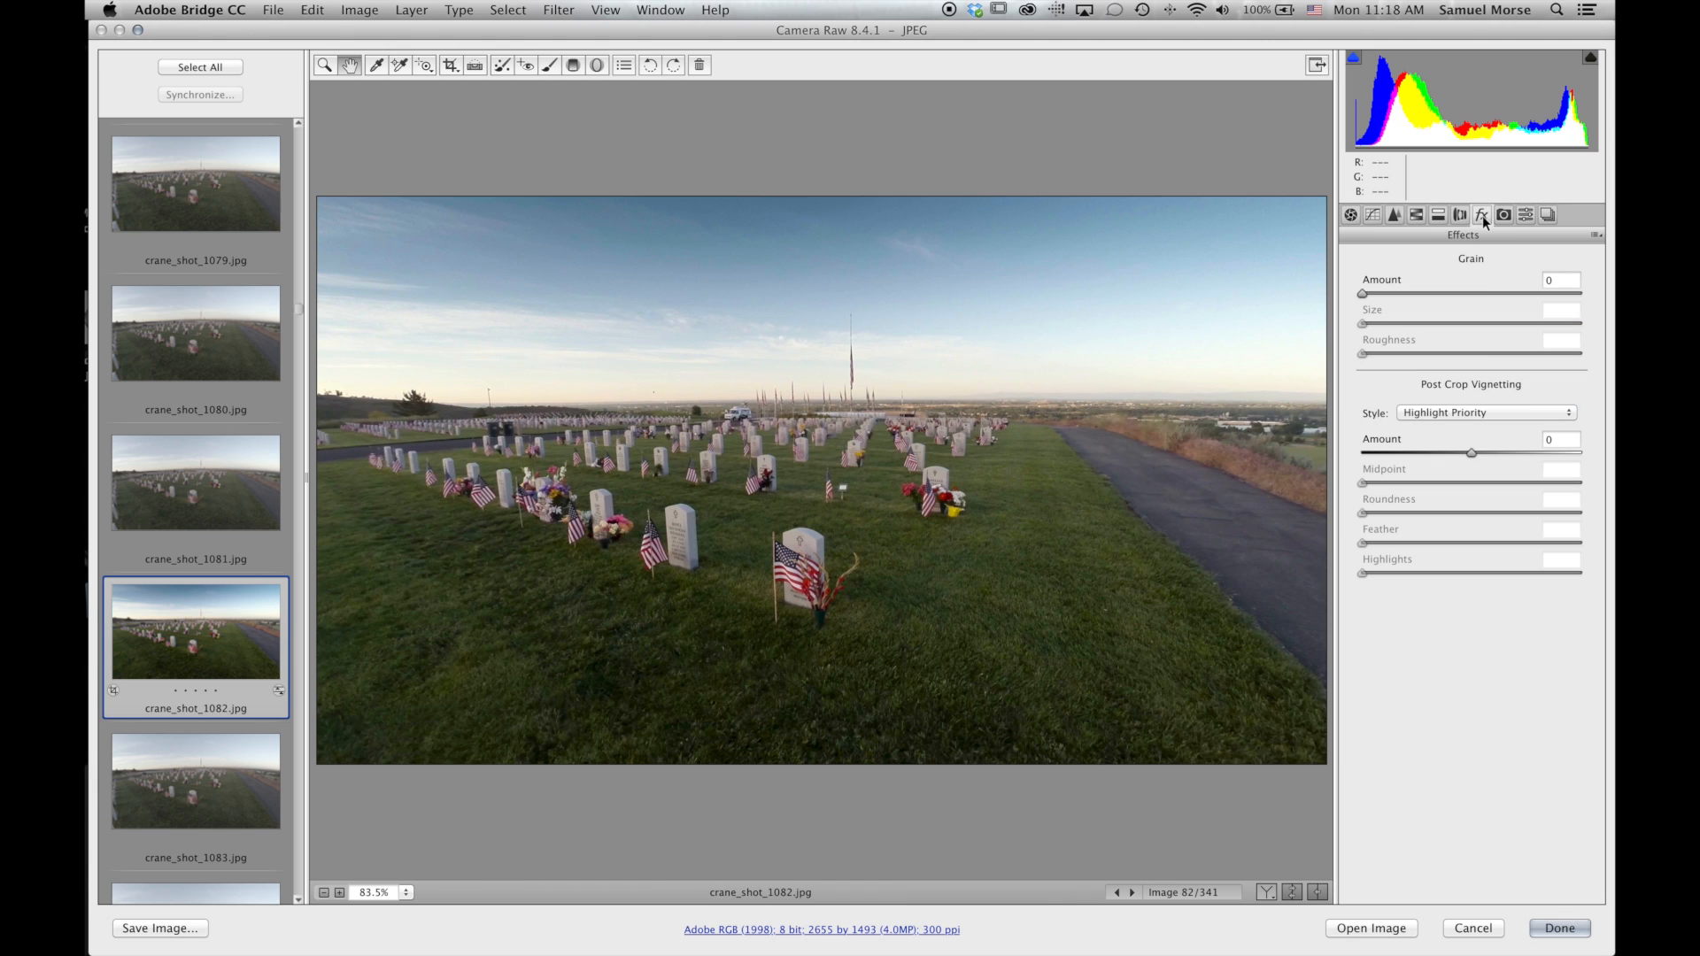
click(1471, 455)
drag(1471, 455, 1463, 455)
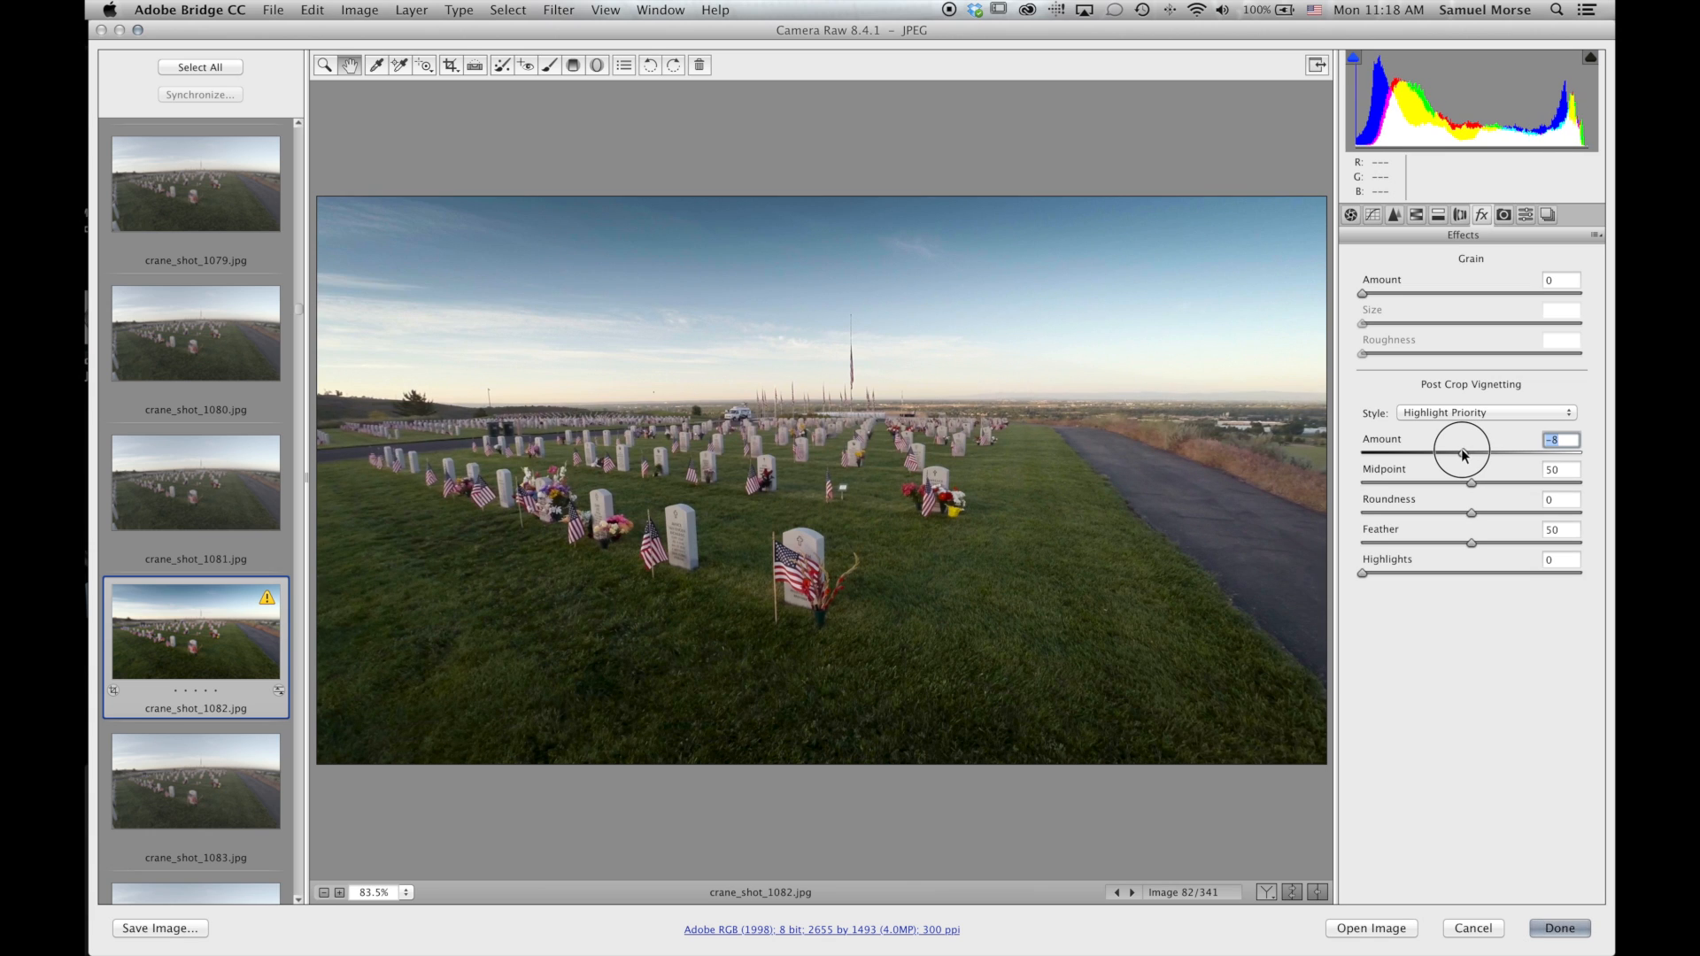
drag(1462, 455, 1460, 454)
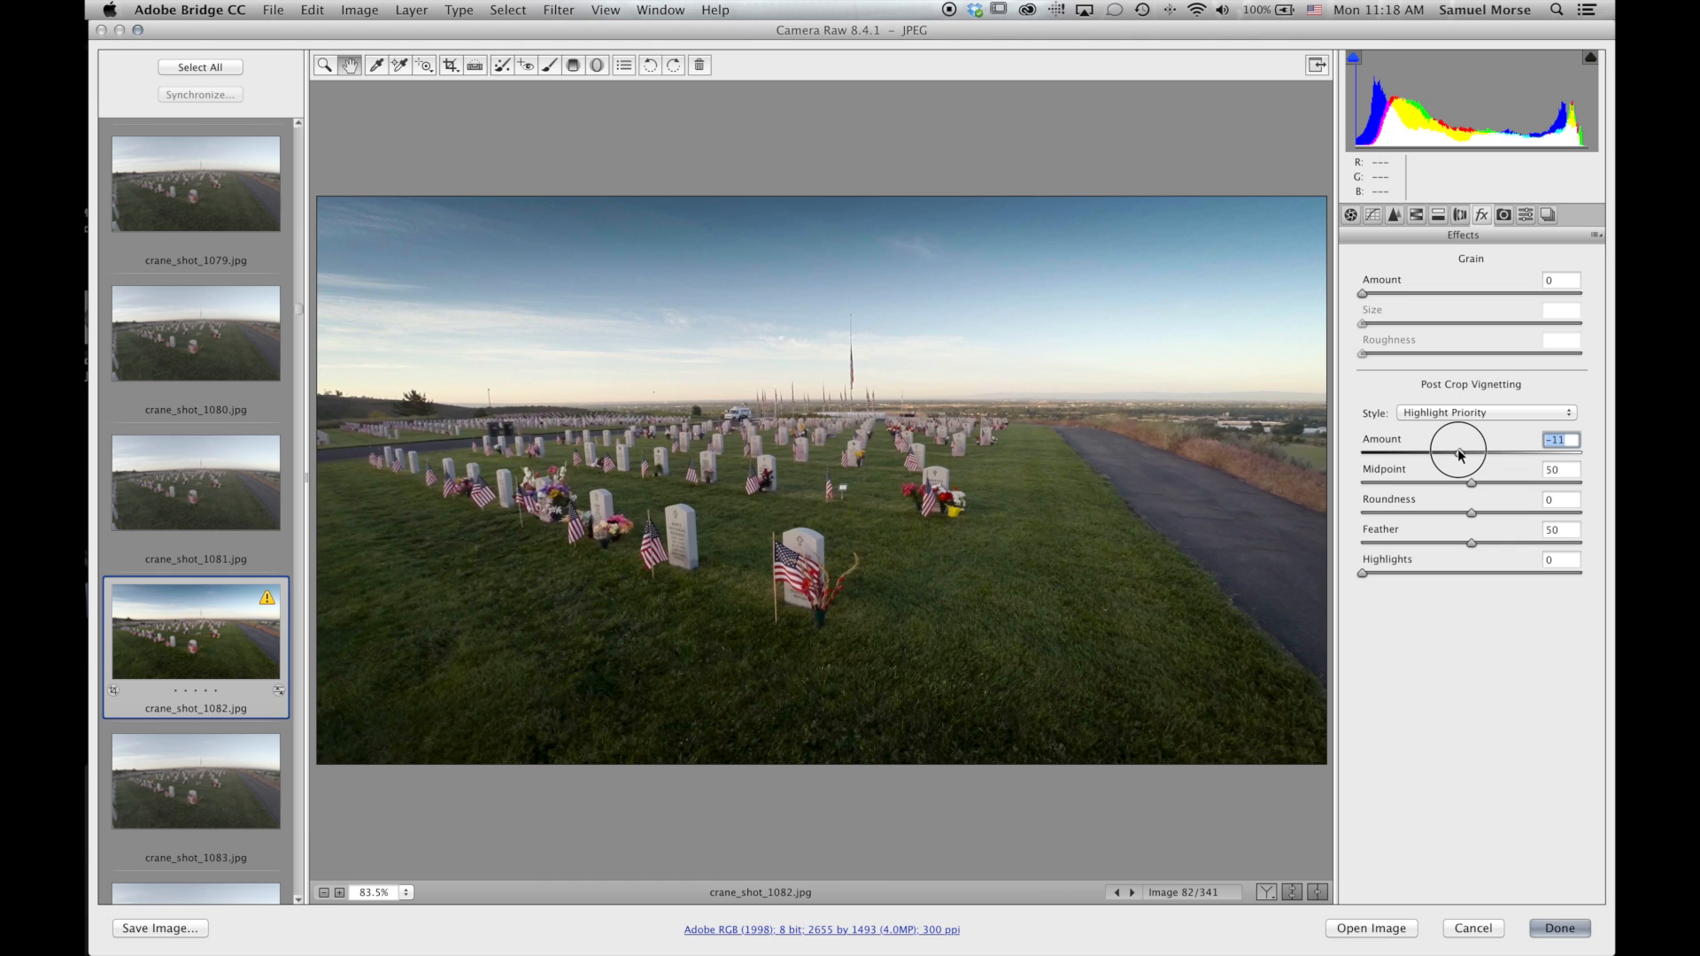
drag(1459, 450, 1458, 450)
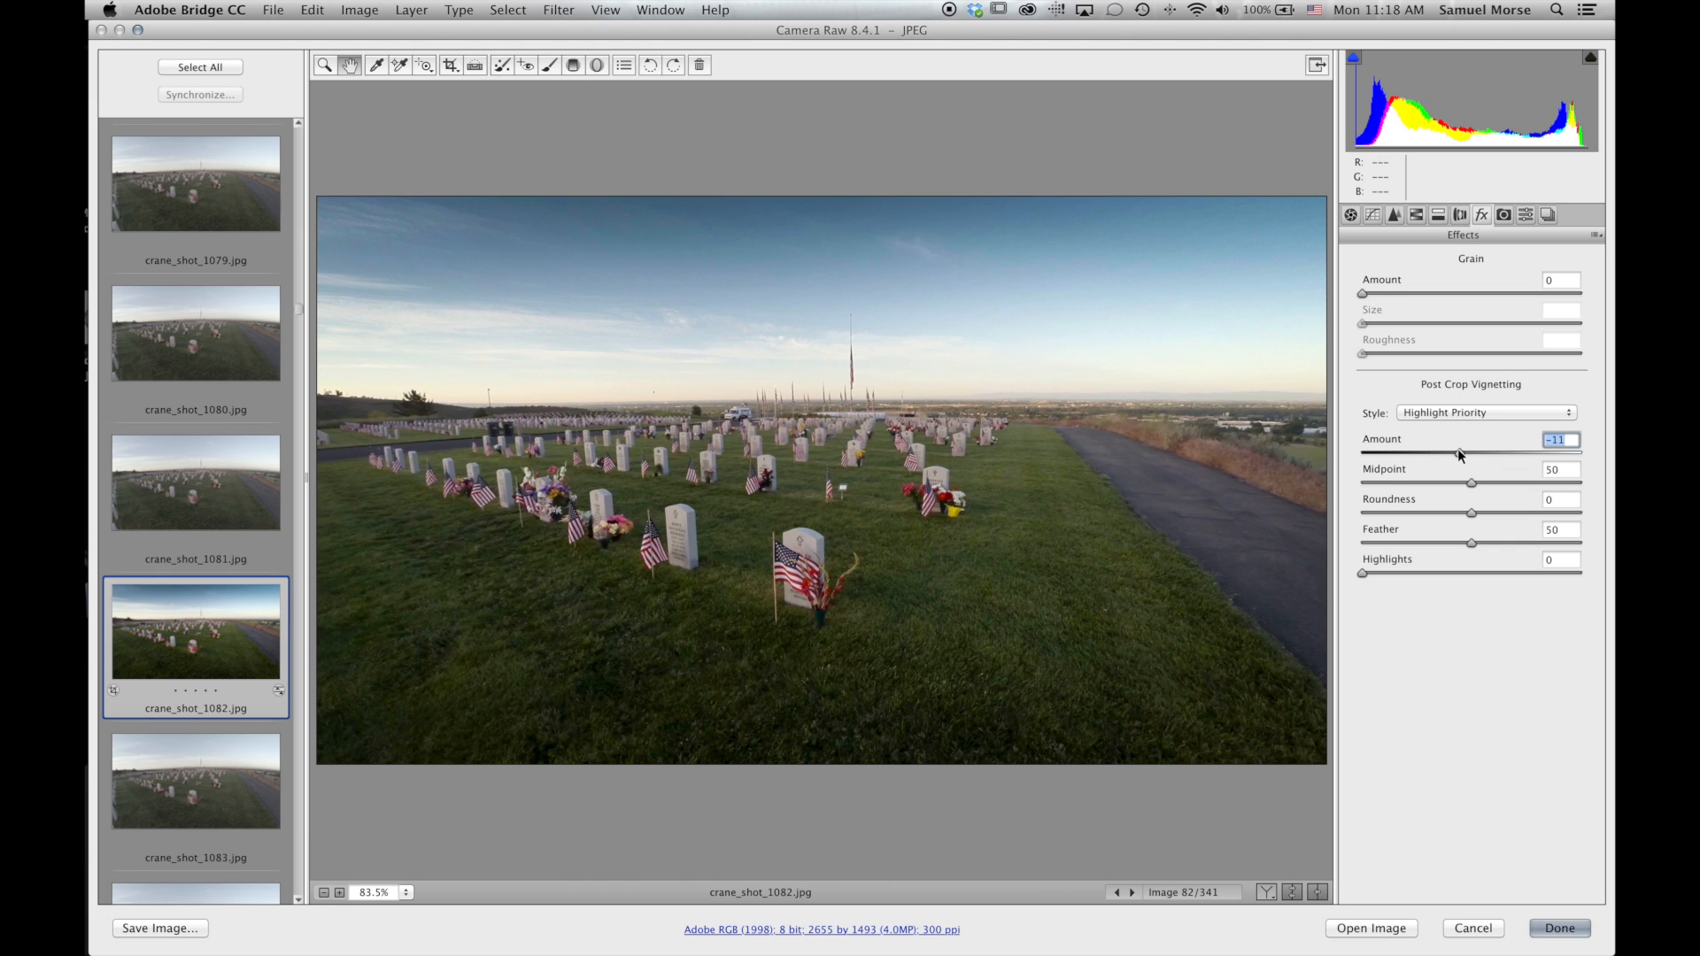
Try lowering the luminance of the blues to -38 and return it to 0.
click(1416, 216)
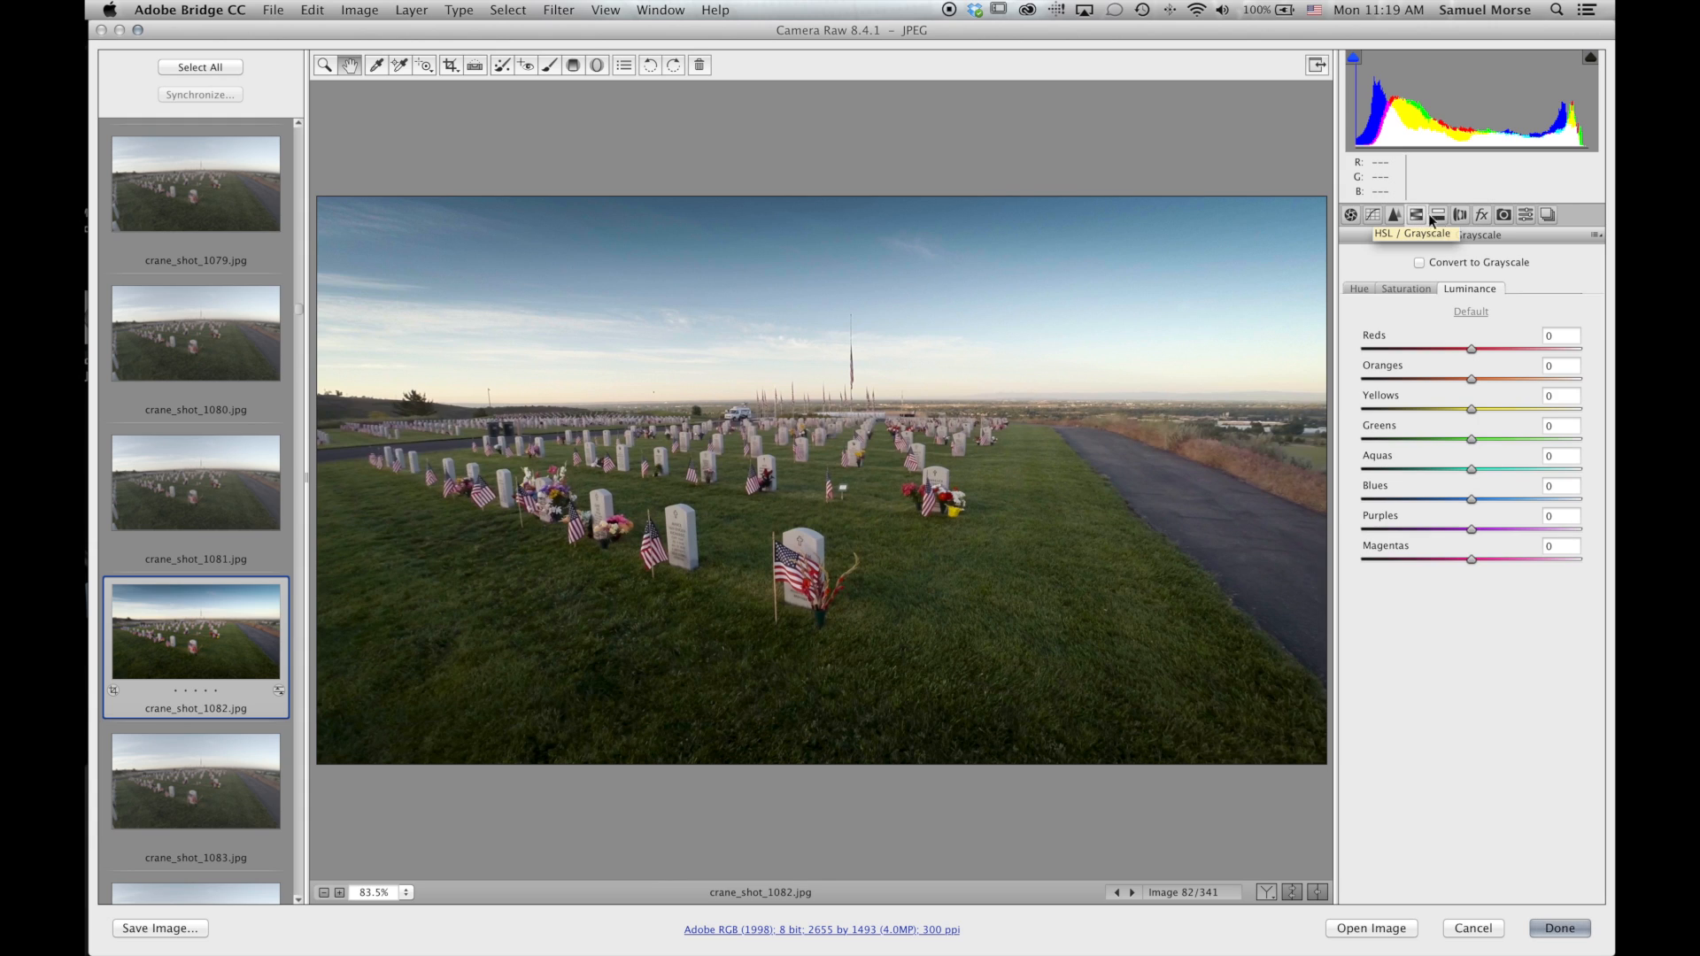
click(1472, 502)
drag(1473, 502, 1431, 502)
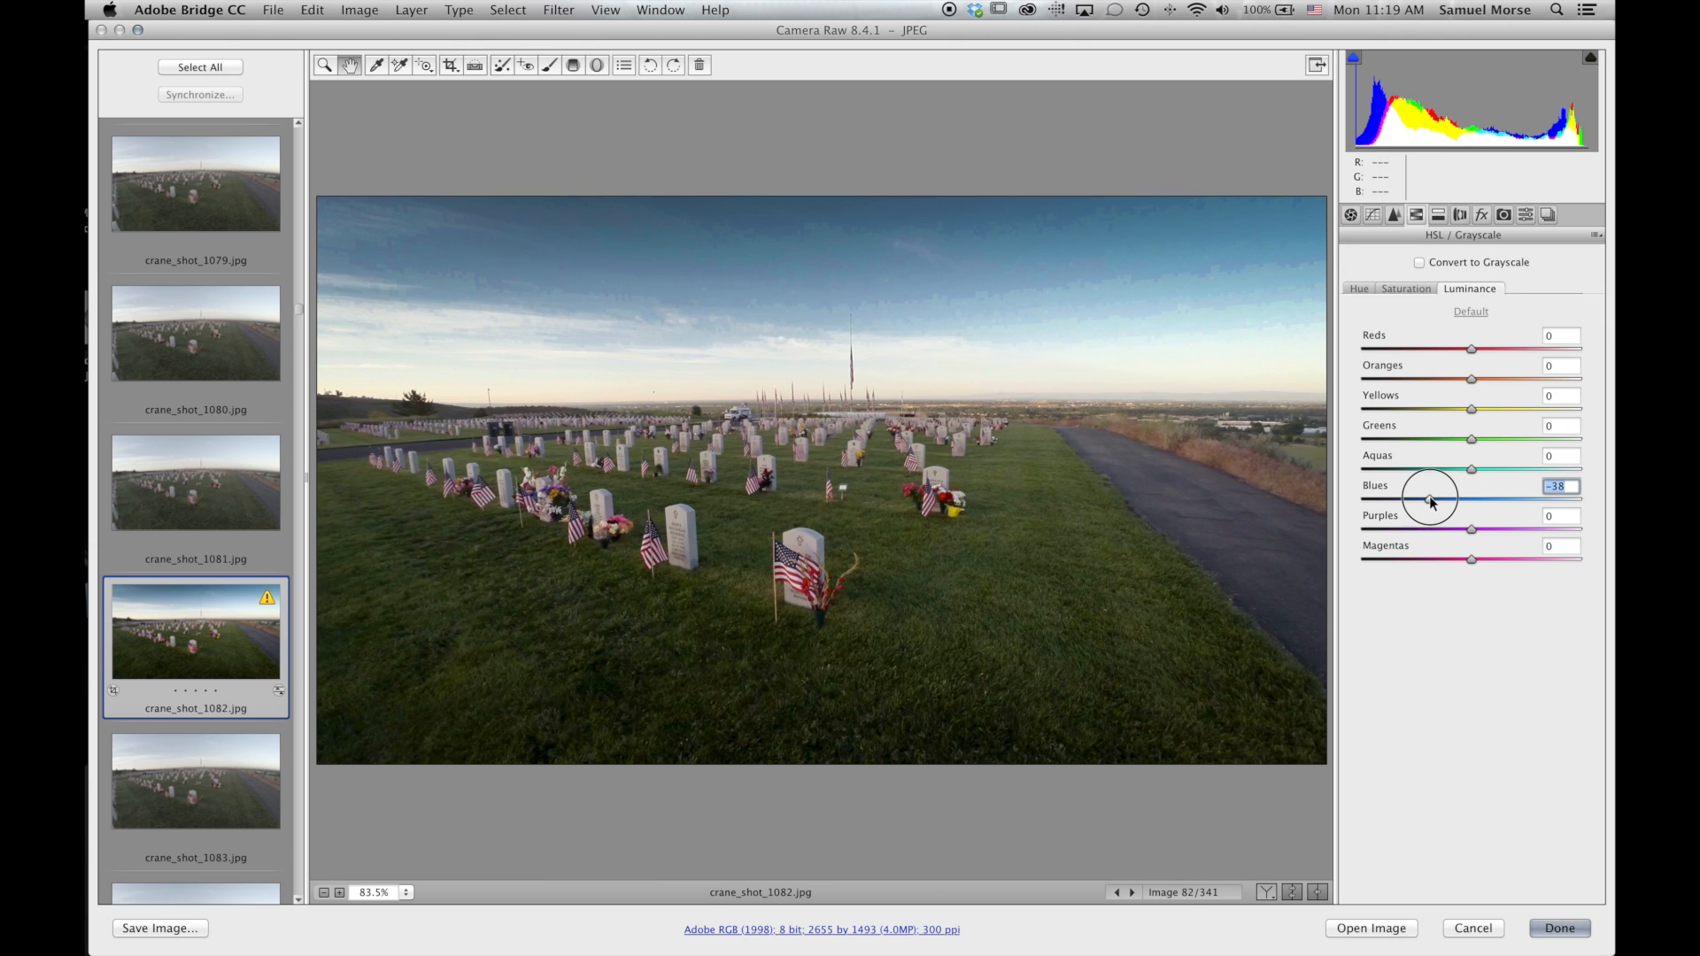
drag(1431, 502, 1473, 501)
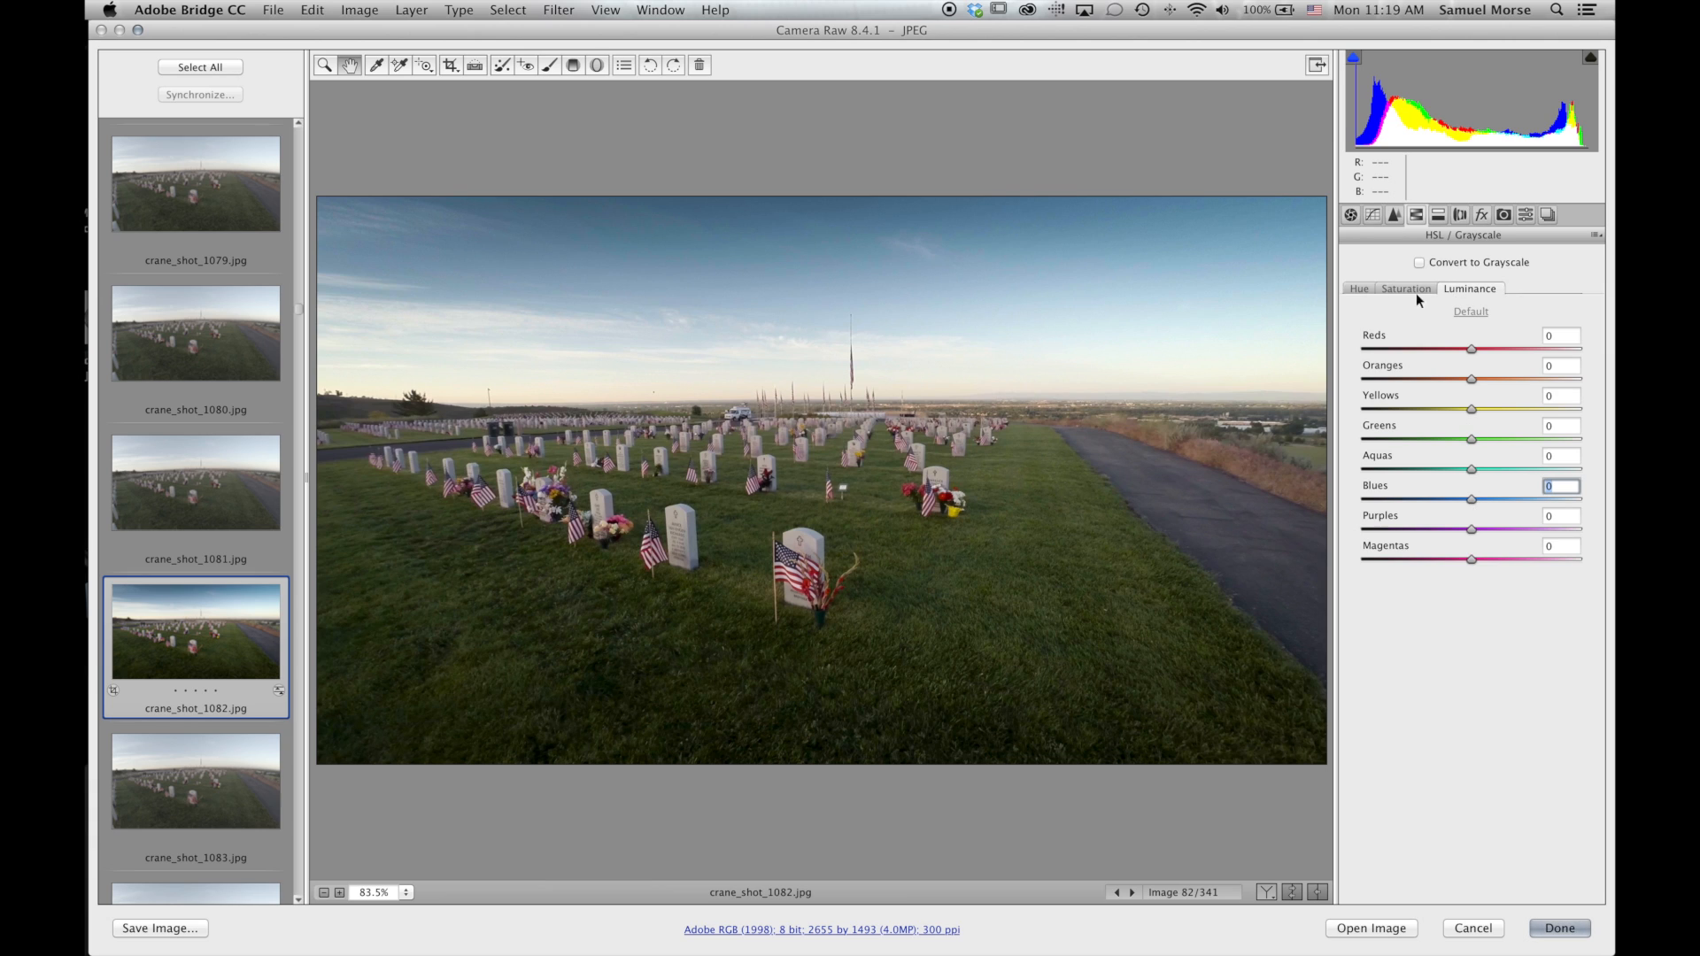
Warm the white balance by setting the temperature to +3.
click(1350, 216)
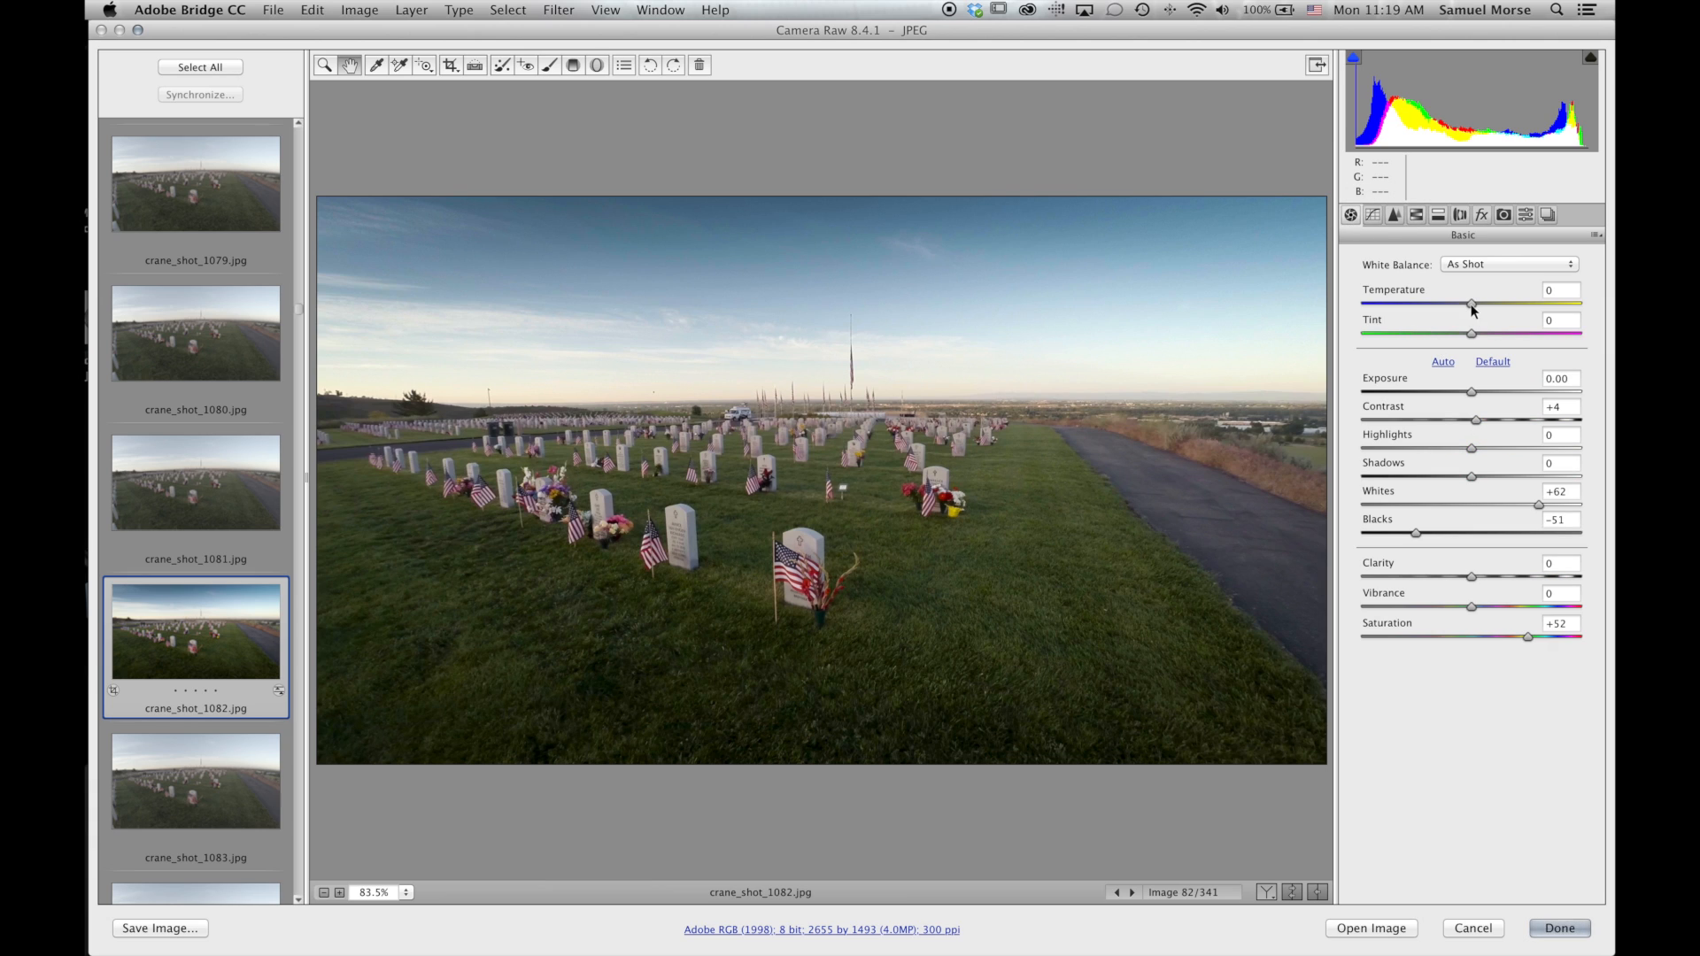
drag(1474, 308, 1477, 308)
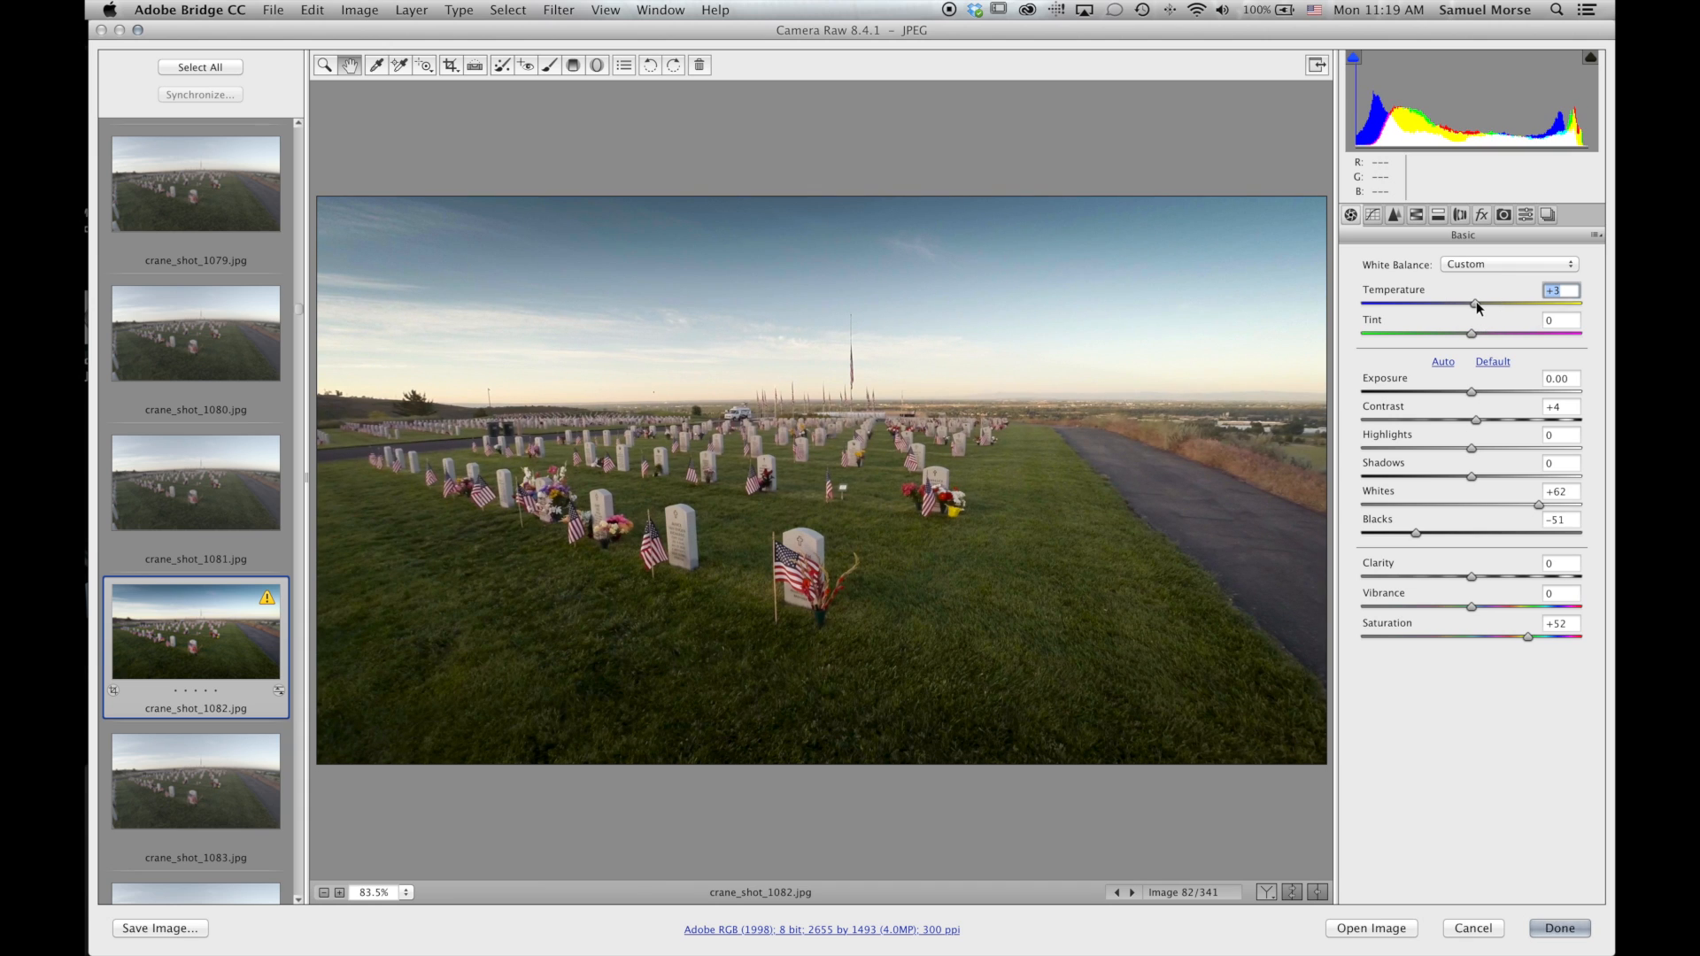
Refine the basic color and tones to vibrance +23, whites +73 and temperature +2.
drag(1473, 611, 1497, 611)
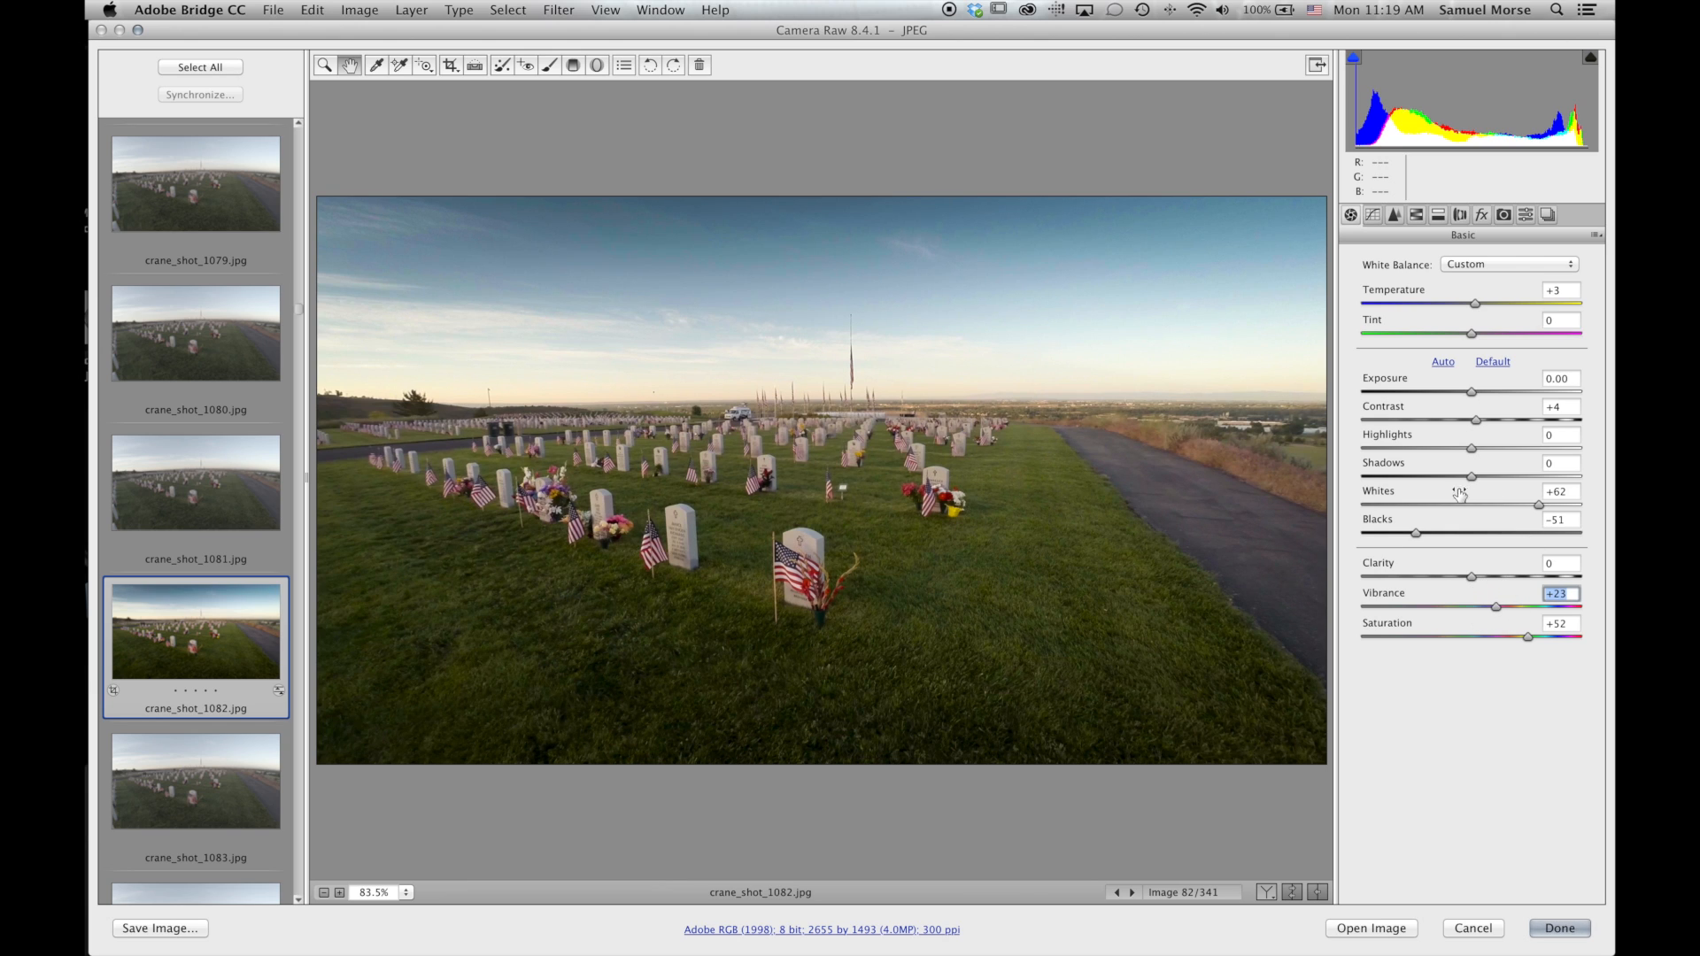
drag(1539, 508, 1551, 509)
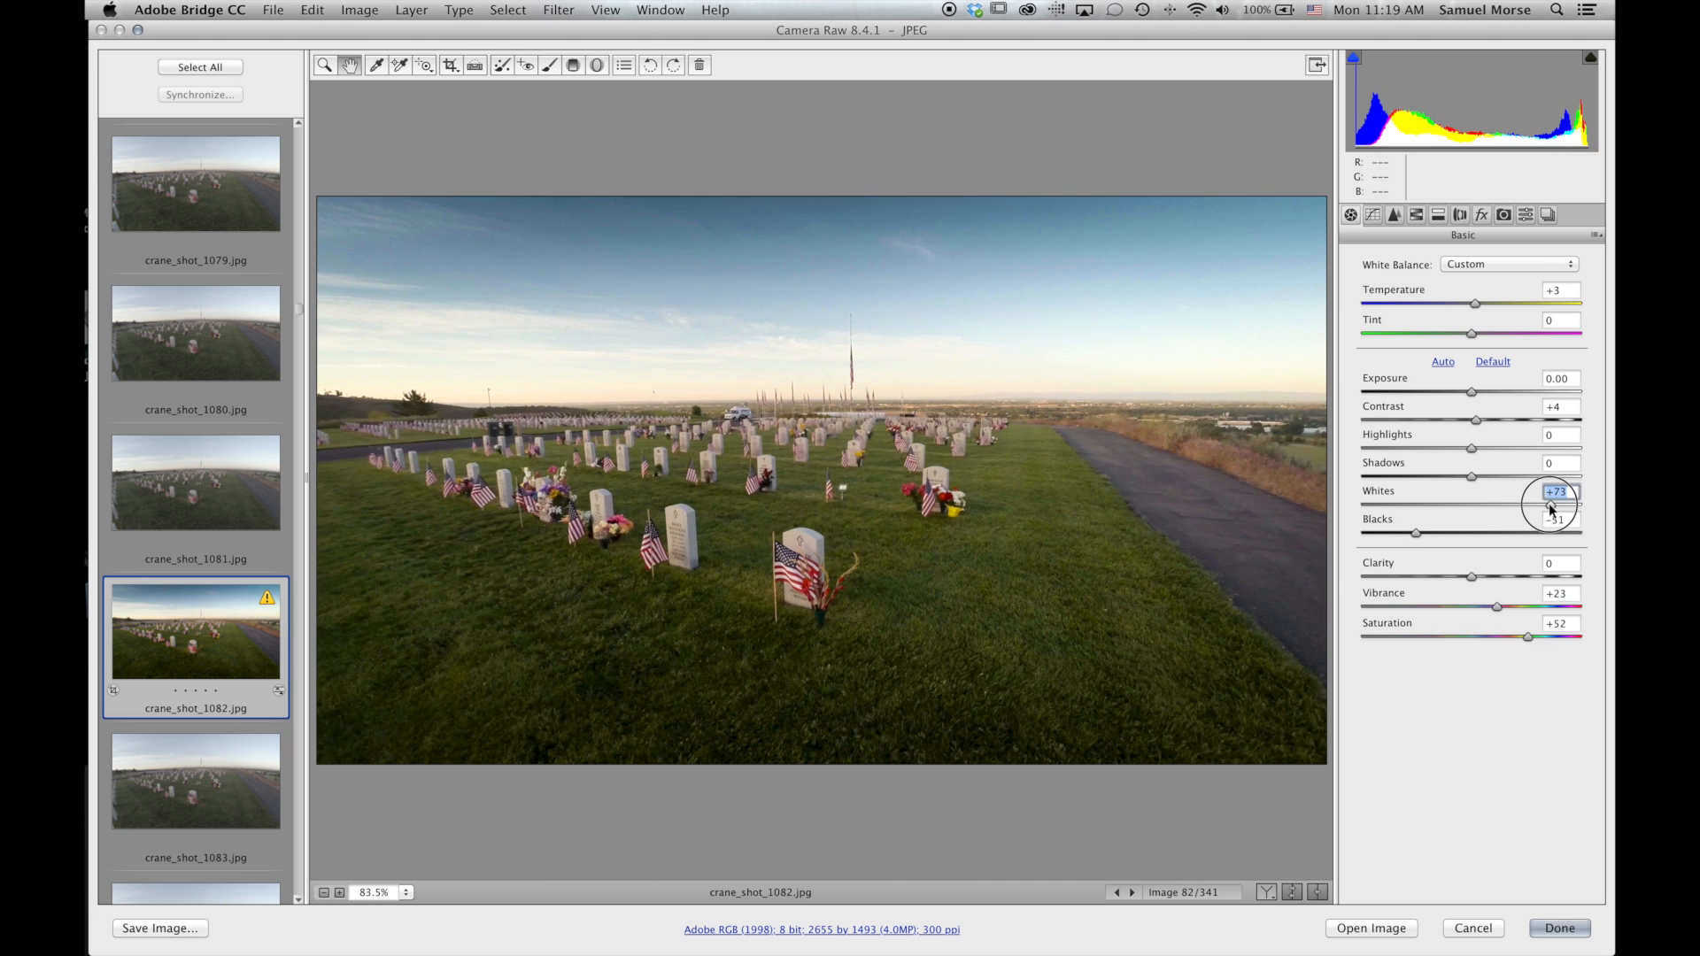
drag(1475, 306, 1474, 307)
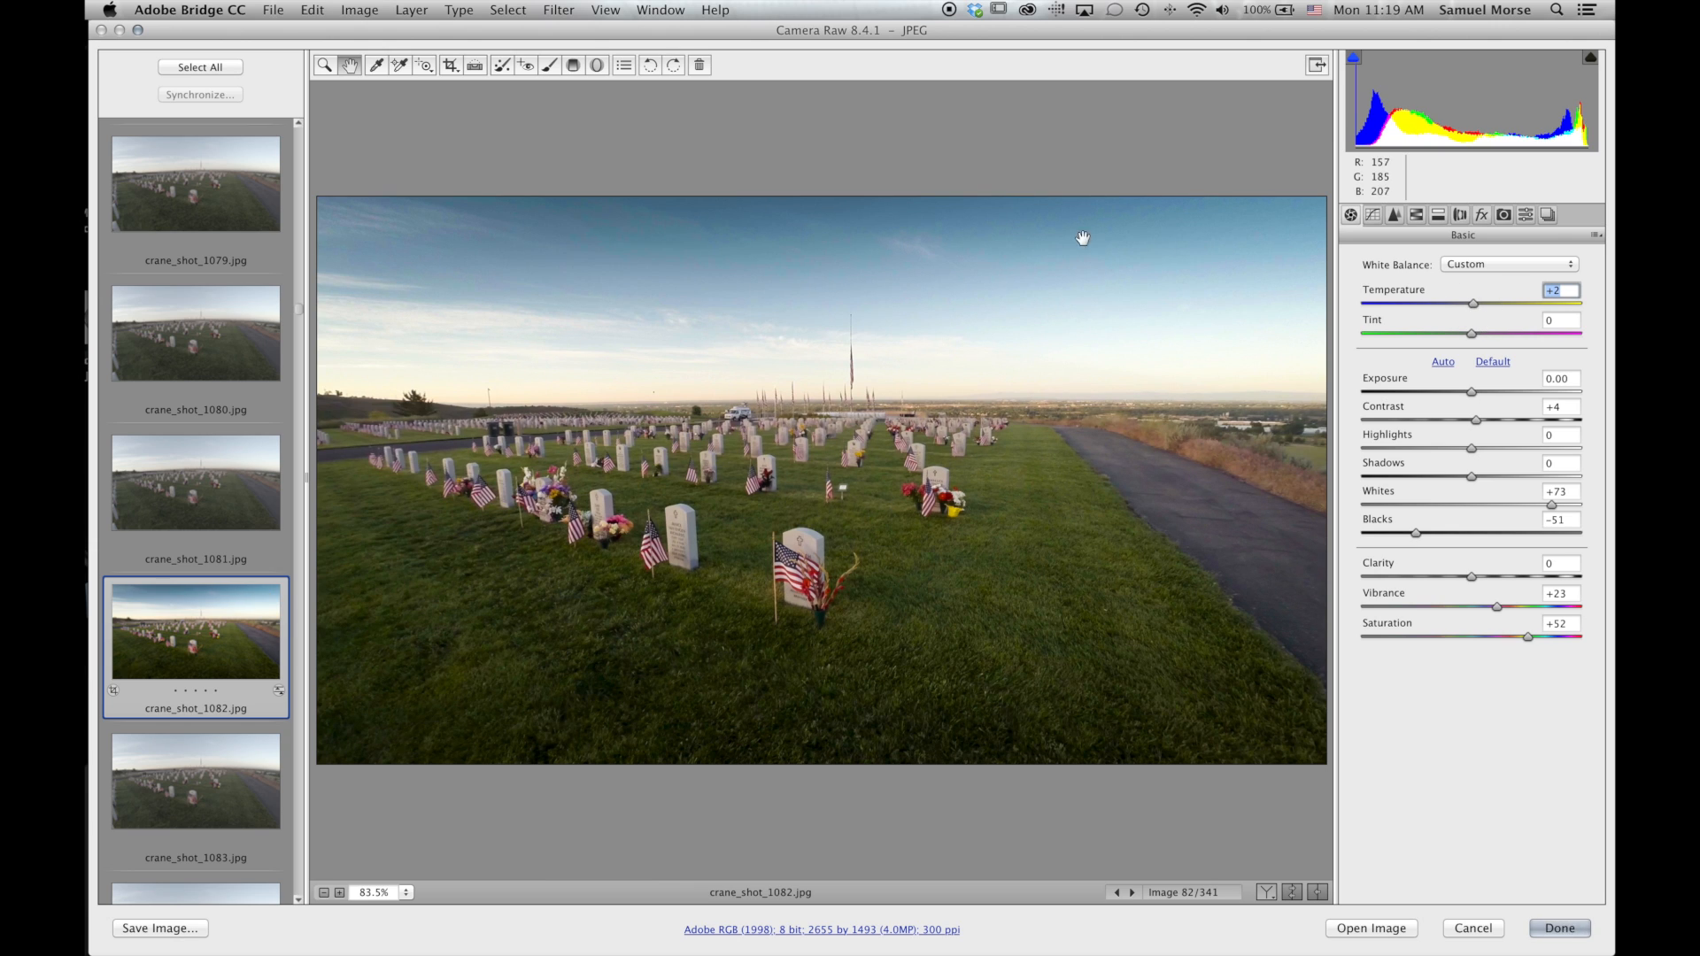
Lower the upper end of the sky's graduated filter to just inside the image and set its noise reduction to +3.
click(576, 66)
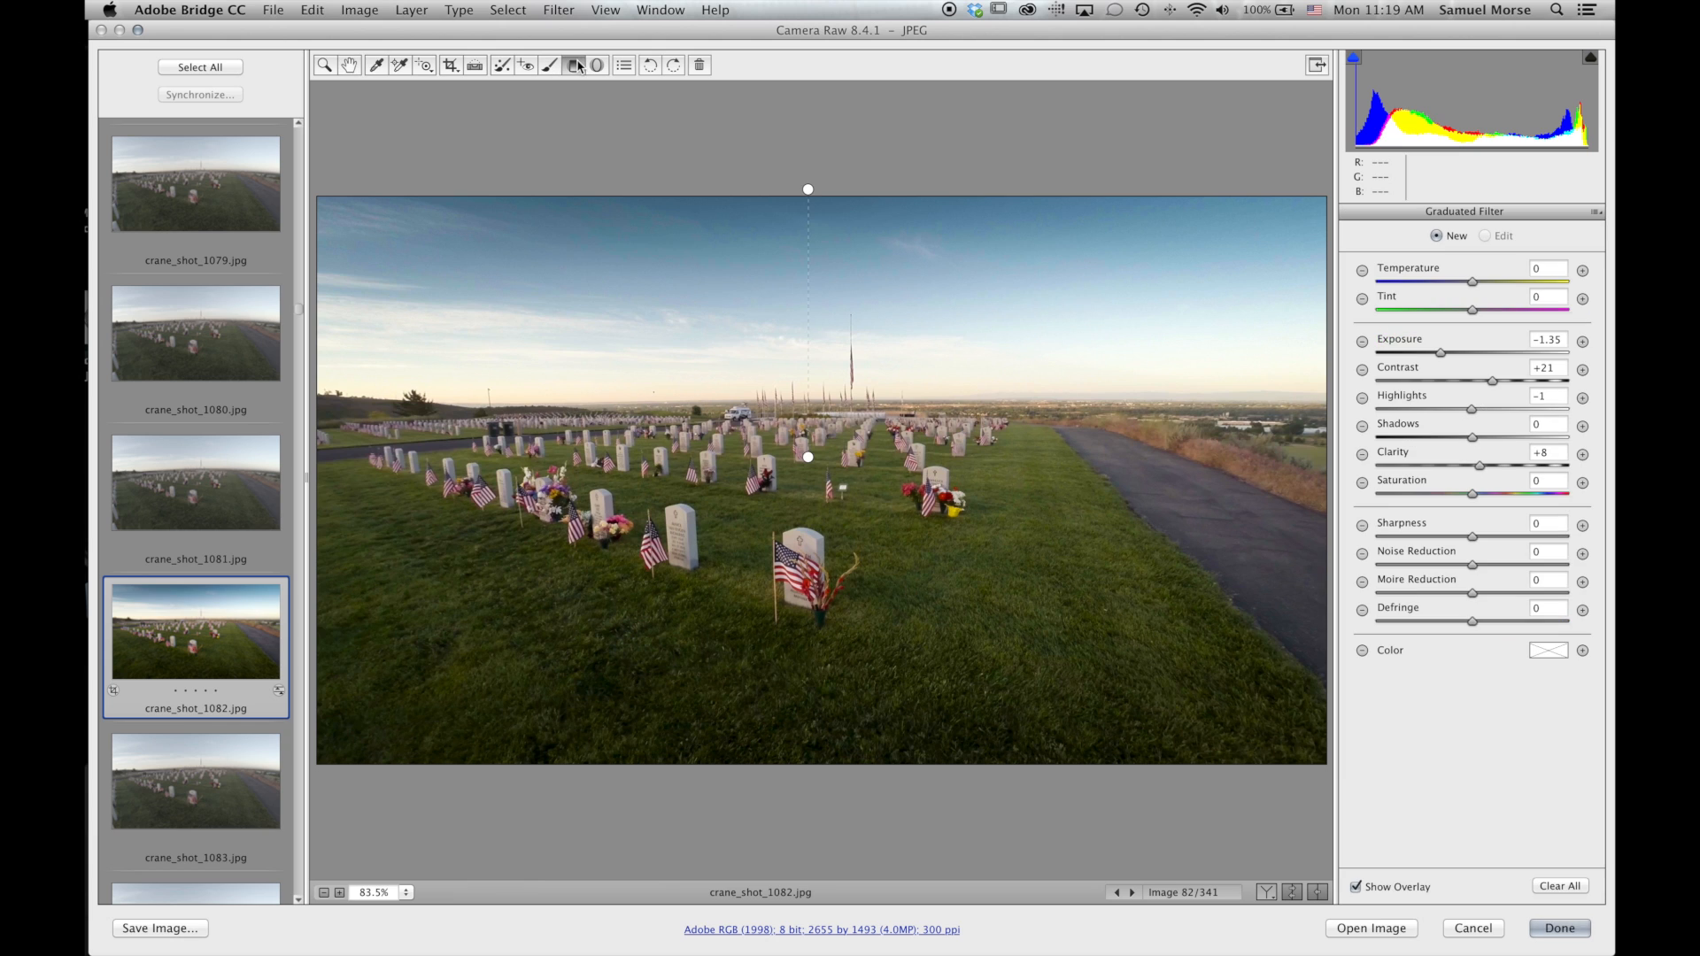
drag(805, 184, 807, 229)
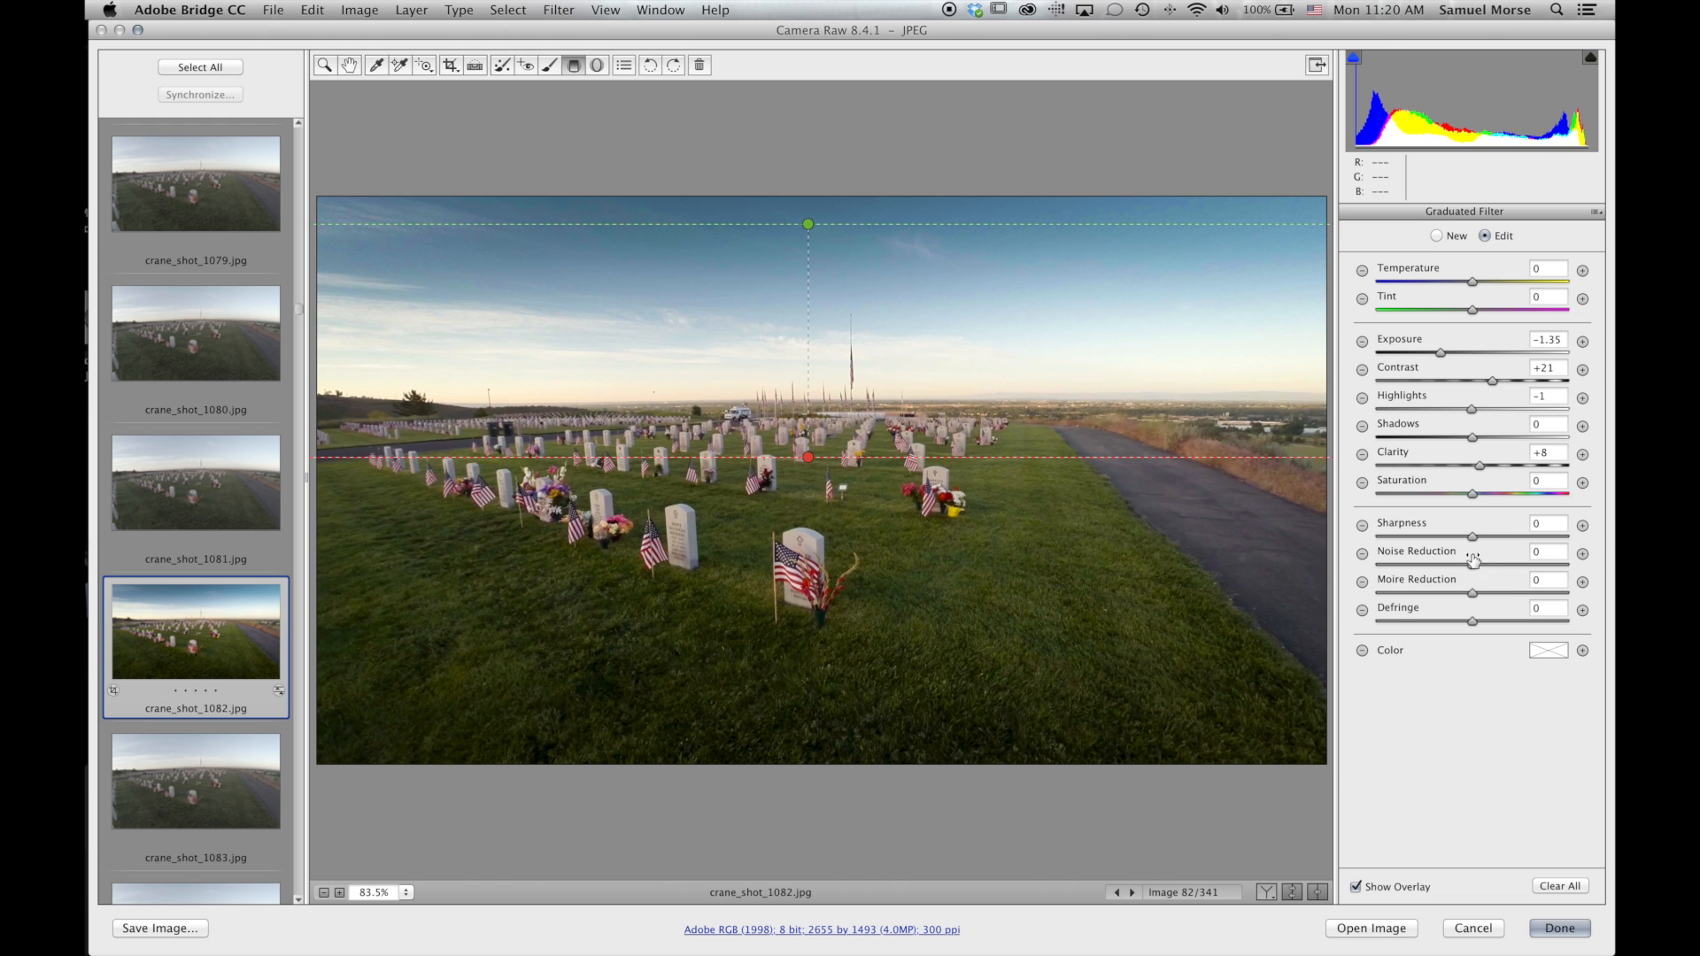
mouse_move(1470, 564)
mouse_down()
mouse_move(1538, 565)
mouse_move(1477, 570)
mouse_up()
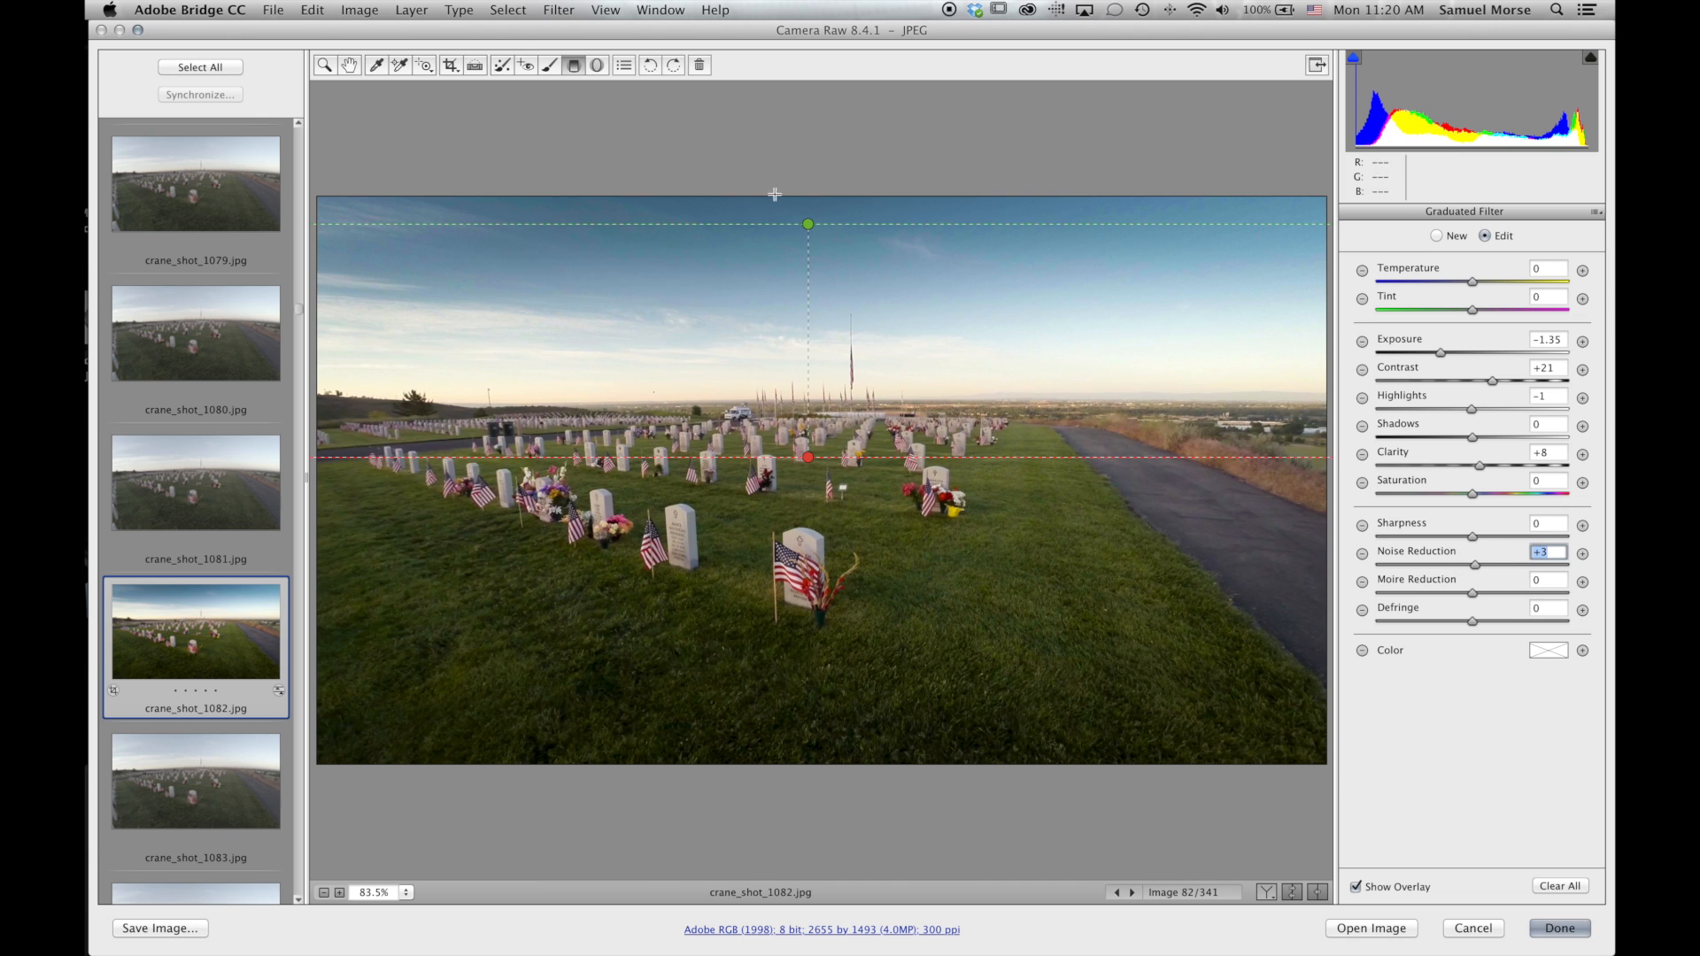
key(super+equal)
key(super+equal)
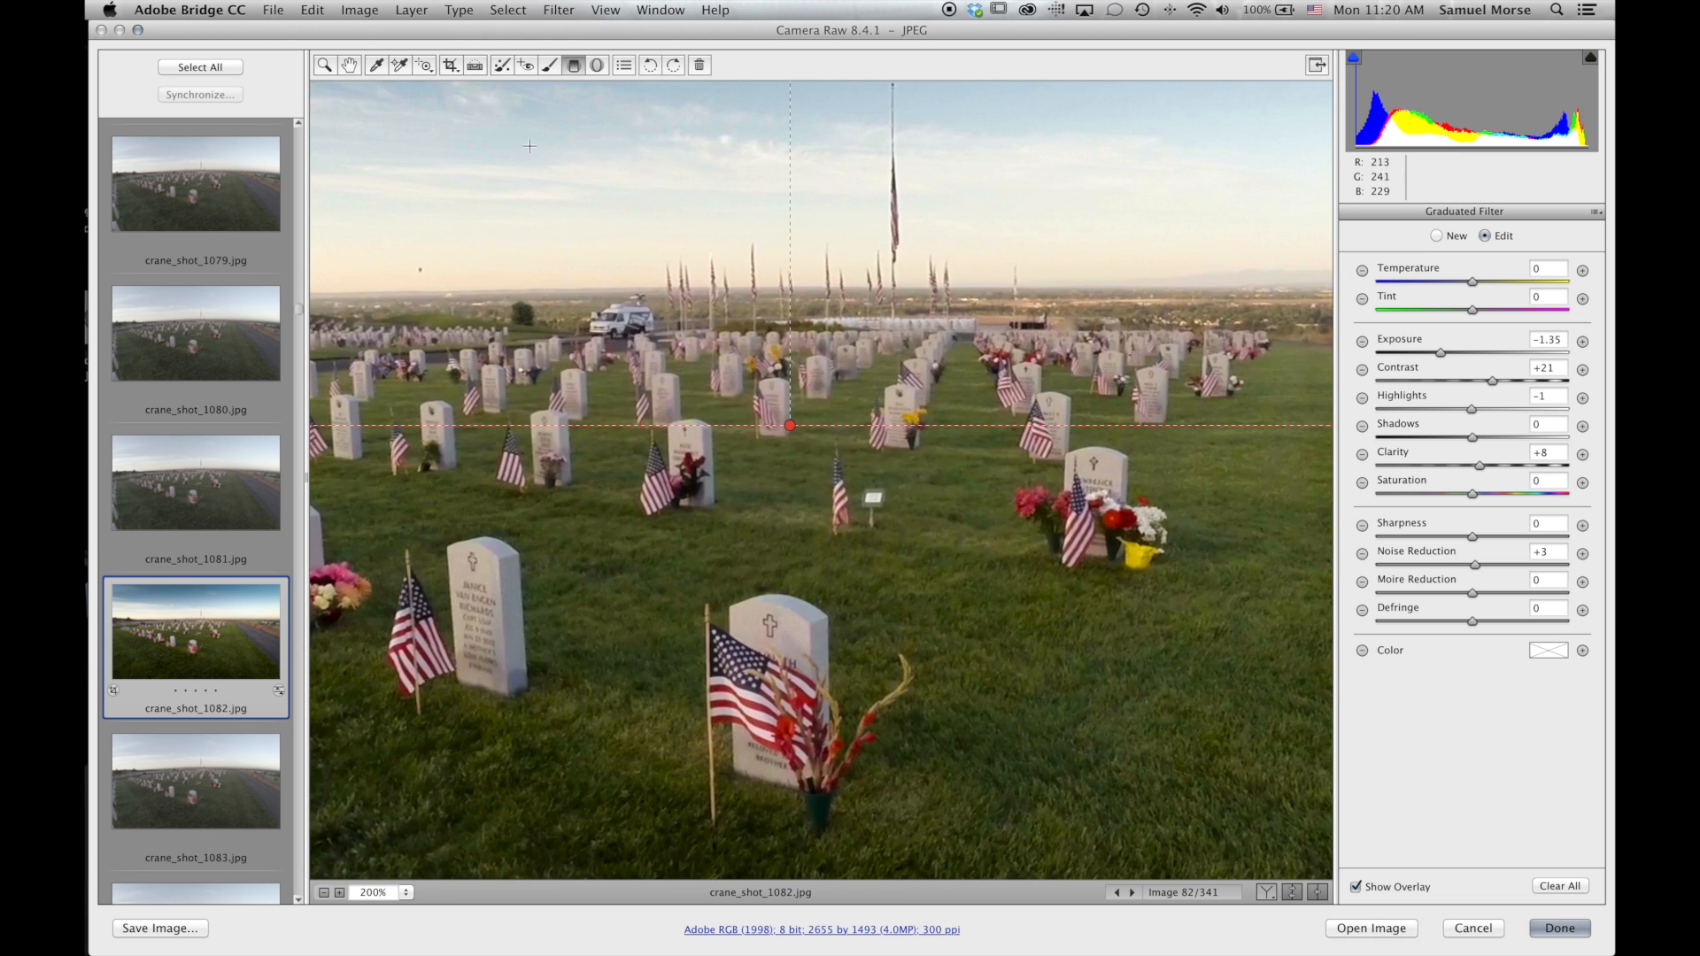
drag(524, 170, 722, 577)
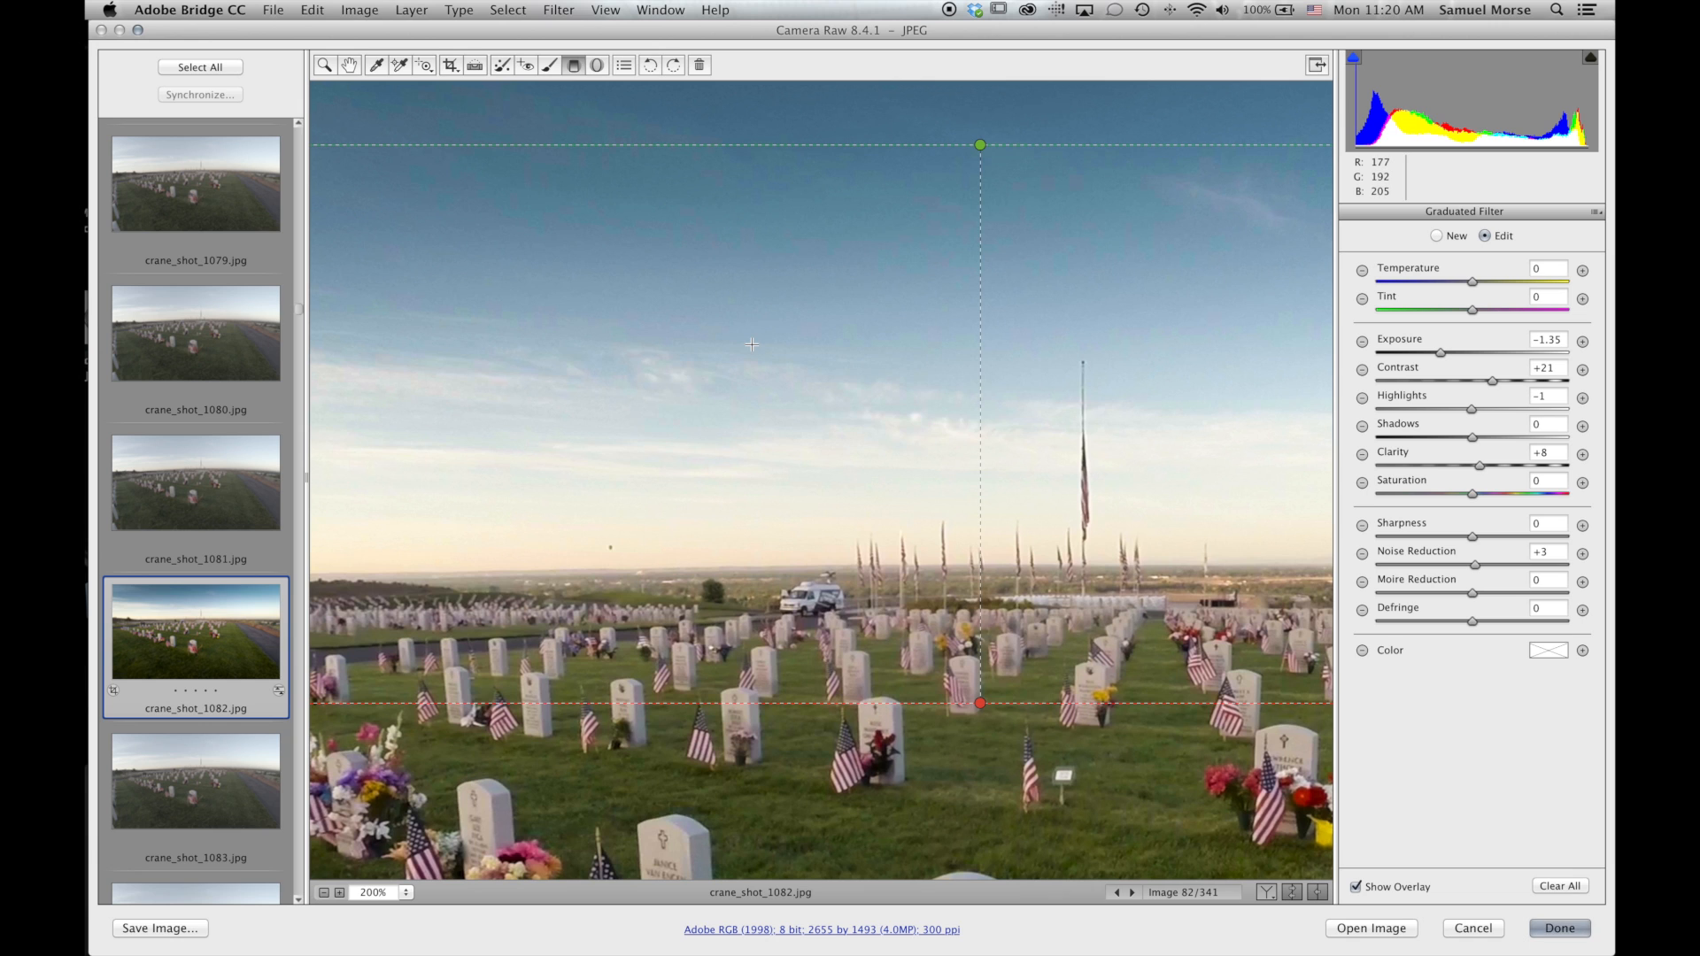
key(super+0)
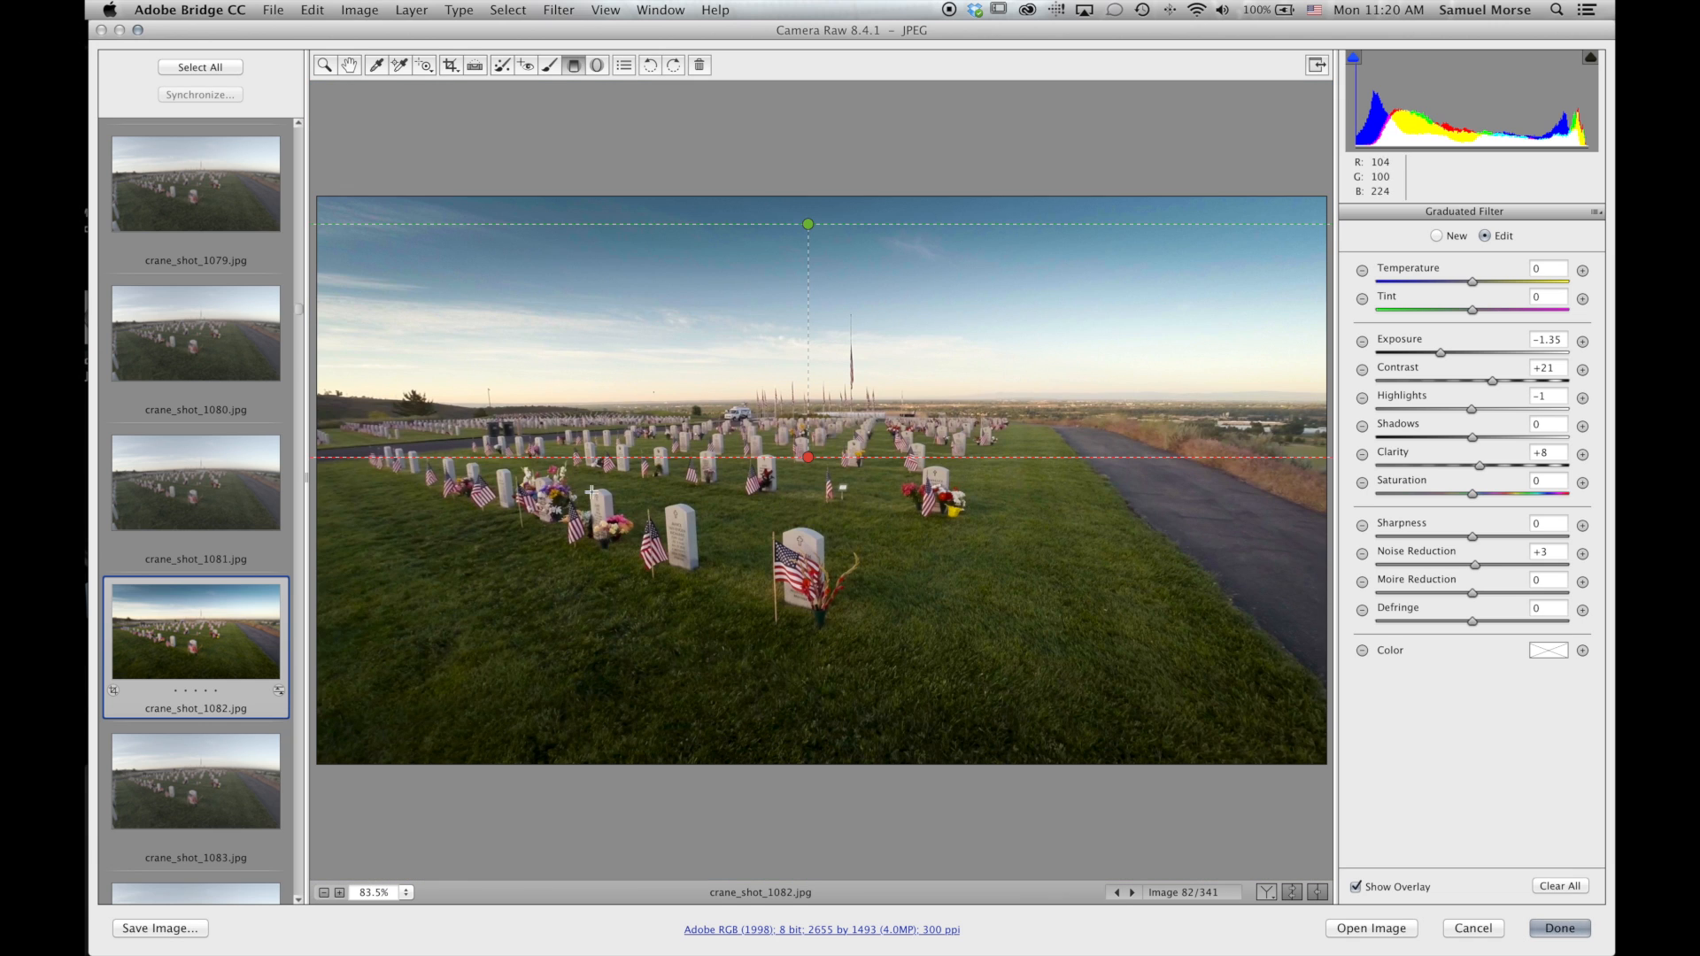
Compare the edited frame crane_shot_1082.jpg with the unedited frame crane_shot_1081.jpg.
click(180, 631)
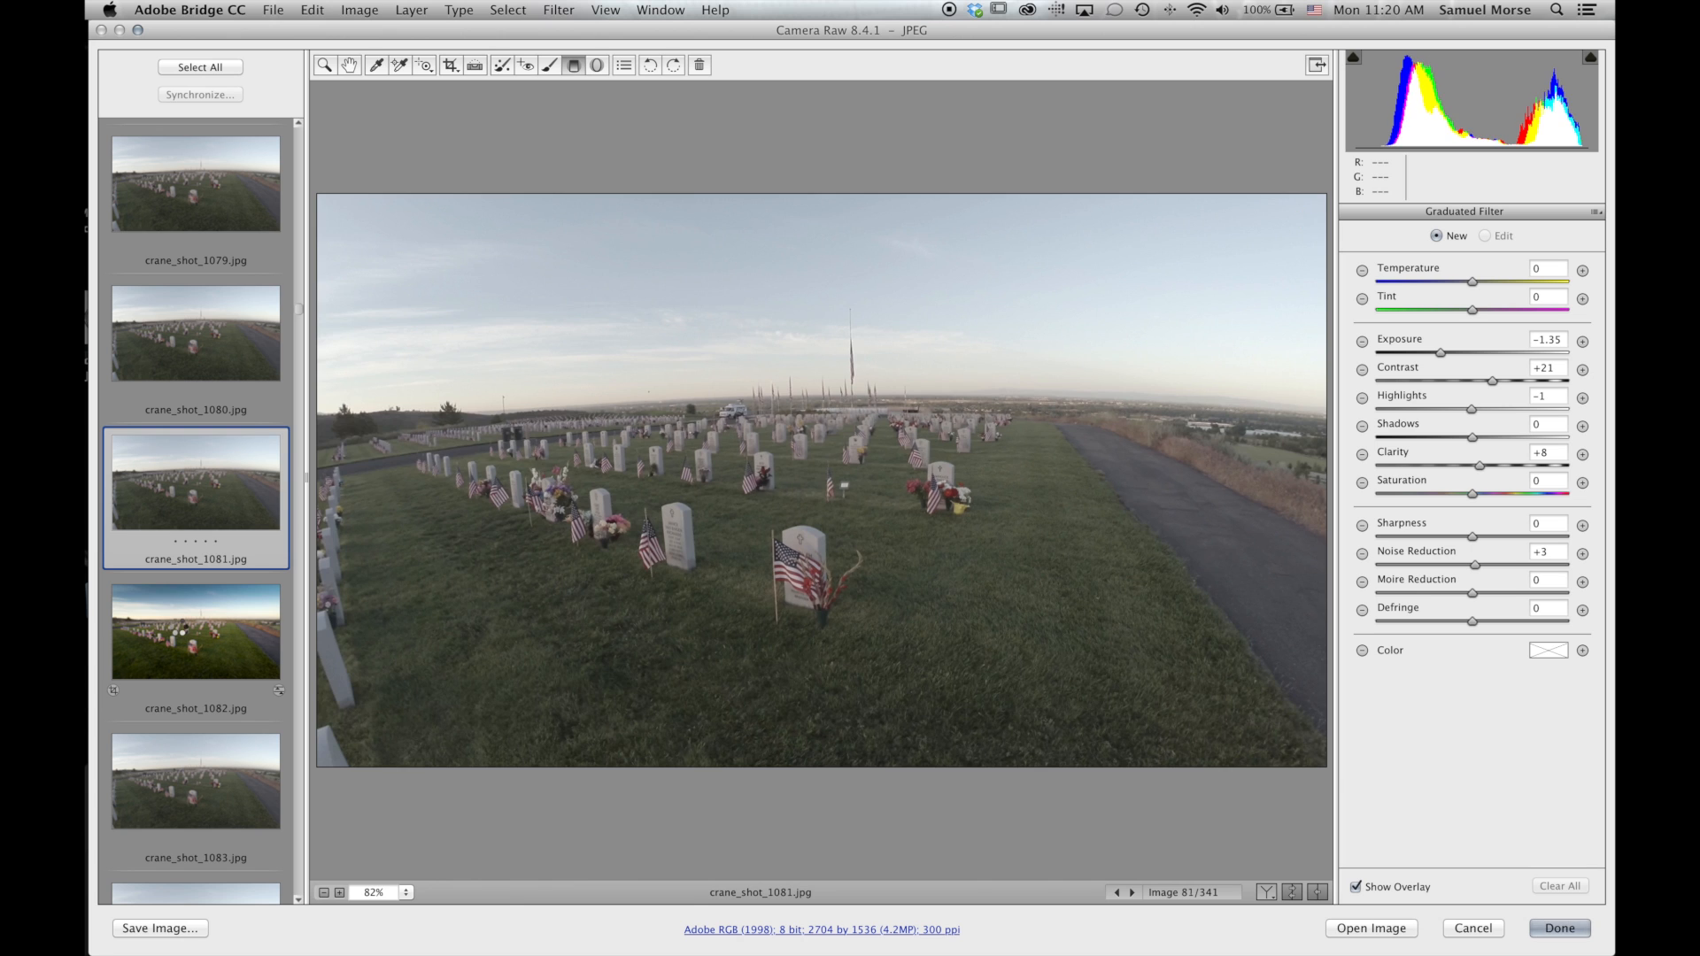
key(Up)
key(Down)
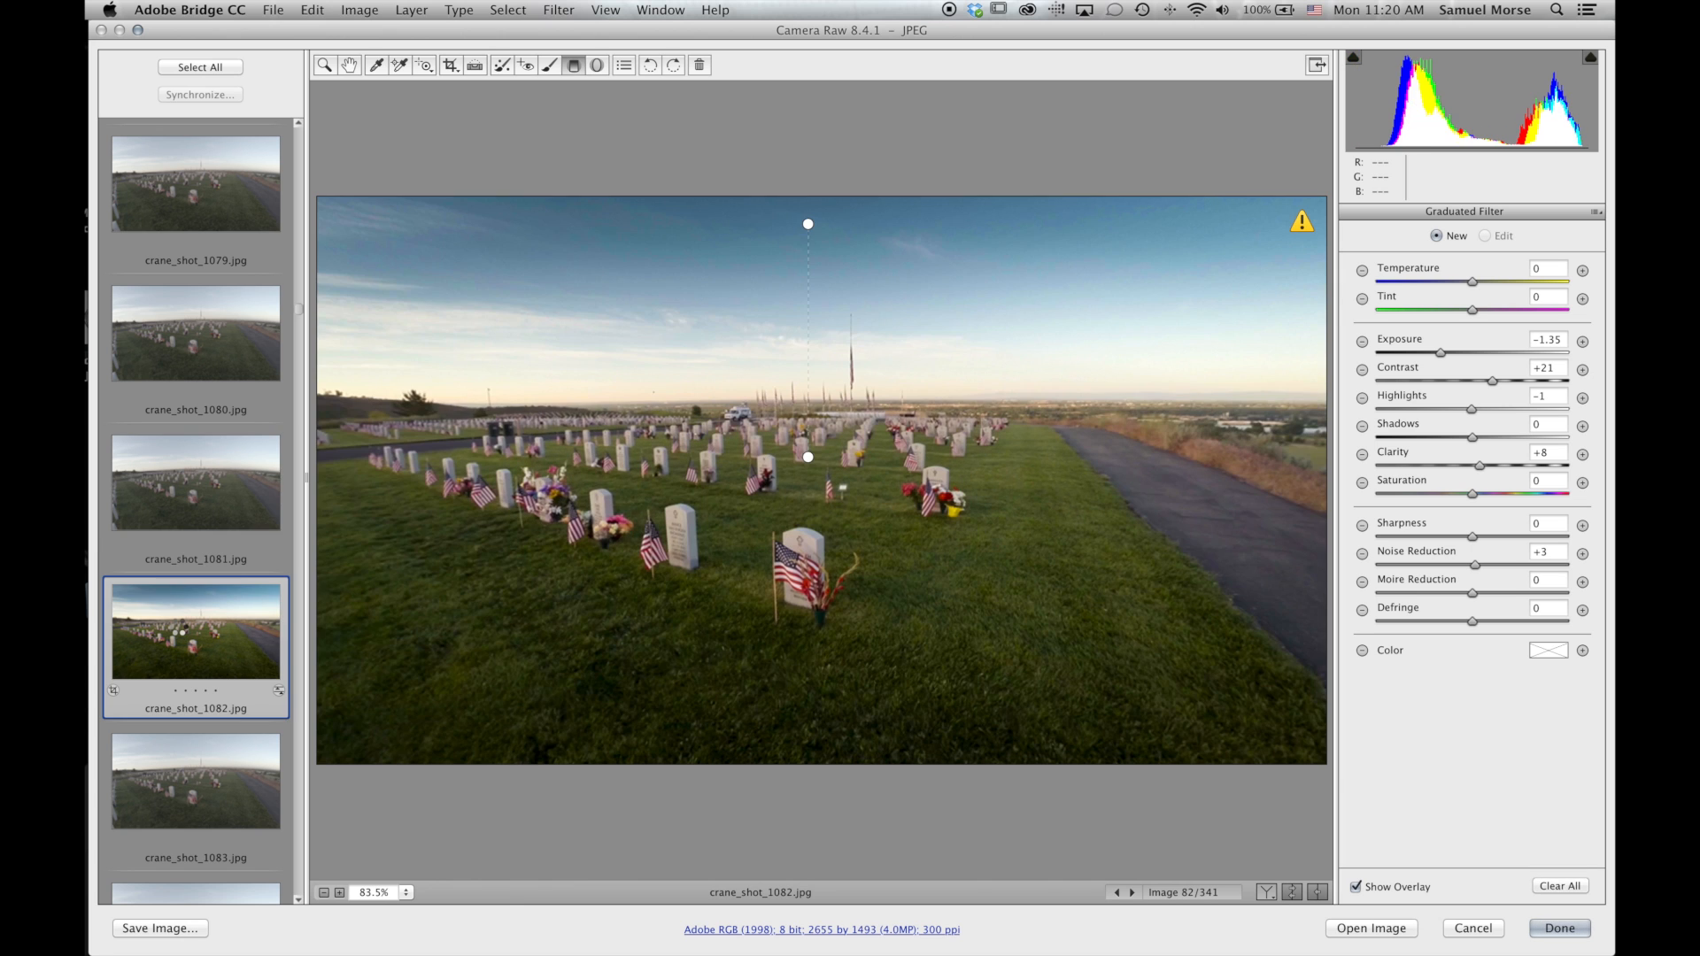
key(Up)
key(Down)
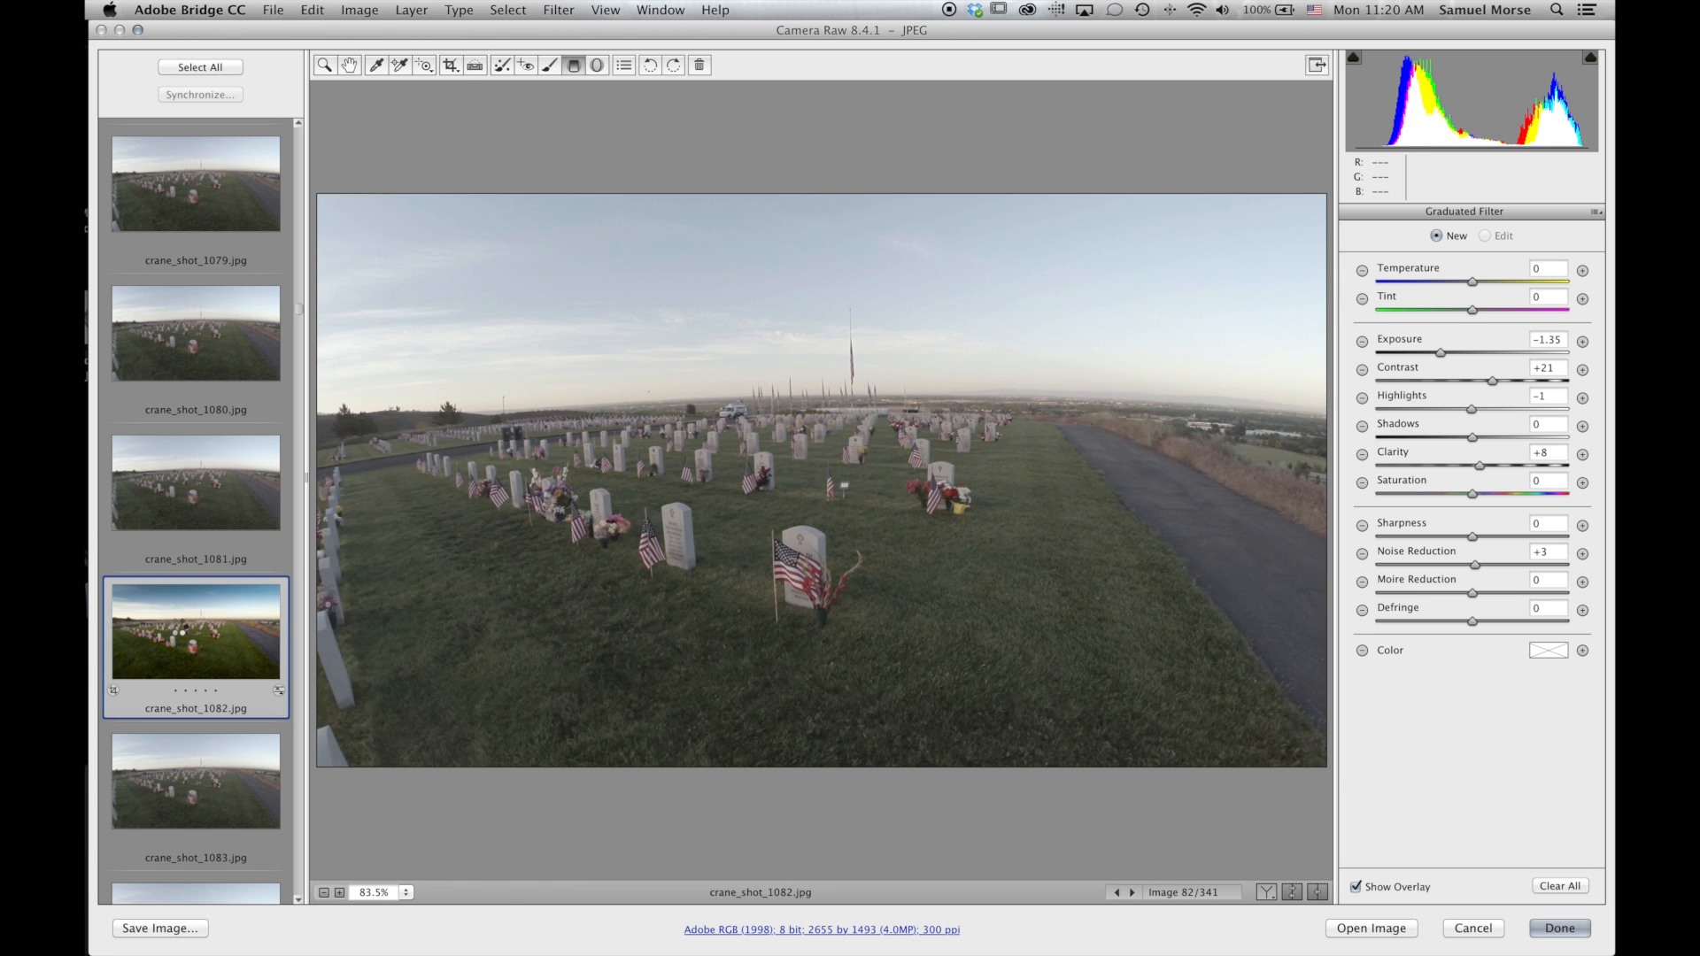
key(Up)
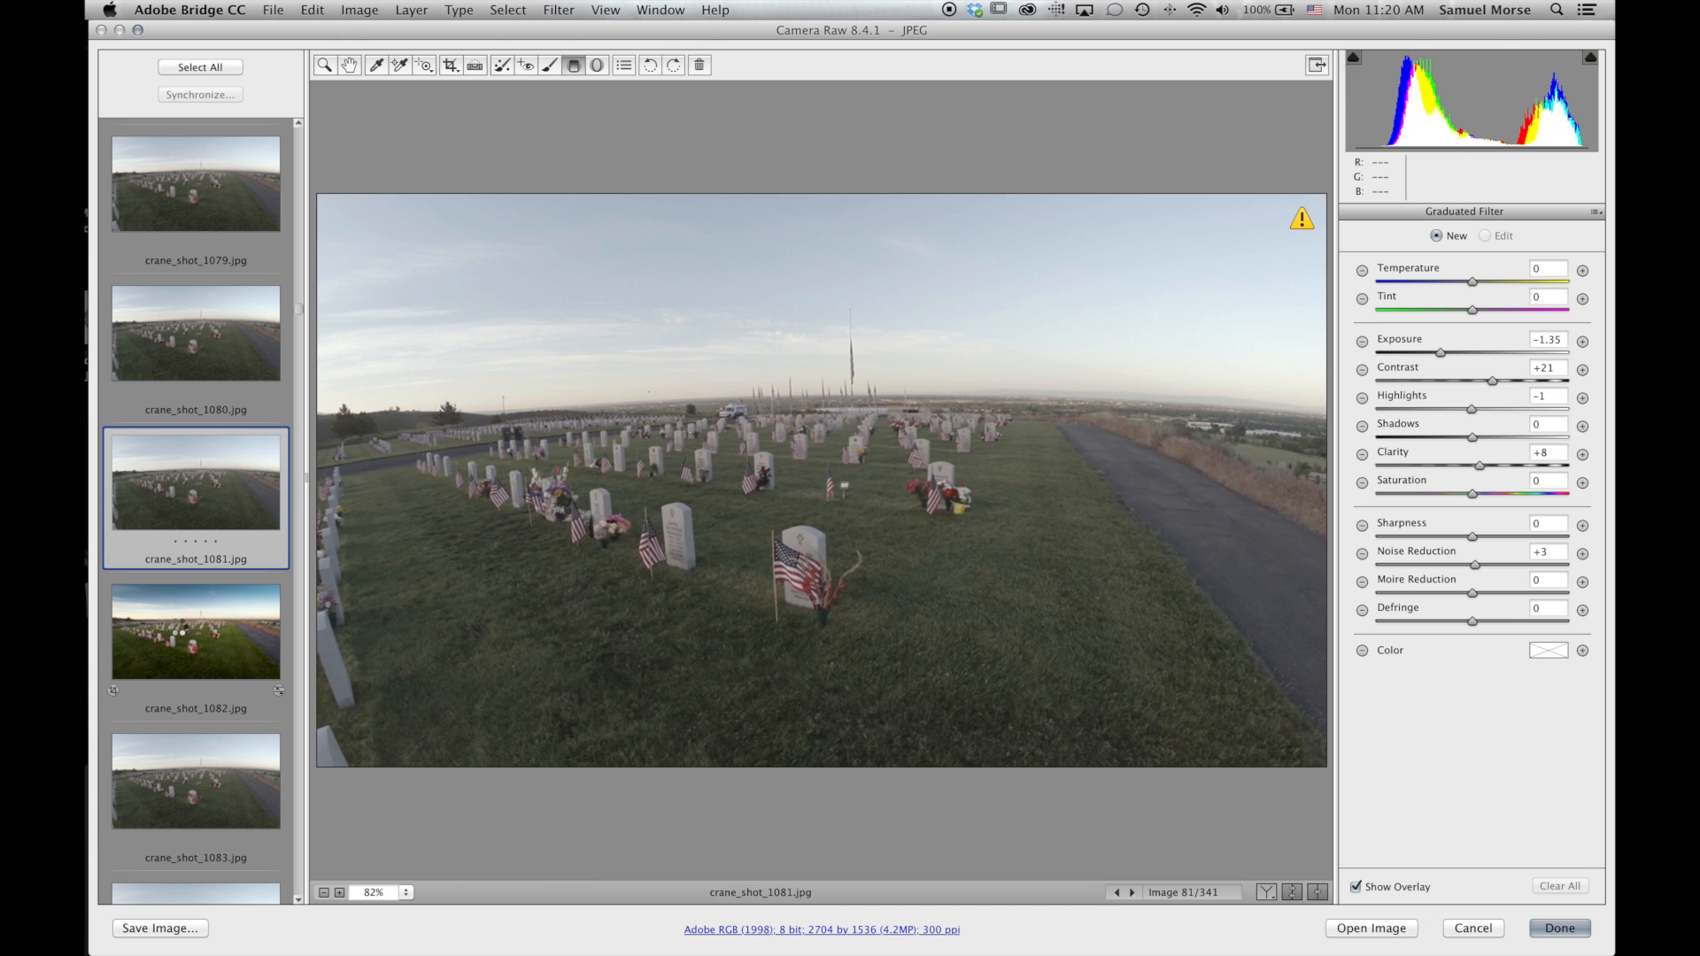
key(Down)
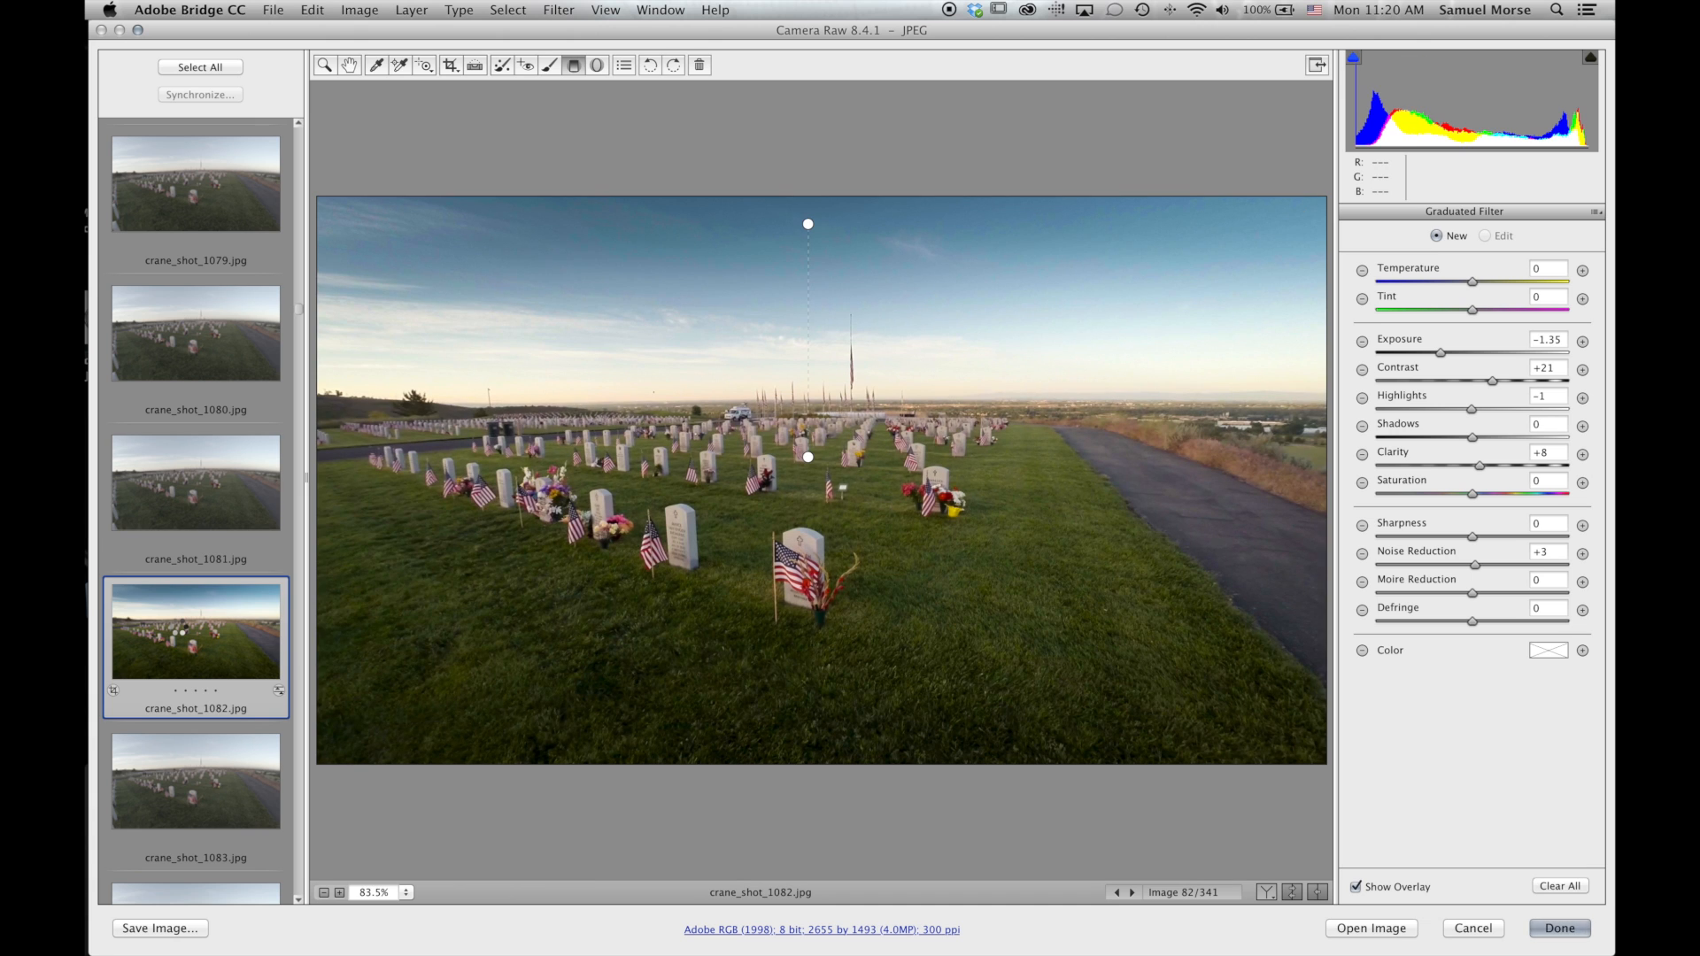
Synchronize every setting of crane_shot_1082.jpg to all frames, including Crop, Spot Removal and Local Adjustments.
key(super+a)
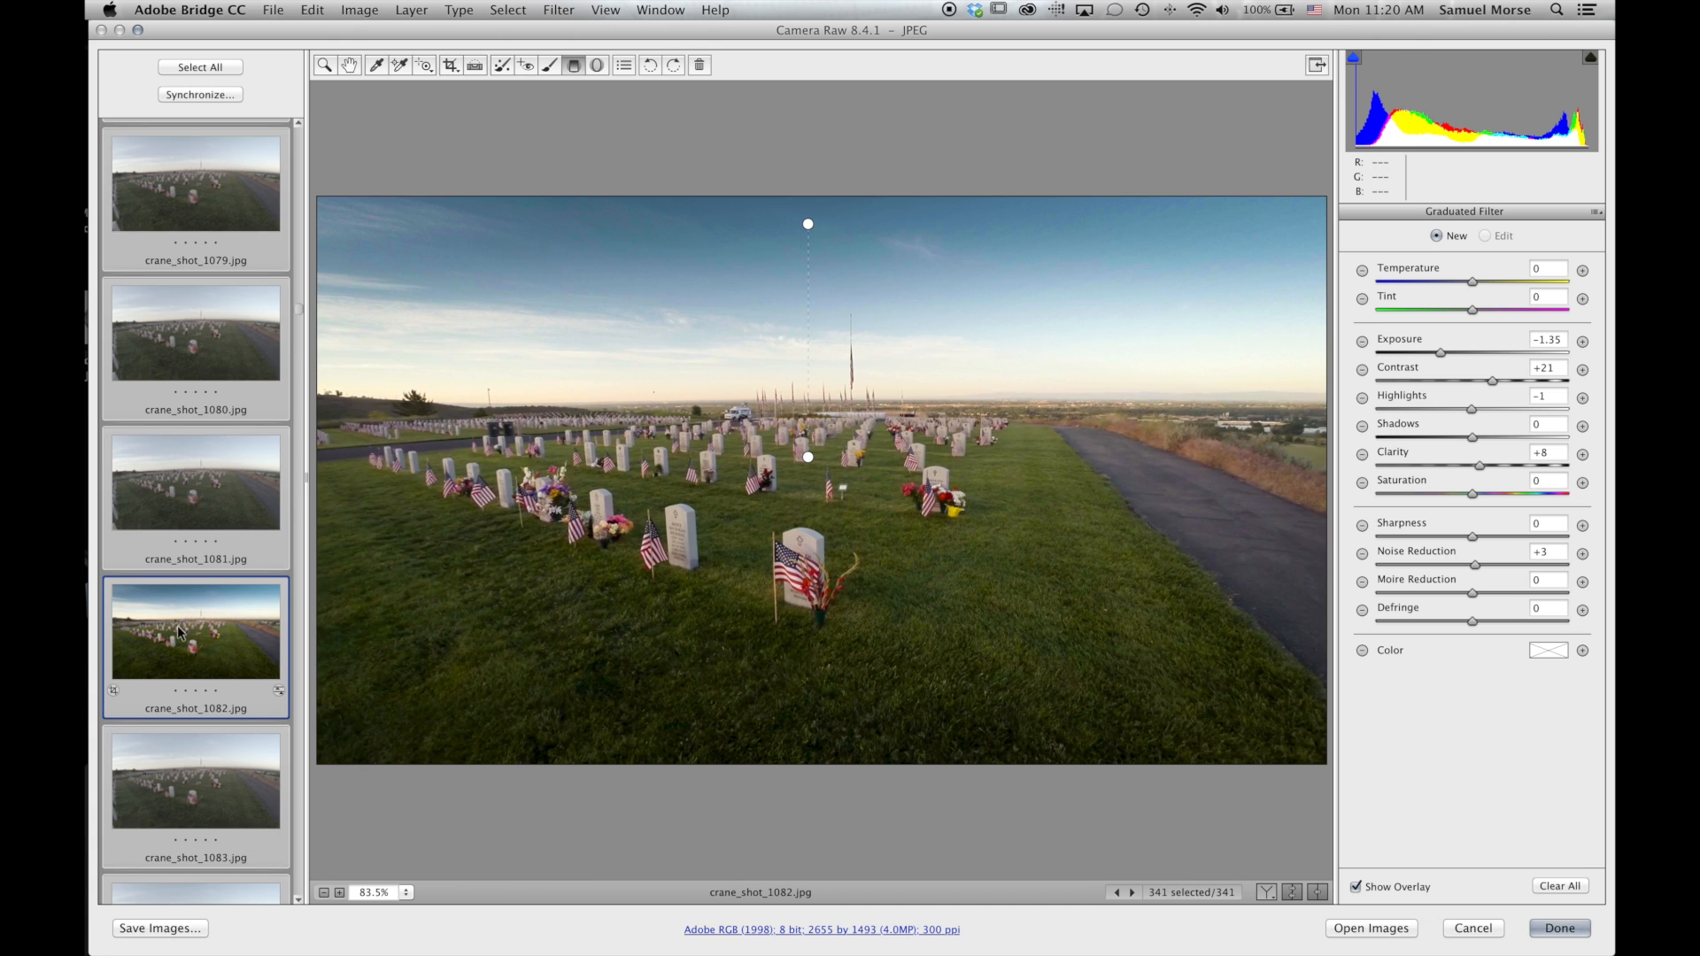
click(200, 95)
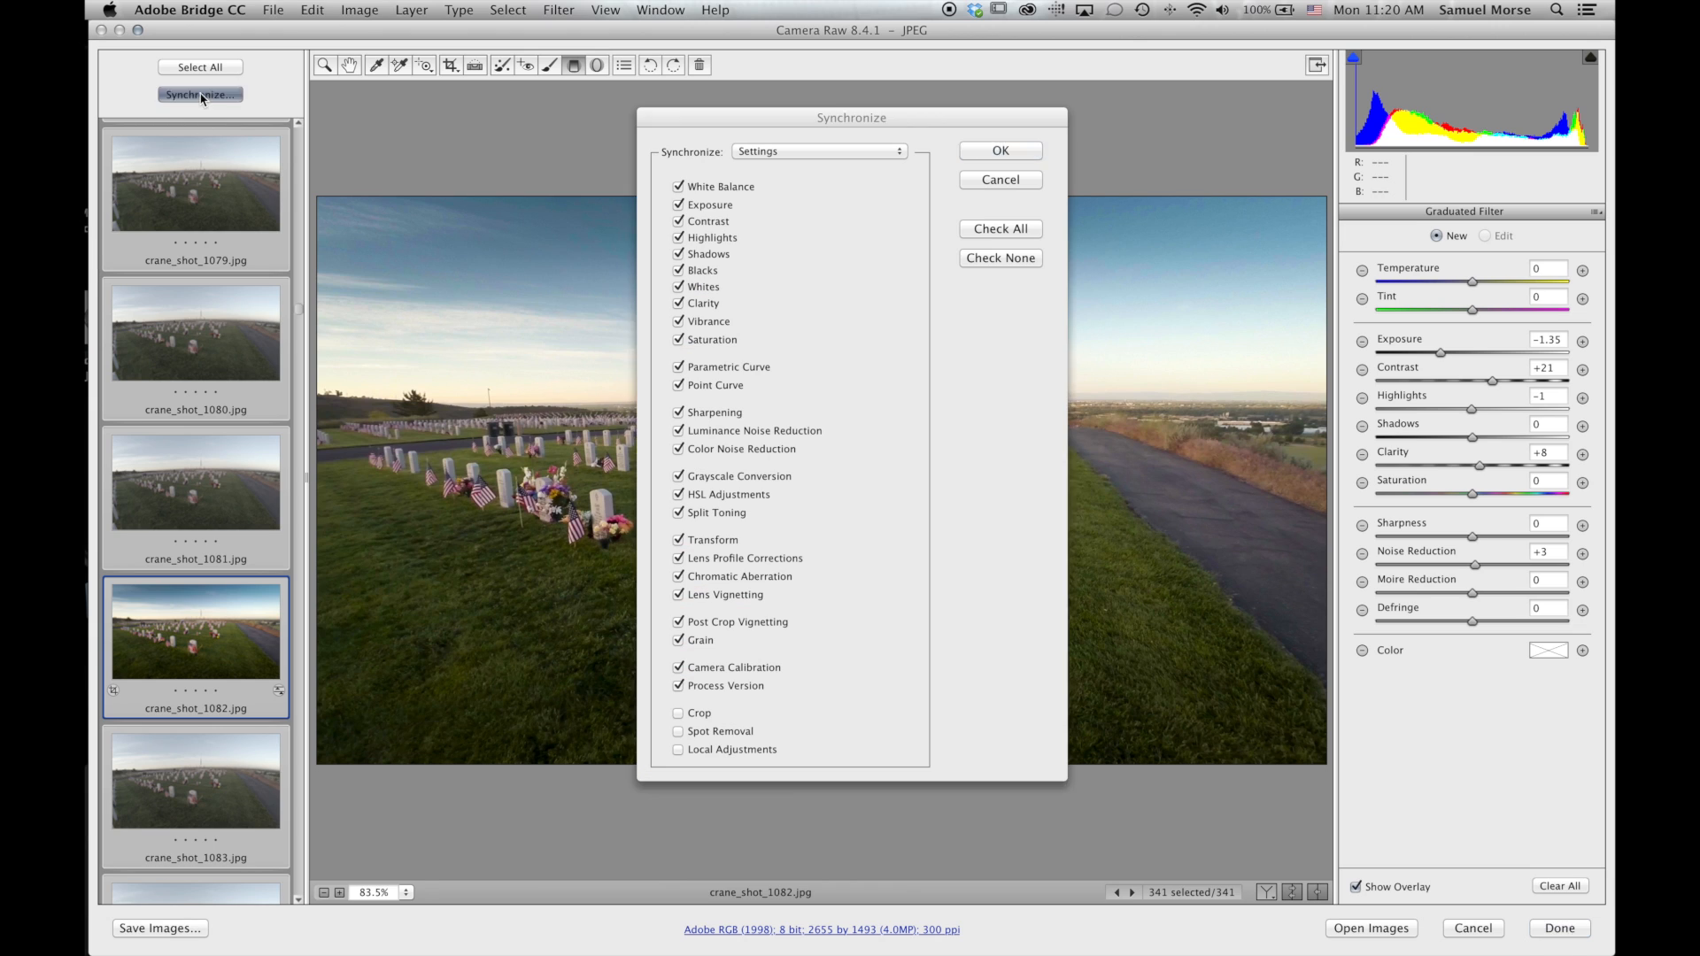
click(677, 712)
click(677, 732)
click(678, 750)
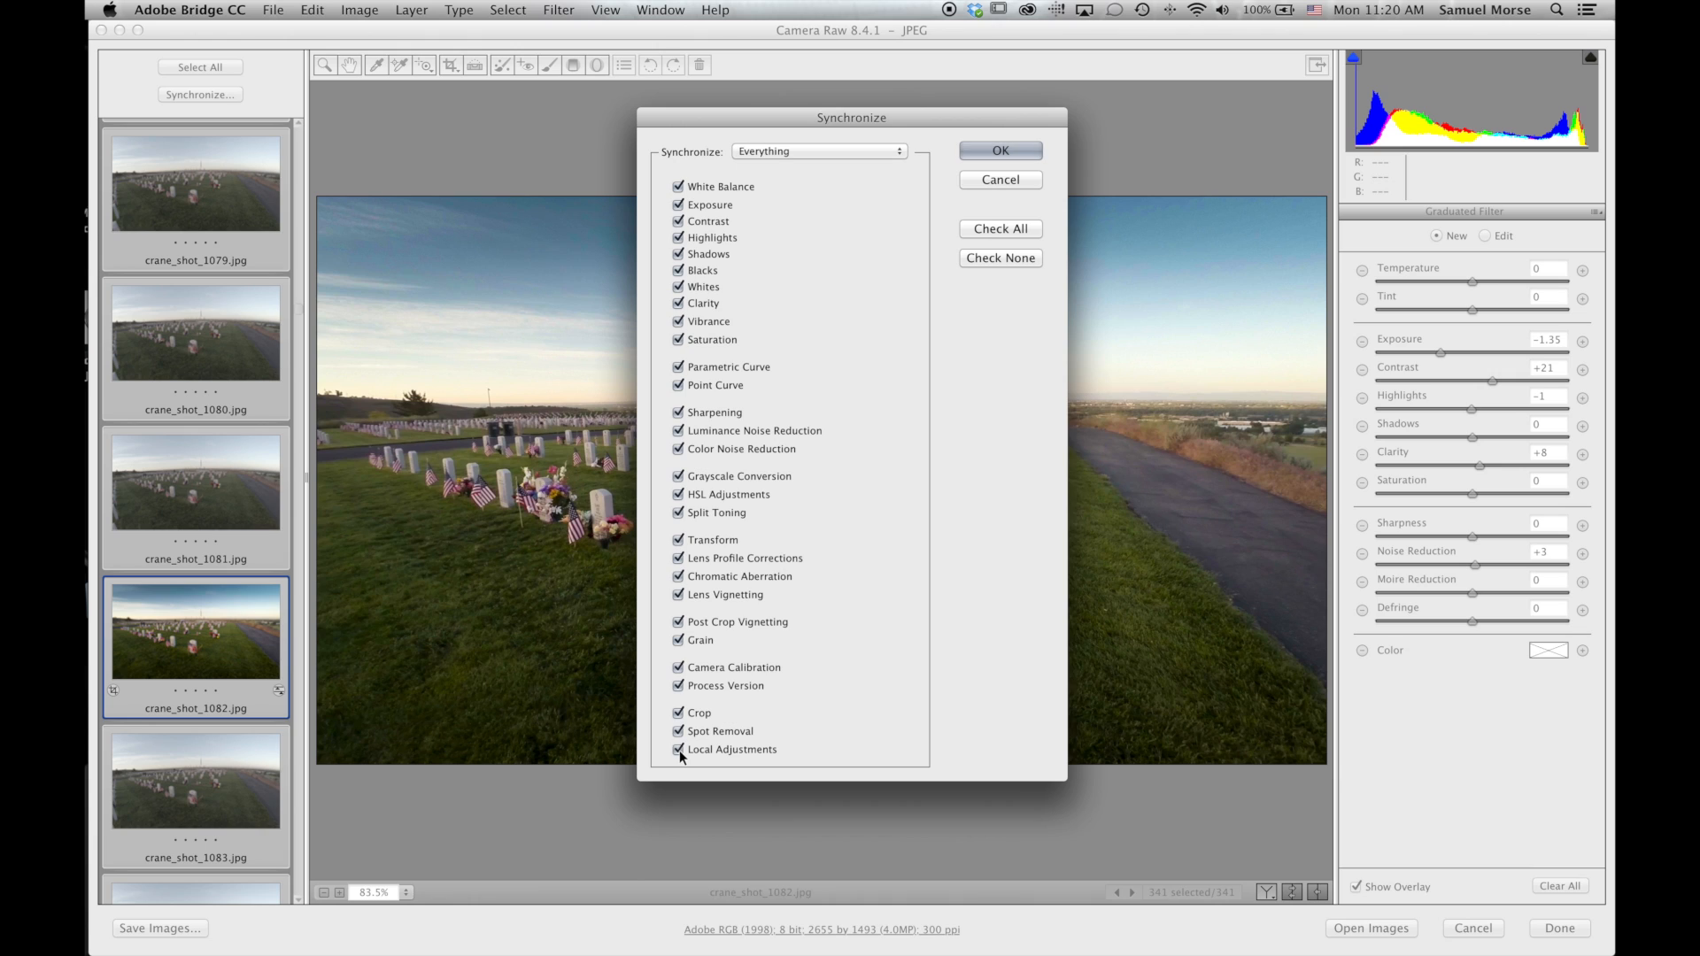
click(772, 152)
click(981, 163)
click(993, 151)
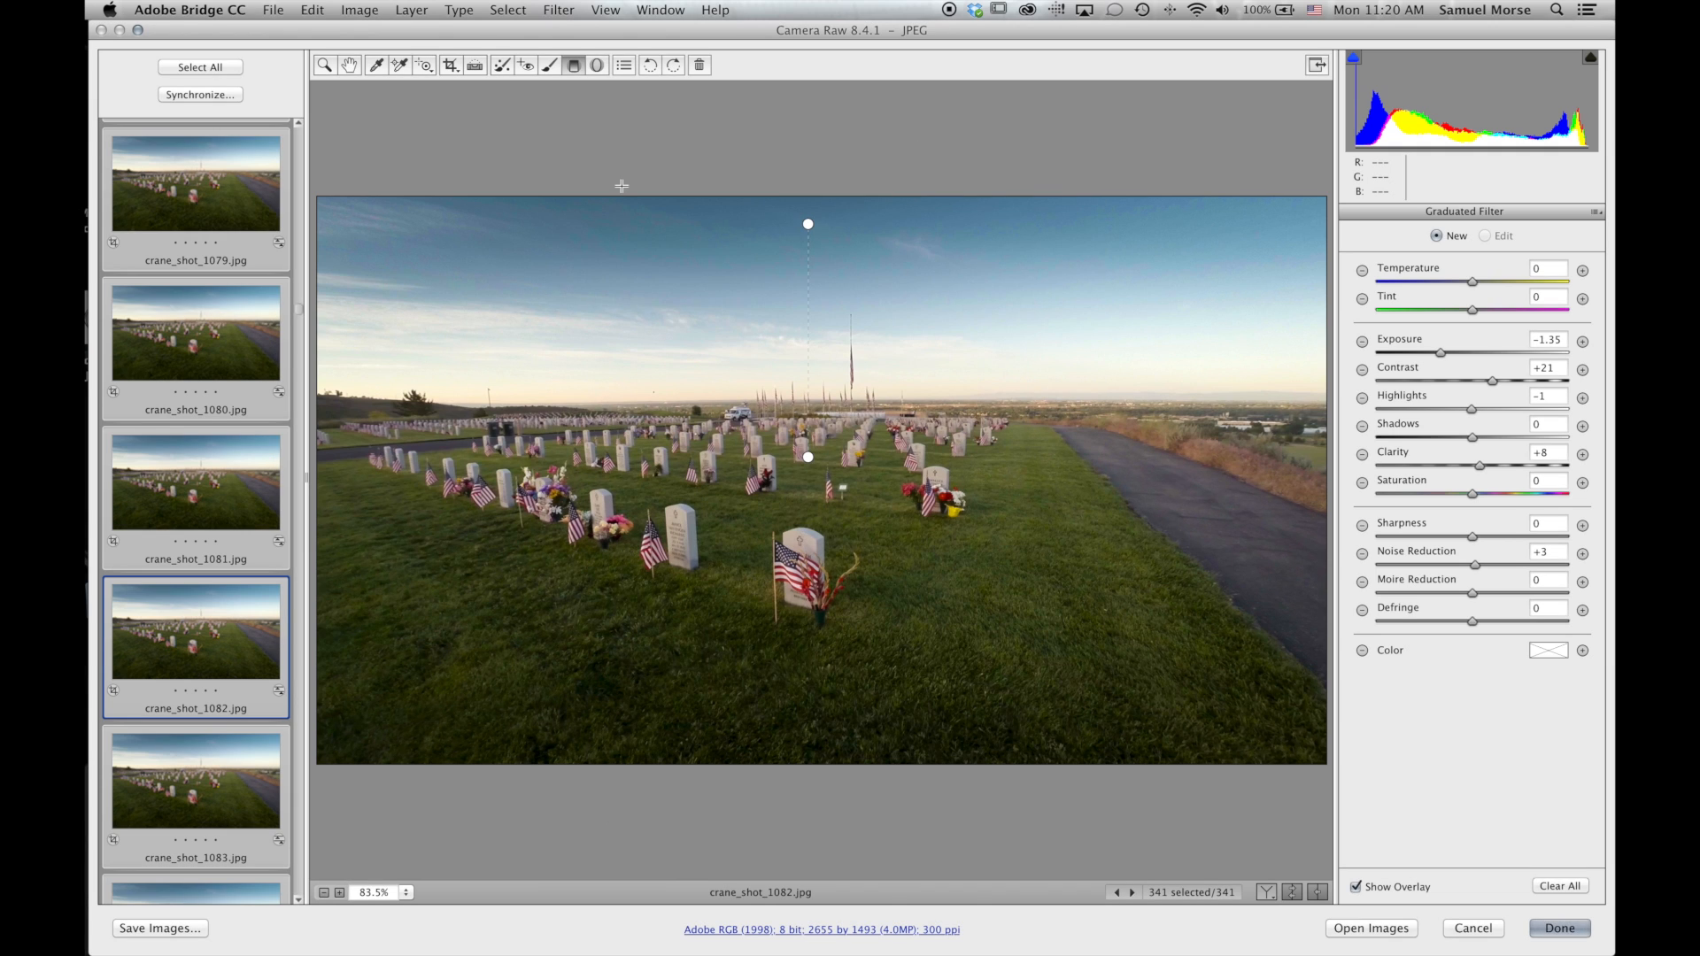
Examine the synchronized look on frames across the sequence, such as crane_shot_1051, 1043, 1032 and 1265.
scroll(228, 345, up, 10)
scroll(226, 345, up, 10)
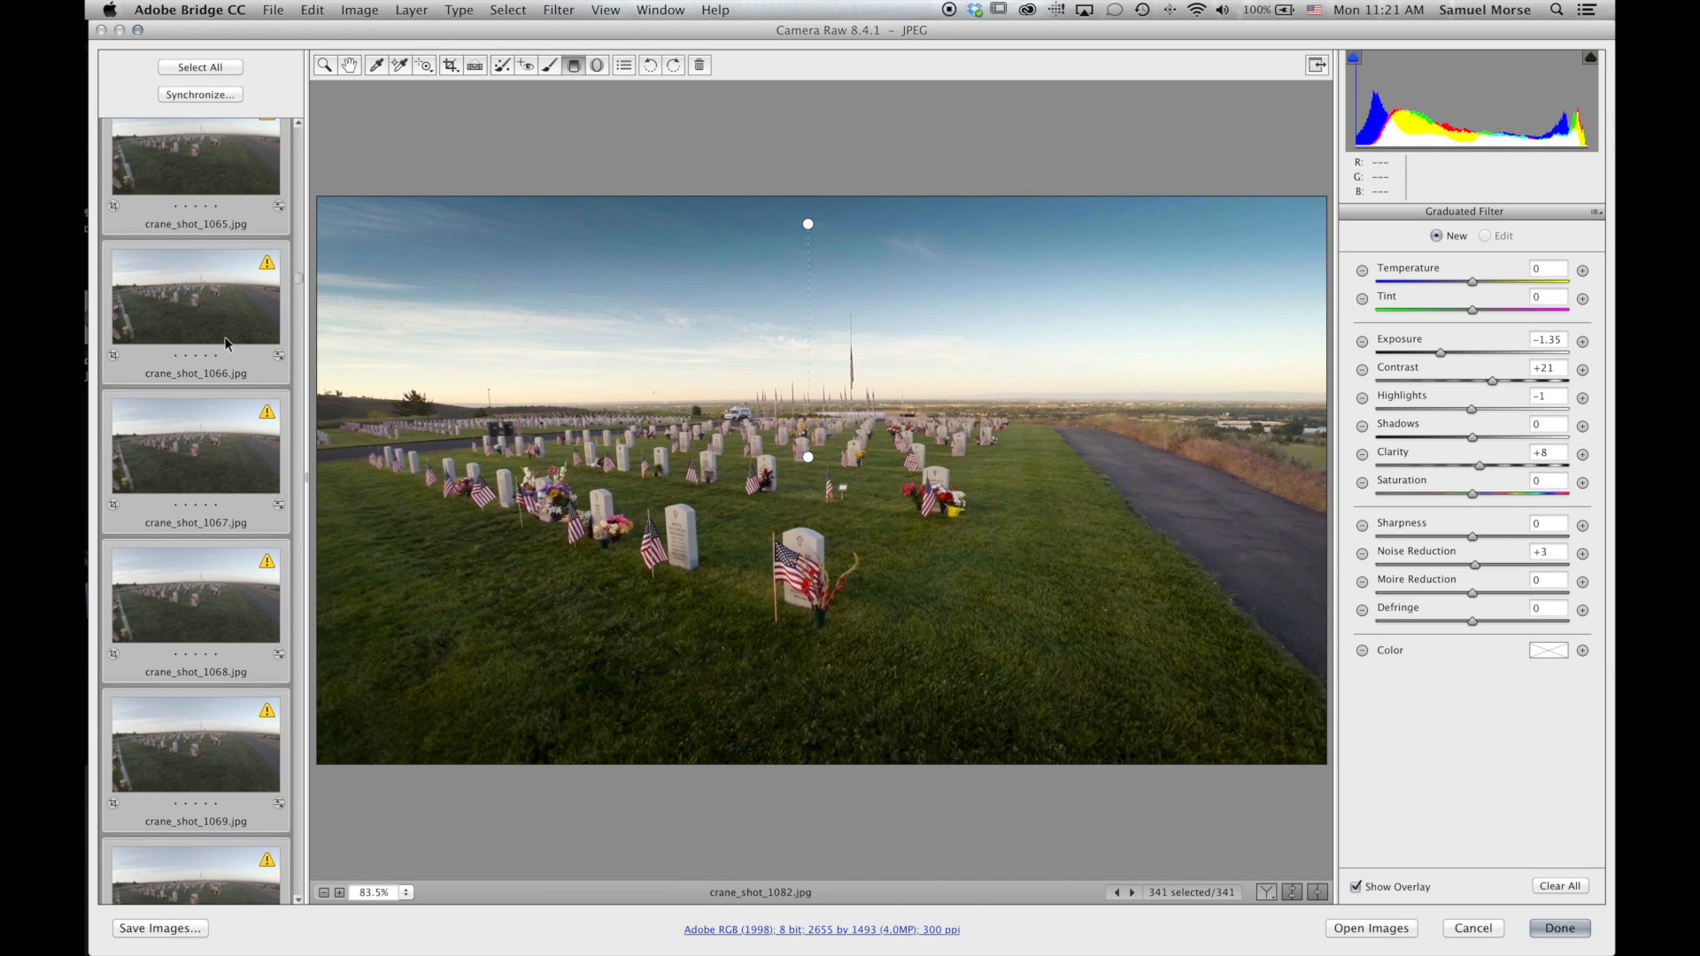
scroll(226, 343, up, 10)
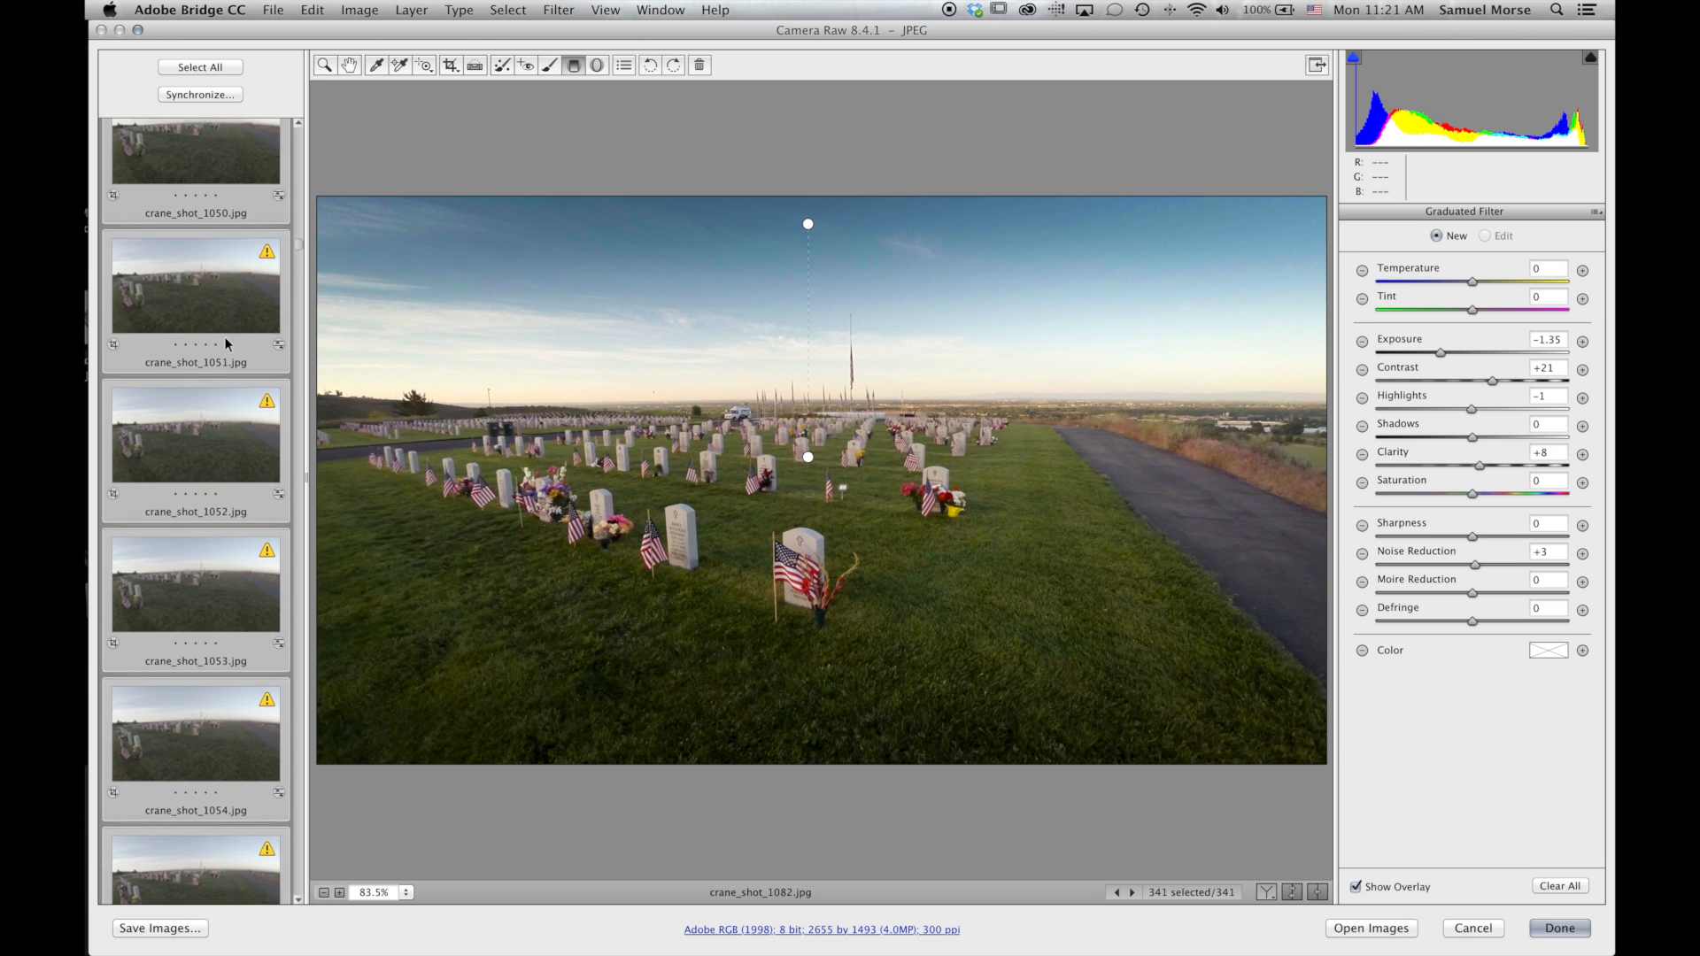
click(196, 301)
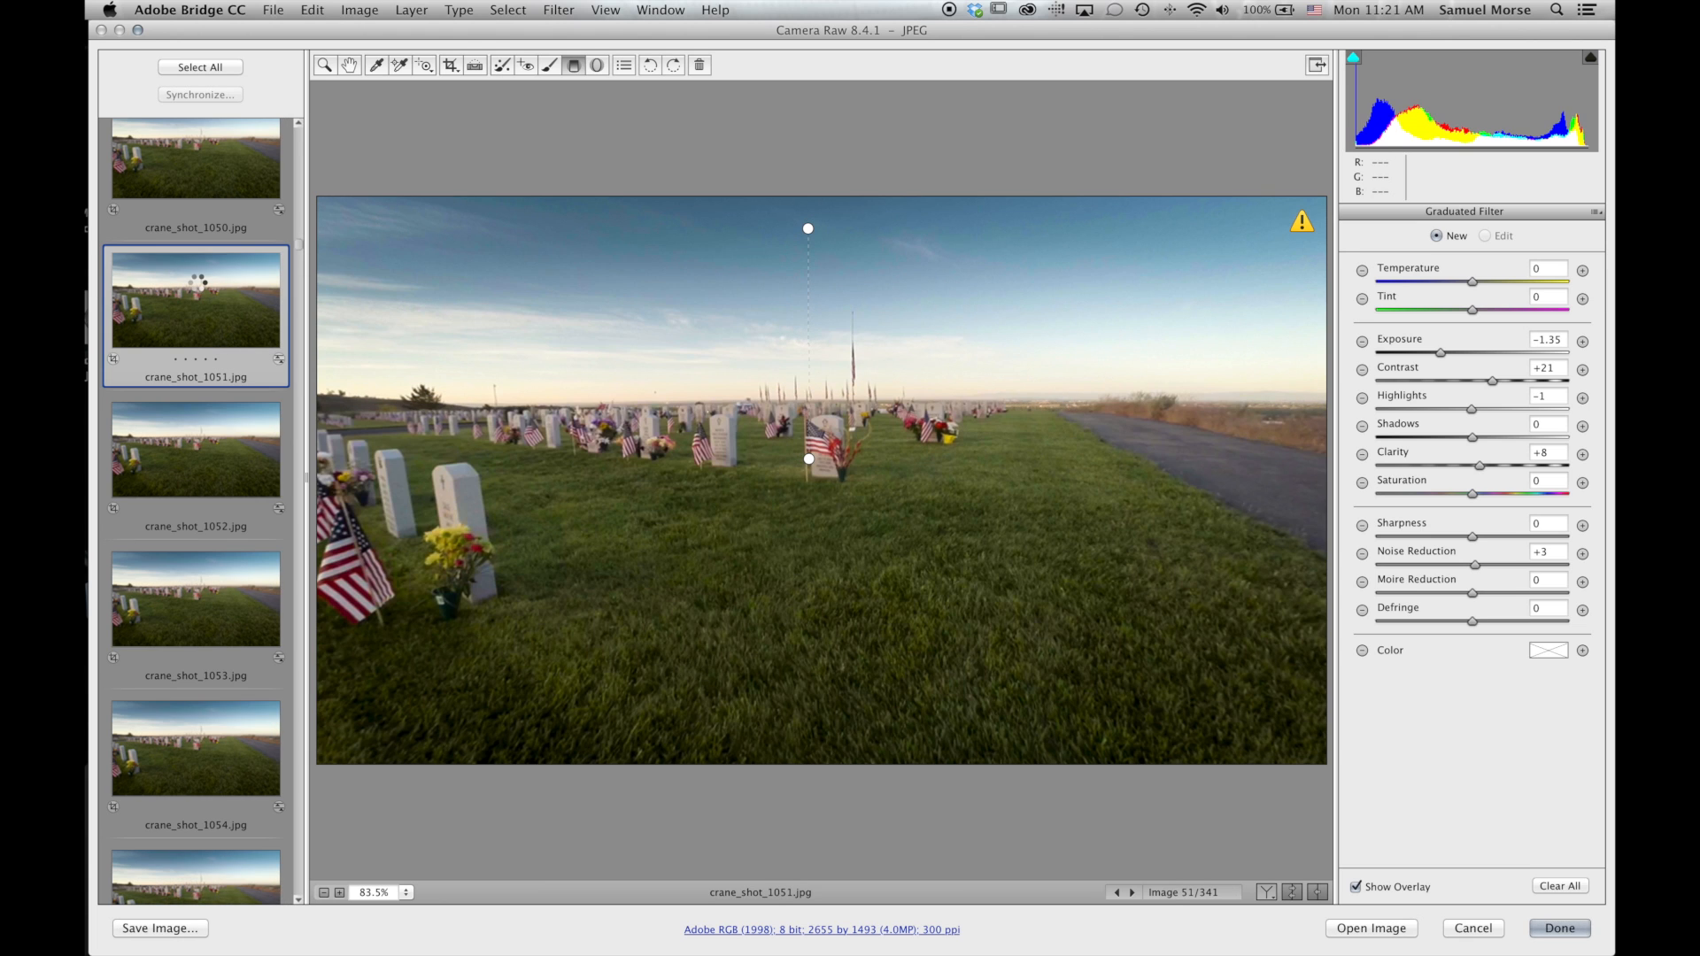
scroll(197, 282, up, 10)
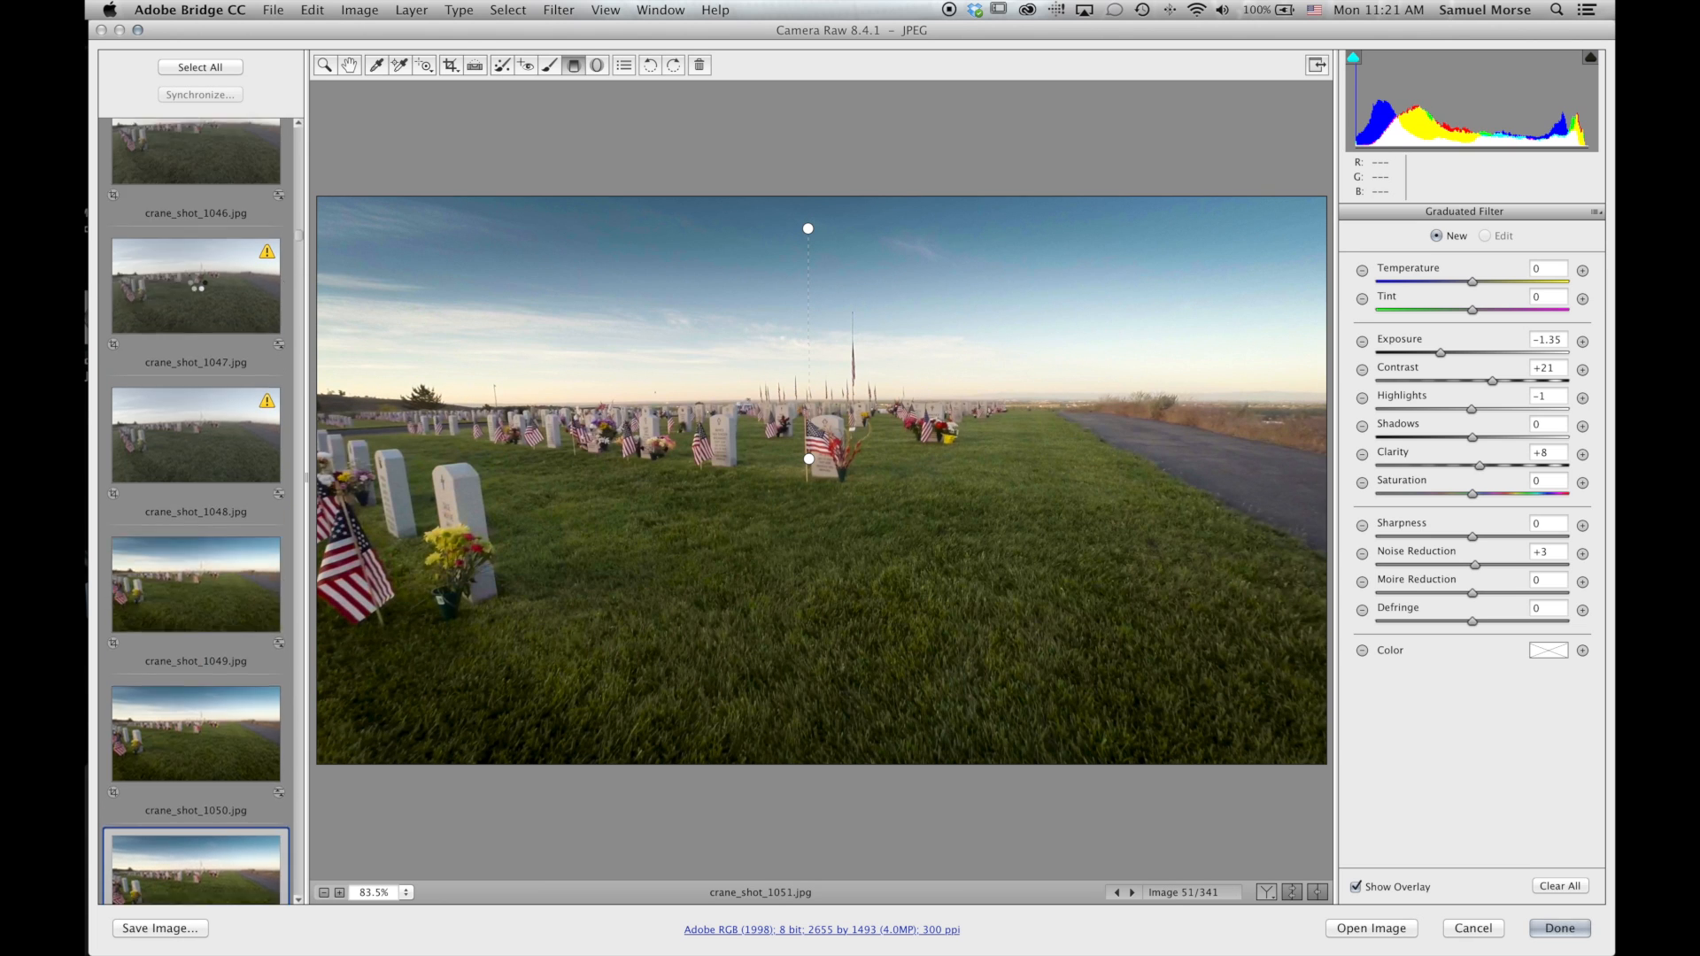
scroll(199, 285, up, 1)
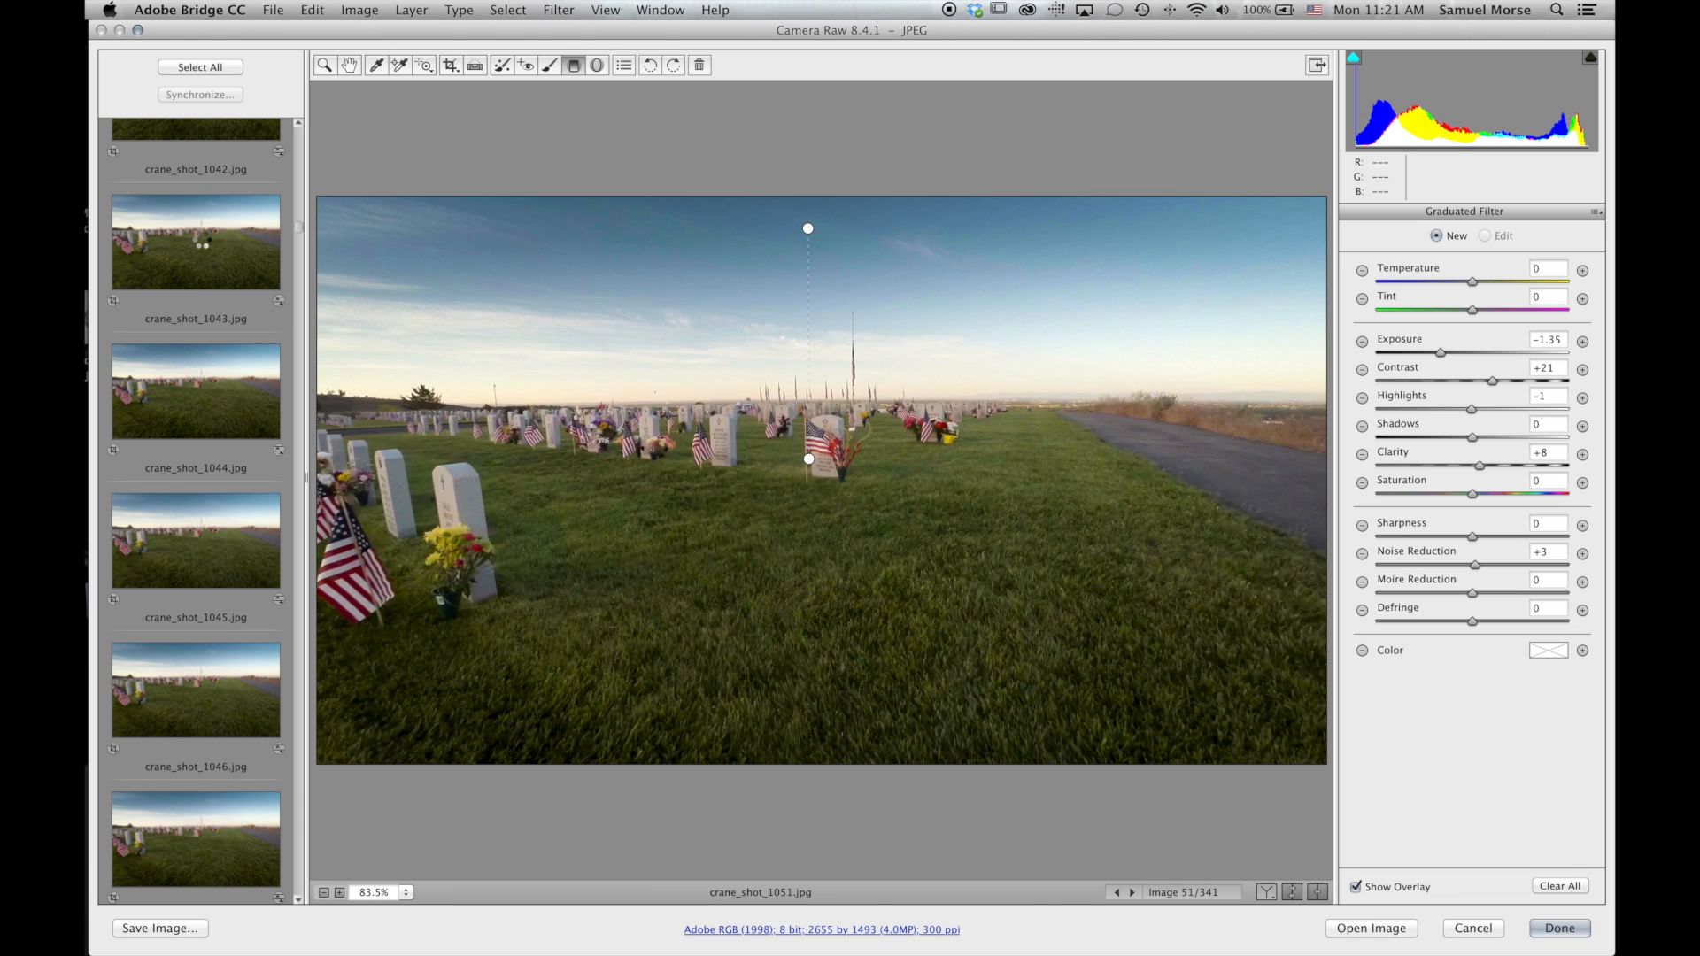
click(202, 245)
scroll(199, 252, up, 15)
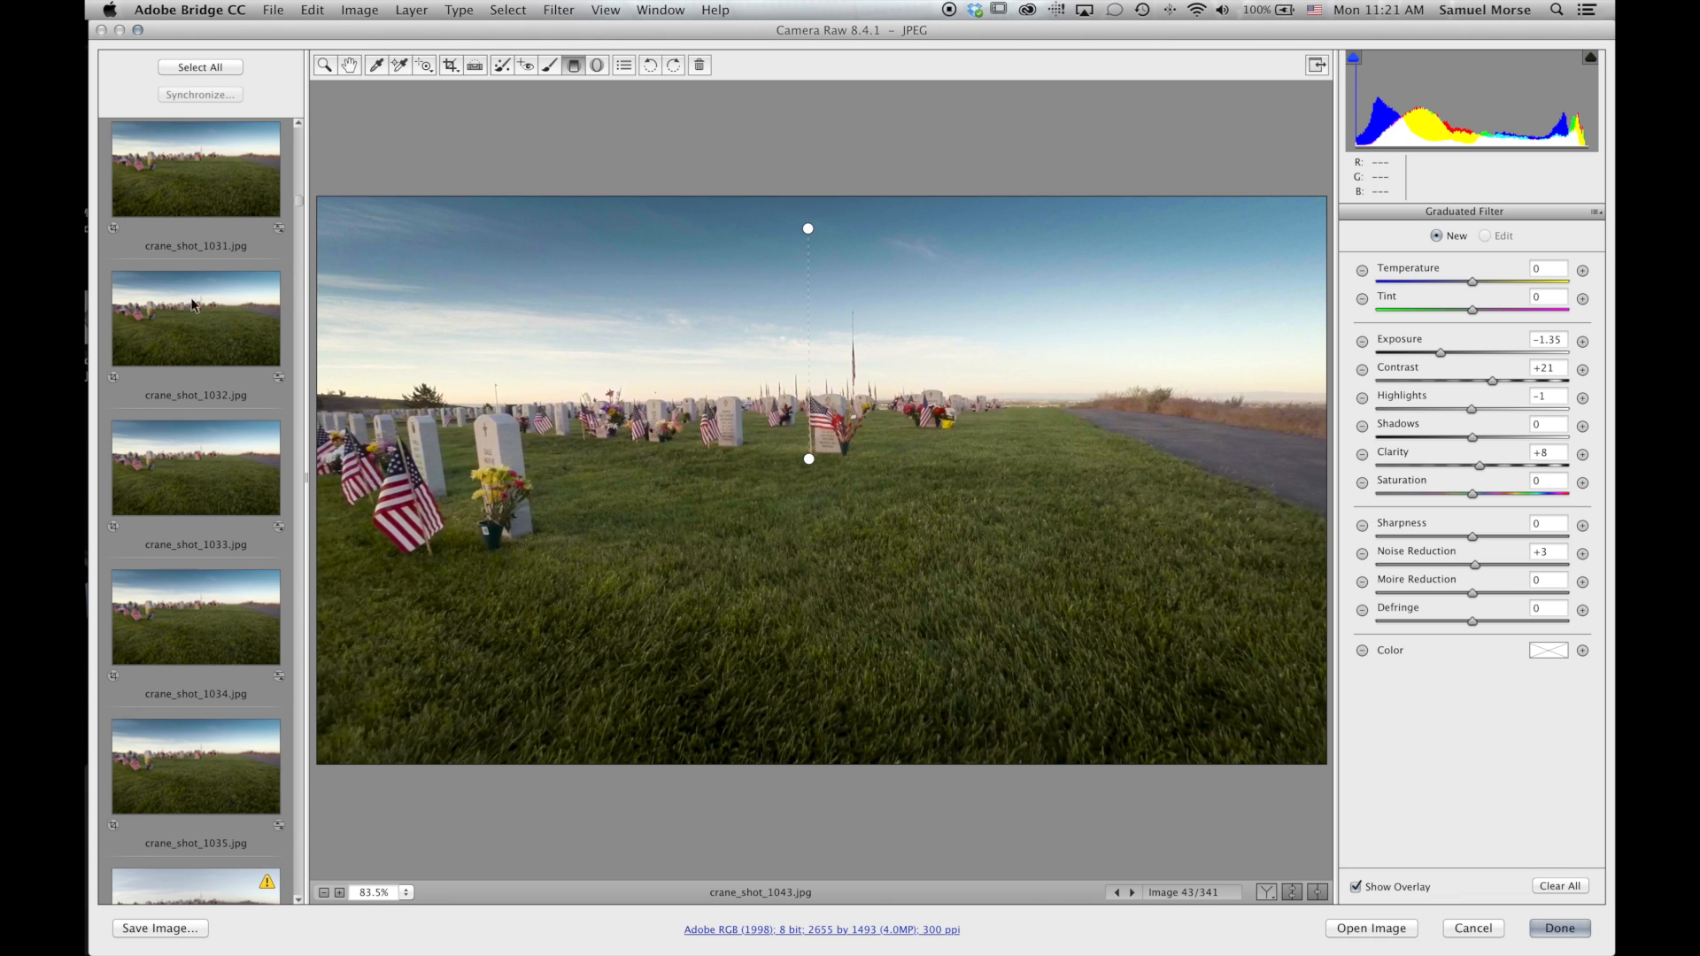
click(192, 313)
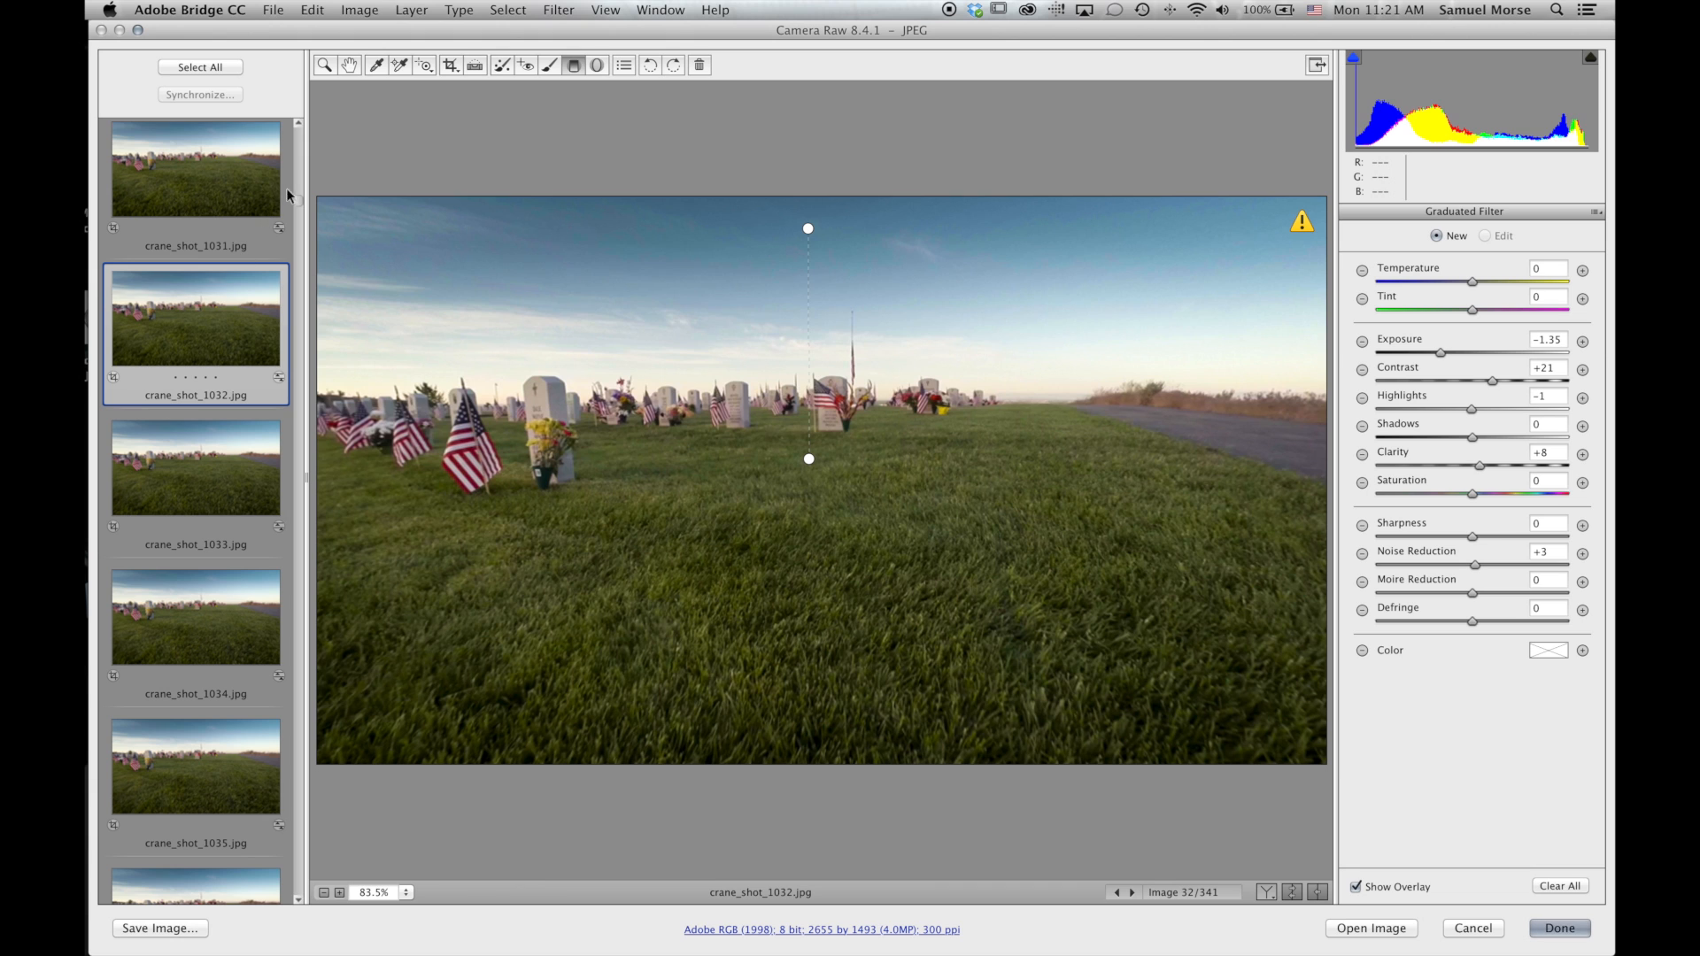
drag(298, 202, 266, 776)
click(174, 595)
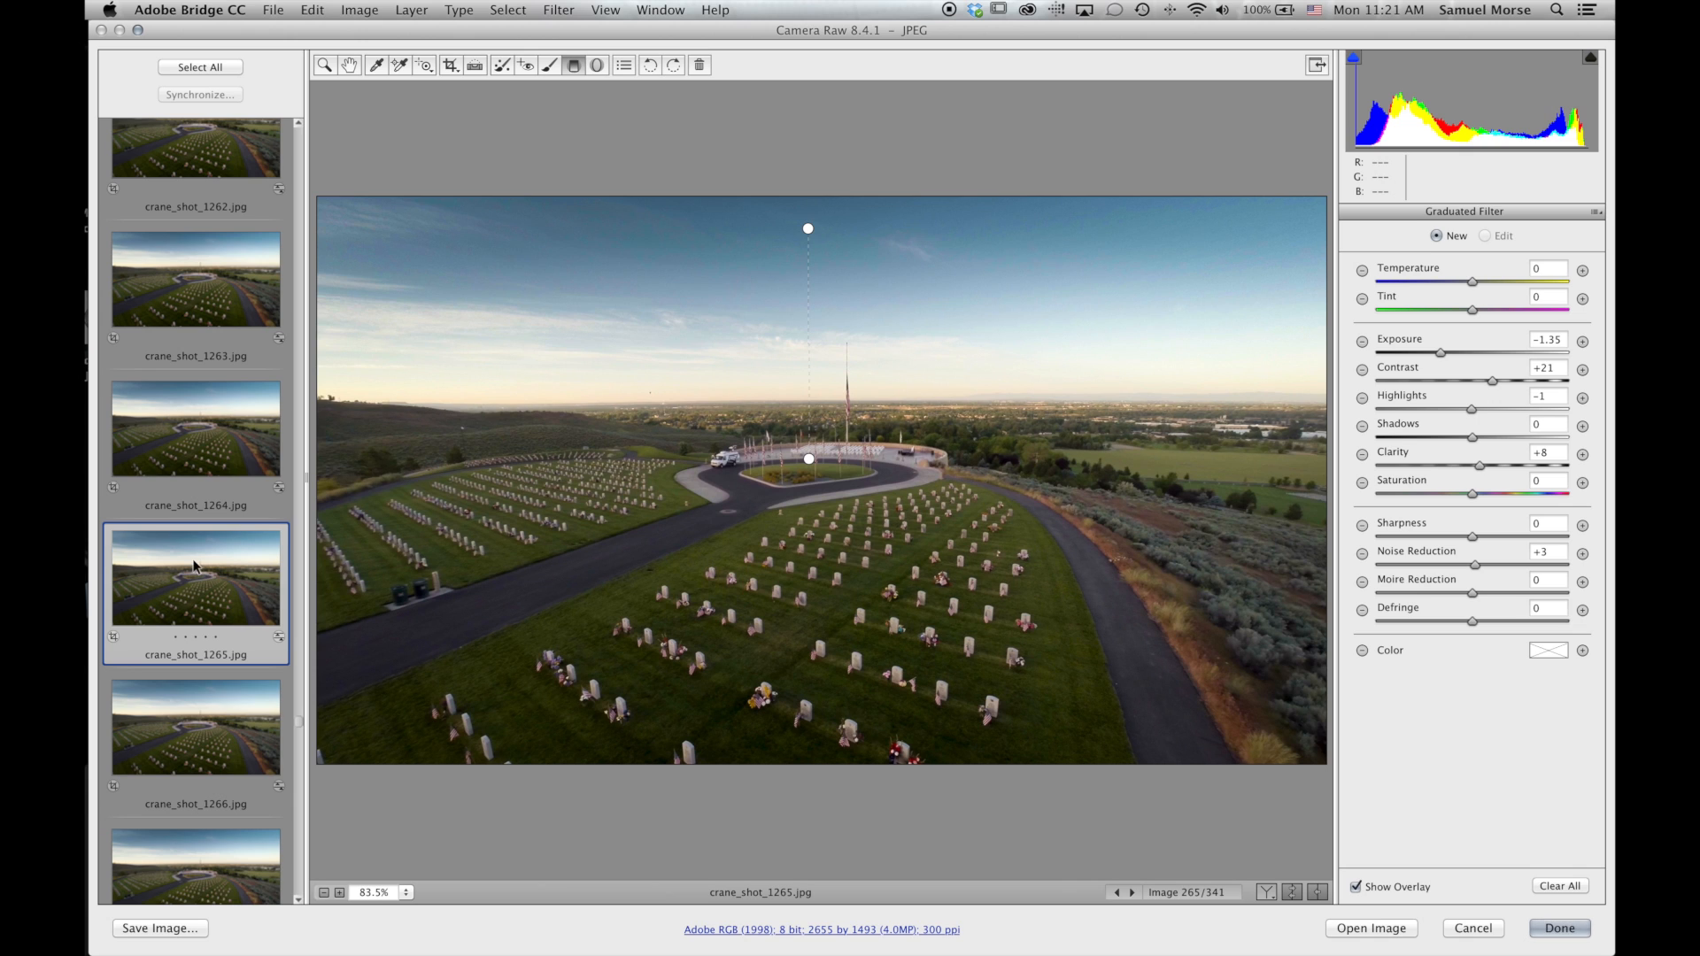
Select all frames of the sequence and open their save options.
key(super+a)
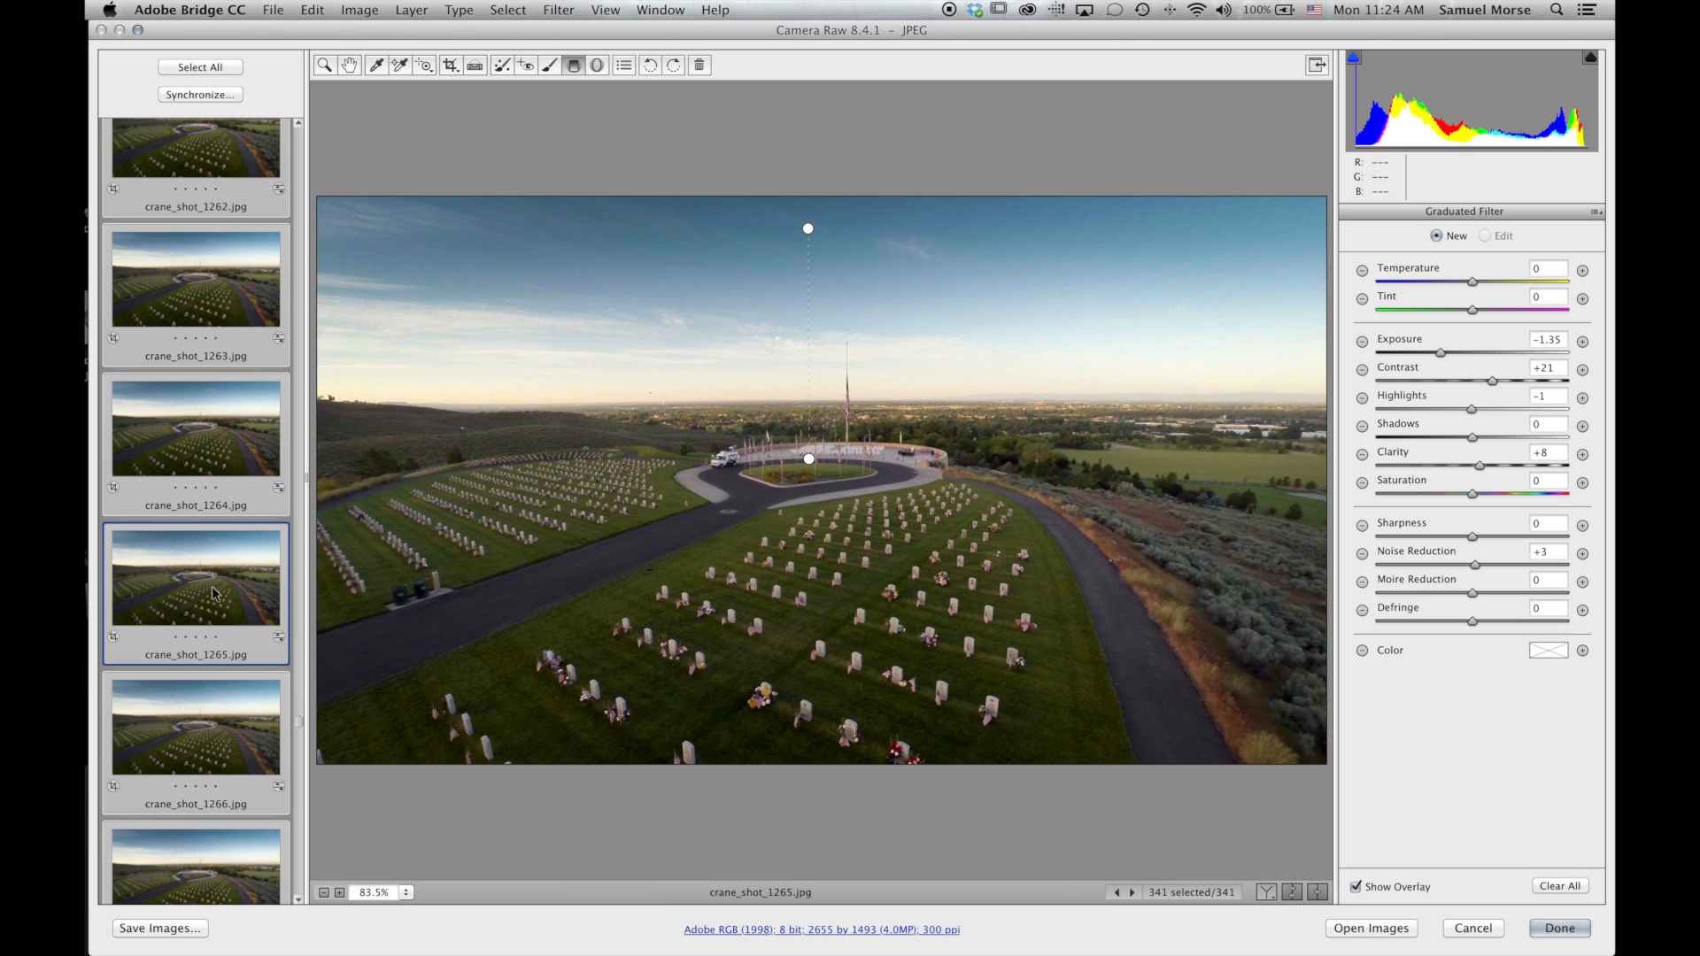
click(213, 593)
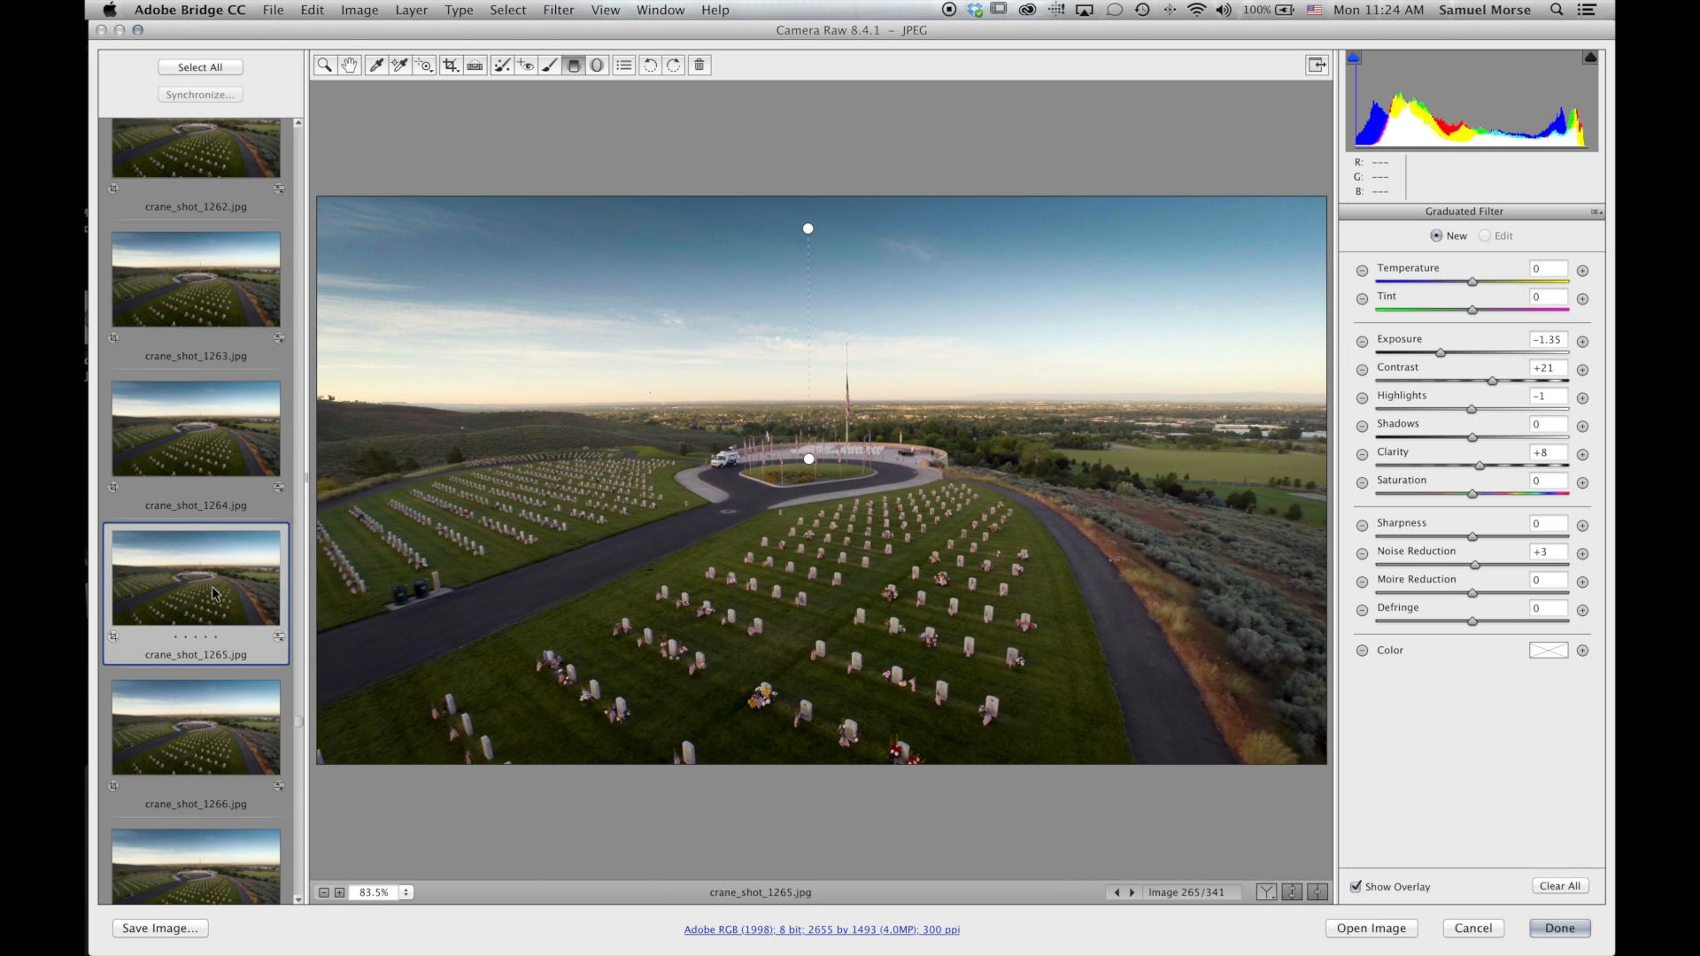
key(super+a)
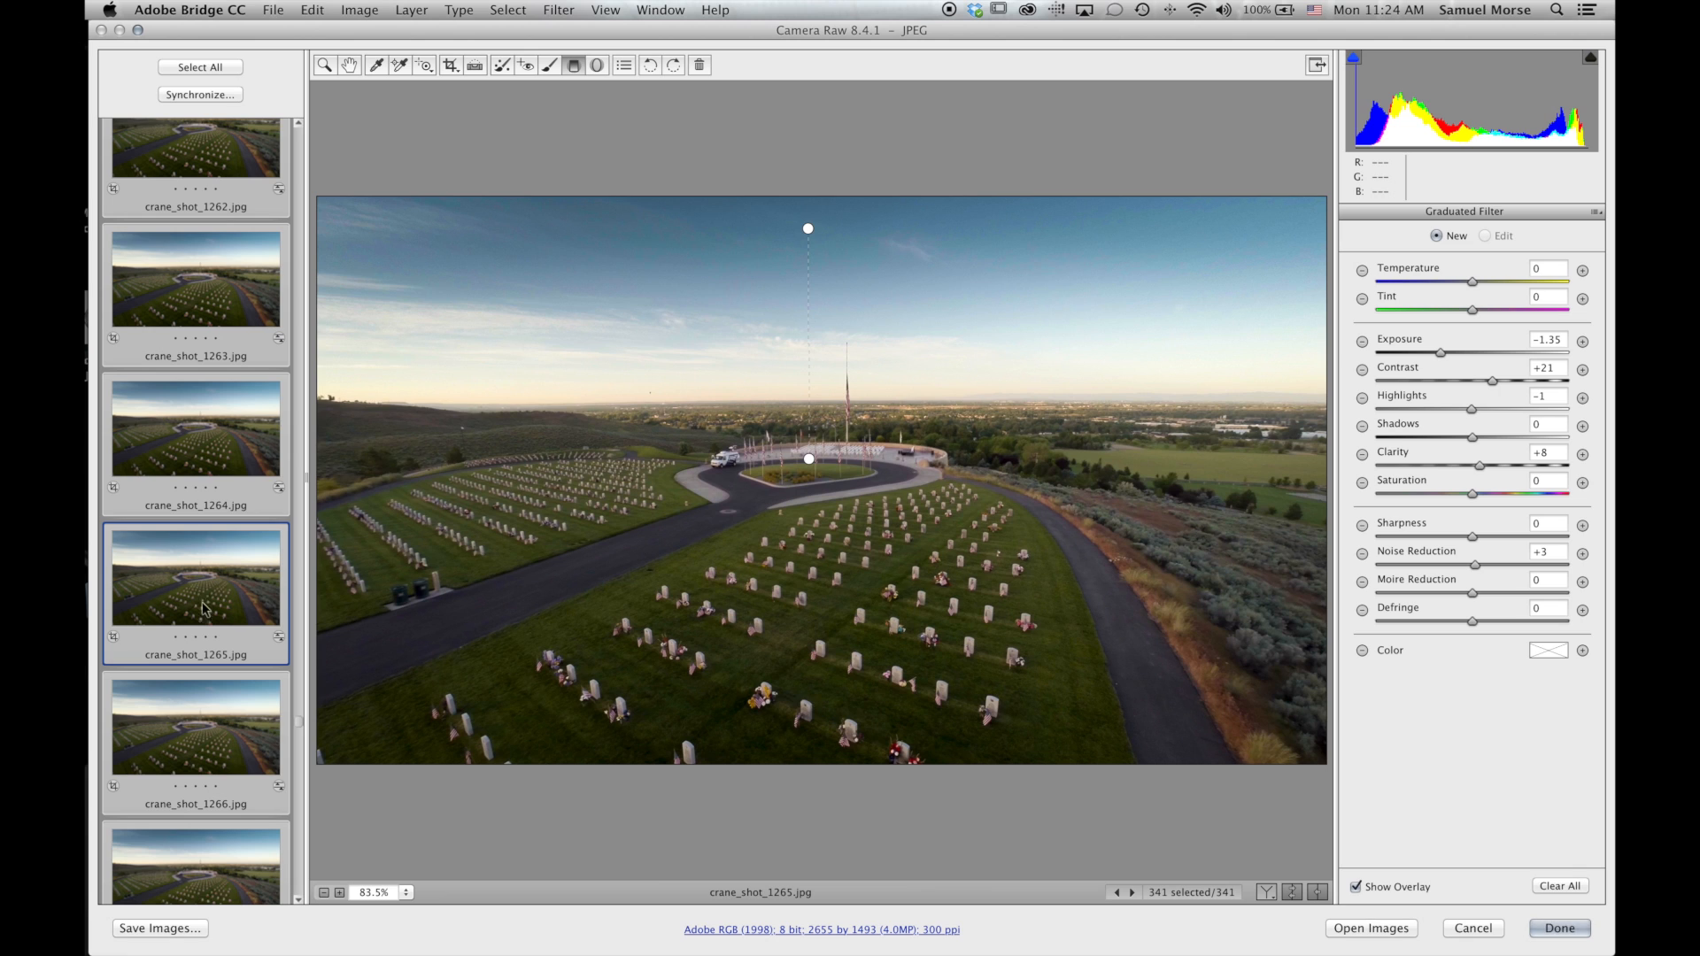
click(158, 929)
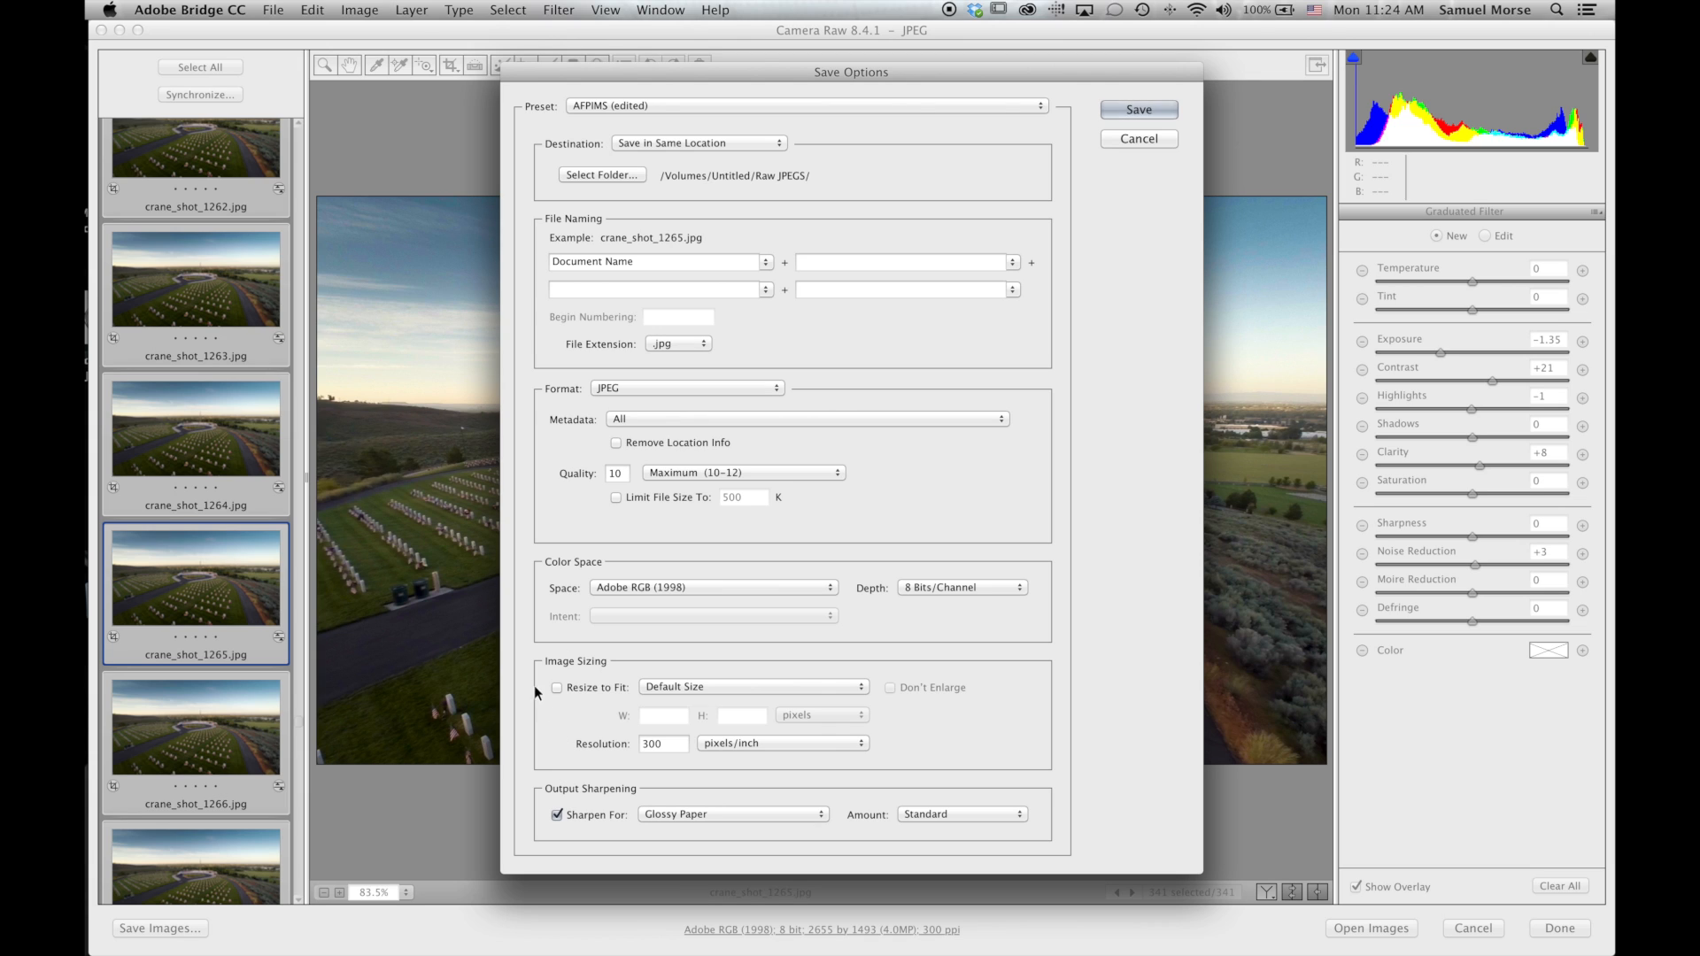
Save the frames as JPEGs resized to 1920 by 1080 pixels at 72 pixels/inch, and check the save status.
click(556, 688)
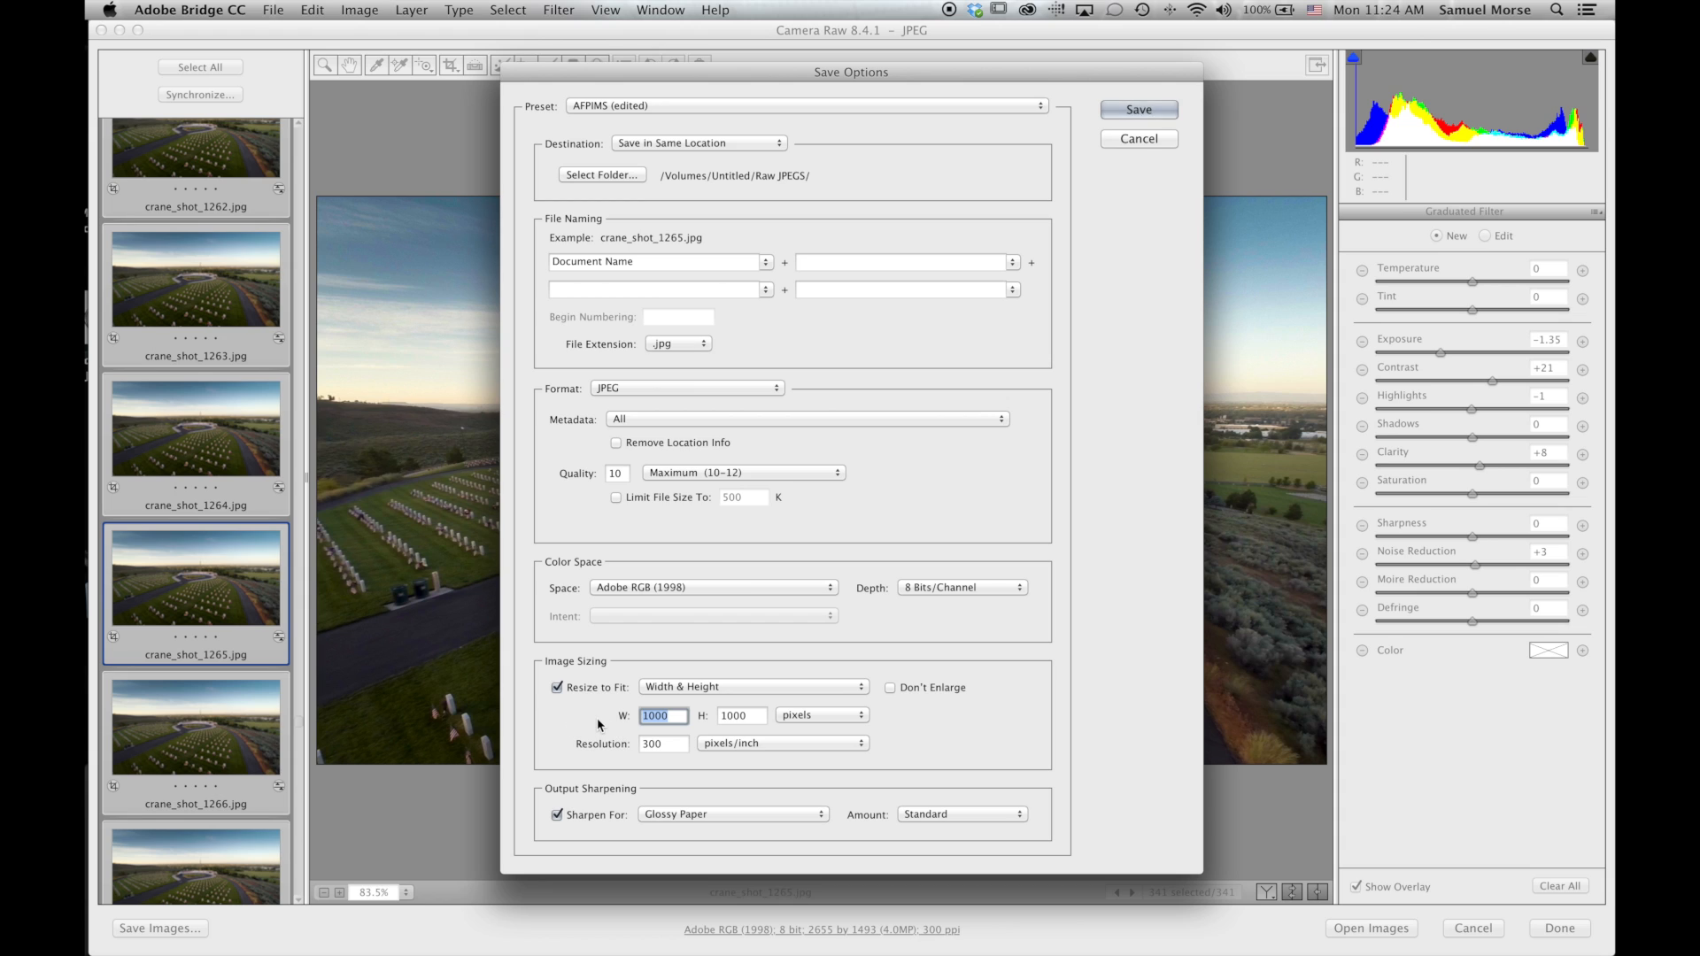
text(1920)
key(Tab)
text(1)
key(Tab)
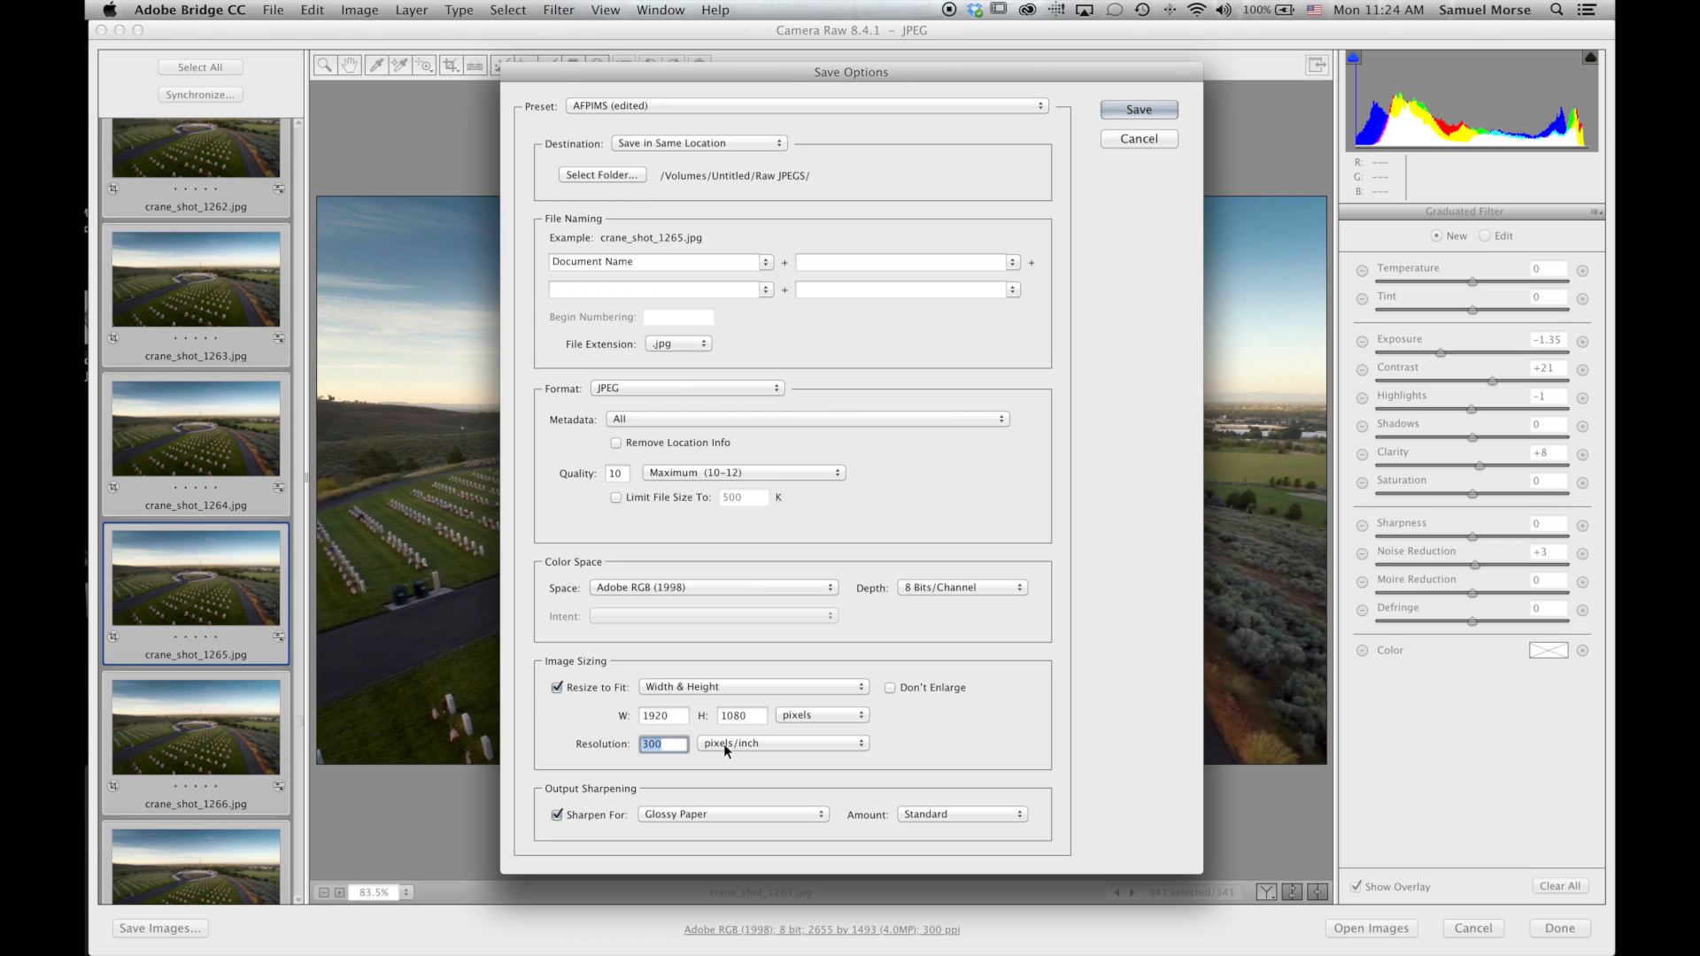
text(72)
click(1126, 109)
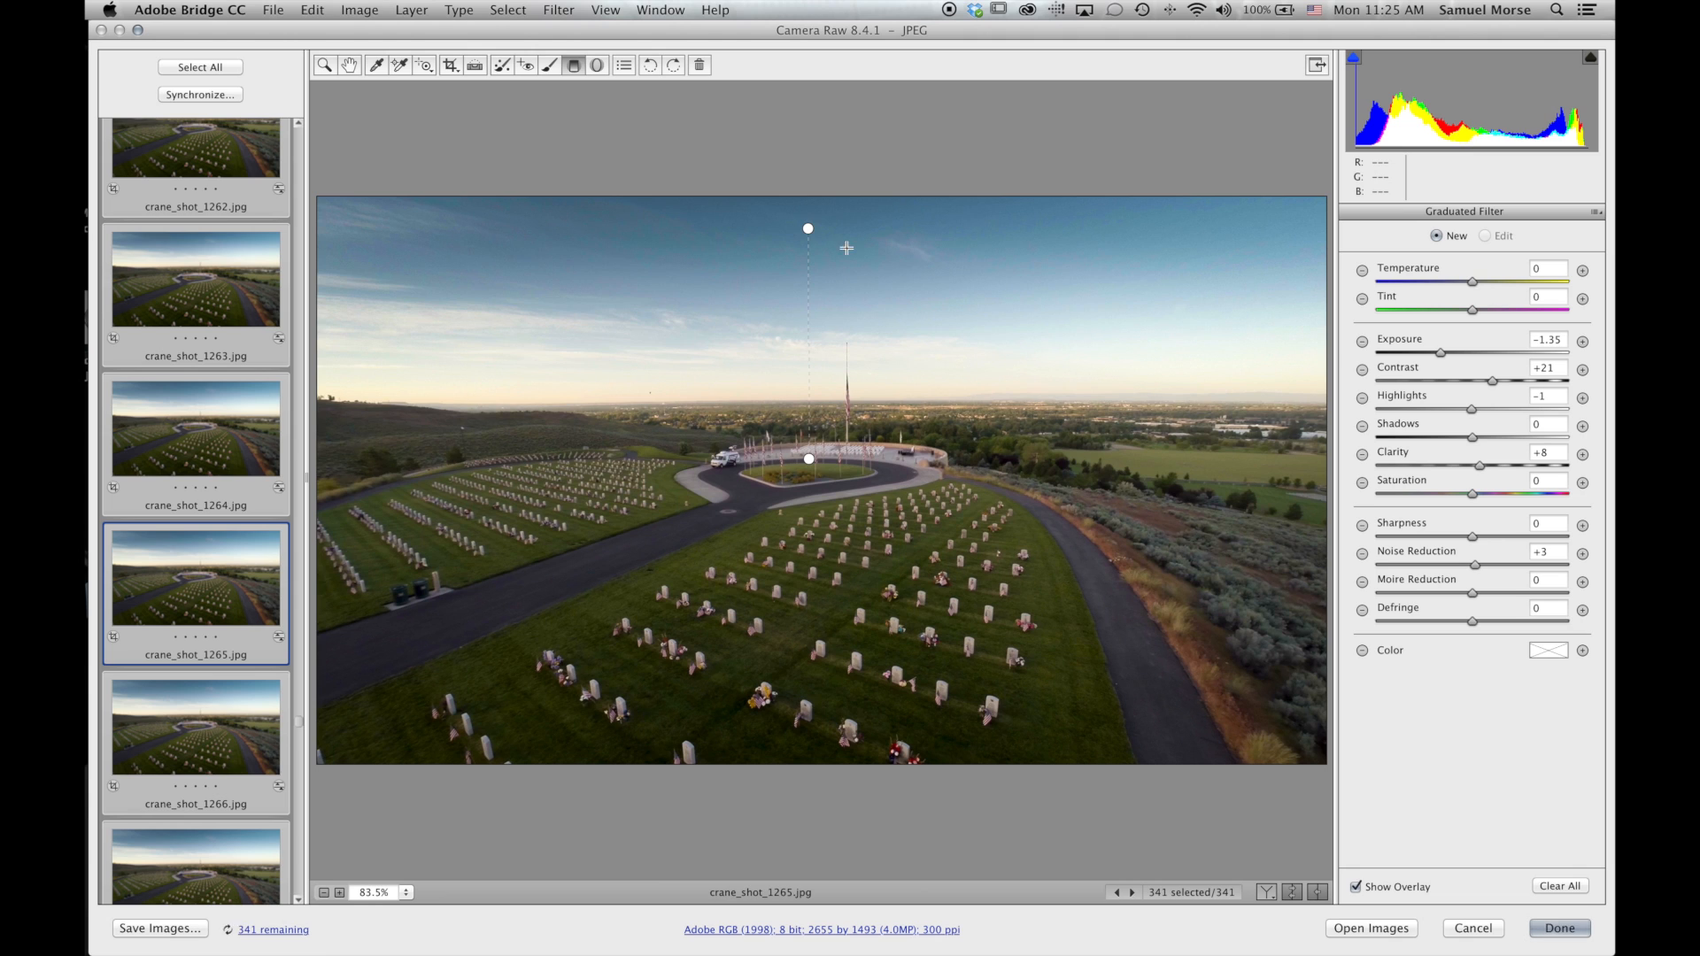
click(279, 931)
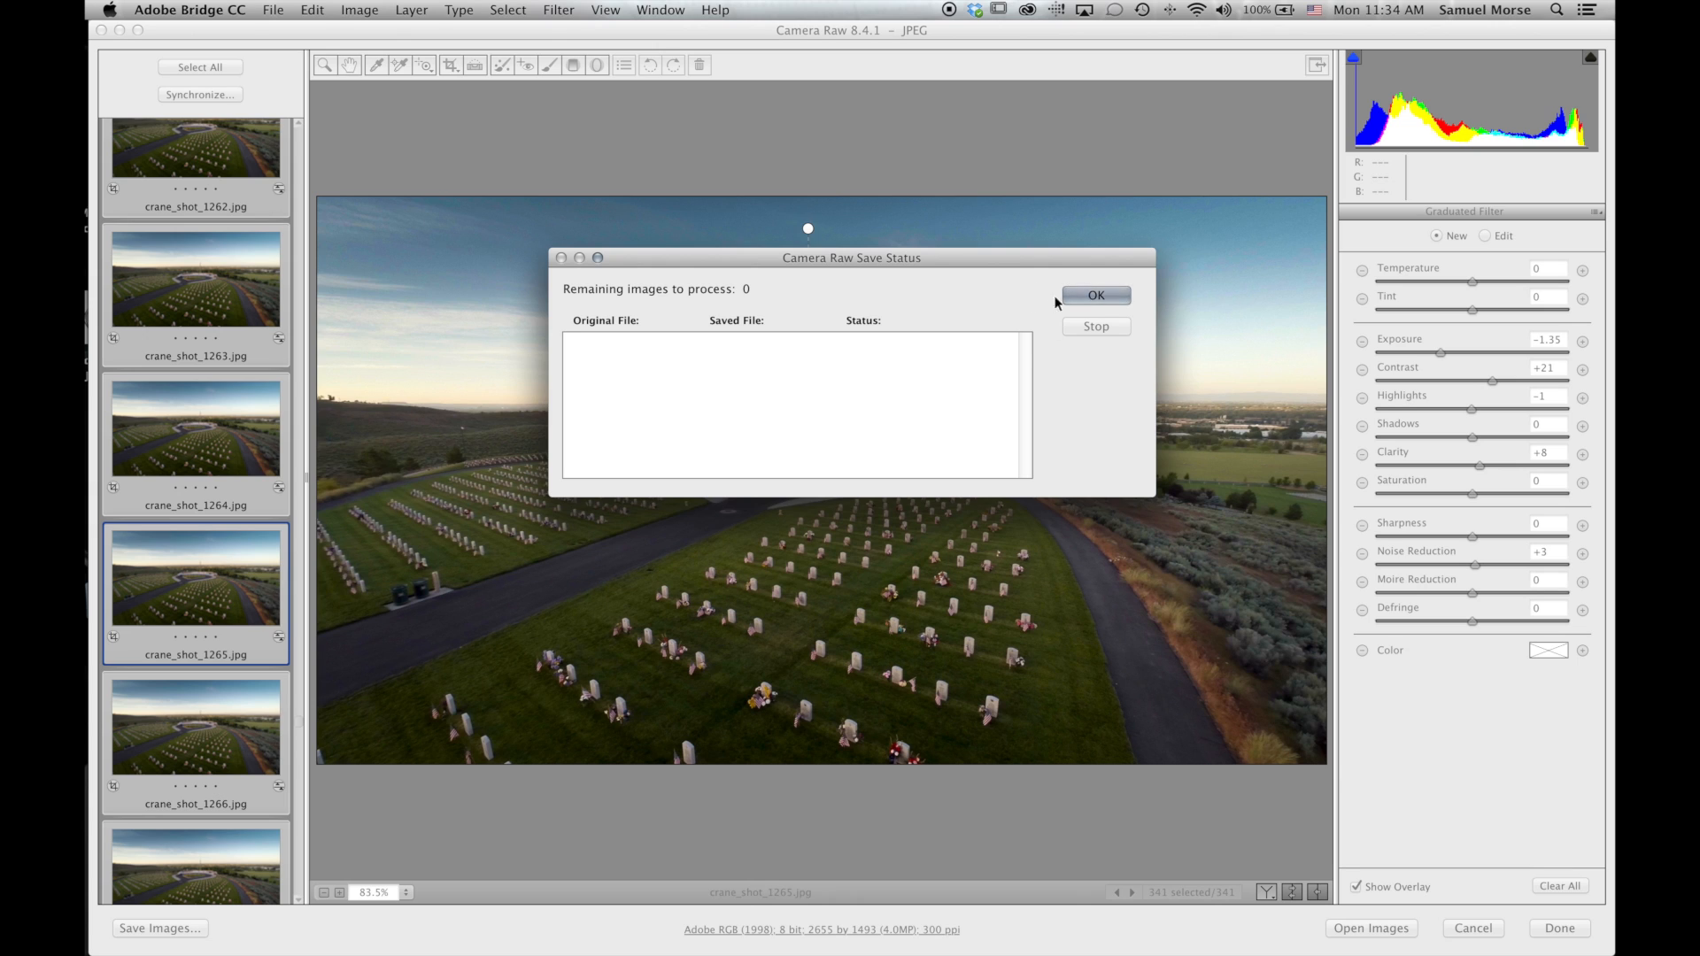
click(1101, 295)
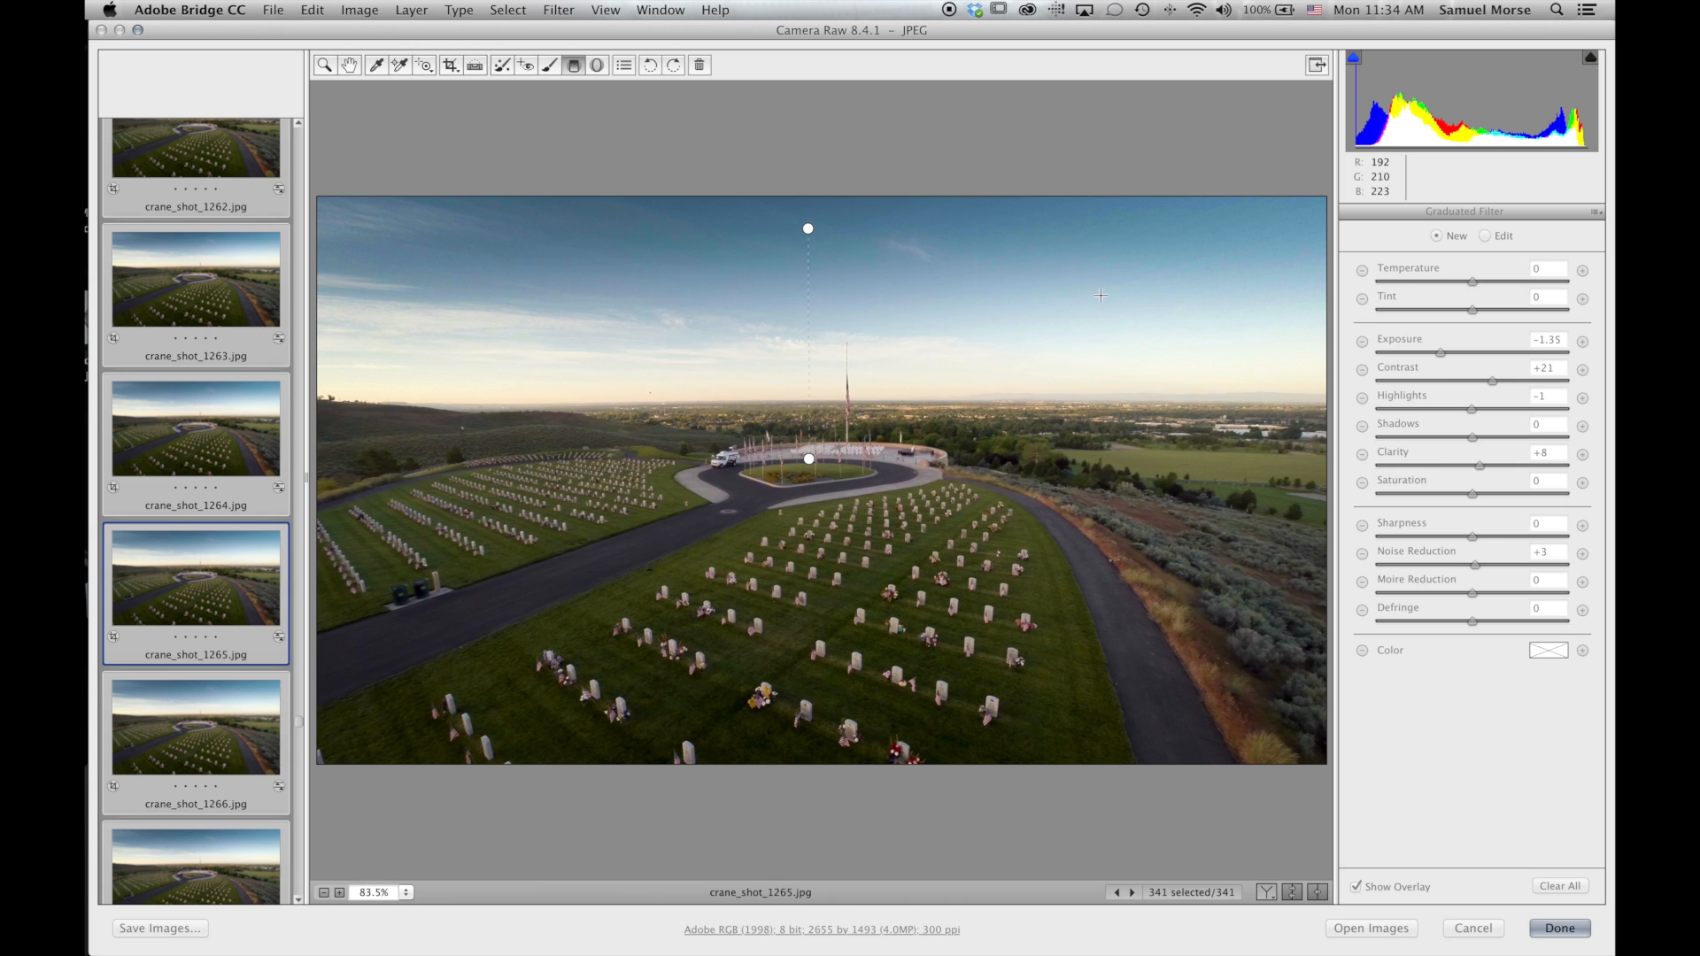
Finish the Camera Raw edits on all frames and preview crane_shot_1048.jpg in the Raw JPEGS folder.
click(1558, 930)
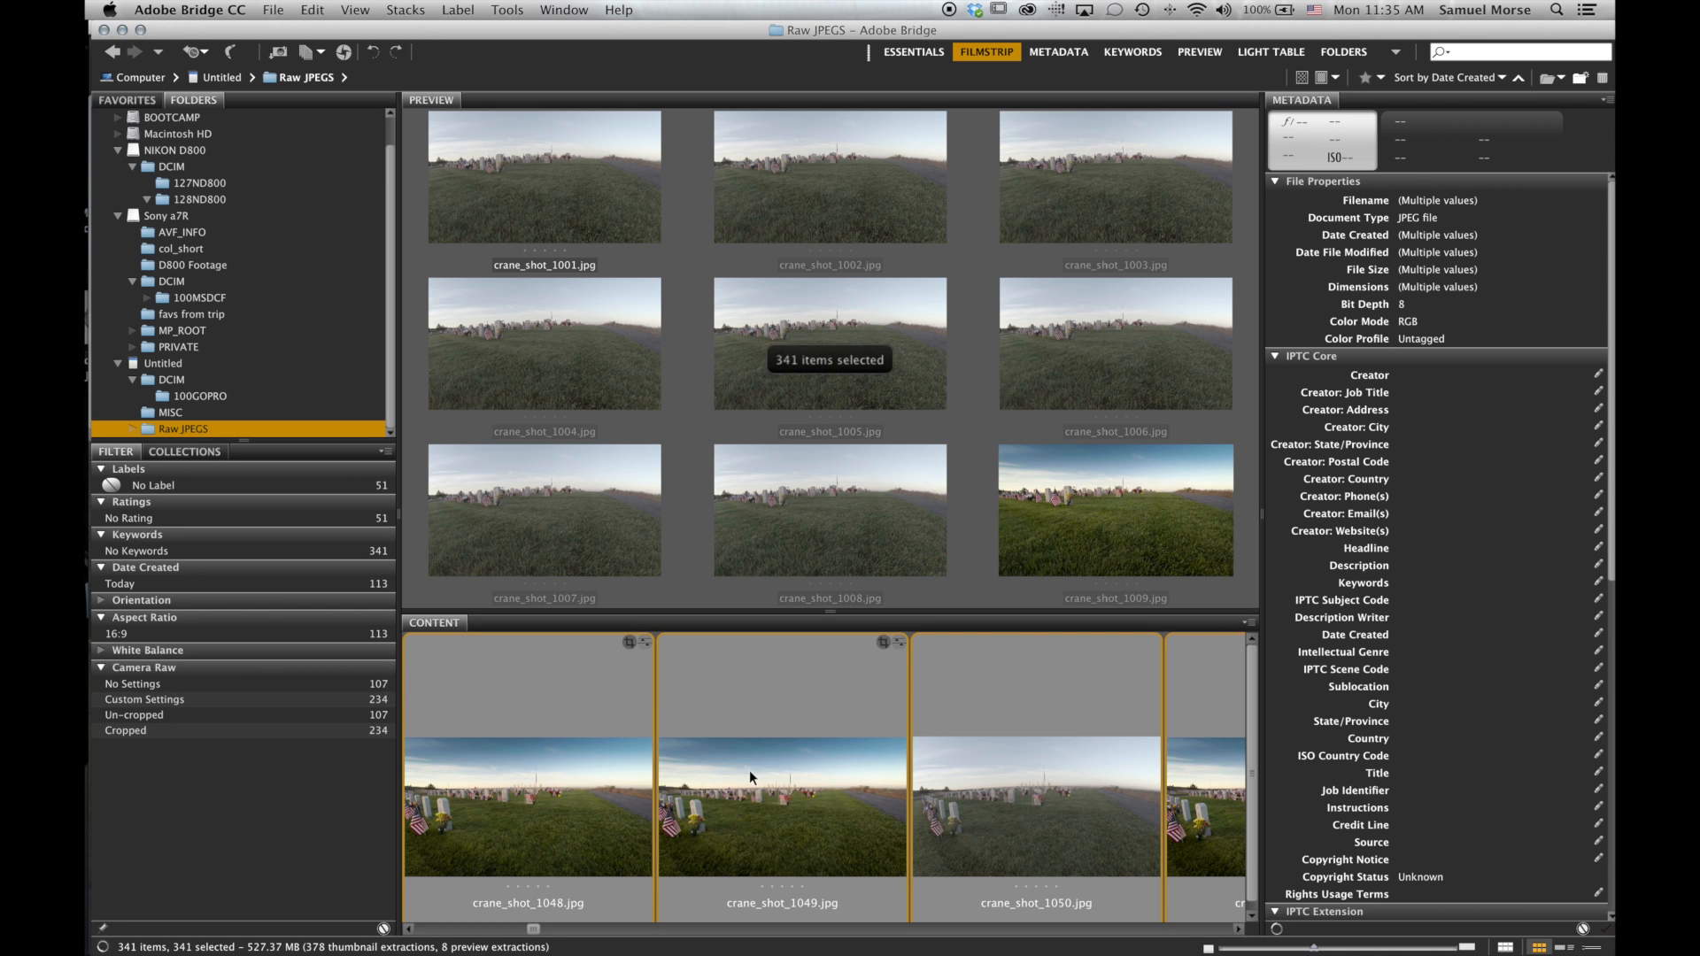
scroll(748, 771, right, 3)
scroll(748, 770, right, 5)
scroll(749, 770, left, 5)
scroll(749, 770, left, 3)
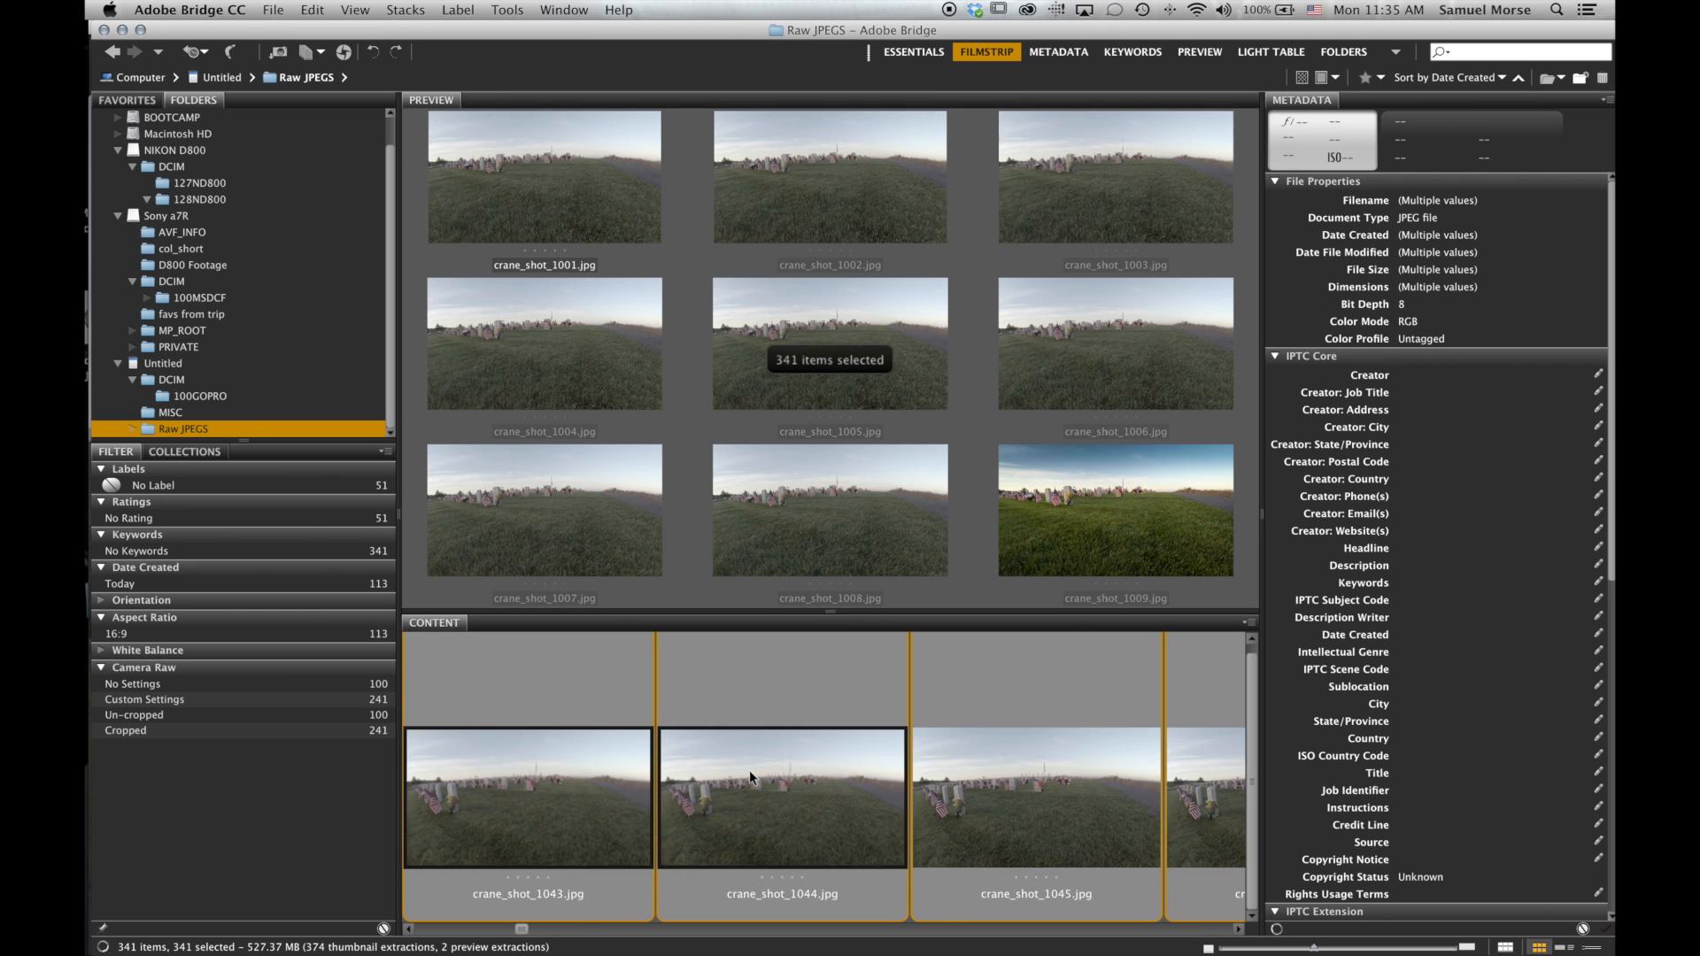
scroll(749, 770, right, 1)
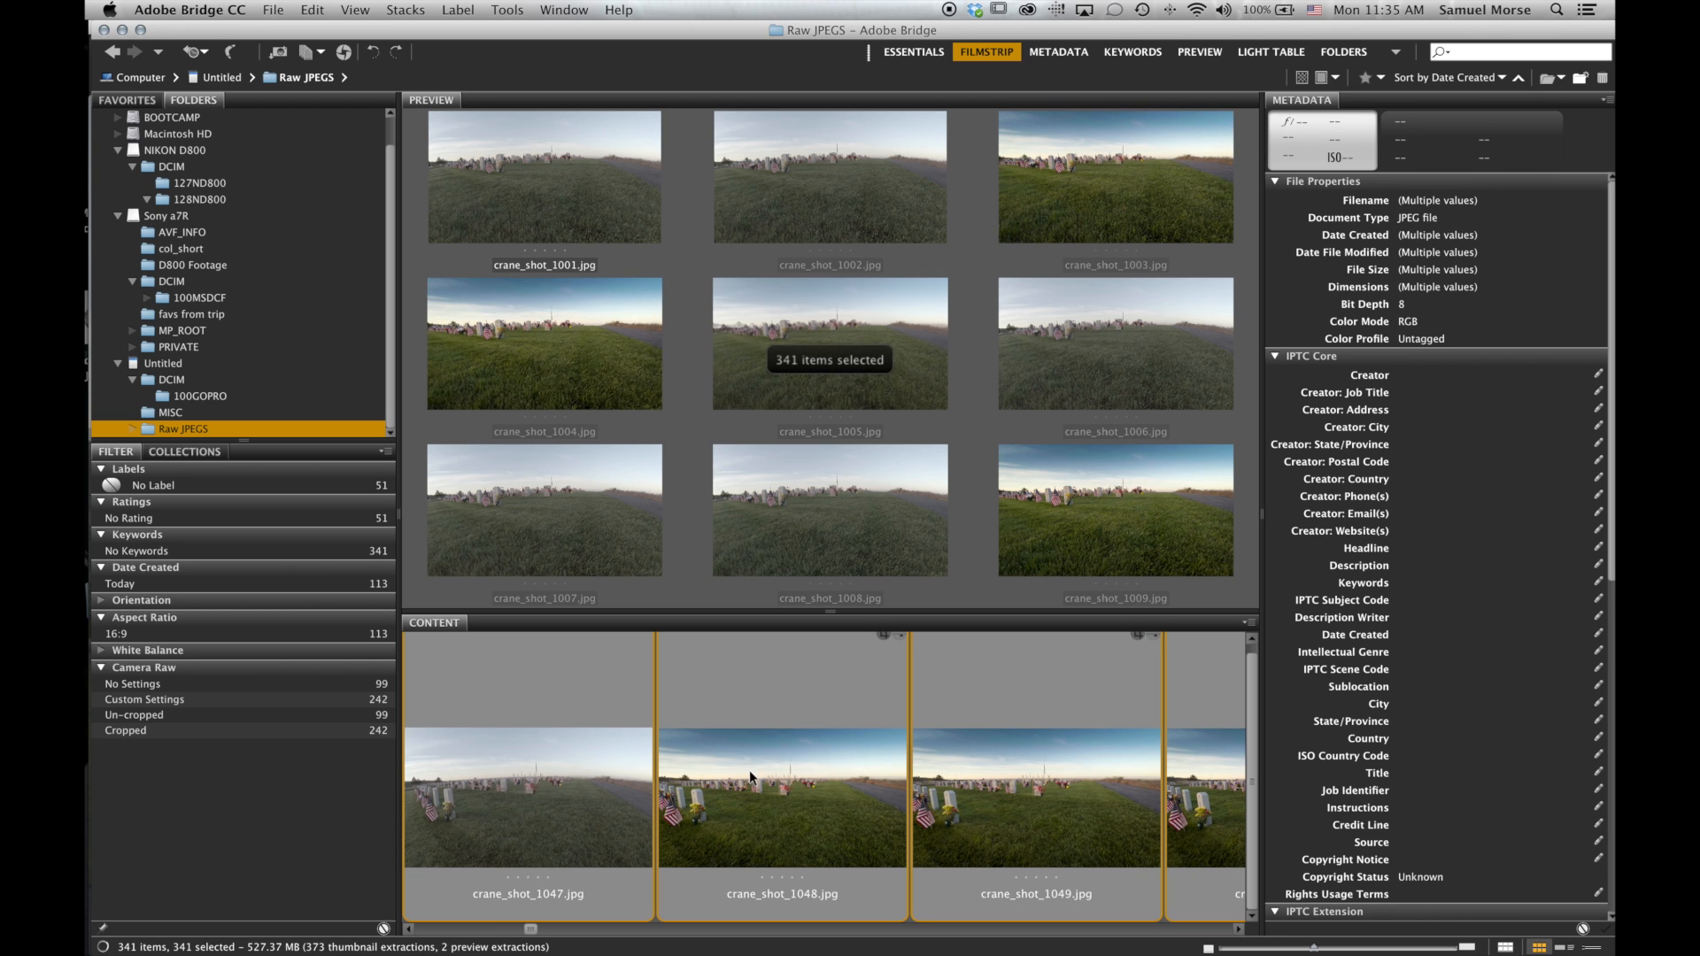
click(749, 777)
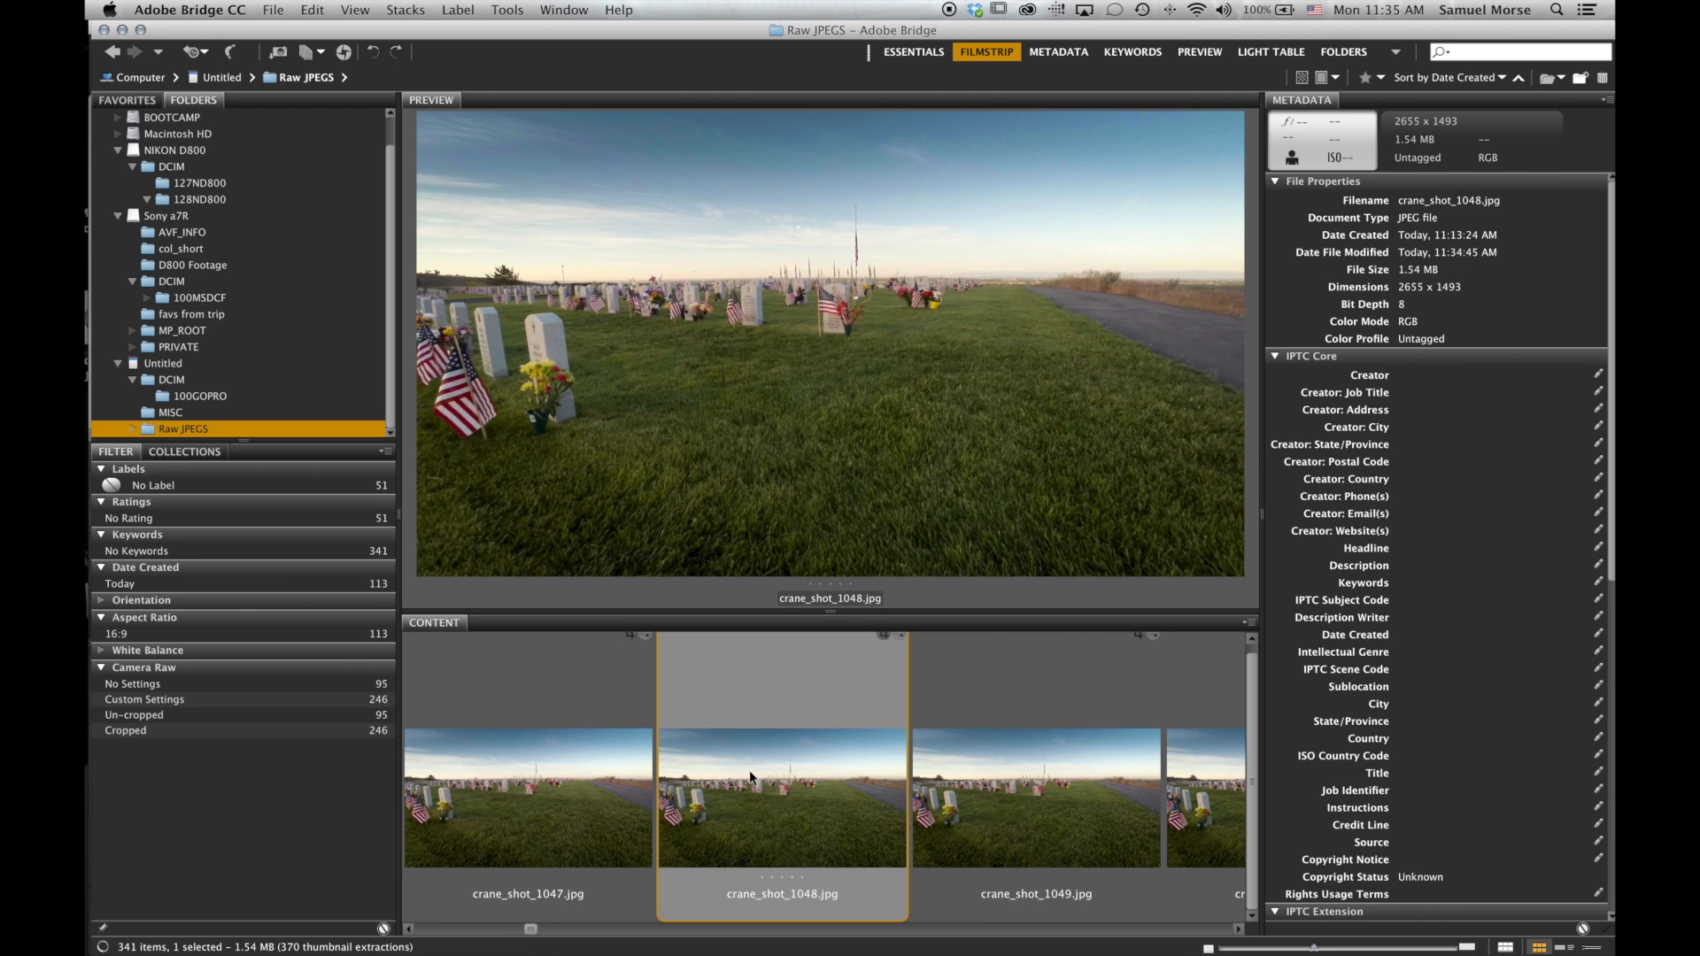
Compare the frames at the end of the sequence, including crane_shot_1338, 1339, 1000 and 1340, in the preview.
scroll(745, 759, right, 2)
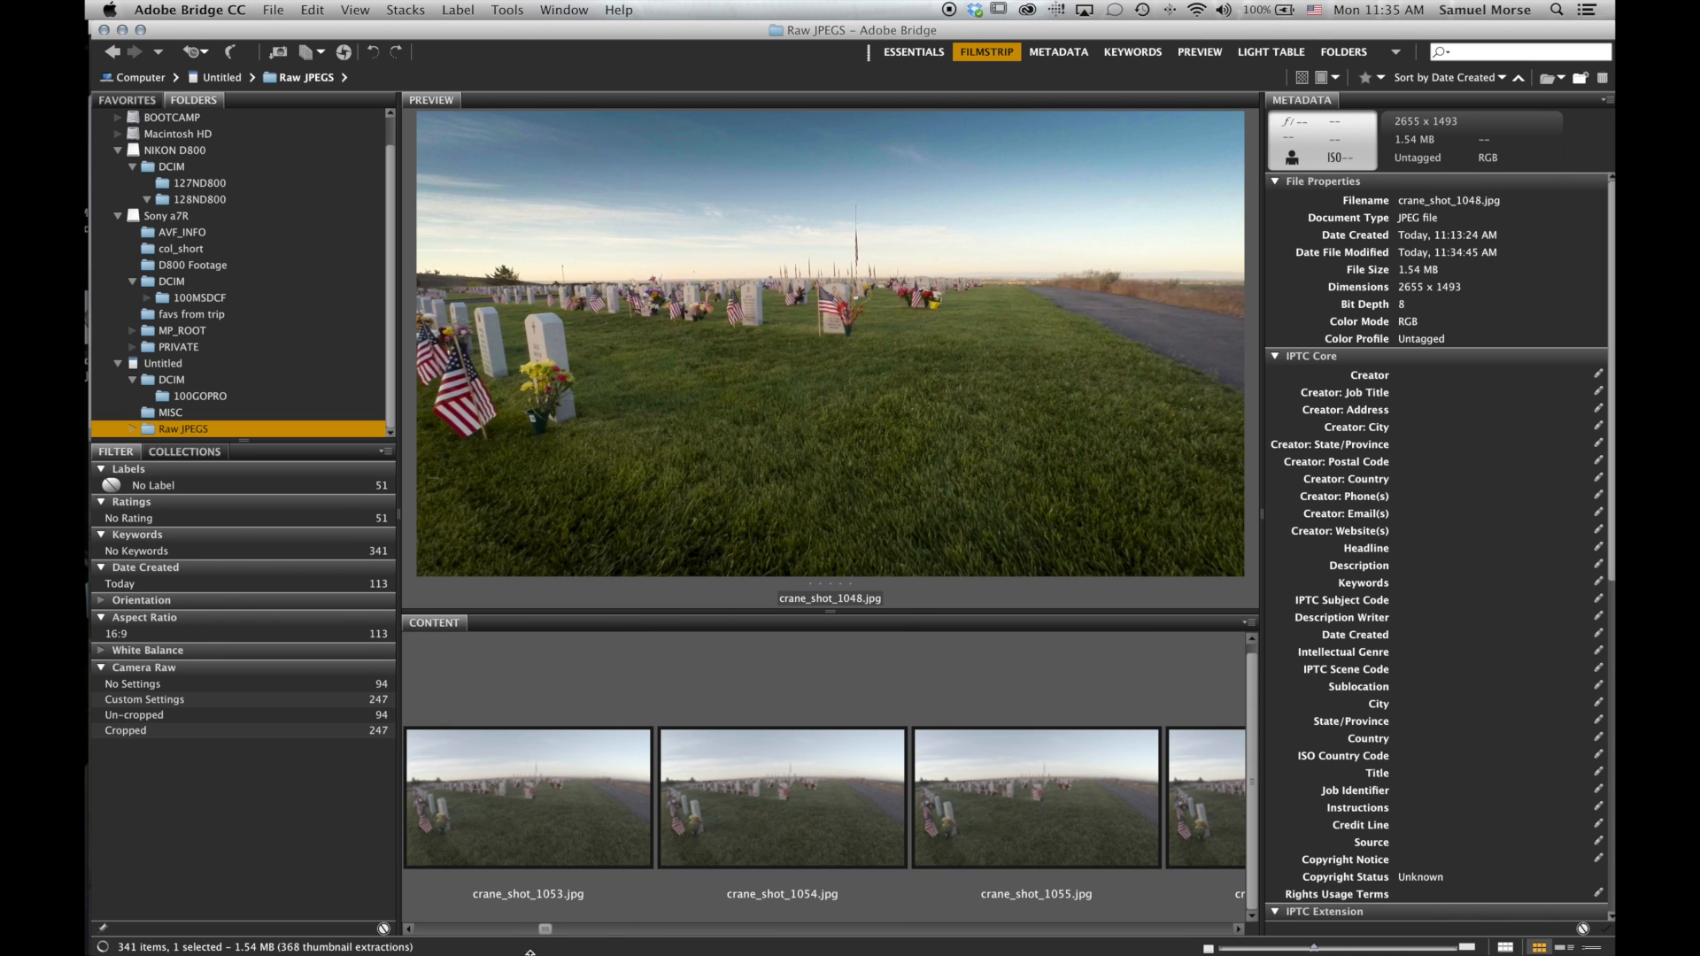
drag(546, 929, 1223, 929)
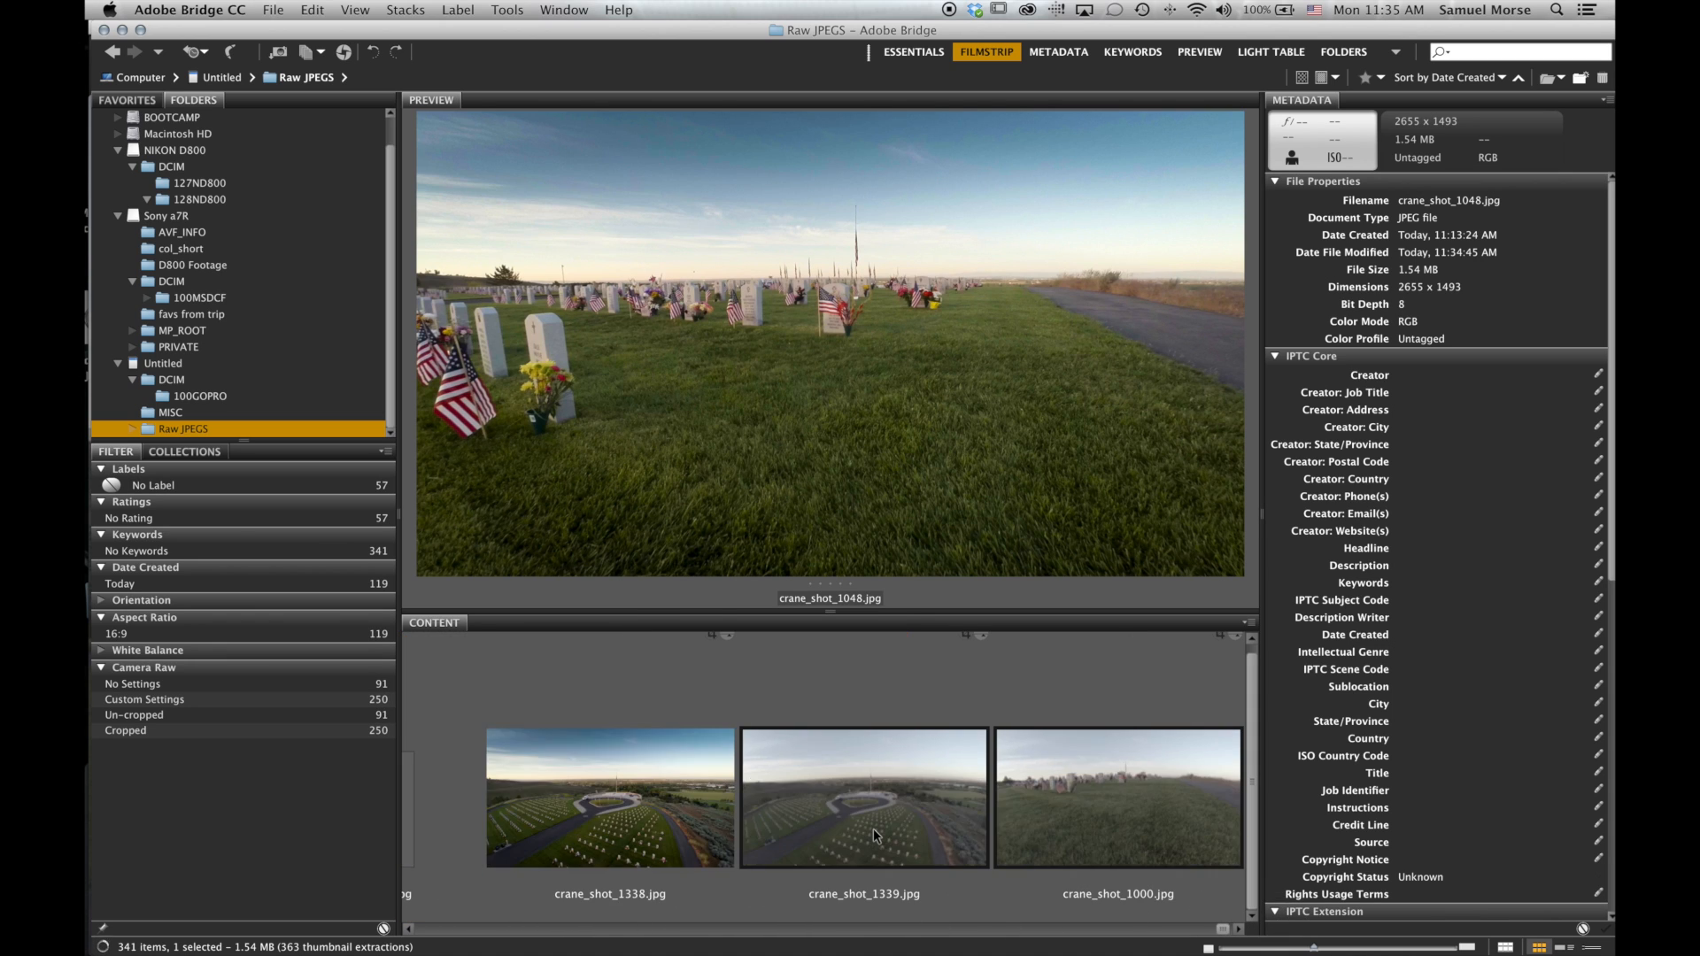
click(873, 827)
key(Left)
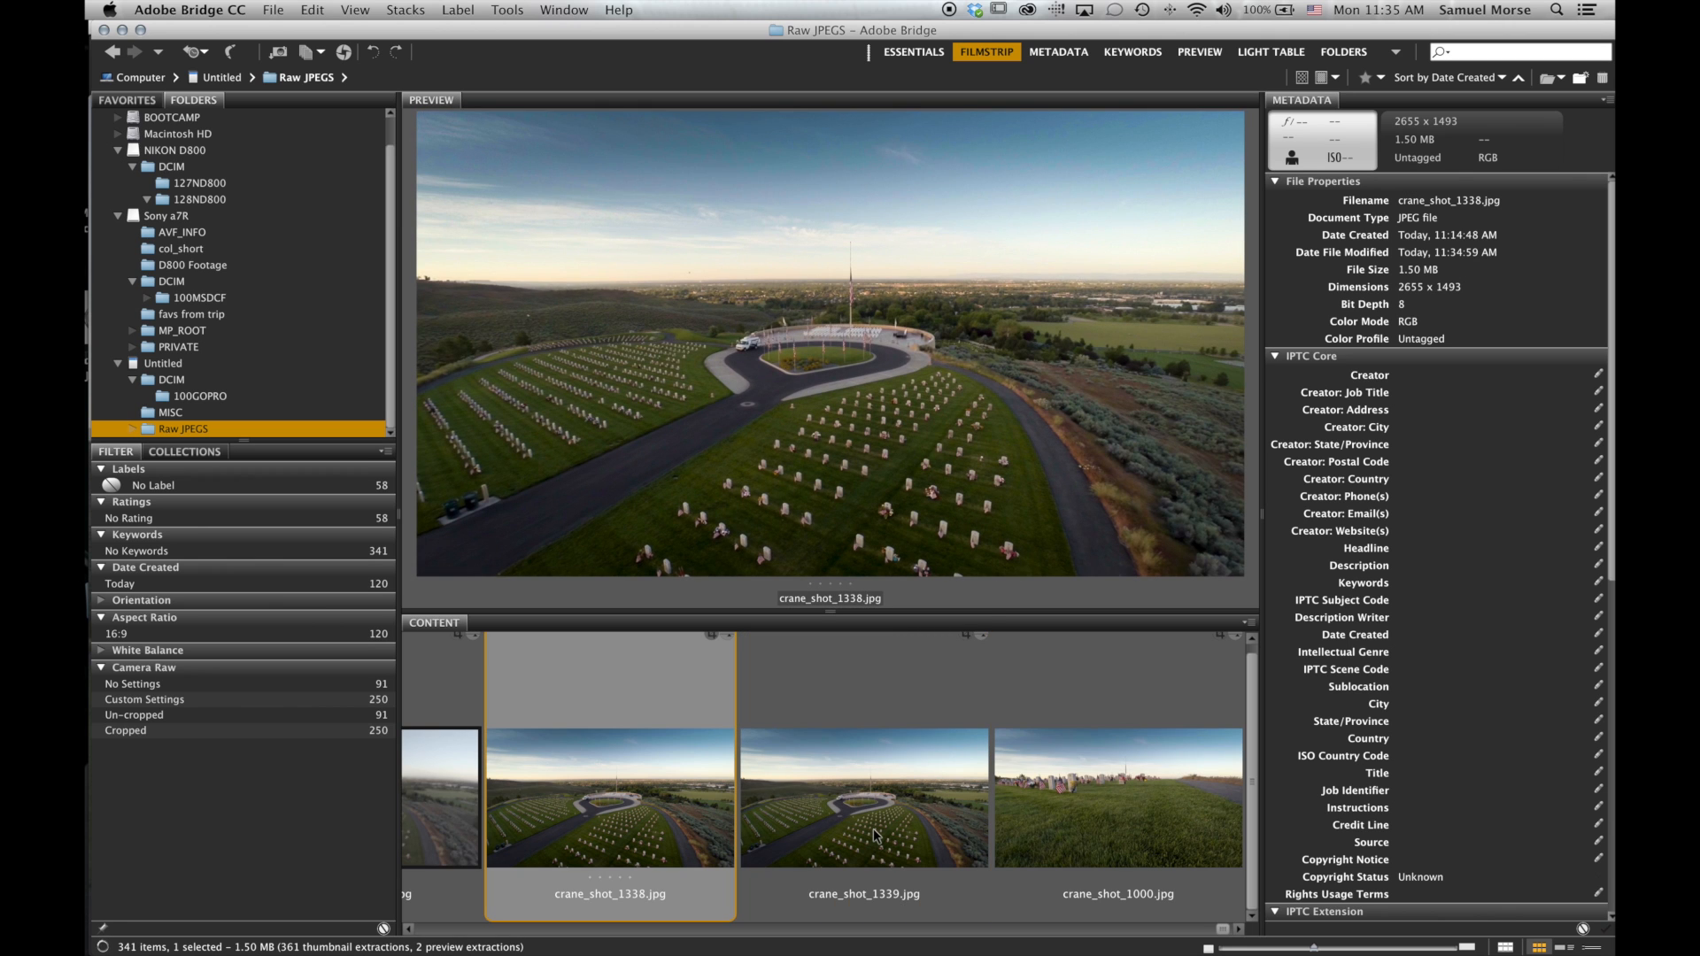
key(Right)
key(Right)
key(Right)
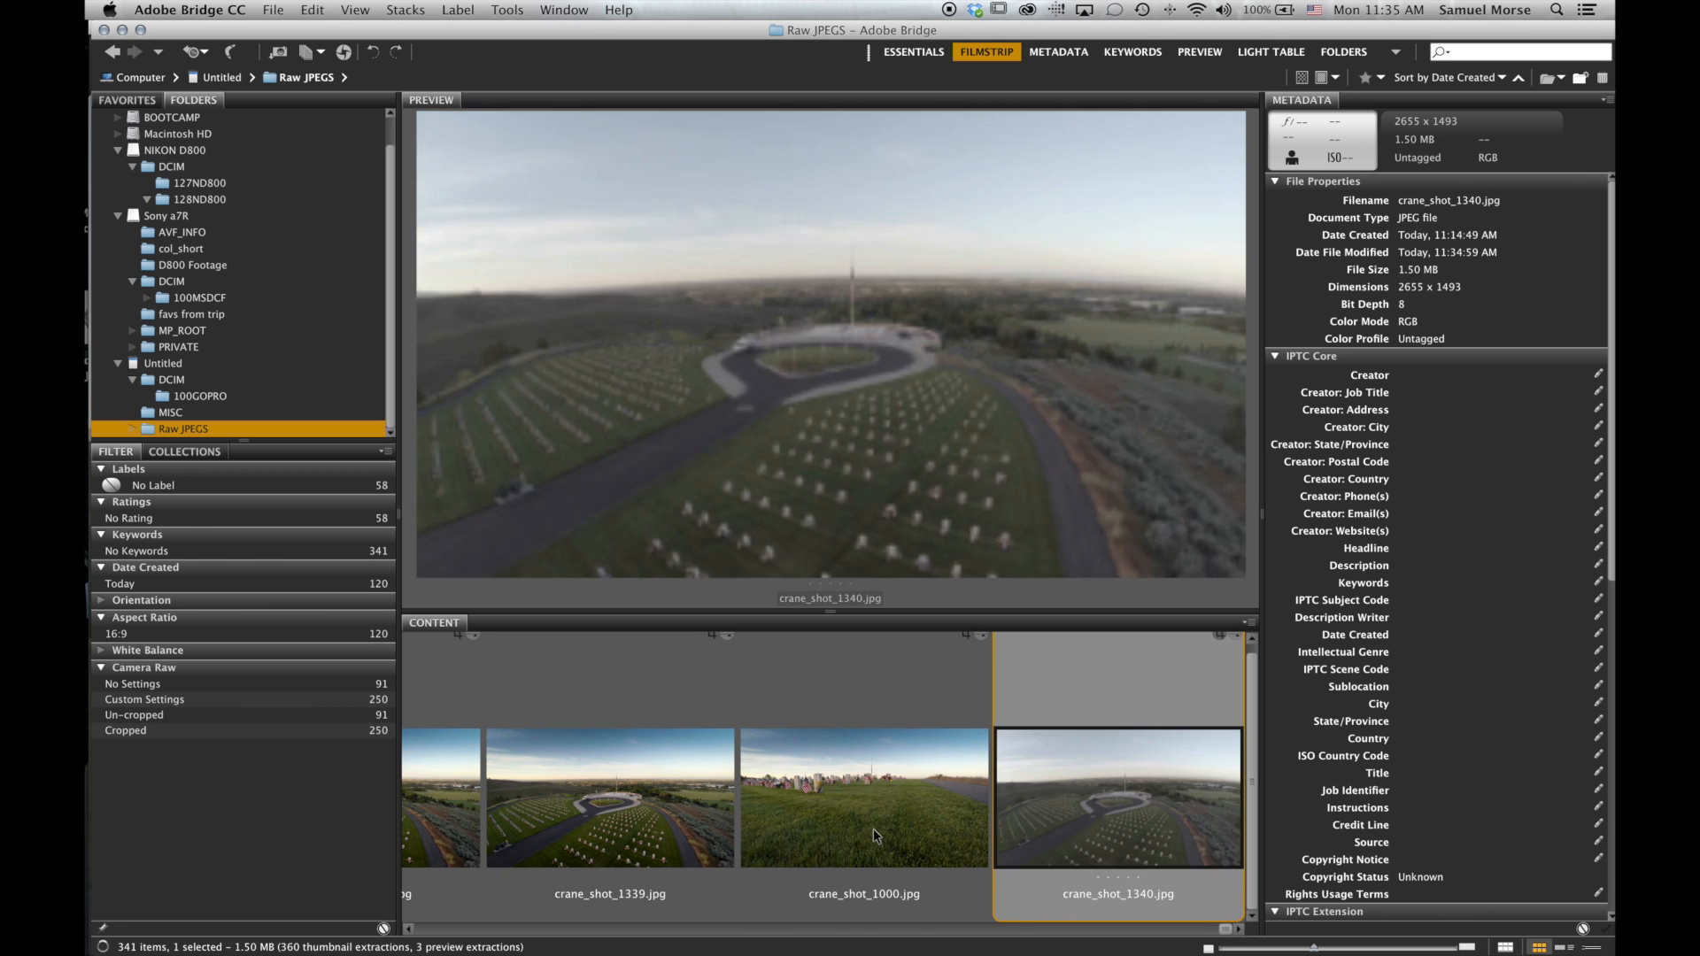
key(Left)
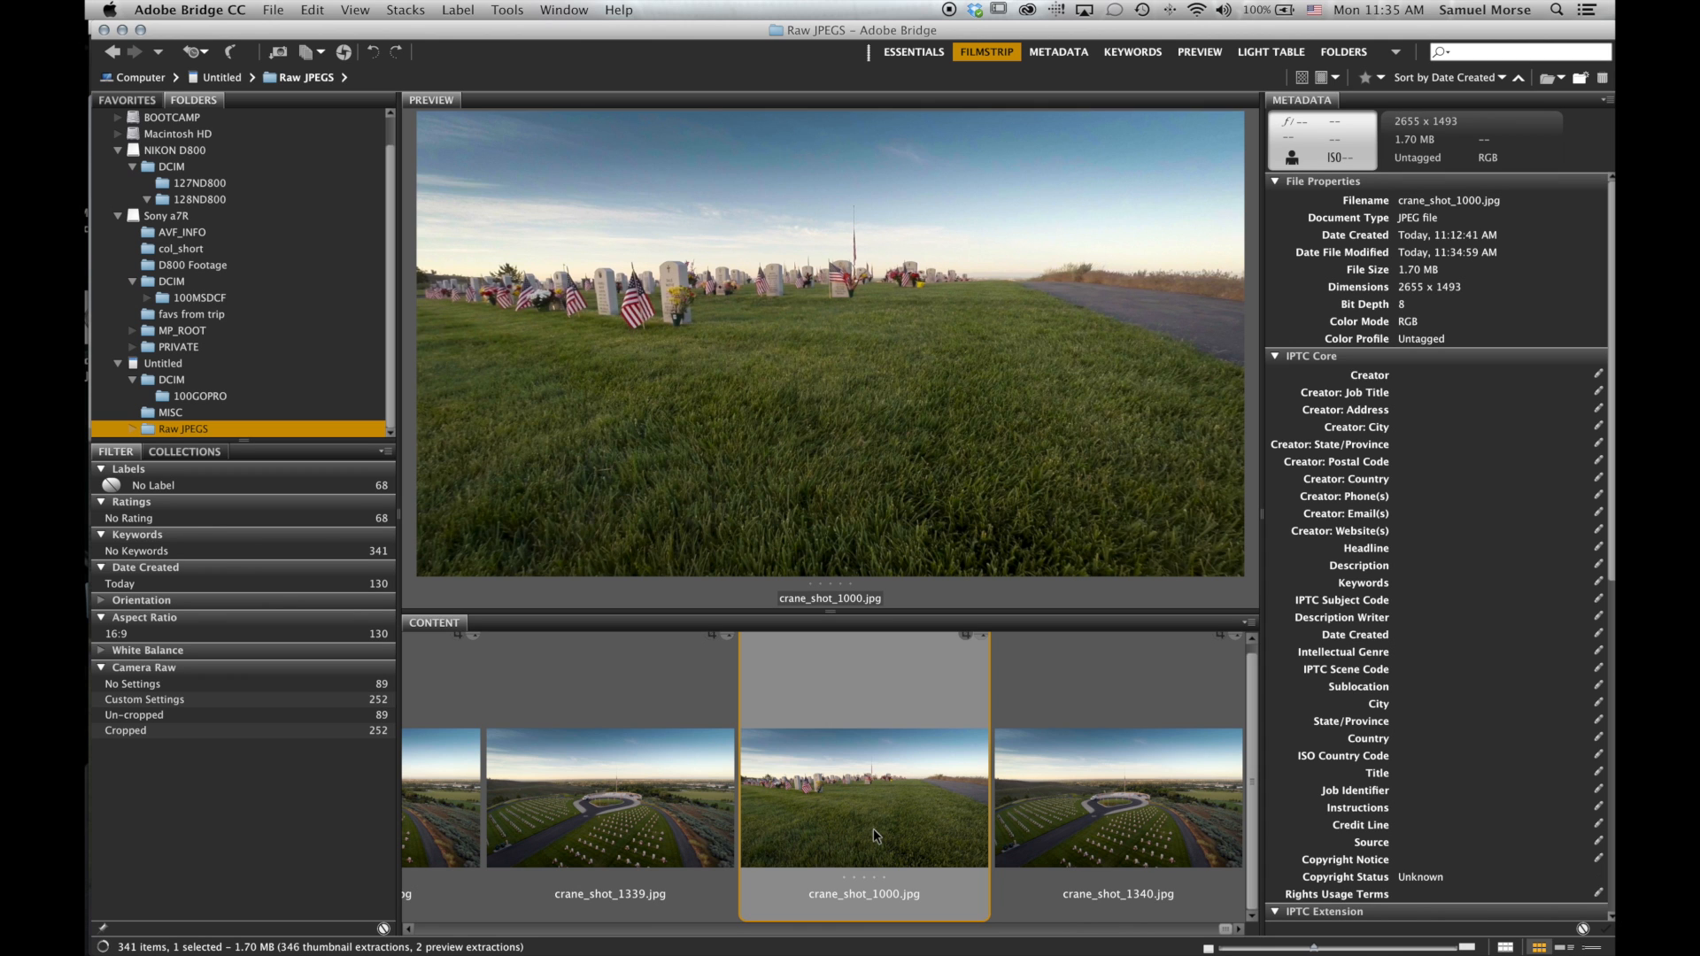
key(Right)
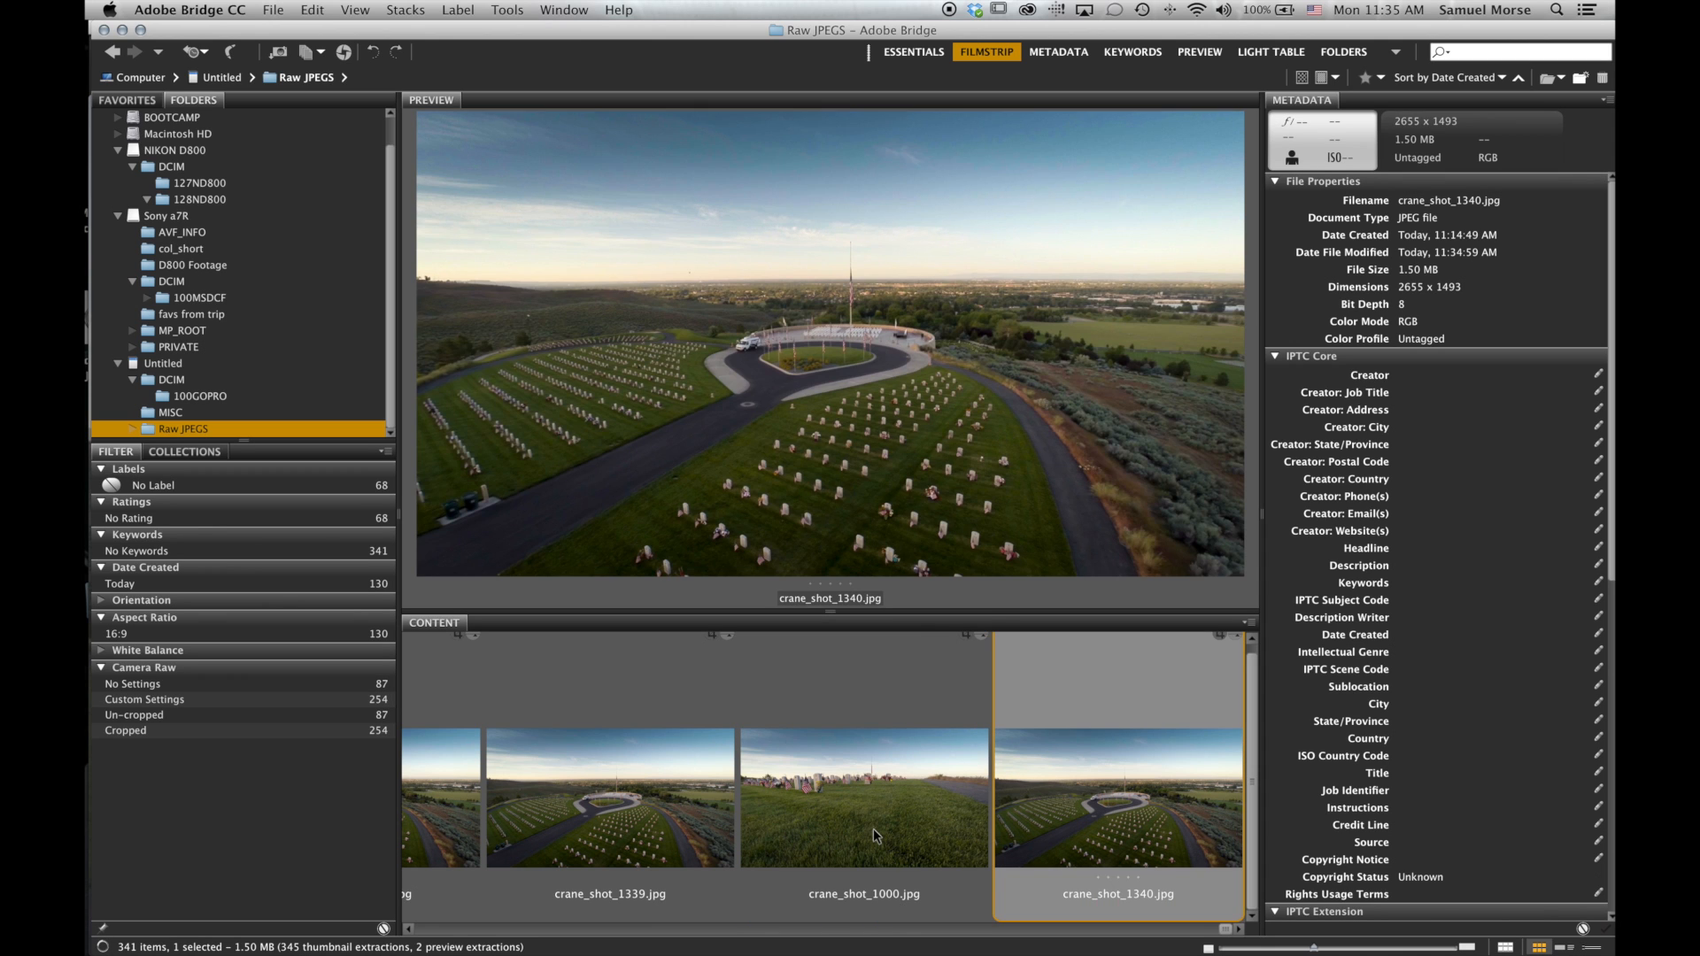
key(Left)
key(Left)
key(Left)
scroll(873, 830, left, 11)
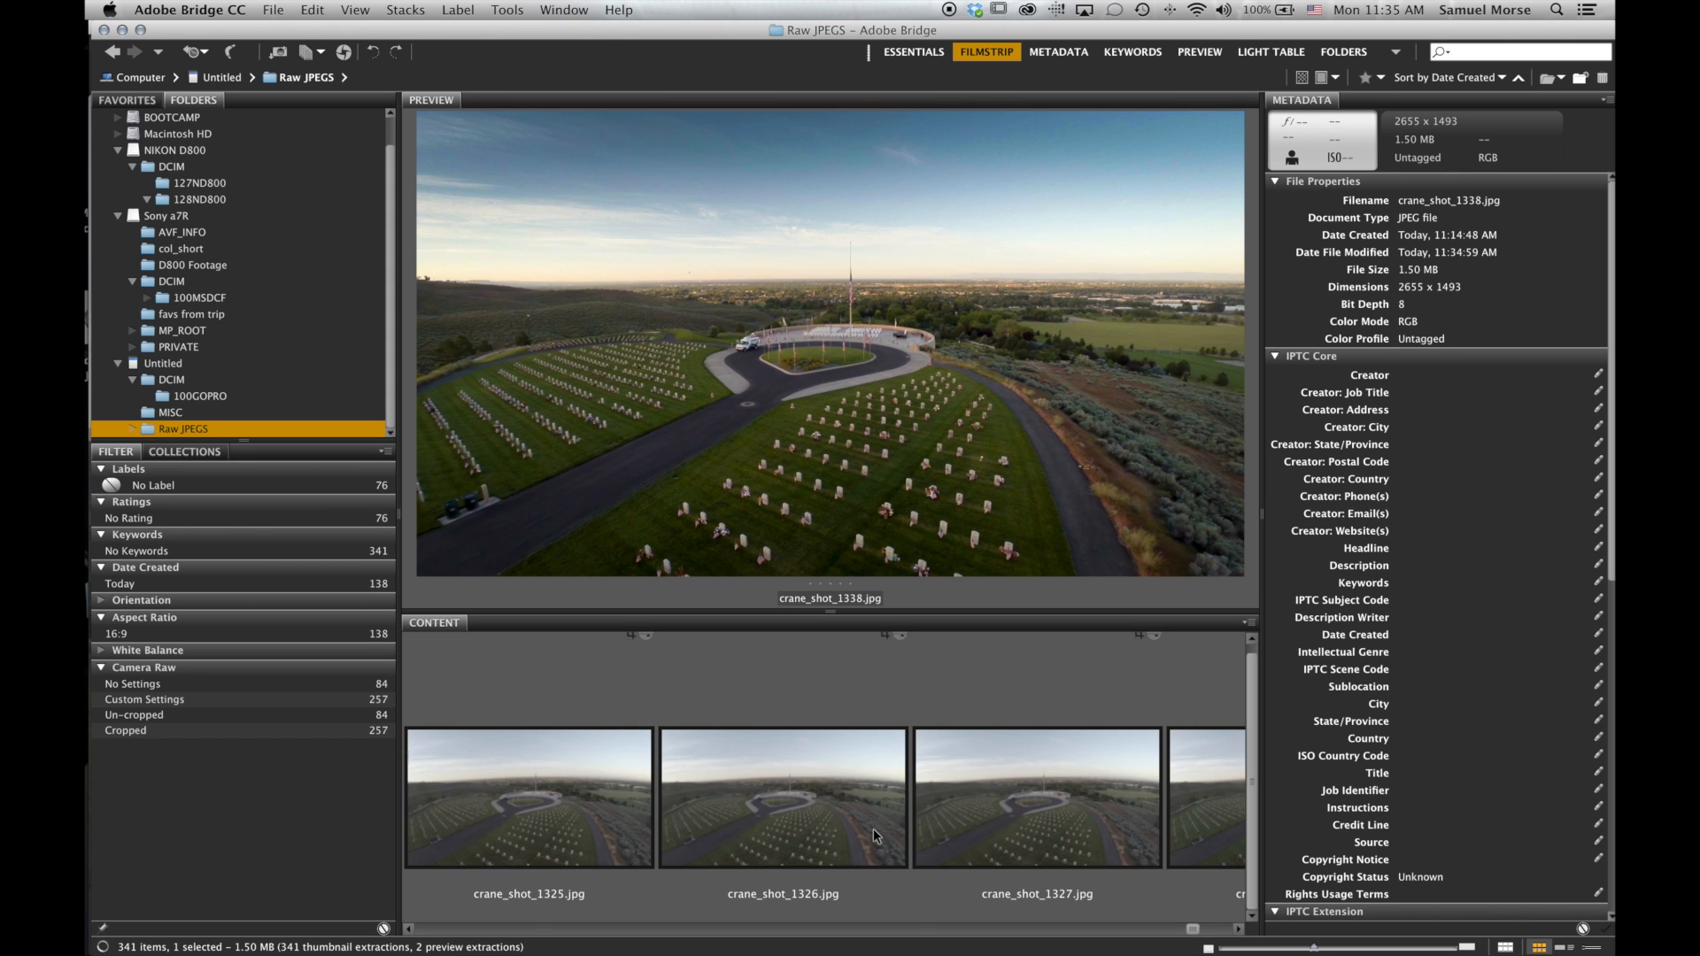
Filter the folder to frames with no Camera Raw settings, check them, and remove the filter.
click(269, 684)
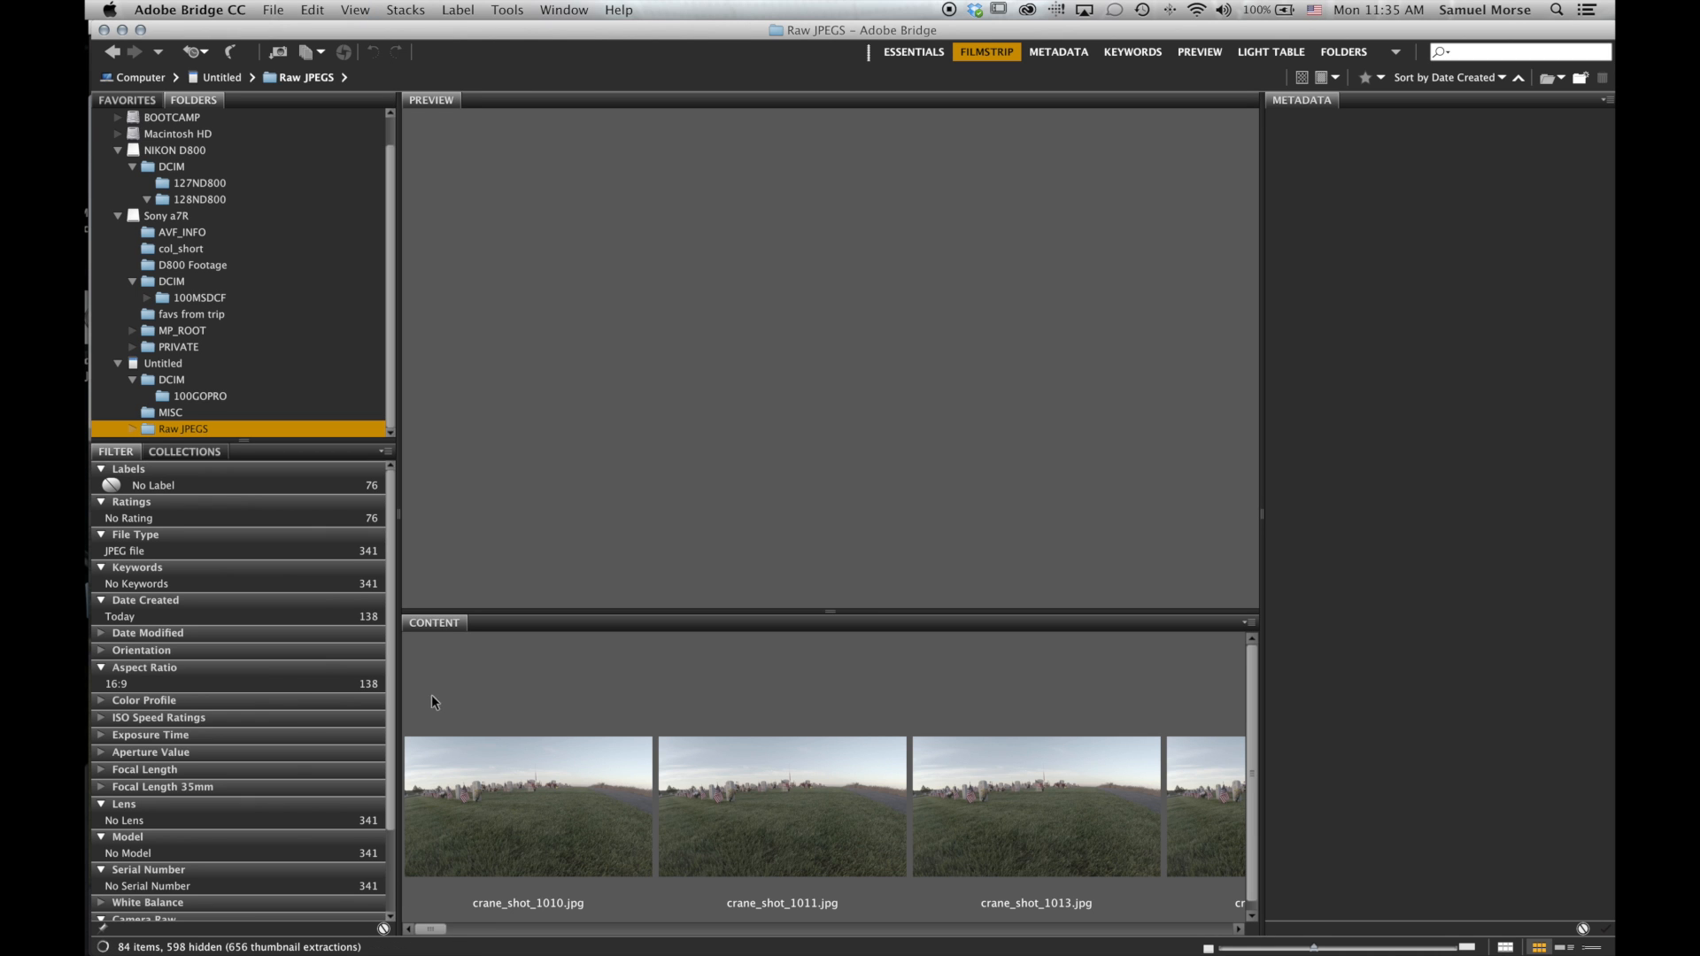
click(549, 741)
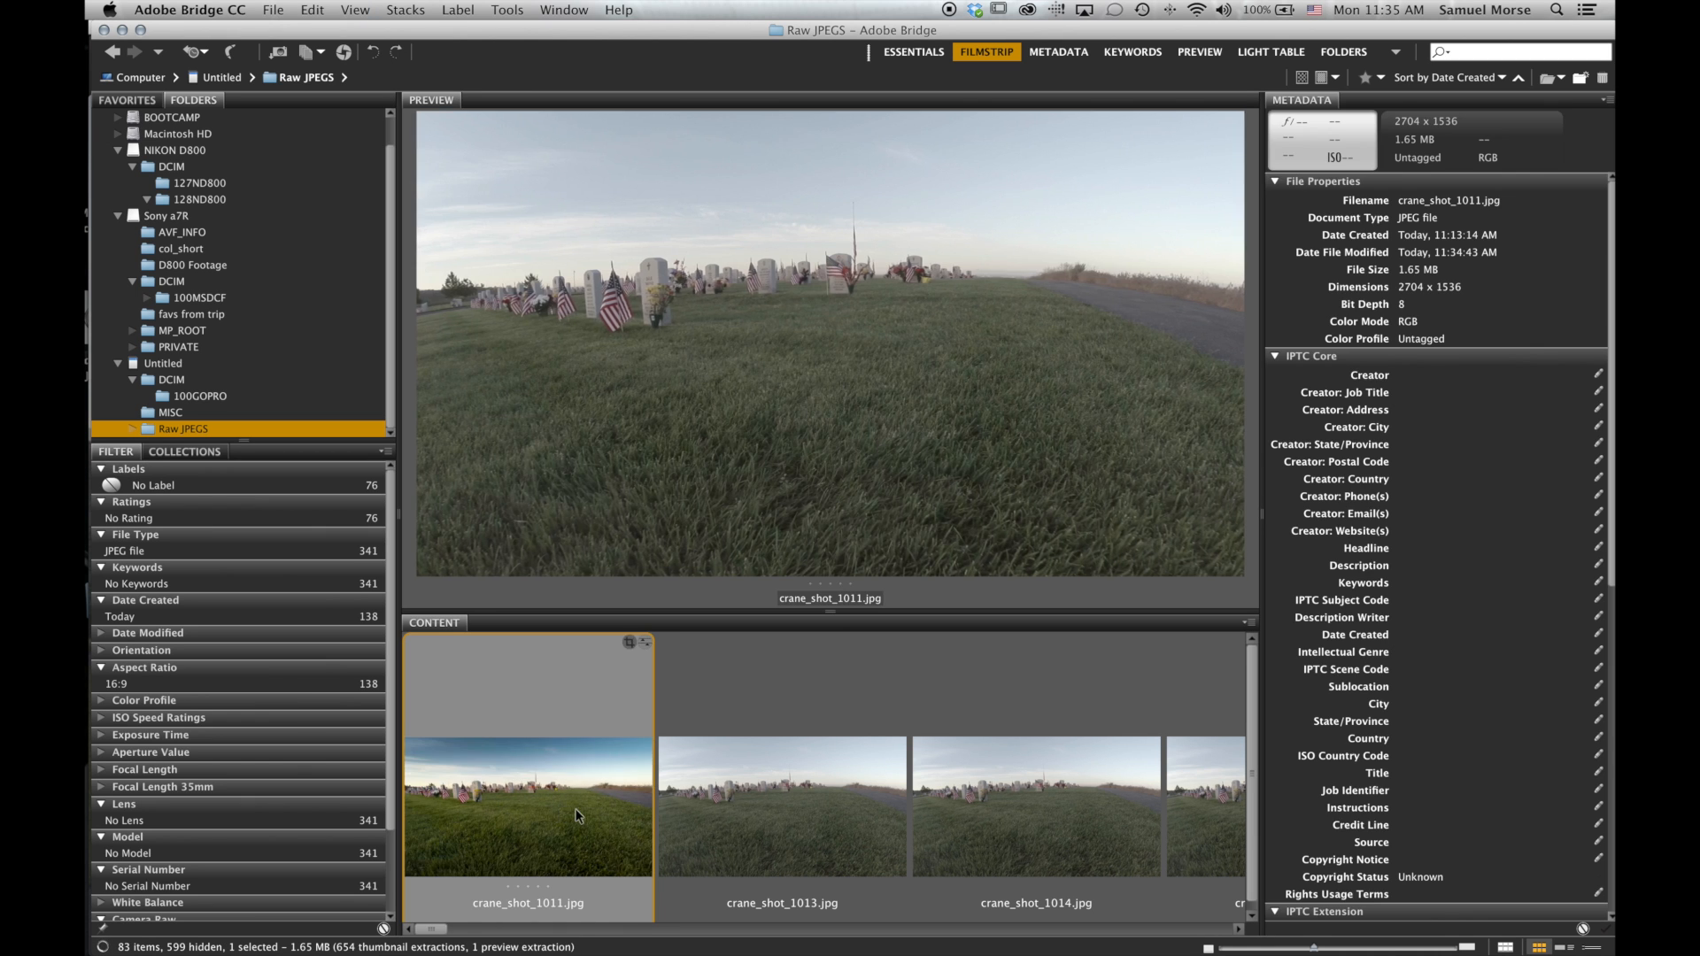
scroll(392, 763, down, 3)
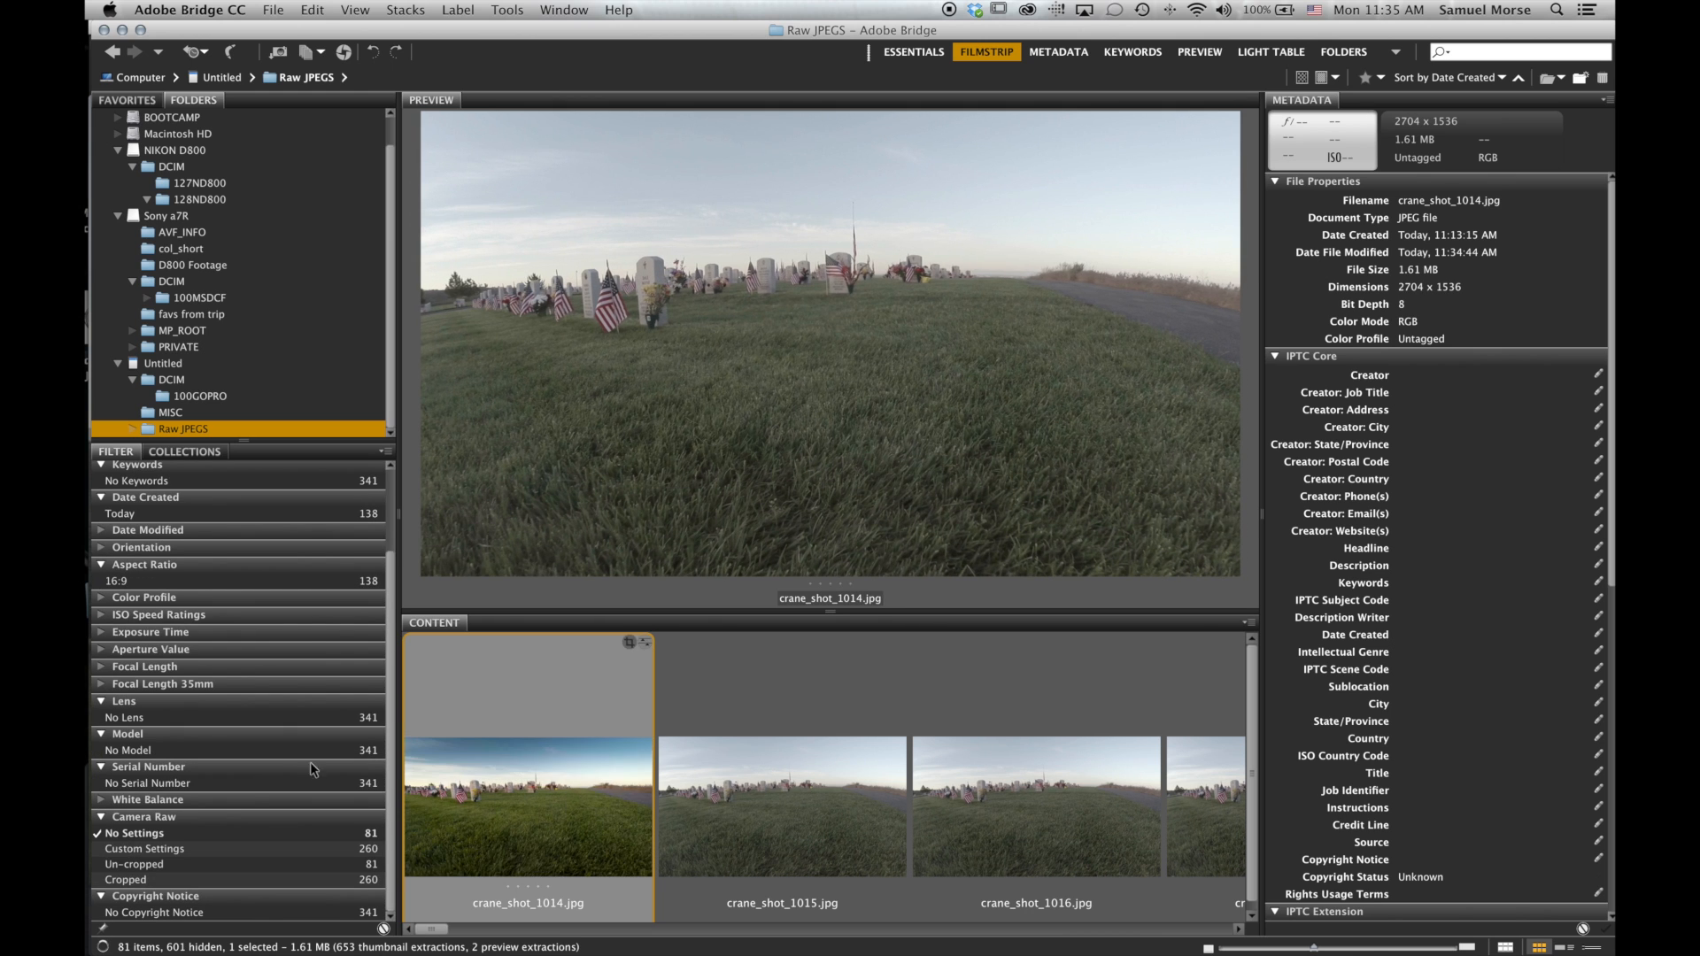
click(239, 830)
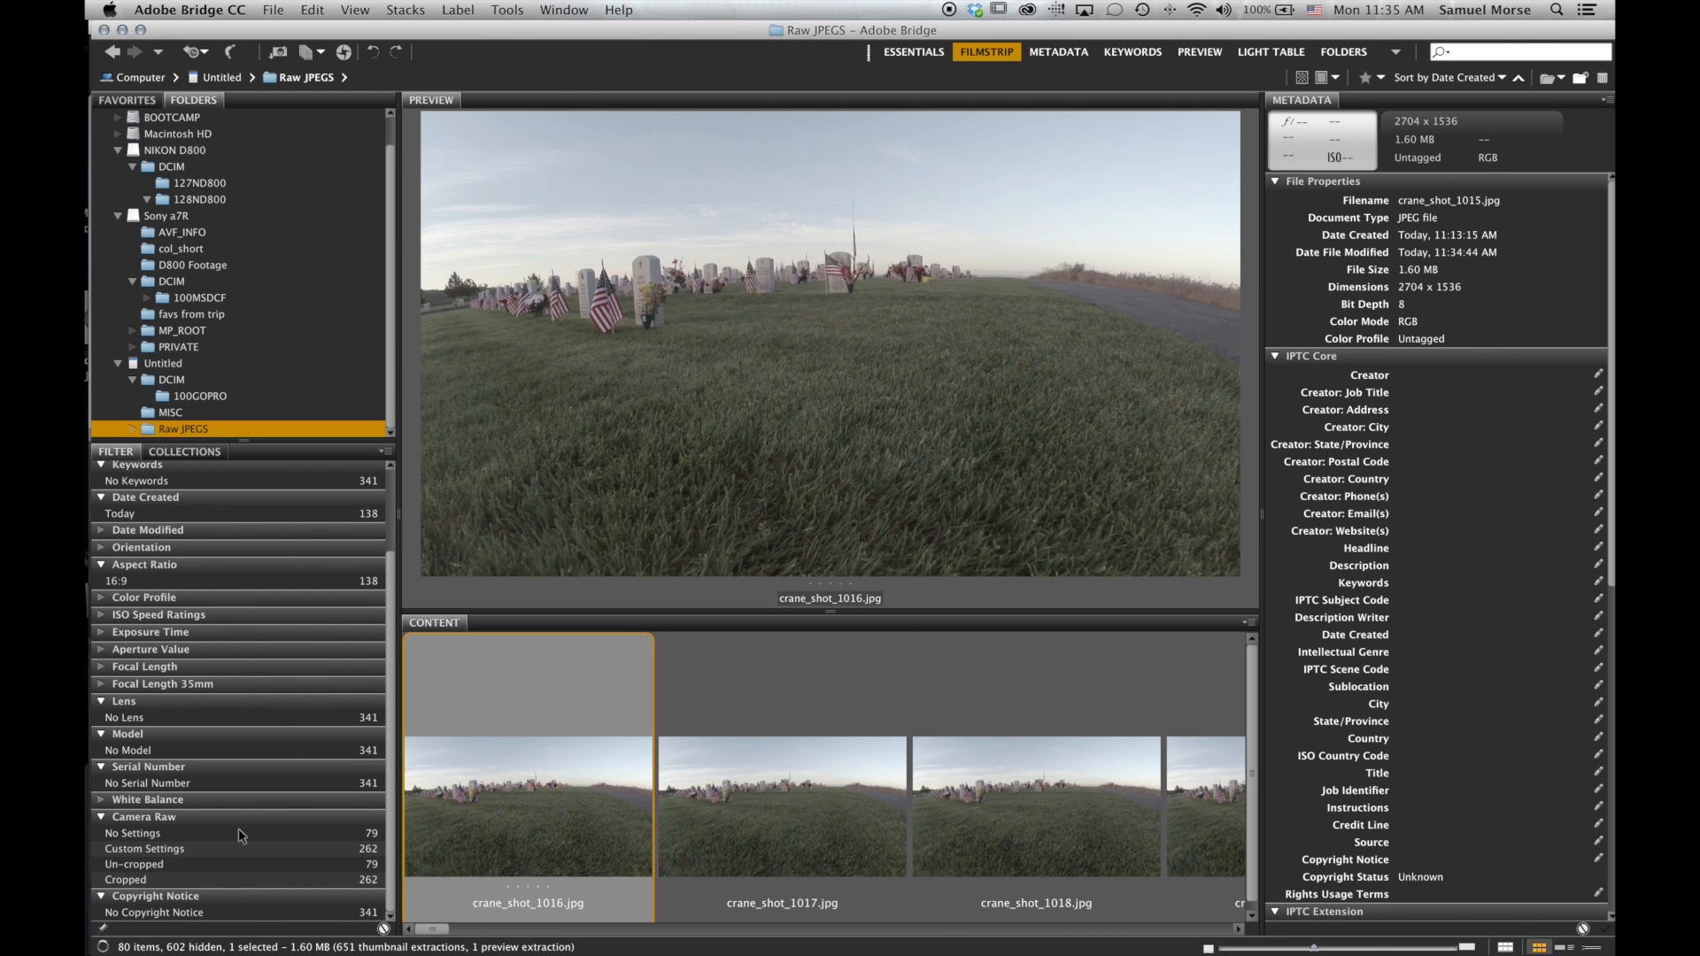
Preview the exported frames crane_shot_1335_1 through crane_shot_1338_1 and check their metadata.
scroll(585, 829, left, 2)
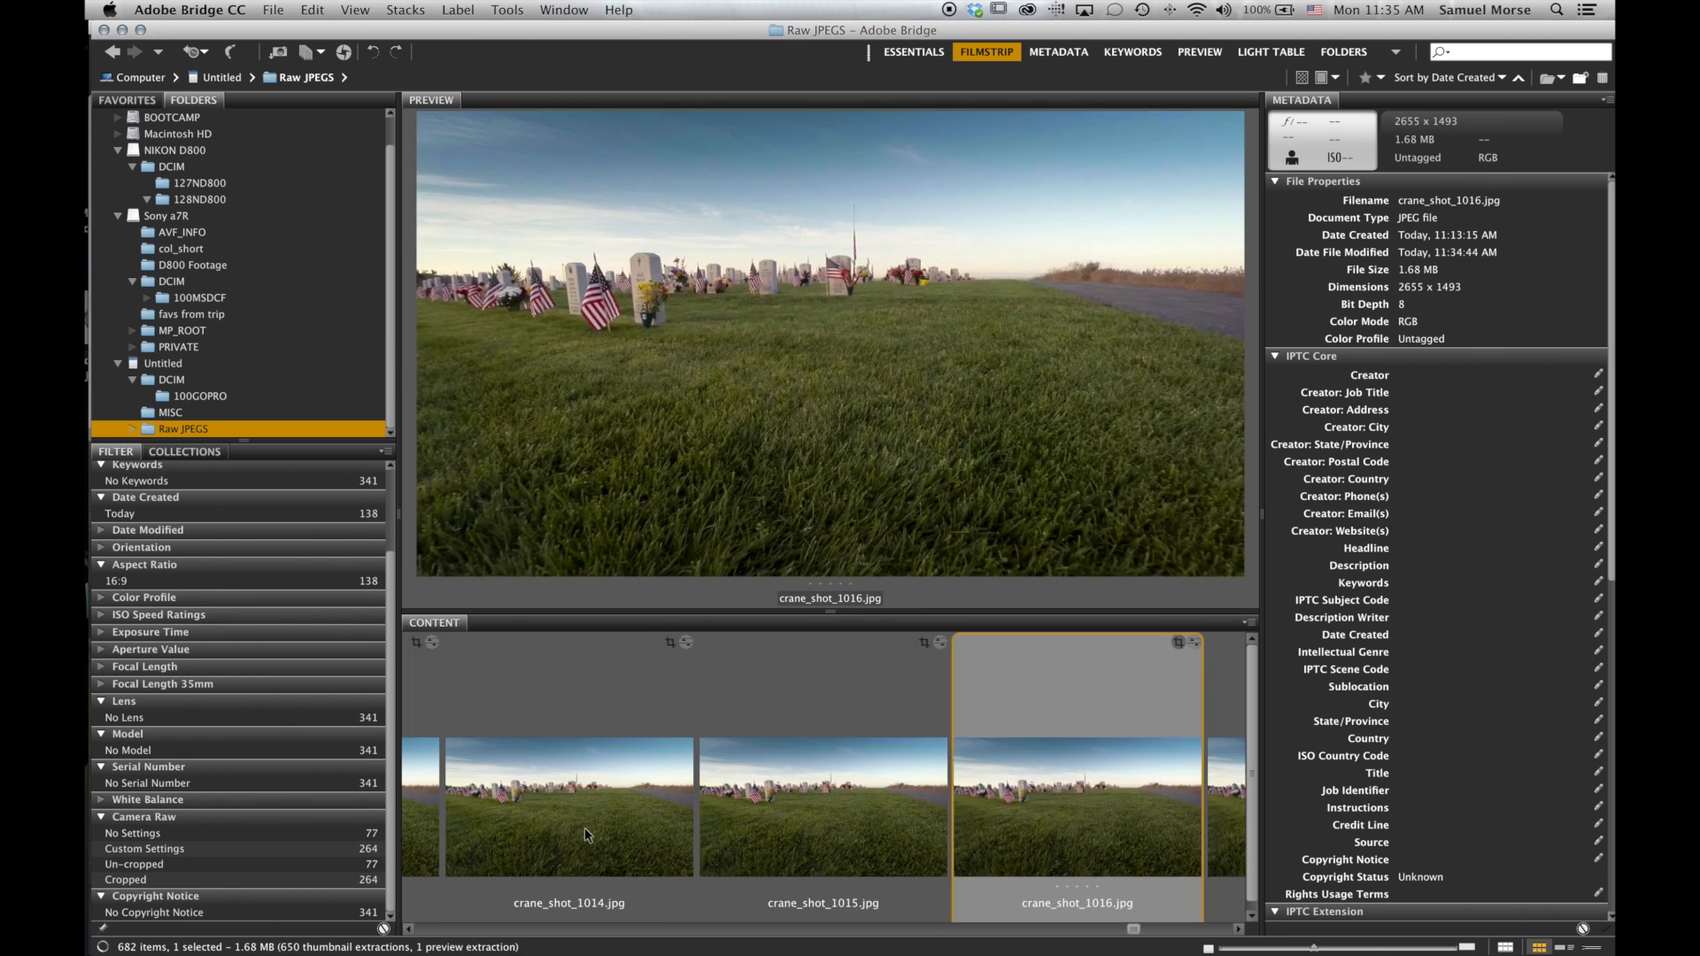
scroll(584, 832, right, 7)
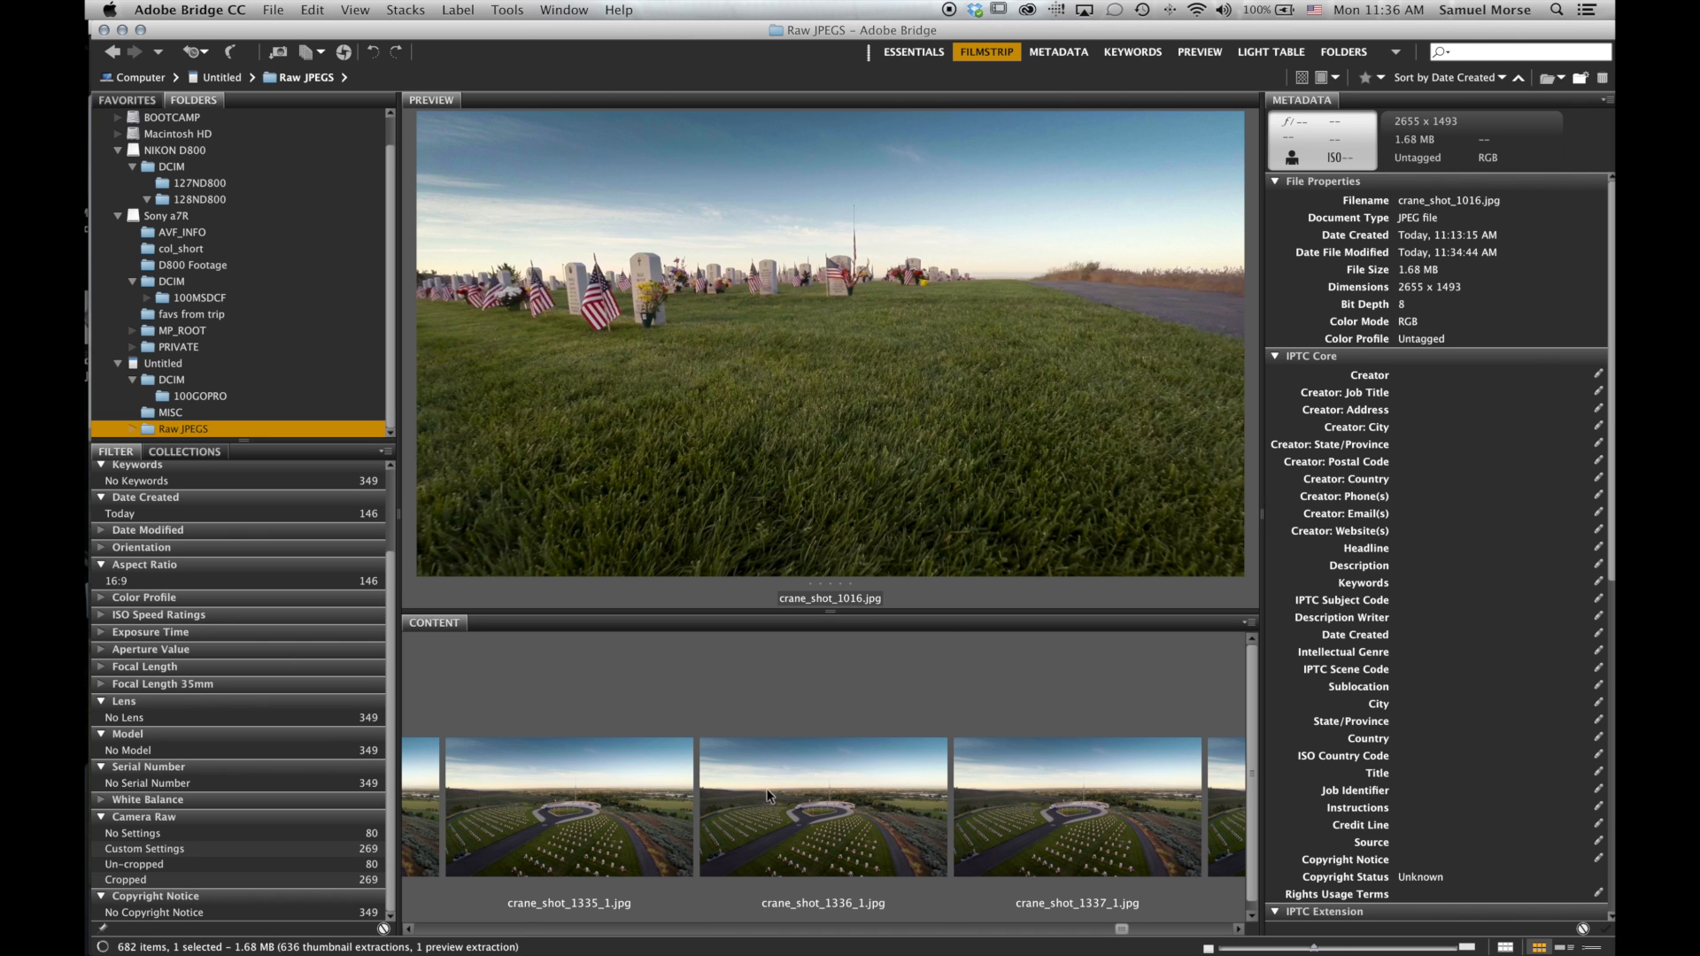
click(763, 797)
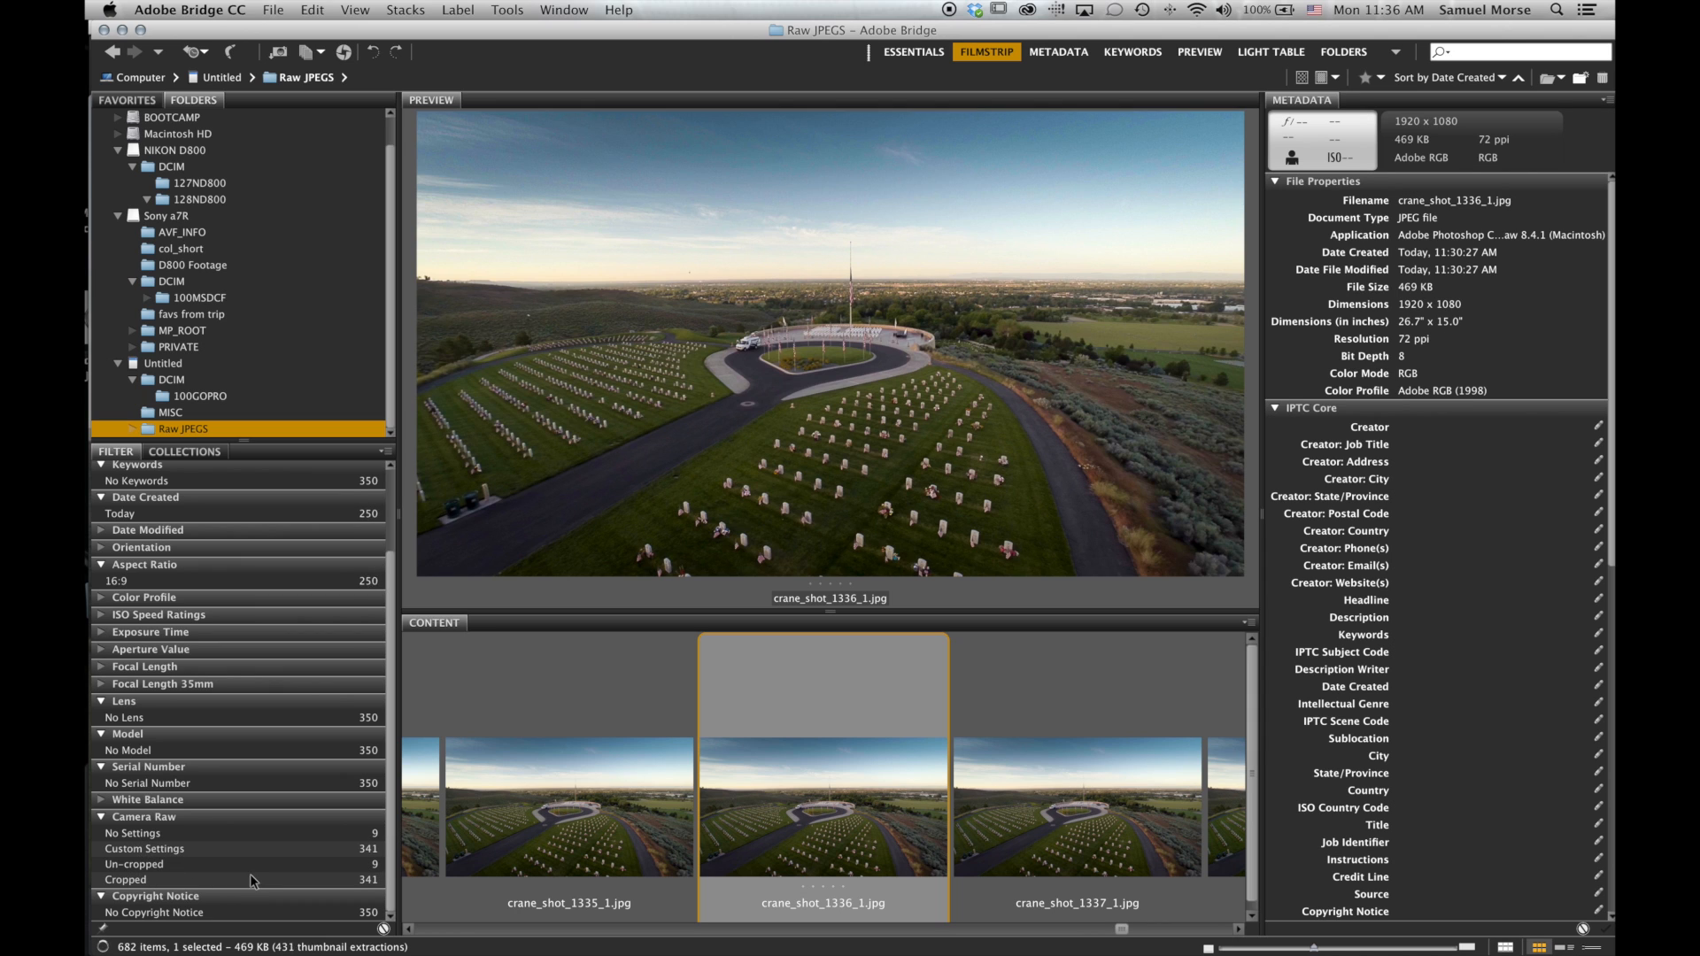
click(599, 819)
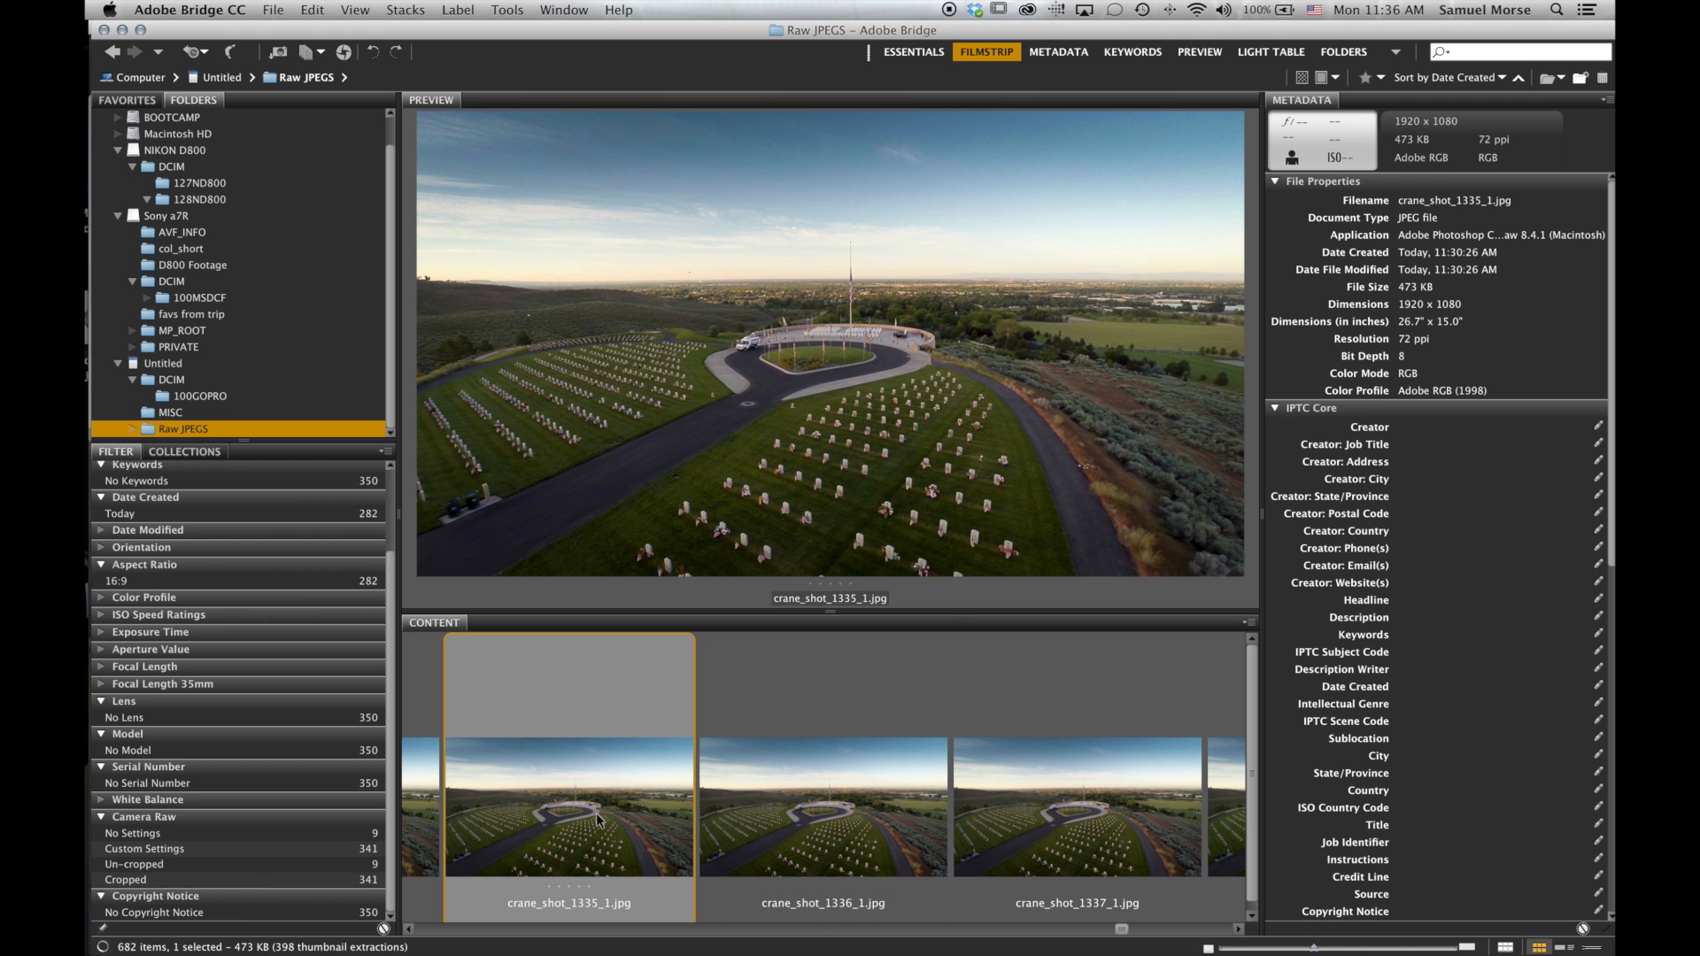
key(Right)
key(Right)
key(Right)
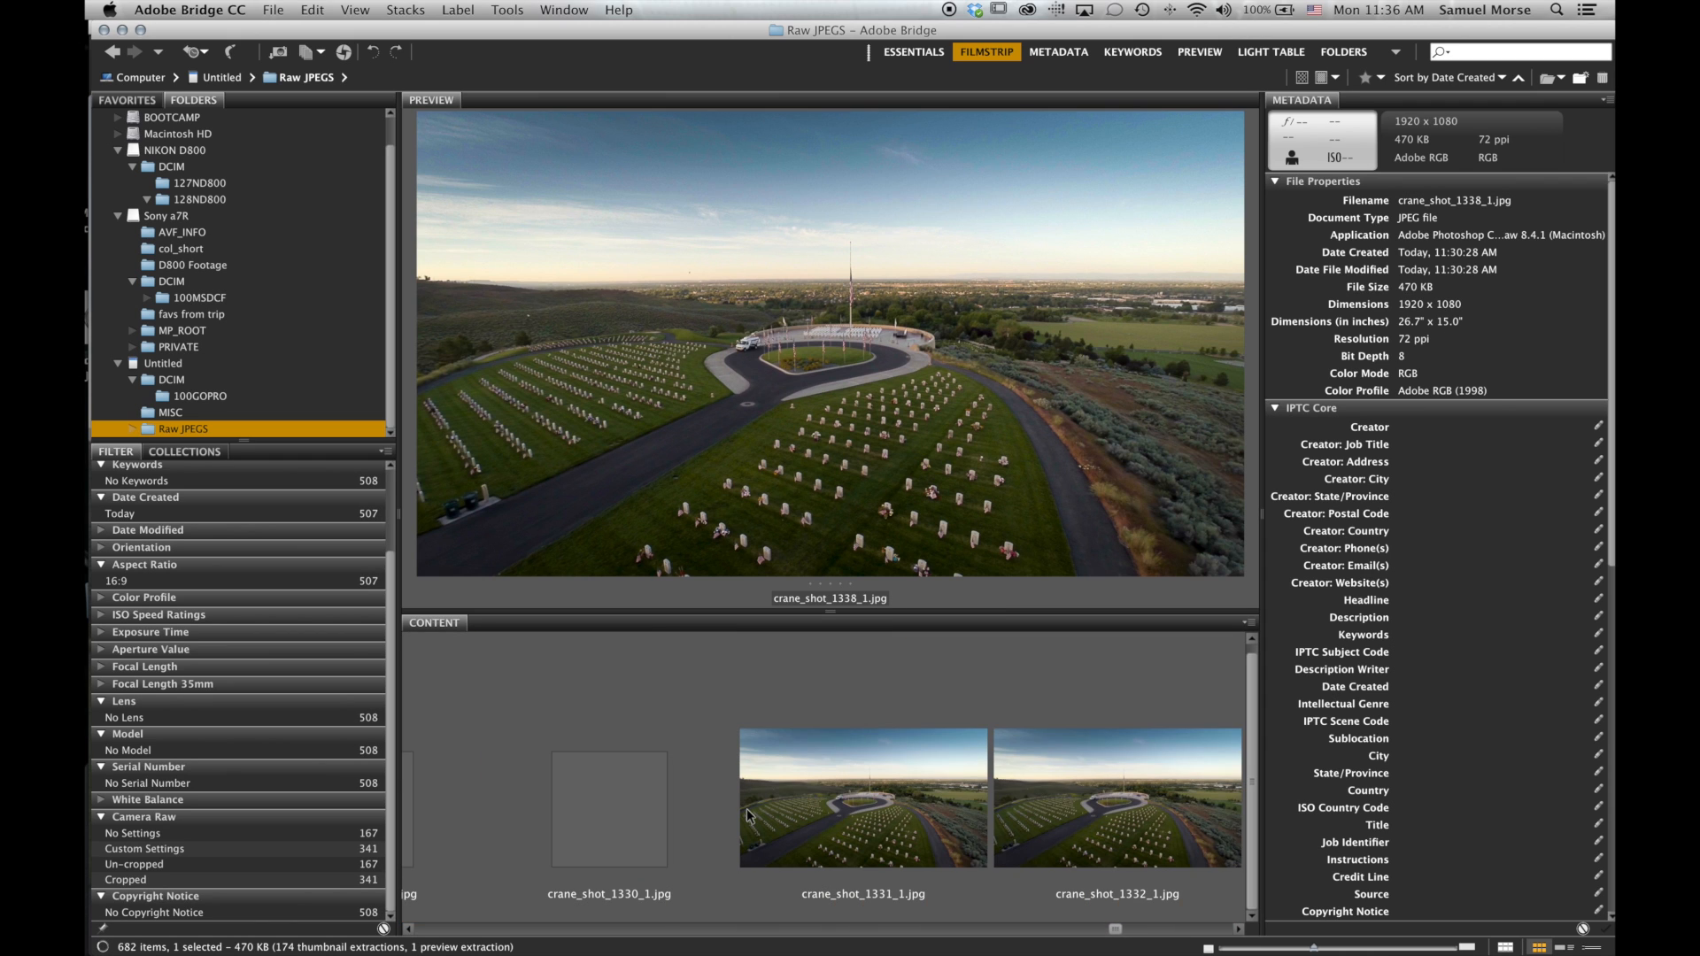
Preview crane_shot_1241.jpg among the edited original frames and browse the frames that follow it.
scroll(746, 814, left, 2)
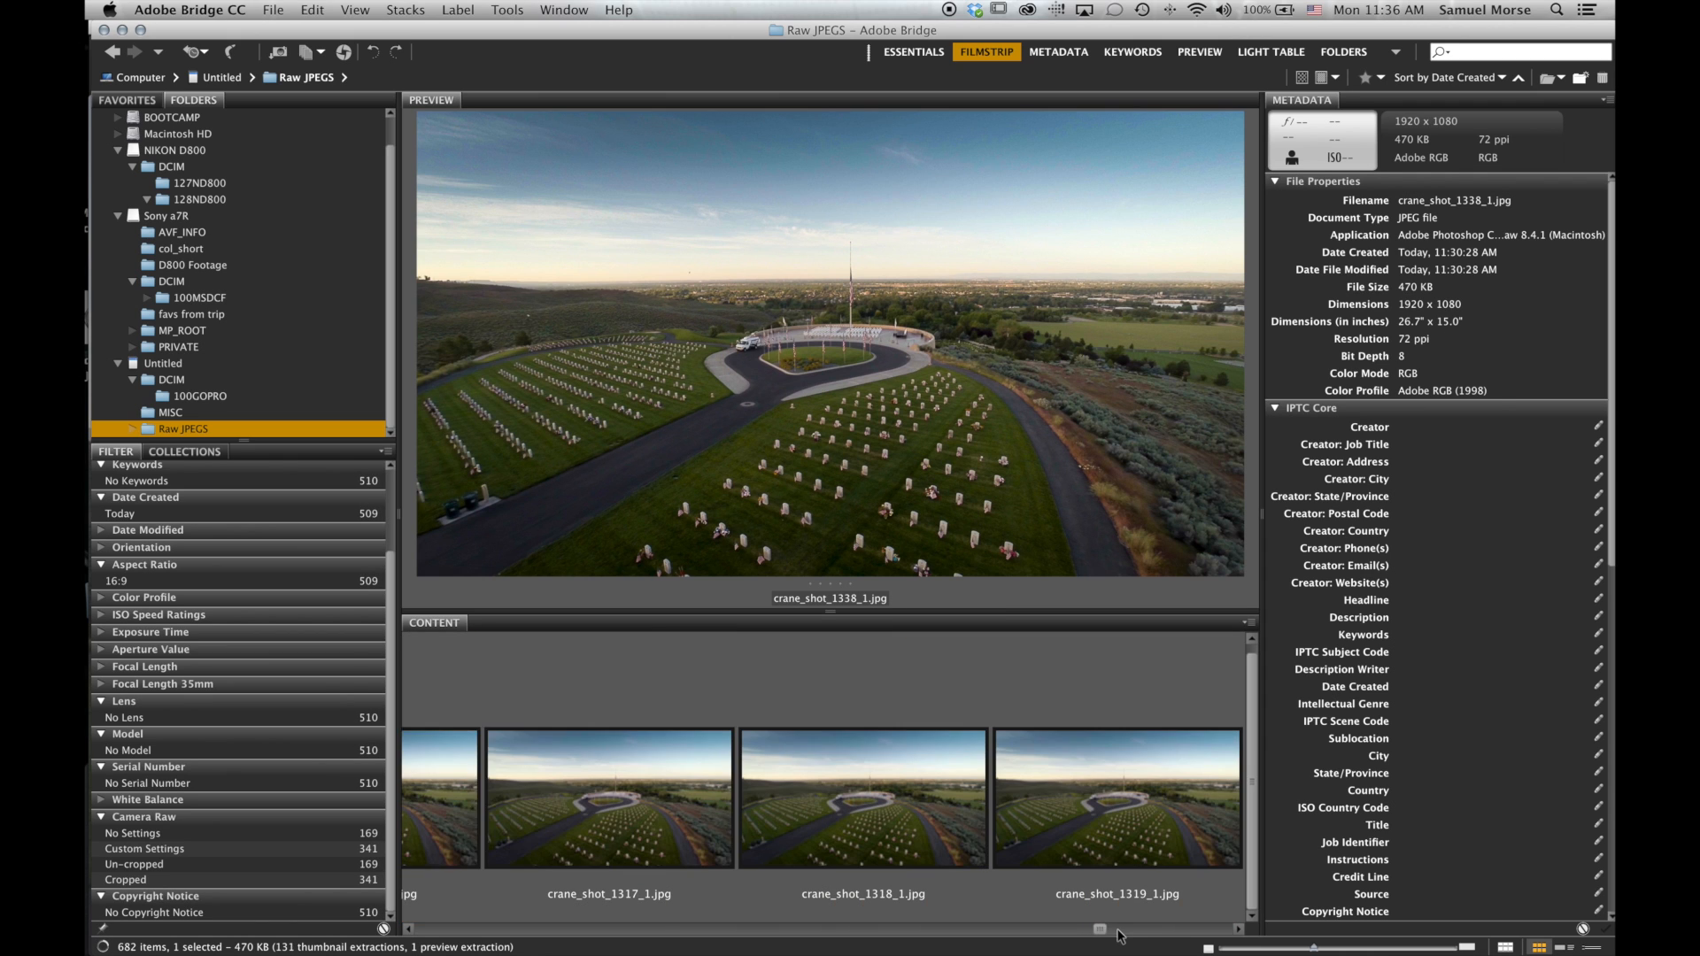
drag(1100, 931, 608, 923)
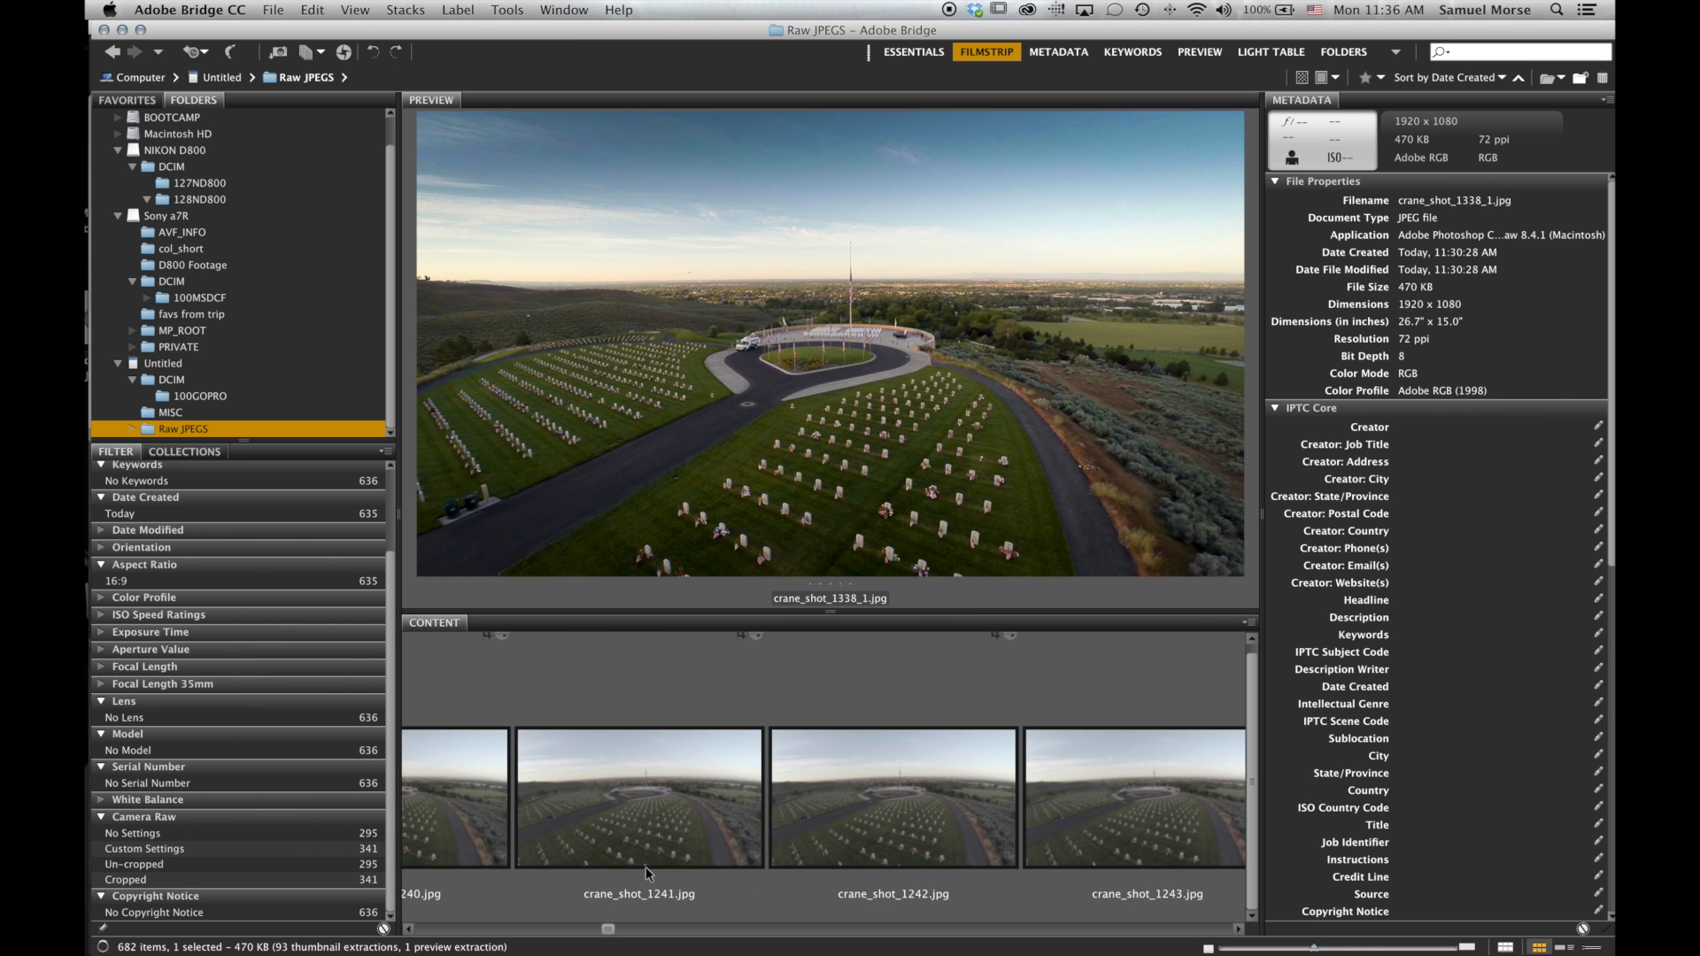
click(671, 792)
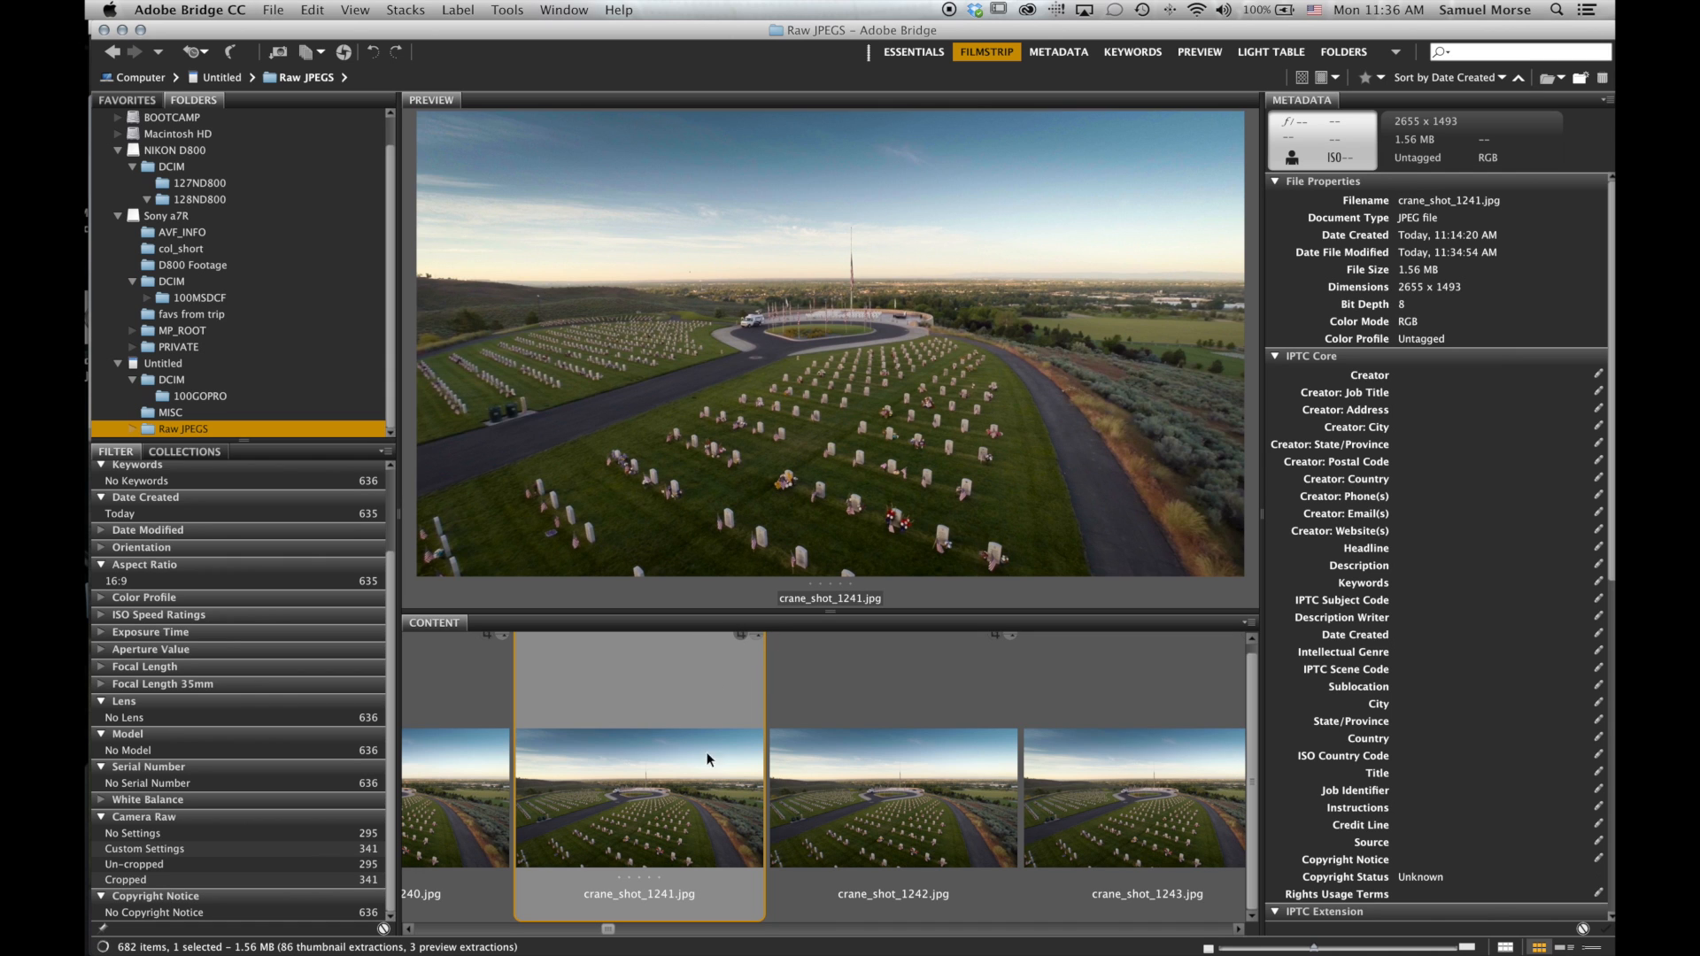
scroll(731, 841, right, 10)
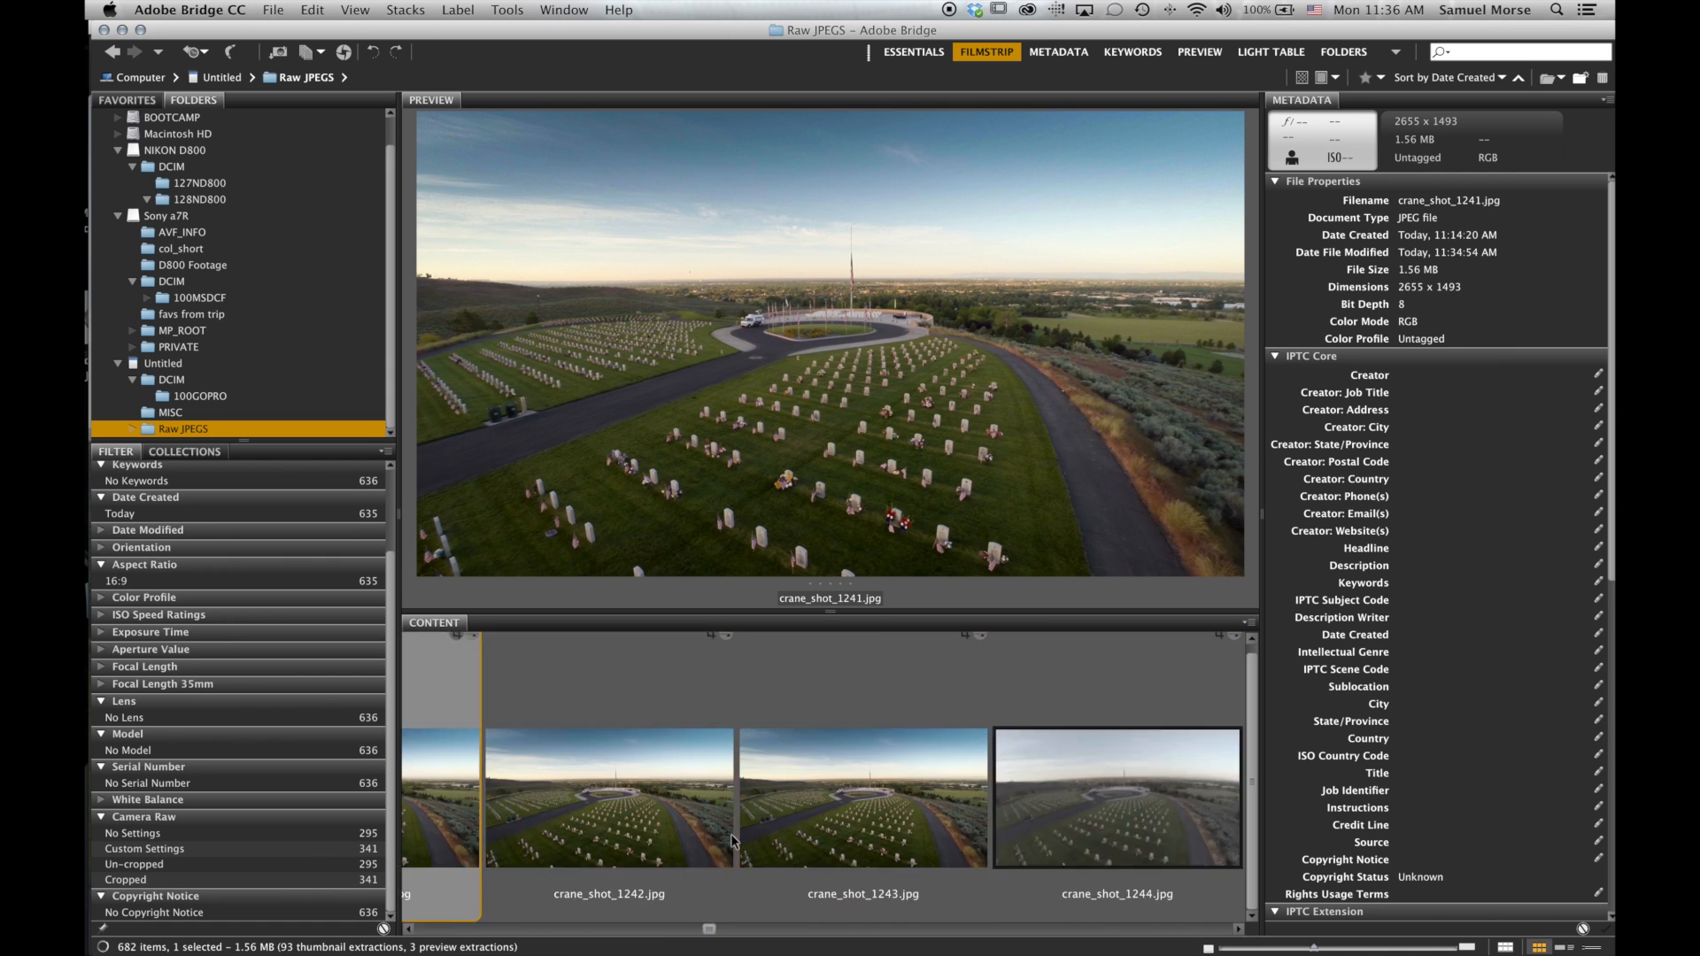
scroll(731, 841, right, 3)
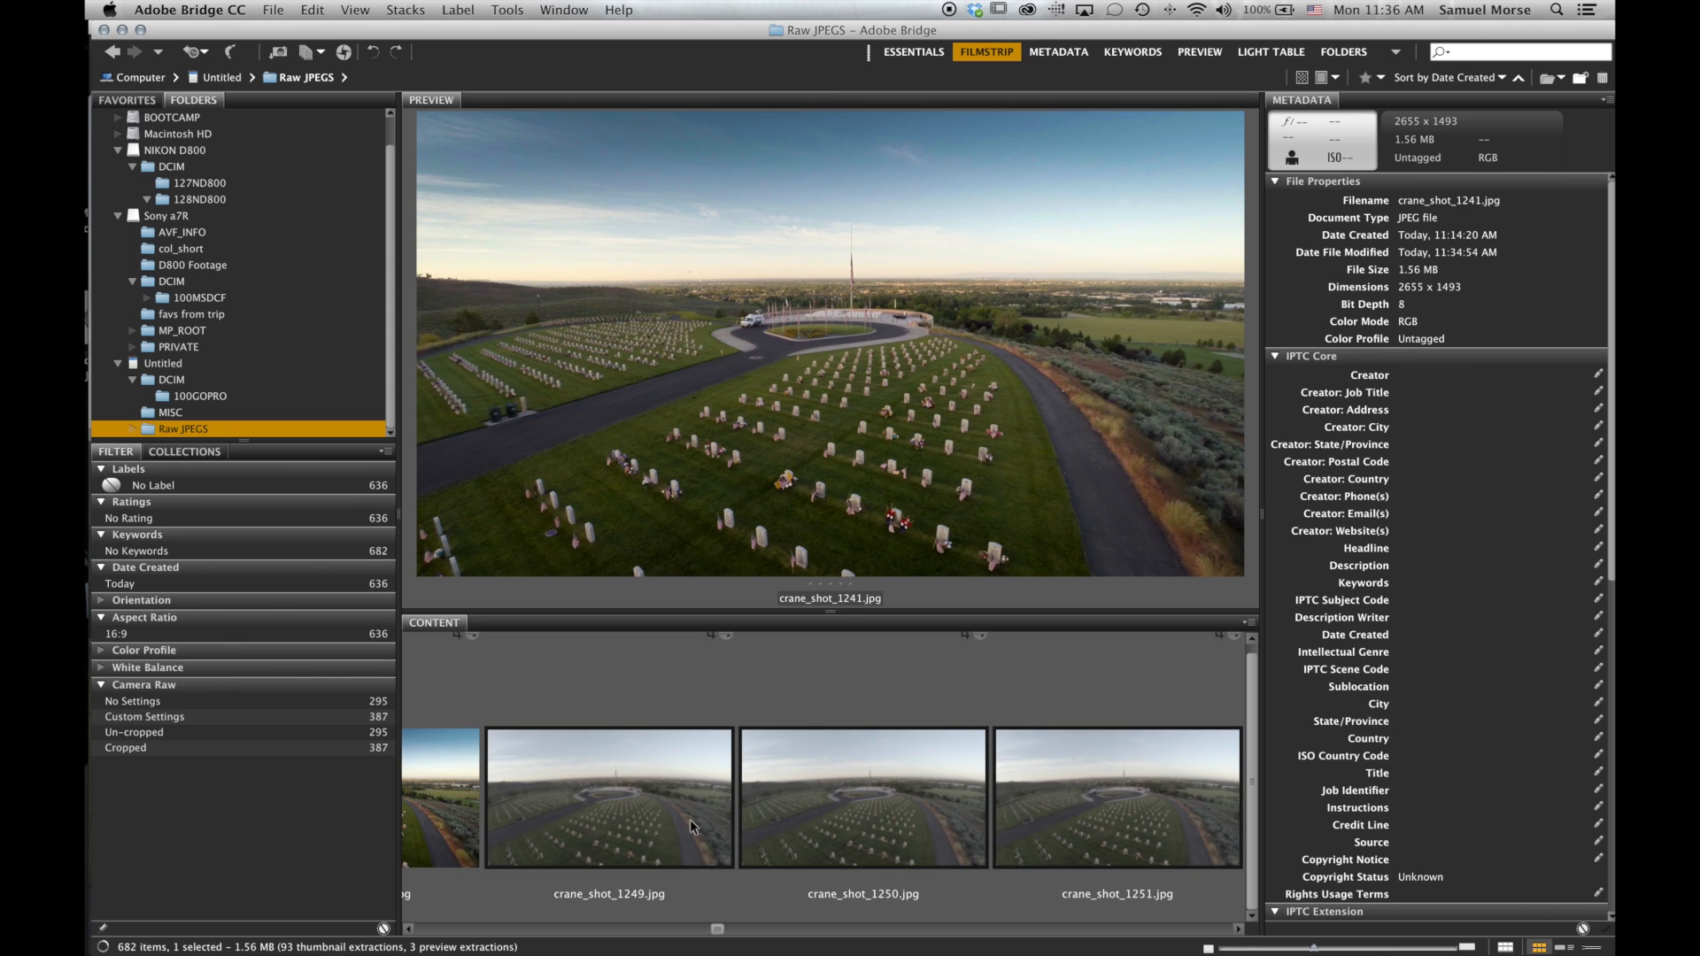
Filter the folder to files with no Camera Raw settings and check the exported frames from crane_shot_1000_1 to crane_shot_1340_1.
click(206, 702)
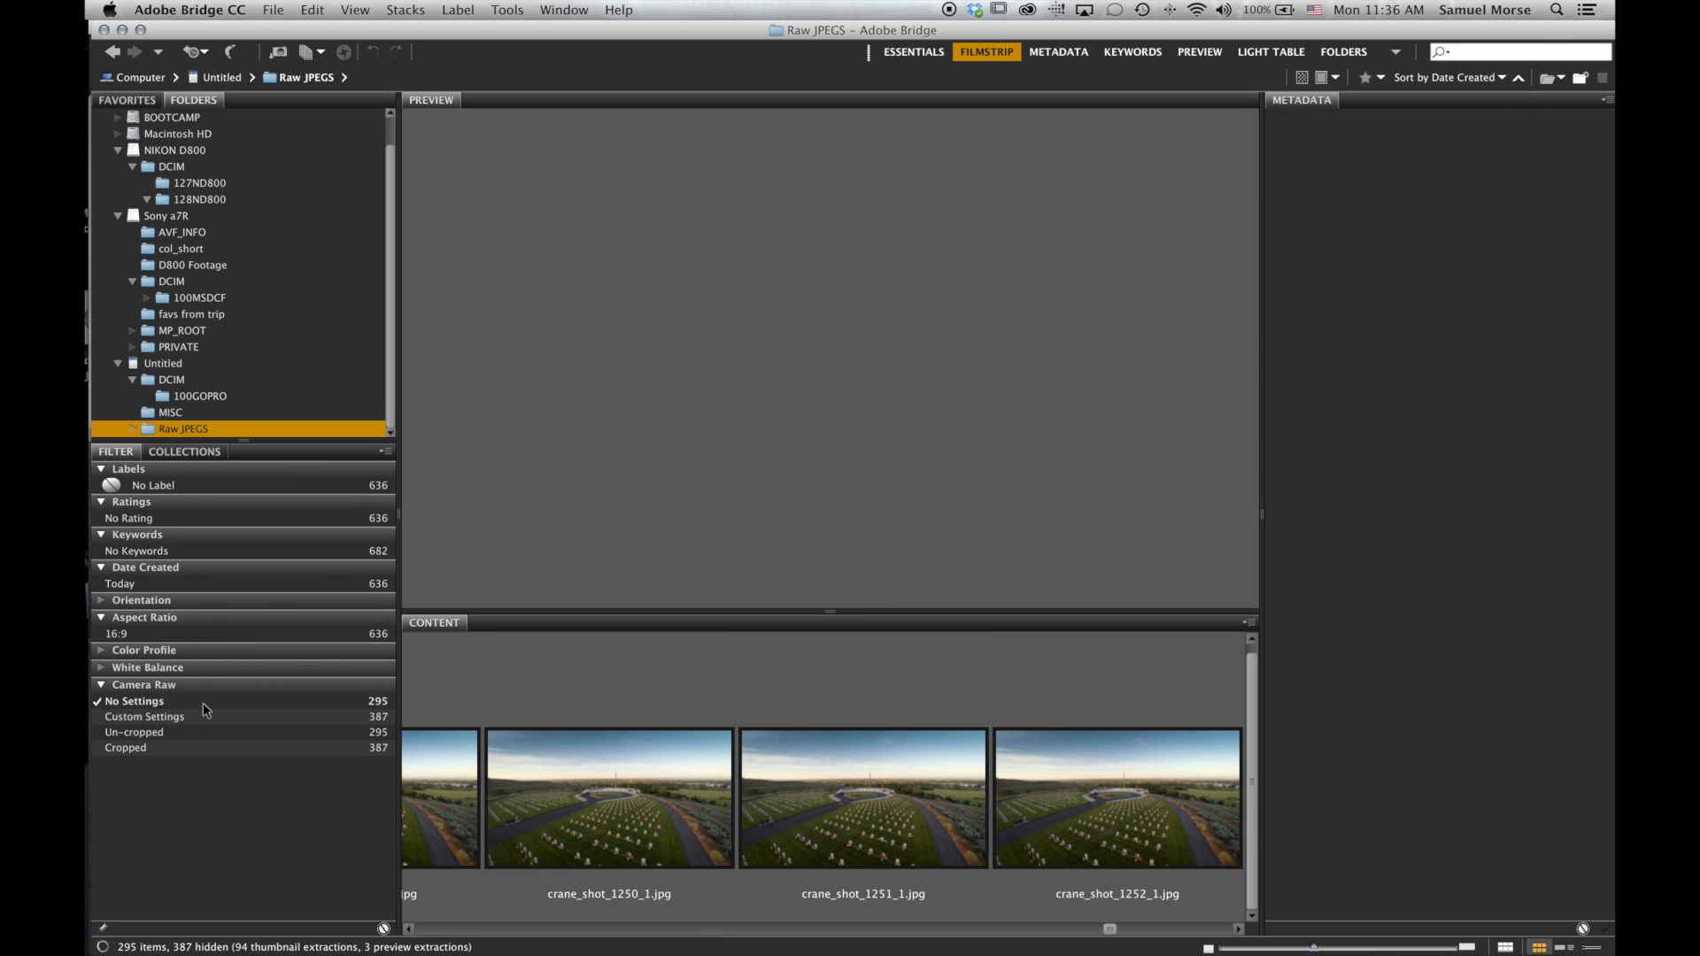
scroll(815, 811, right, 20)
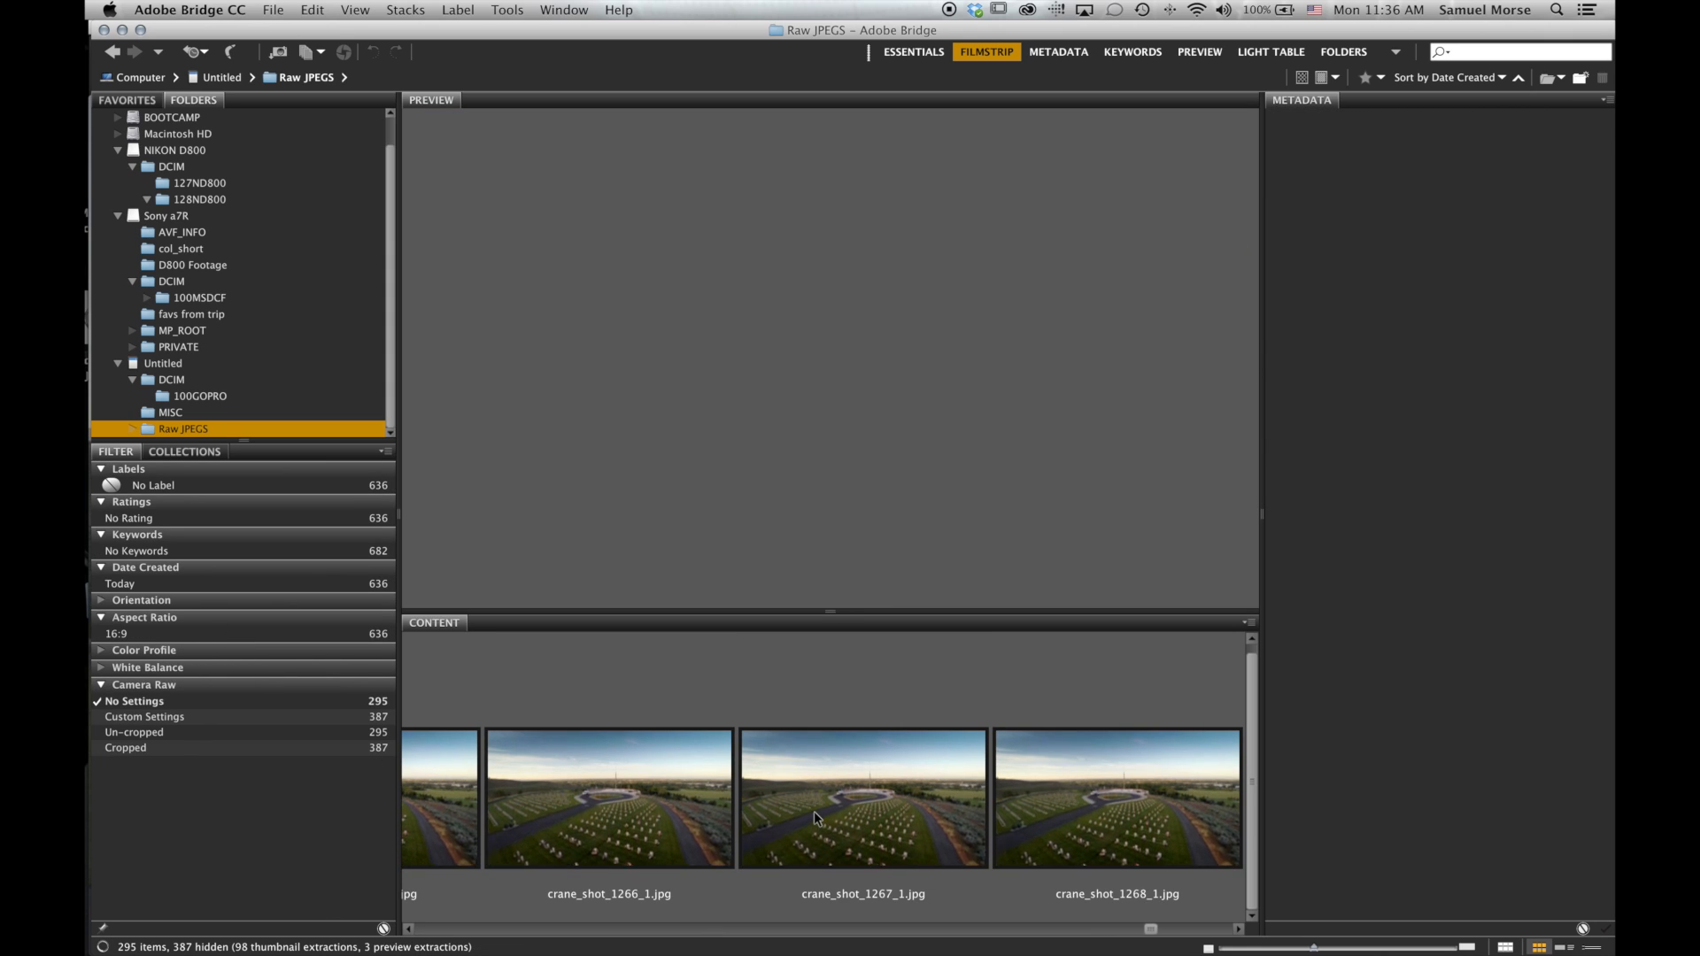
scroll(814, 816, right, 4)
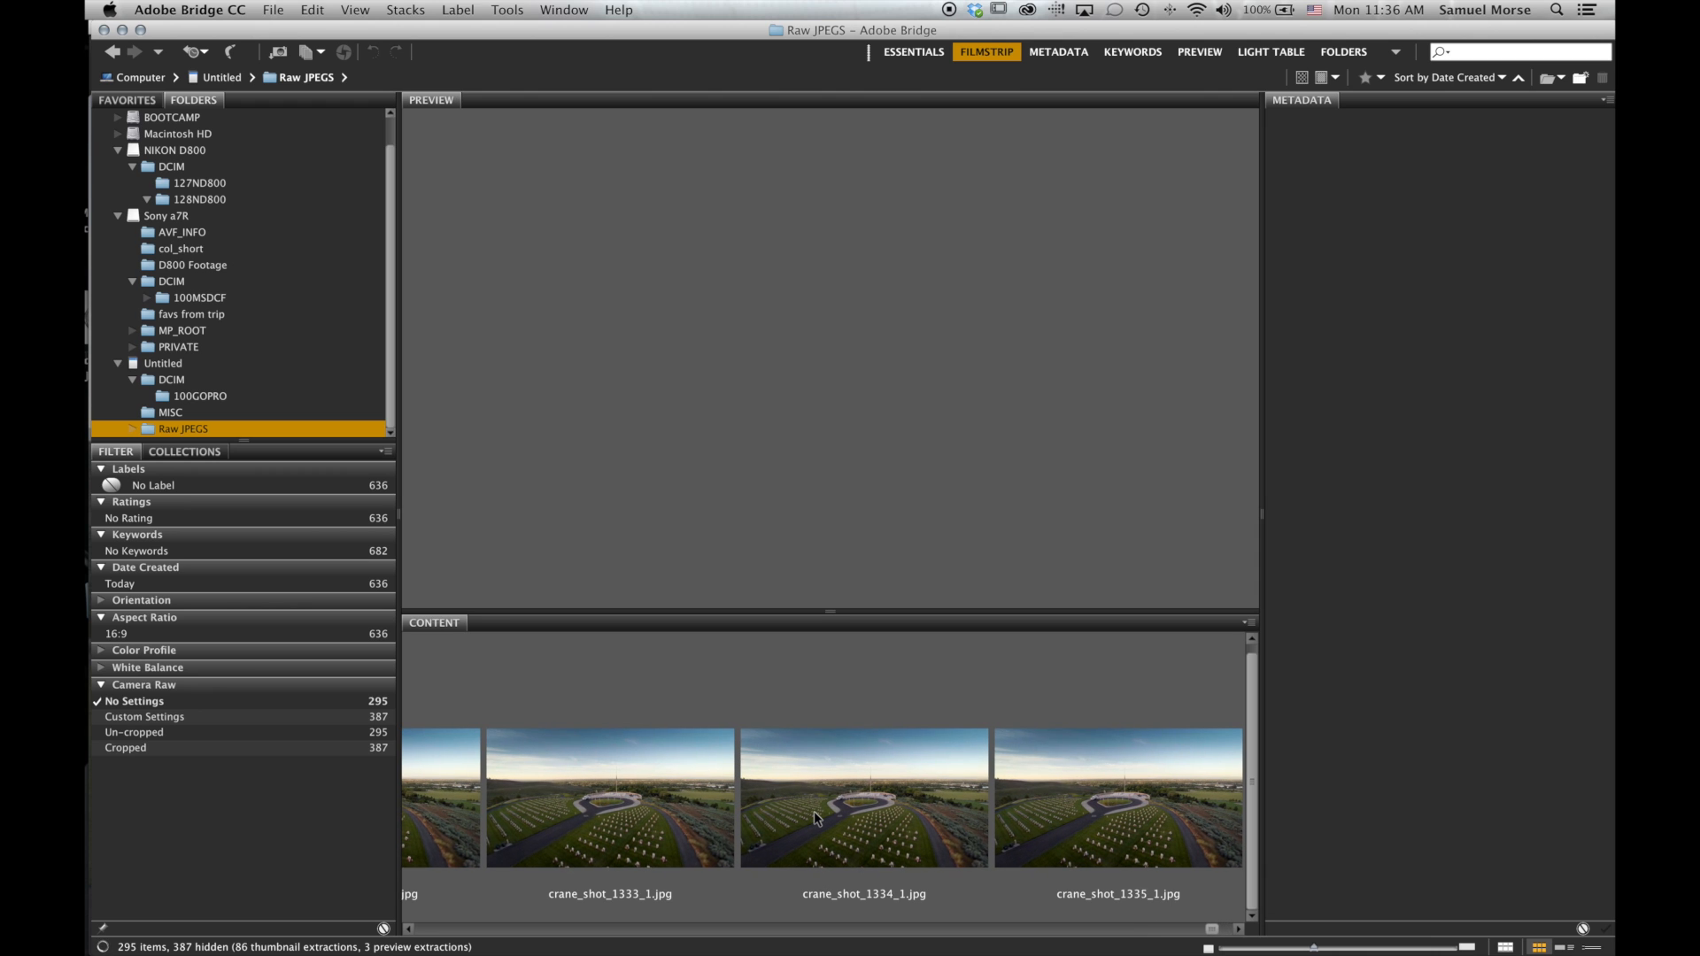
scroll(886, 841, left, 2)
drag(1191, 930, 400, 928)
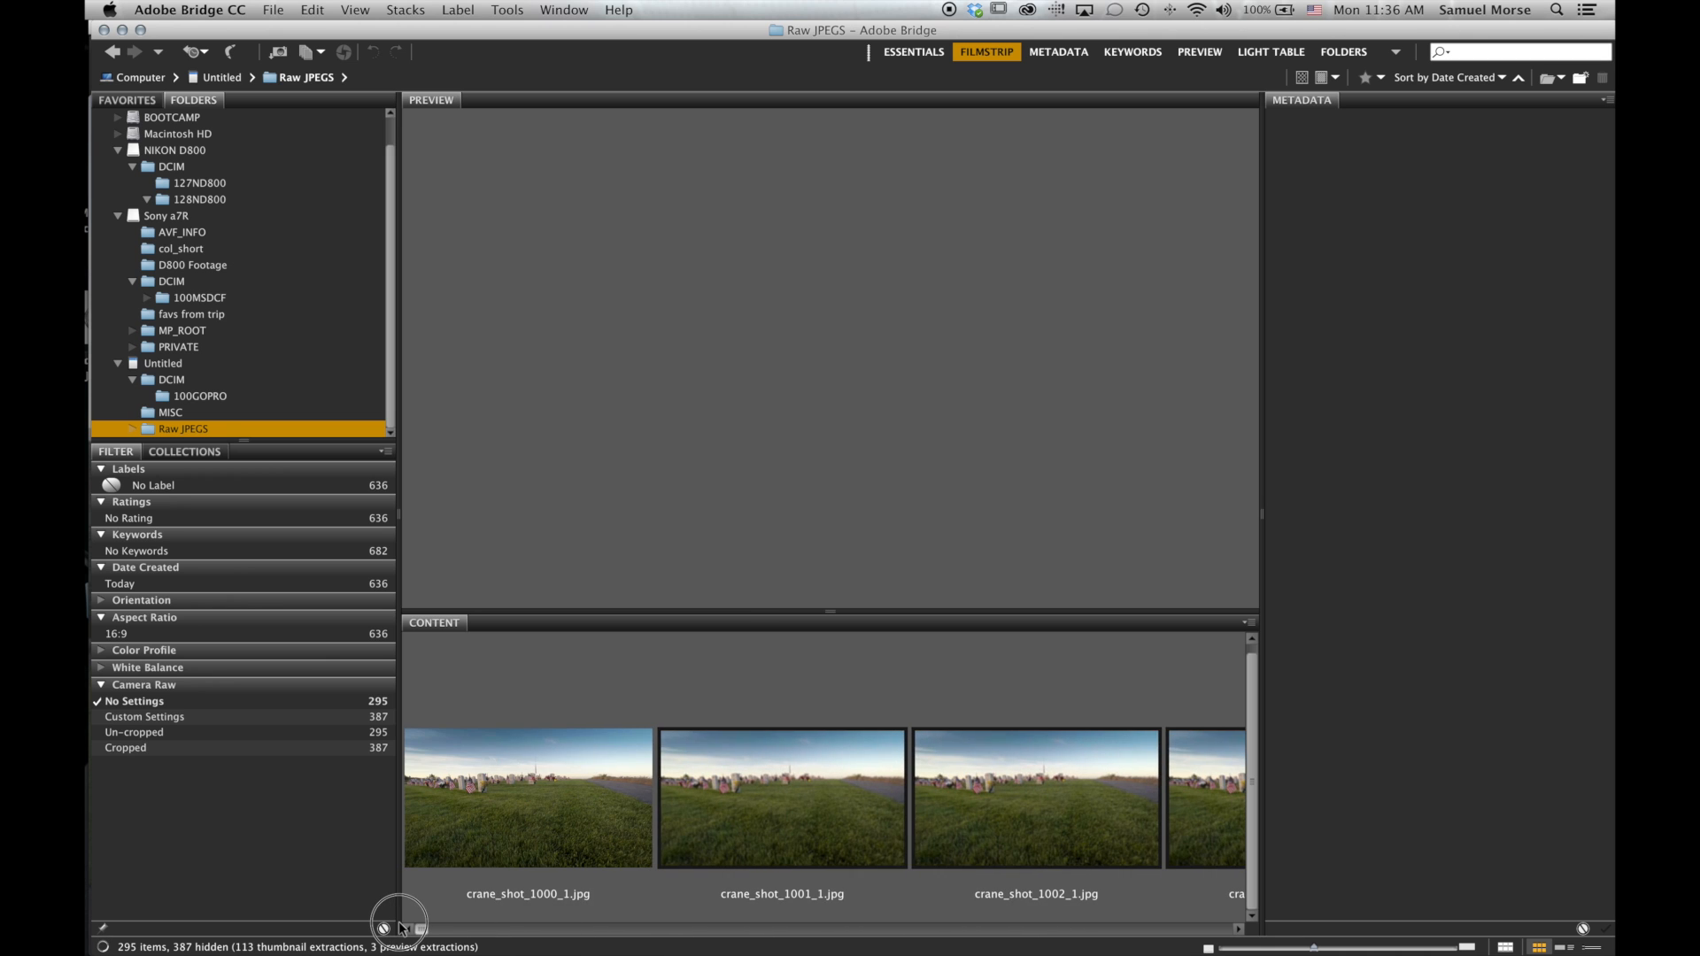
click(518, 818)
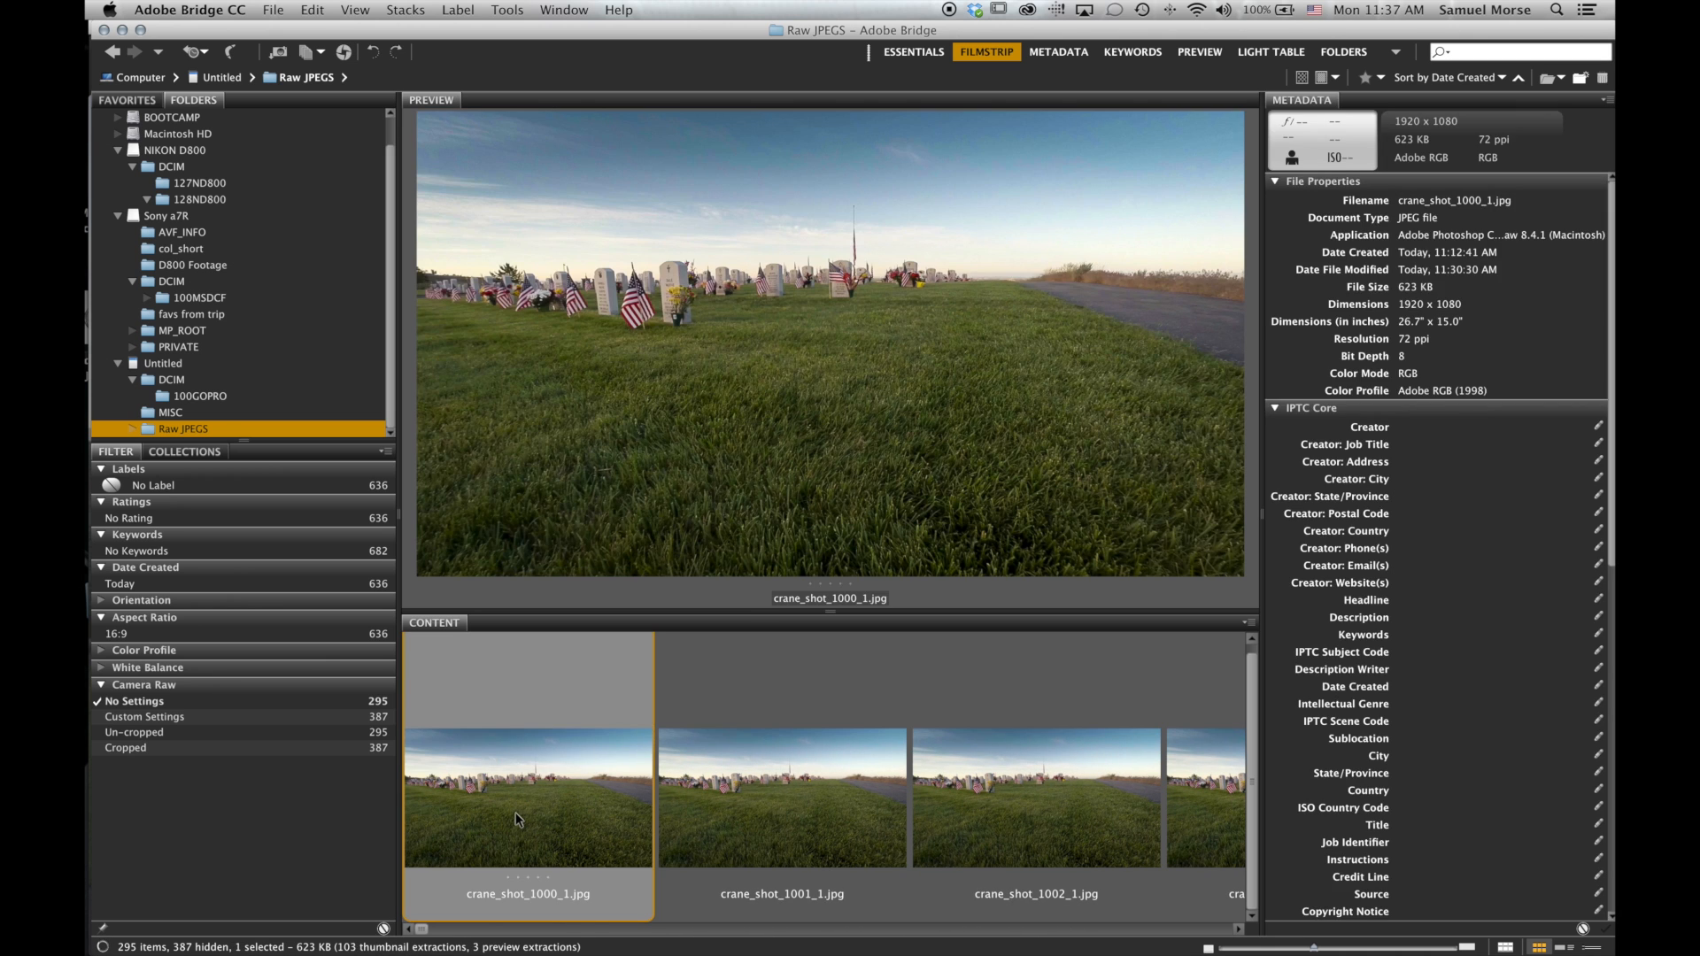
drag(423, 929, 1368, 944)
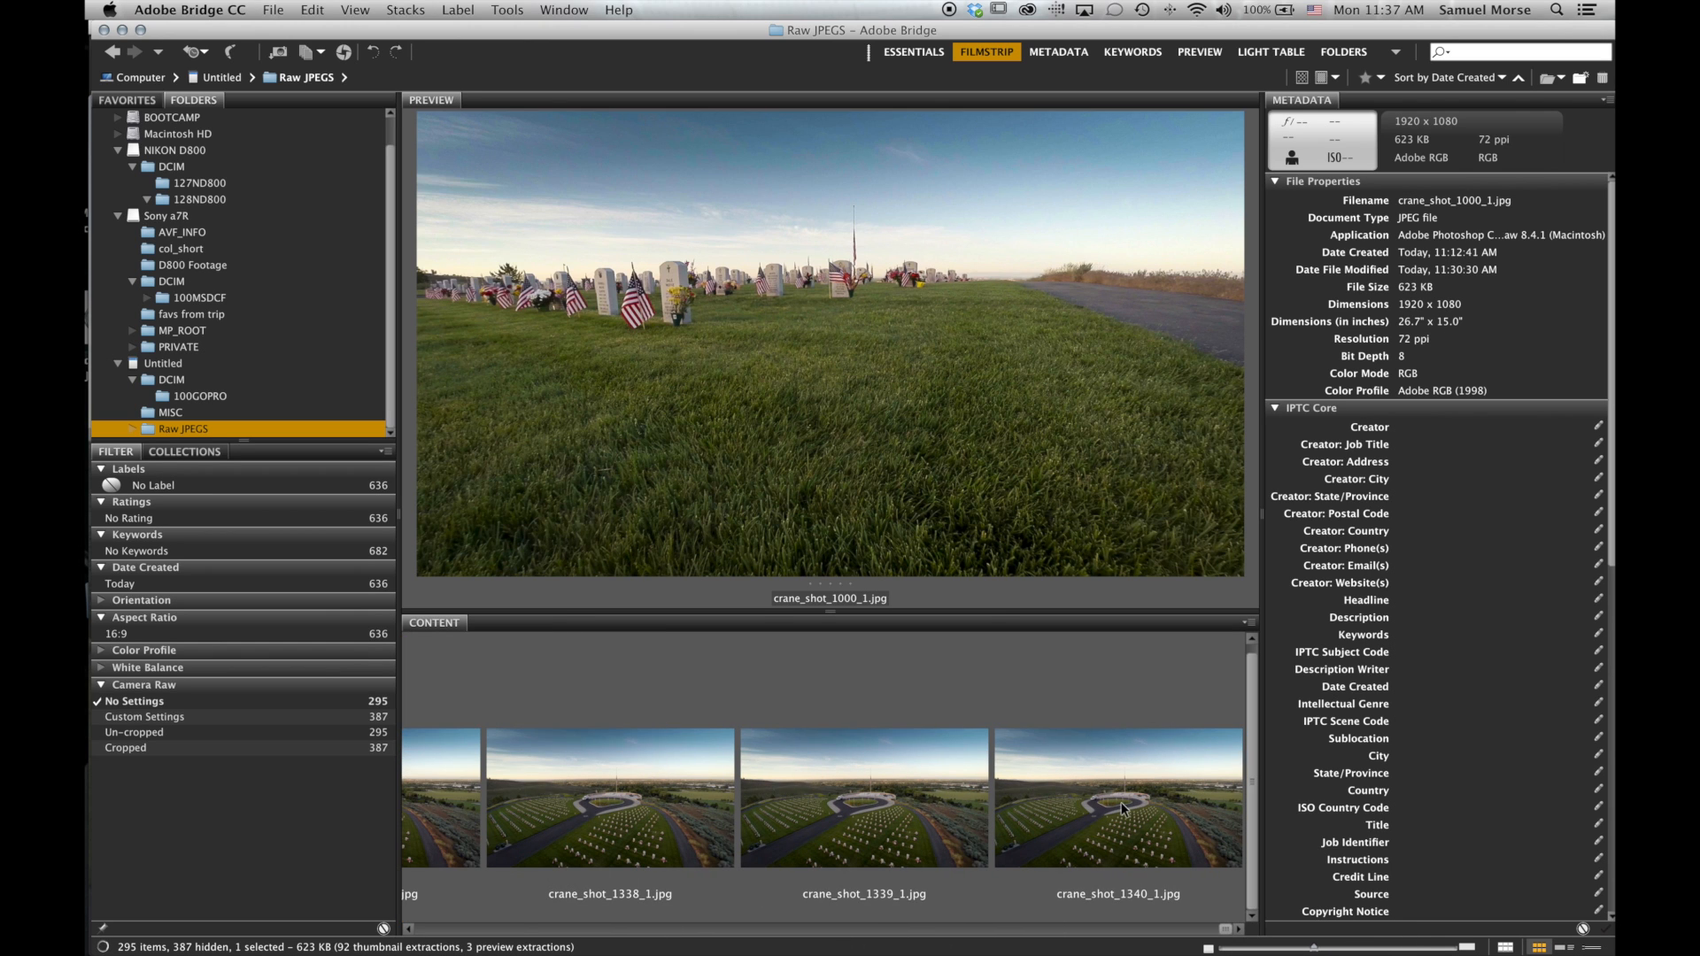
click(1122, 808)
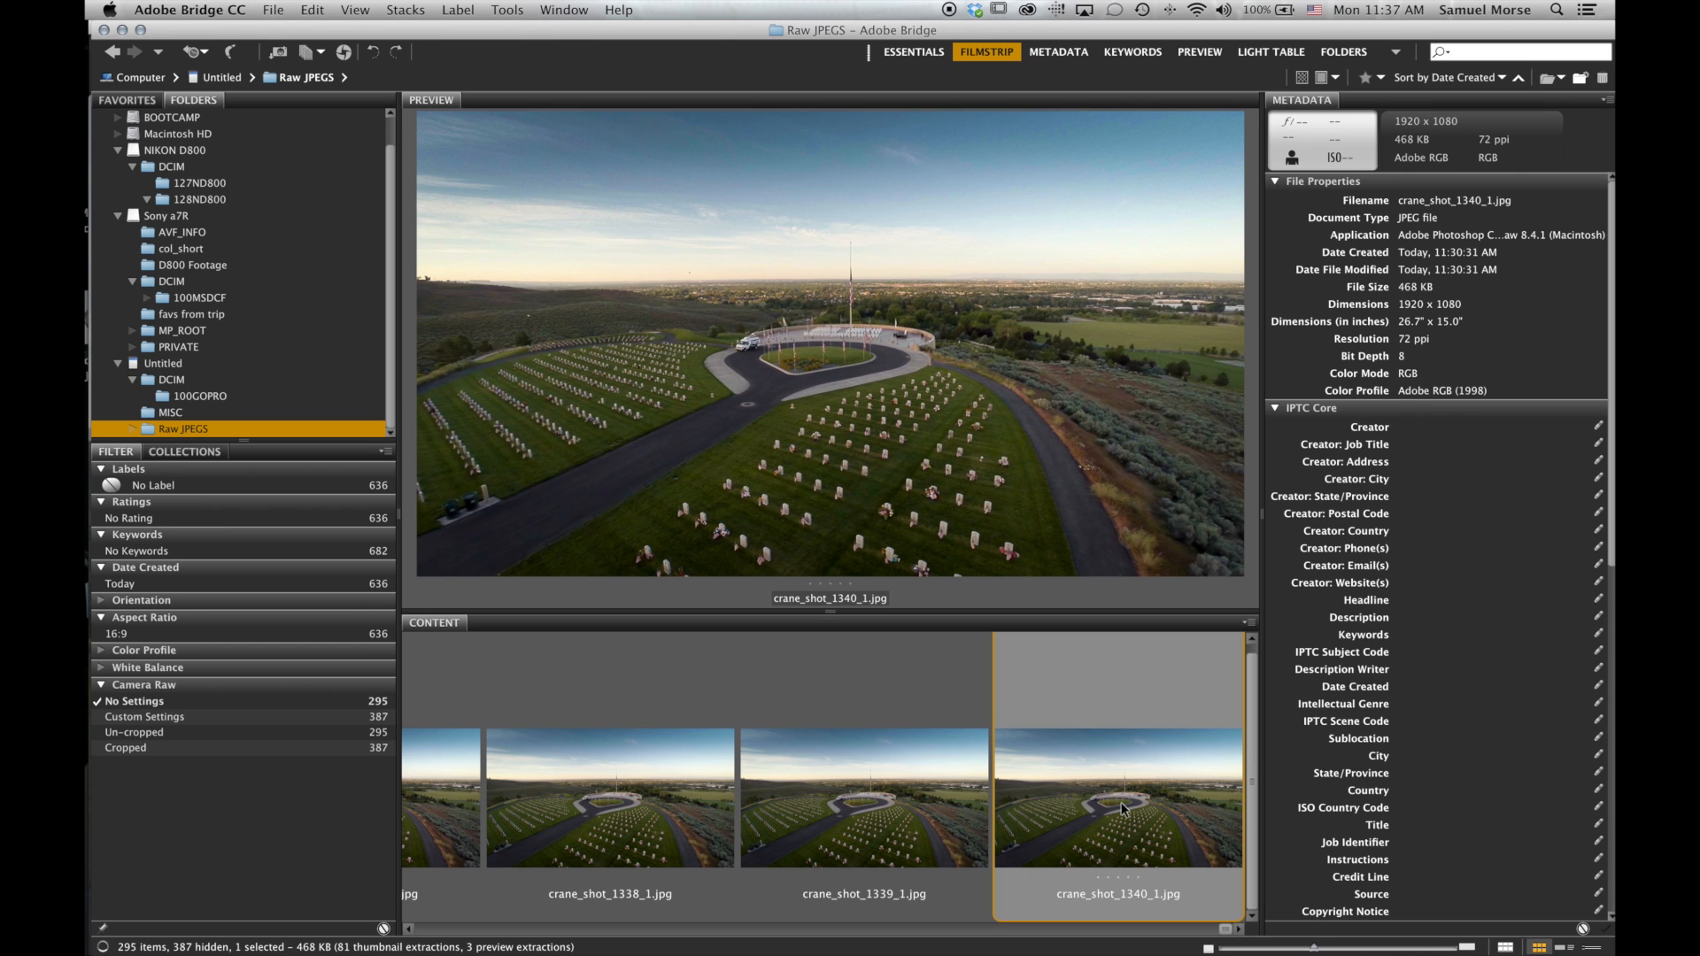
Select all of the filtered exported frames and review the start of the selection.
key(super+a)
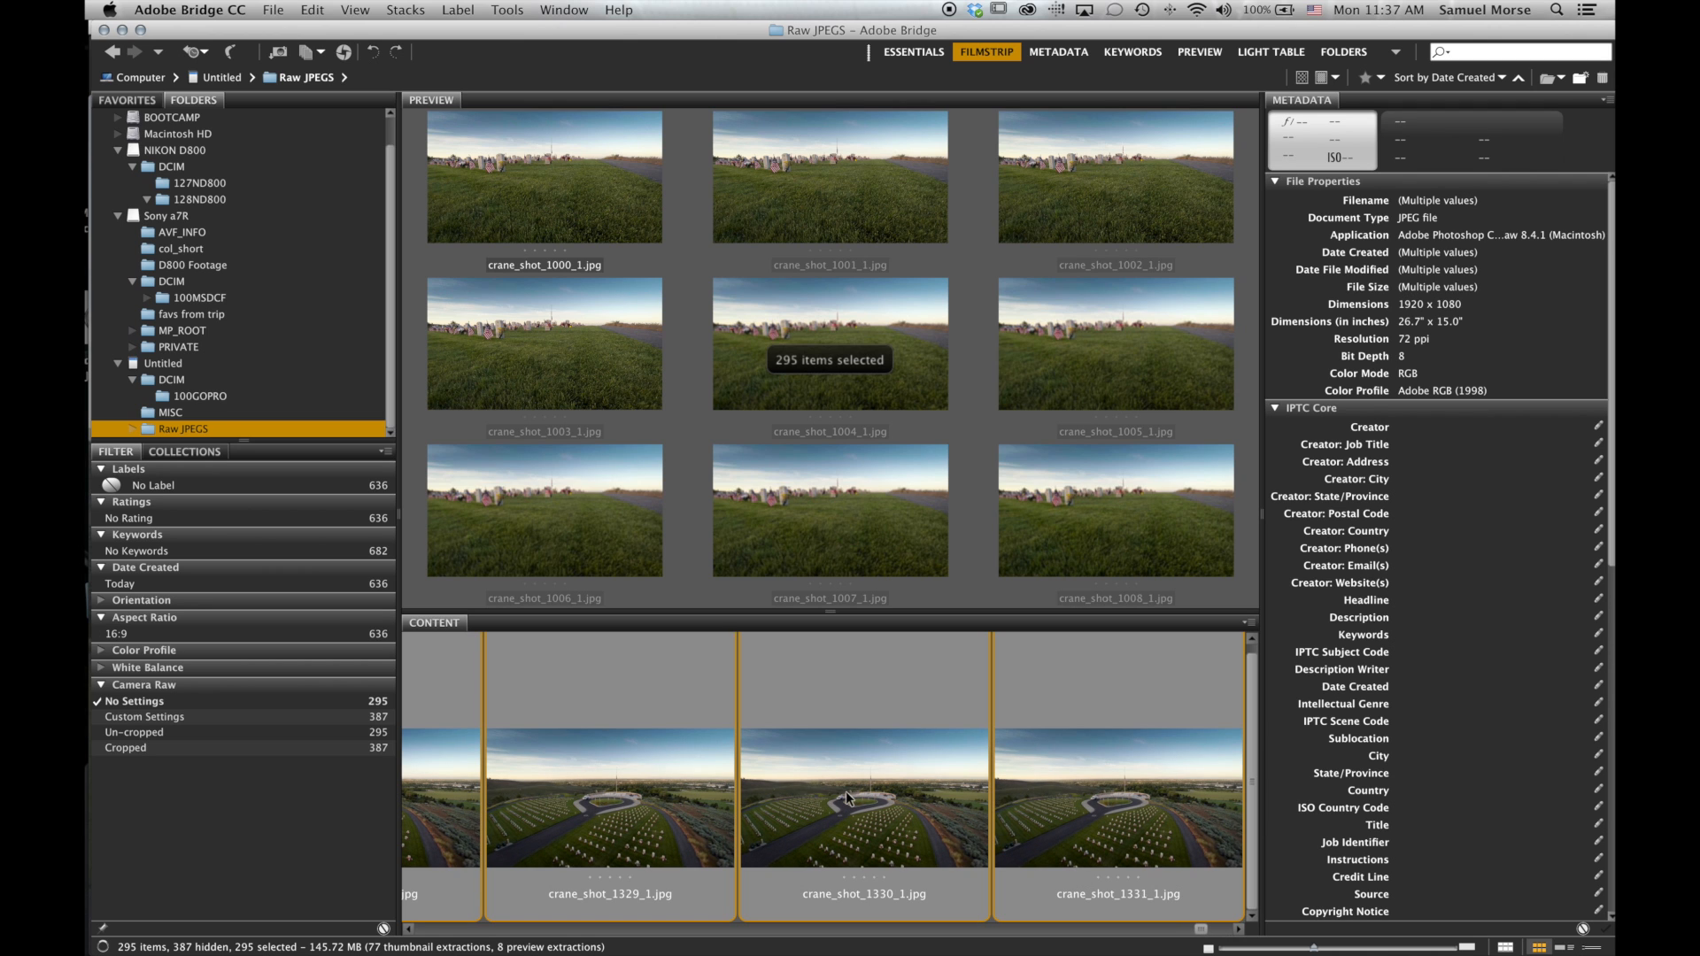
drag(1192, 927, 425, 925)
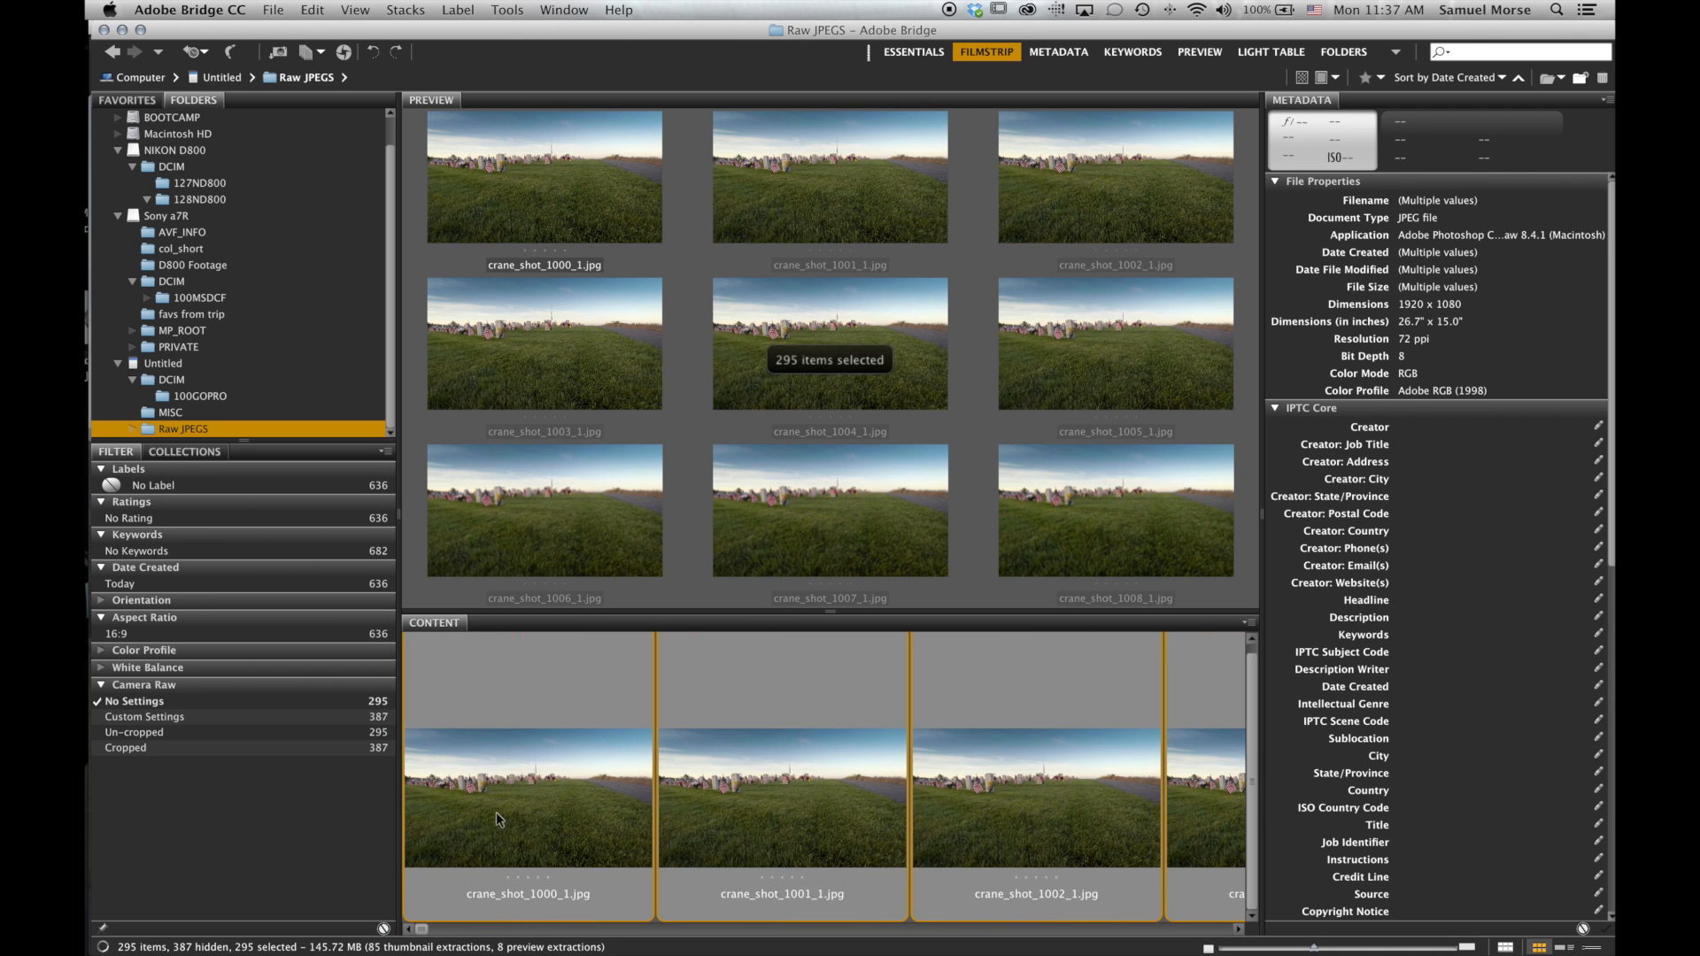
scroll(500, 819, down, 4)
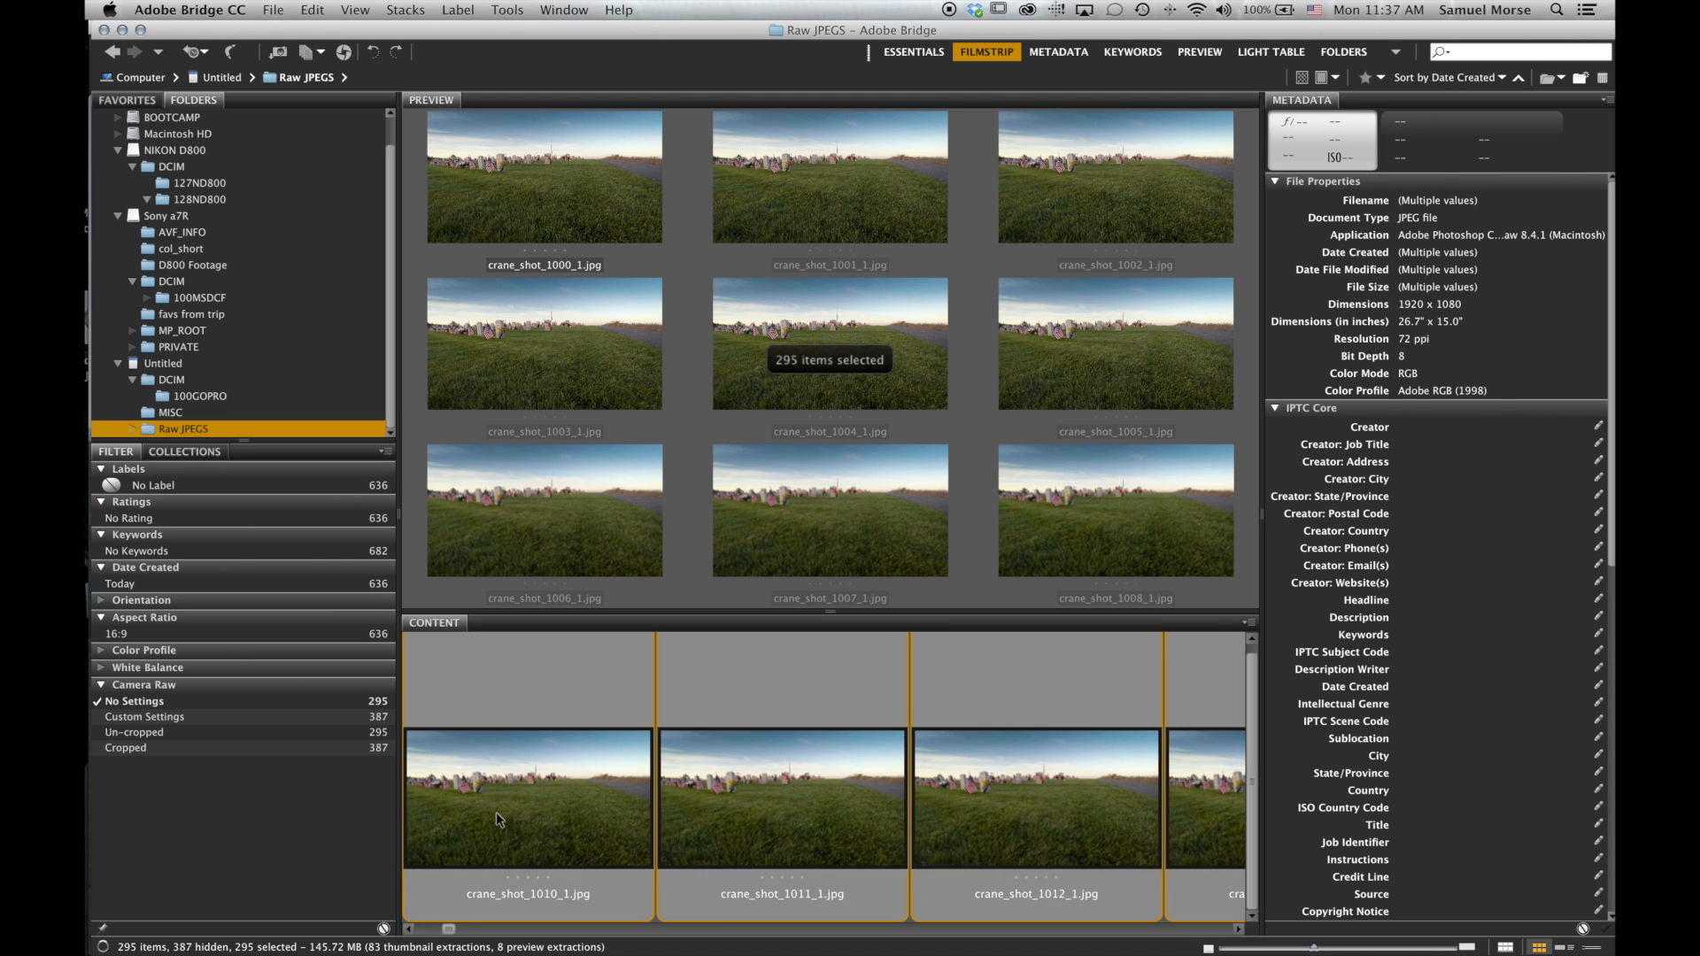
Review the selected exported frames in sequence from crane_shot_1010_1.jpg through crane_shot_1268_1.jpg.
scroll(496, 811, down, 5)
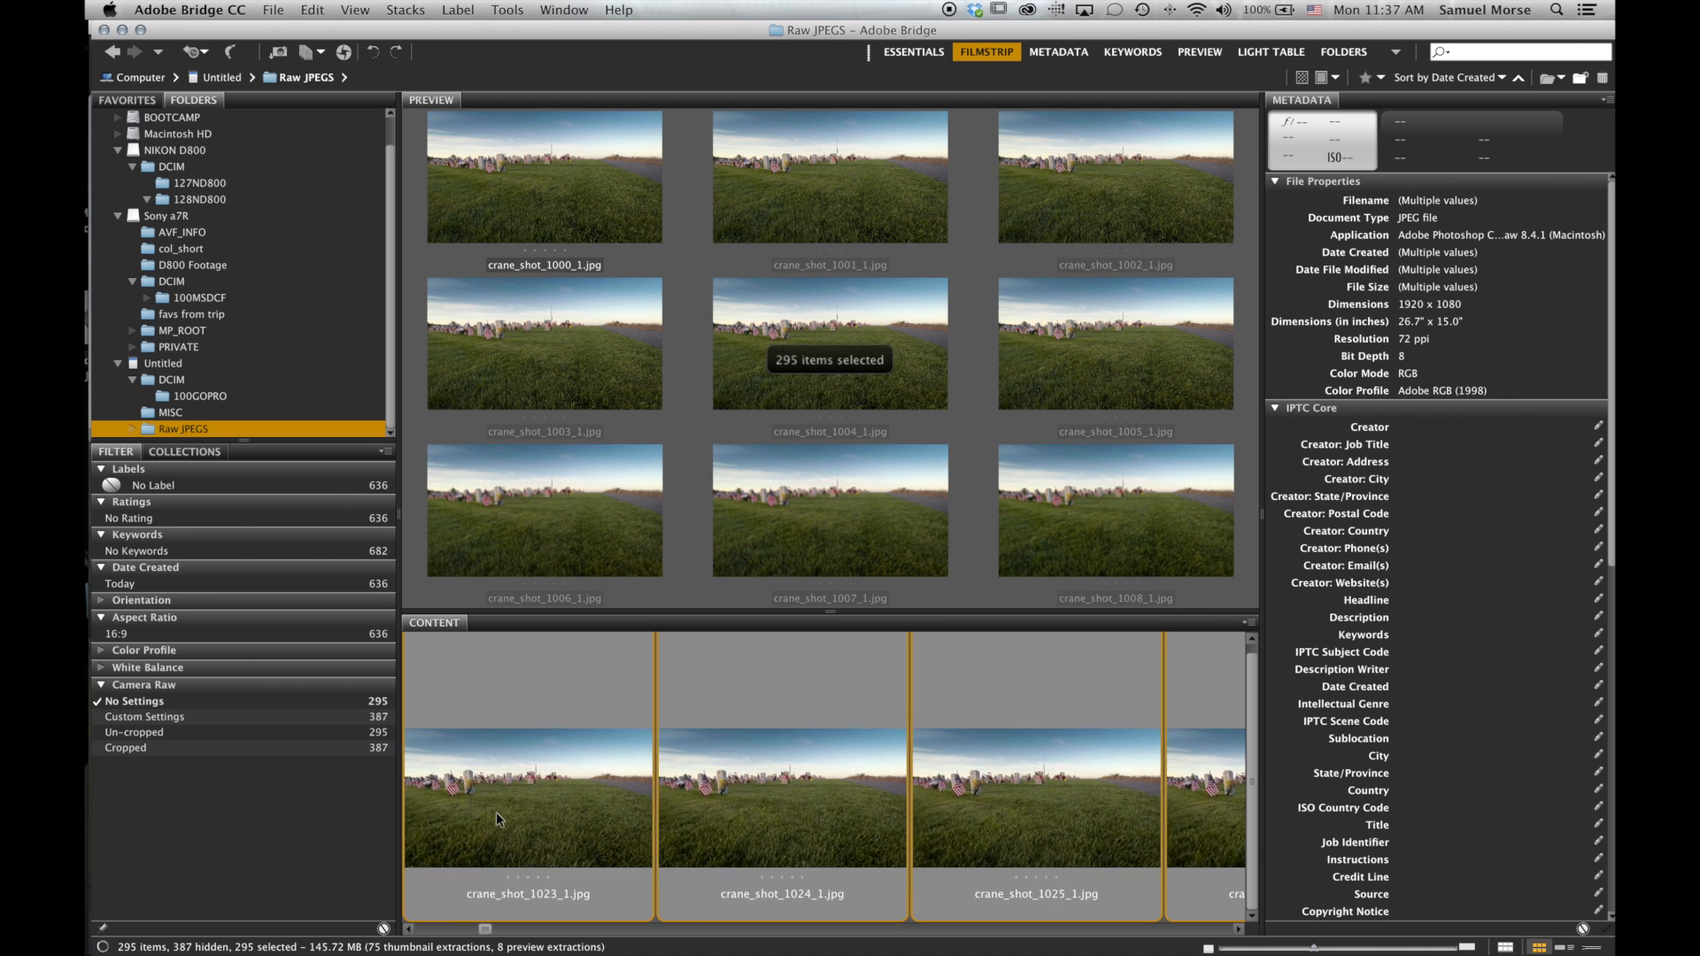
scroll(496, 811, down, 5)
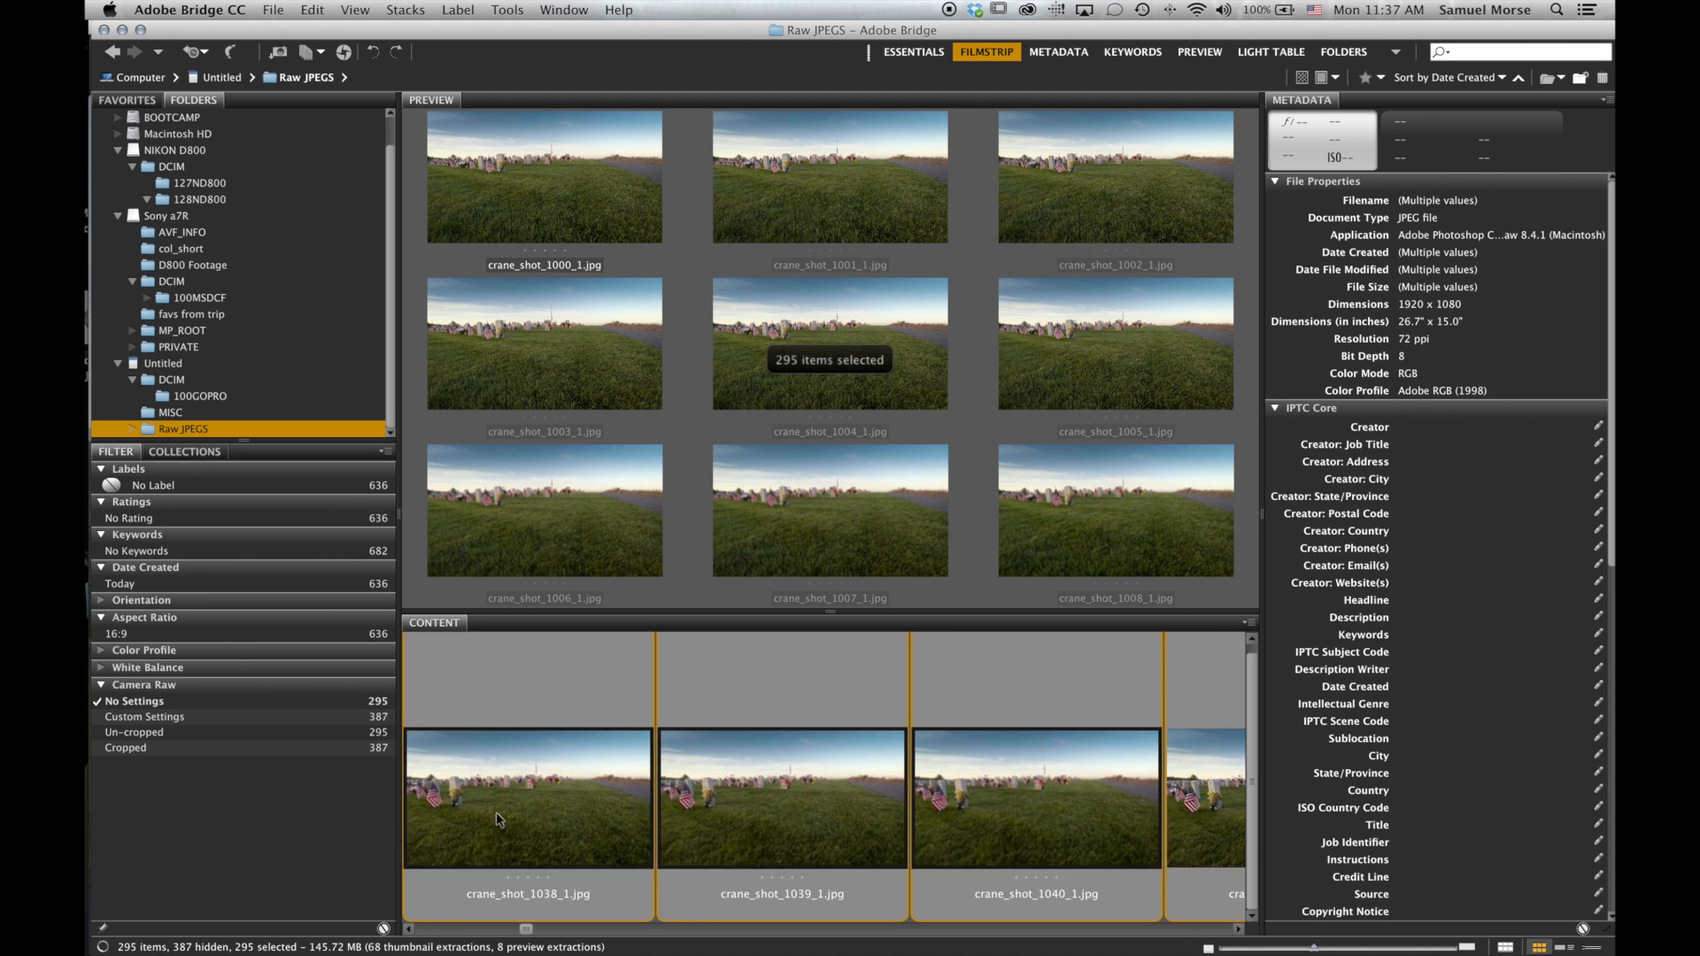
scroll(495, 811, down, 5)
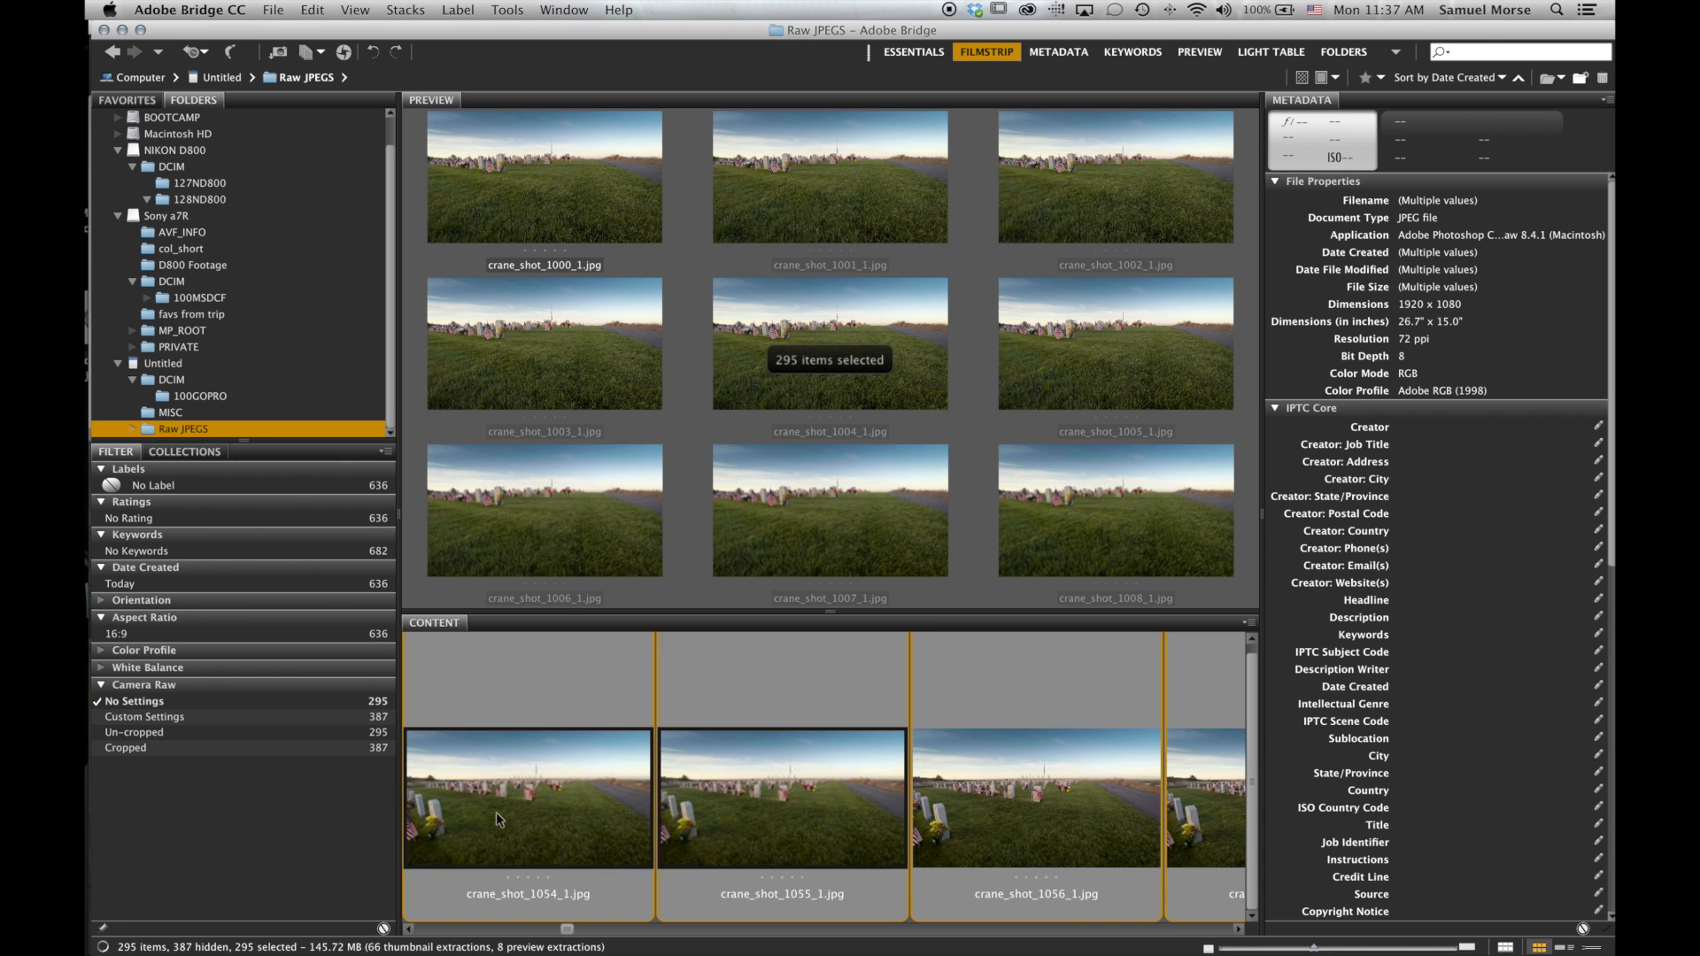
scroll(496, 811, down, 5)
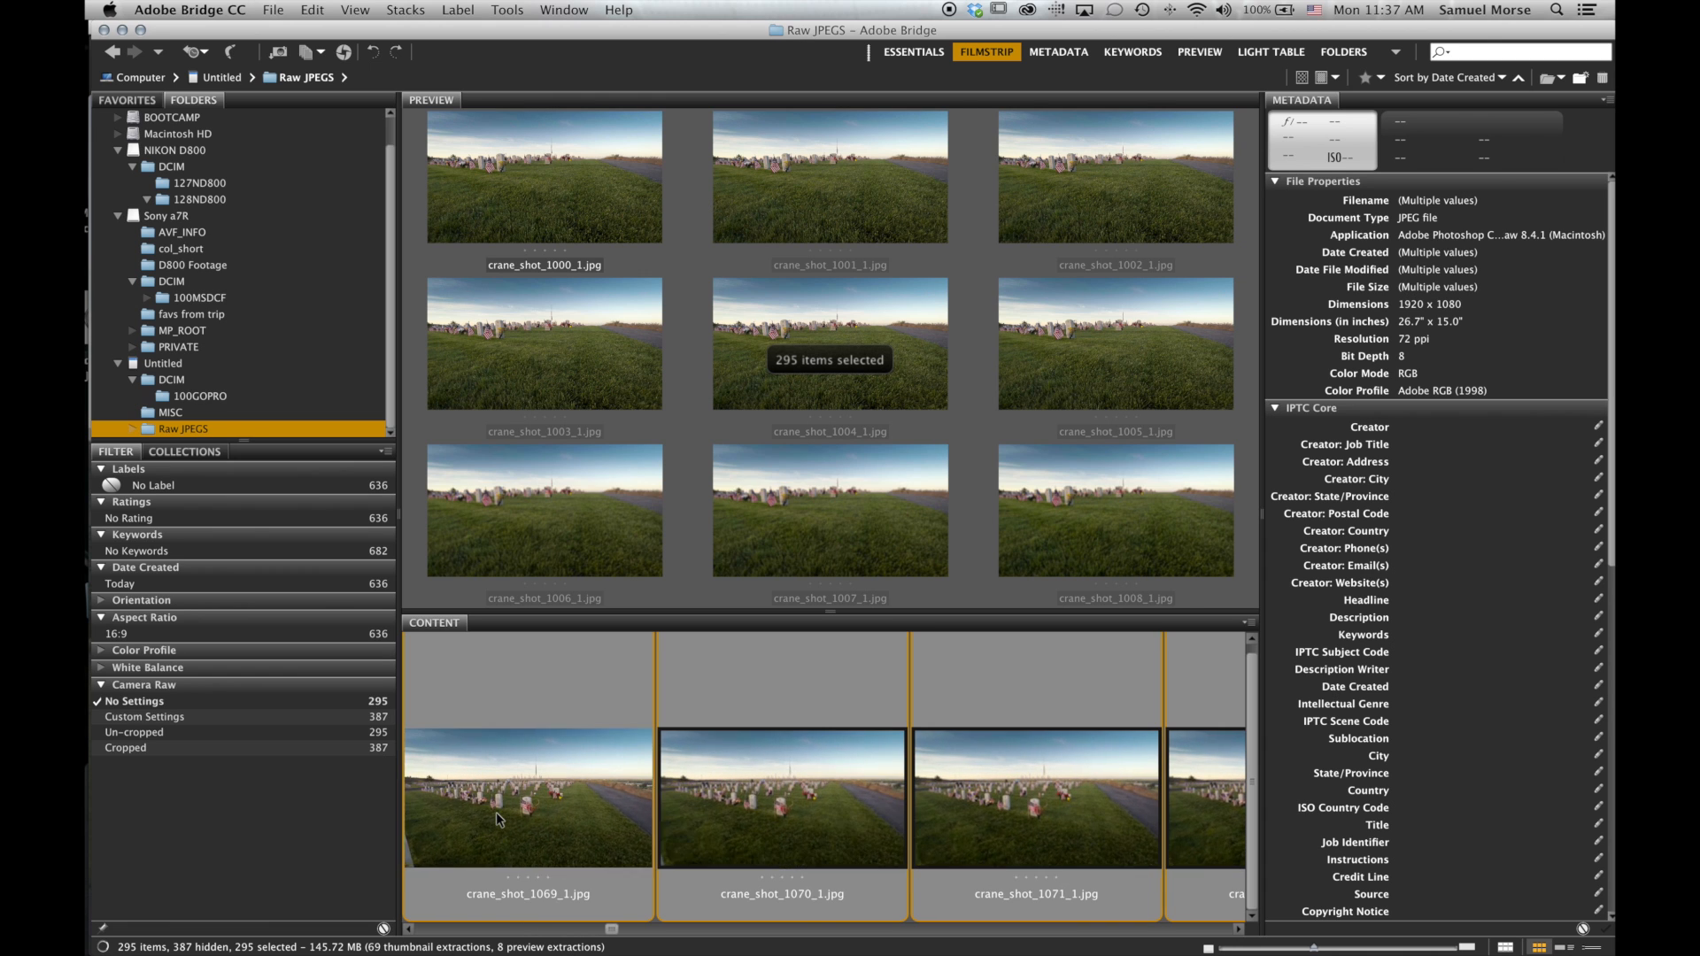
scroll(496, 811, down, 5)
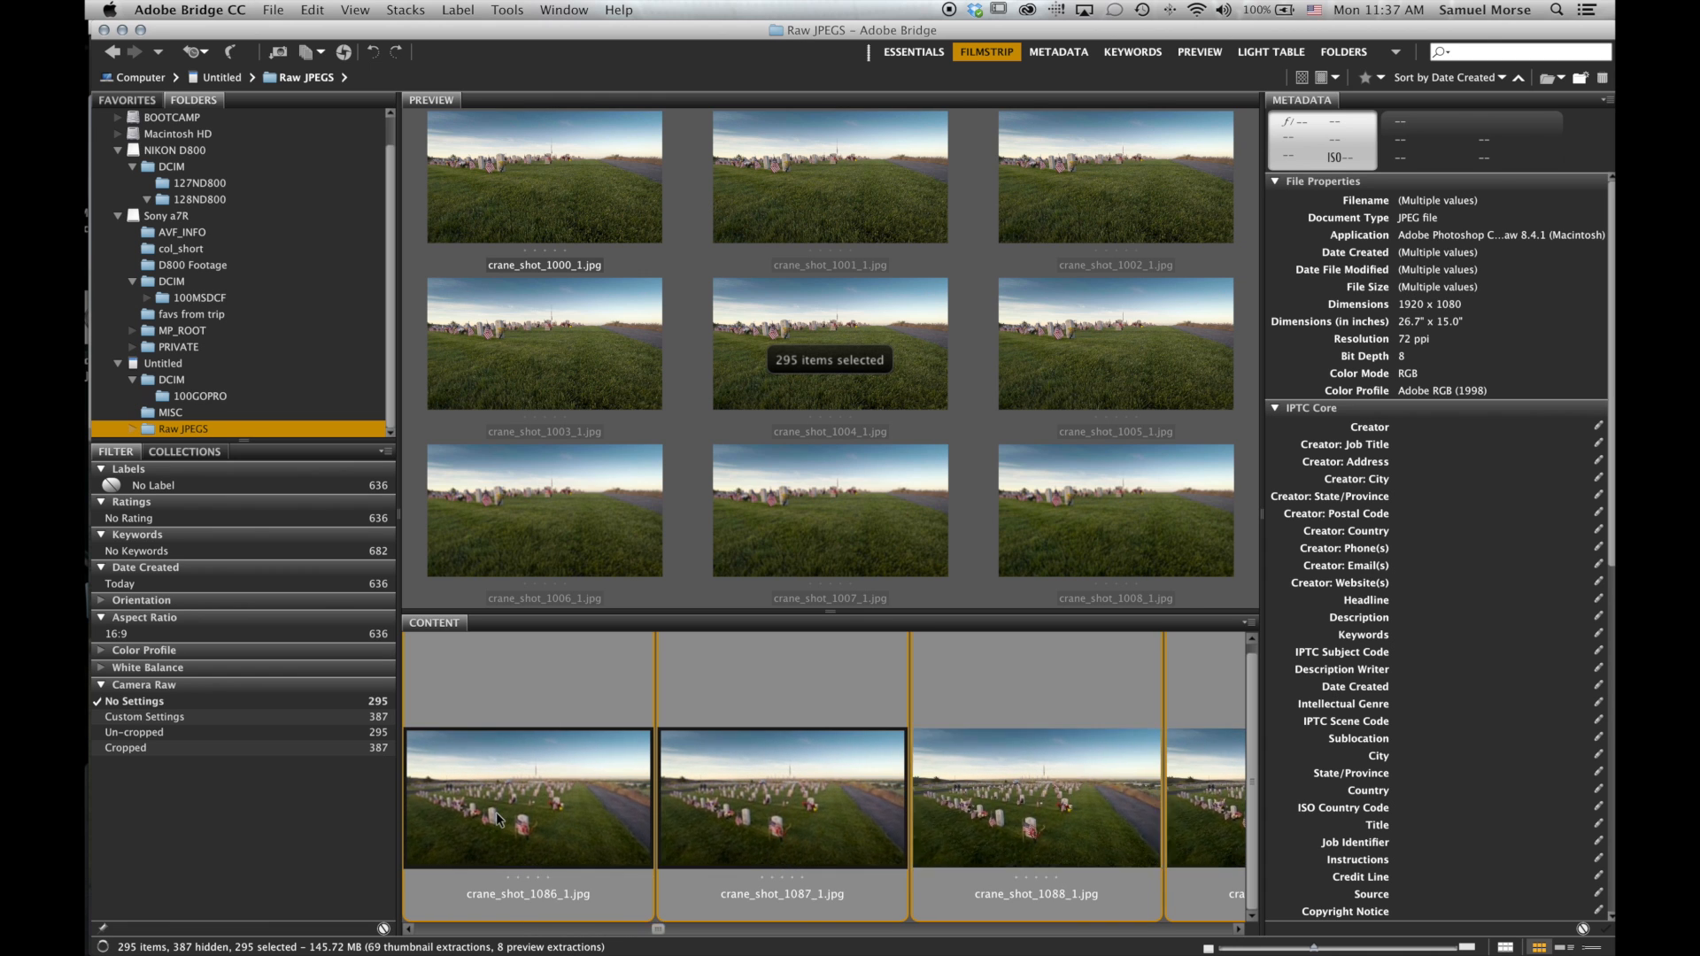
scroll(495, 811, down, 5)
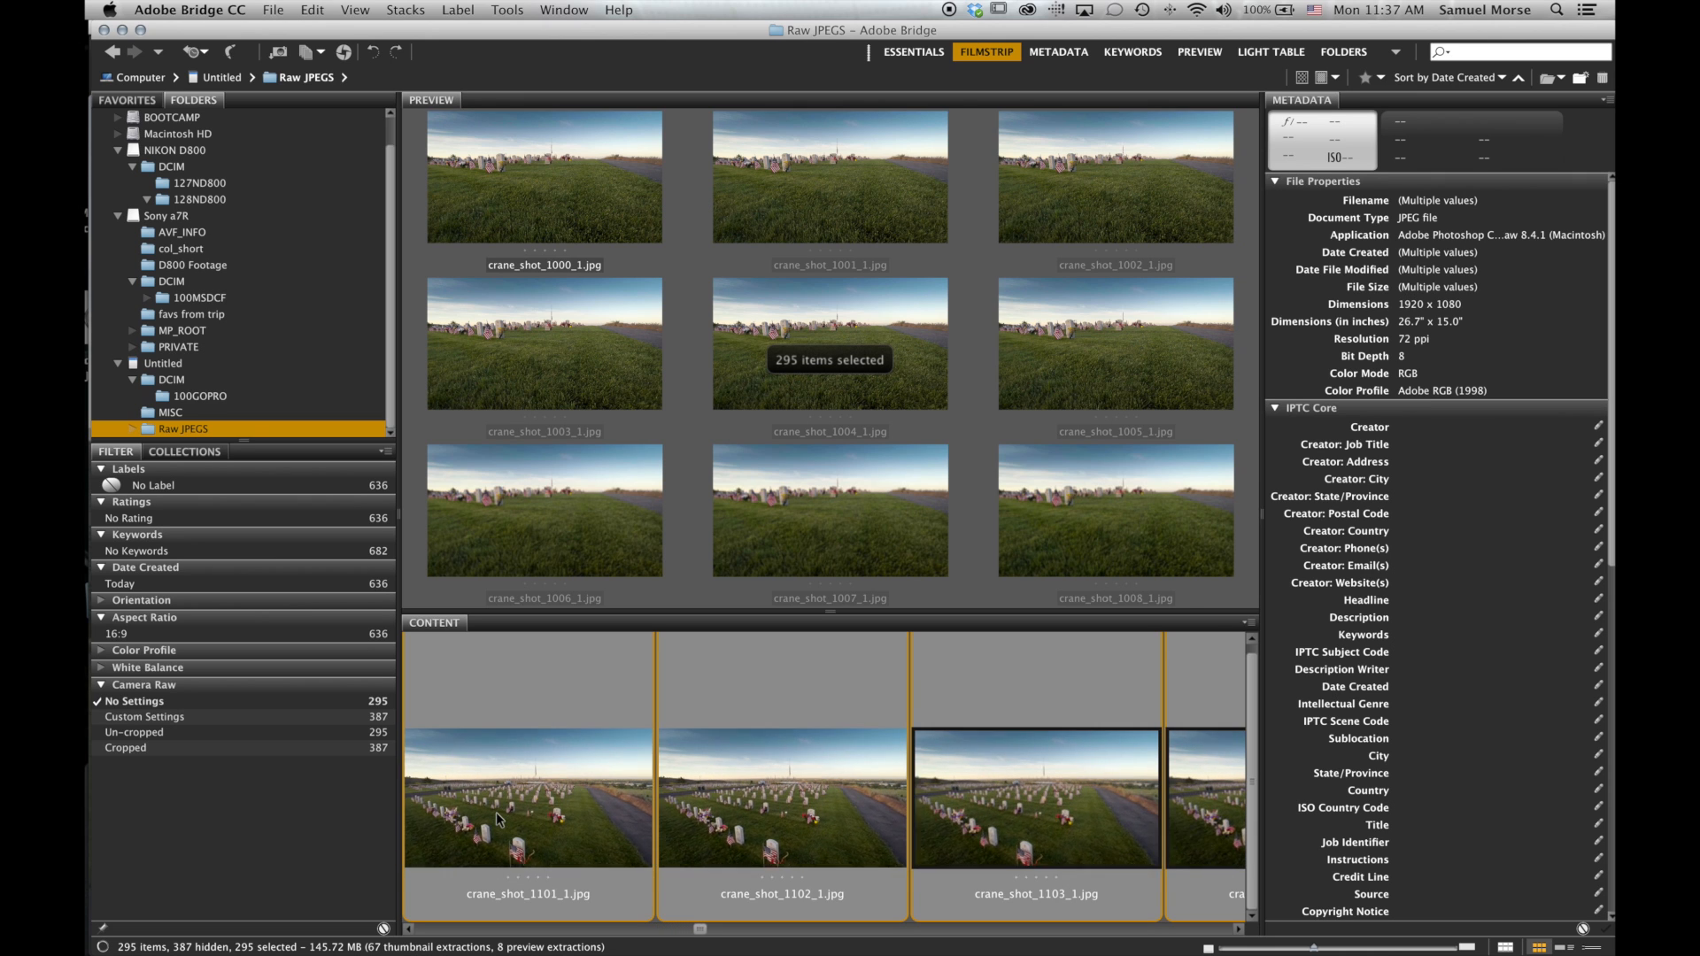
scroll(496, 811, down, 6)
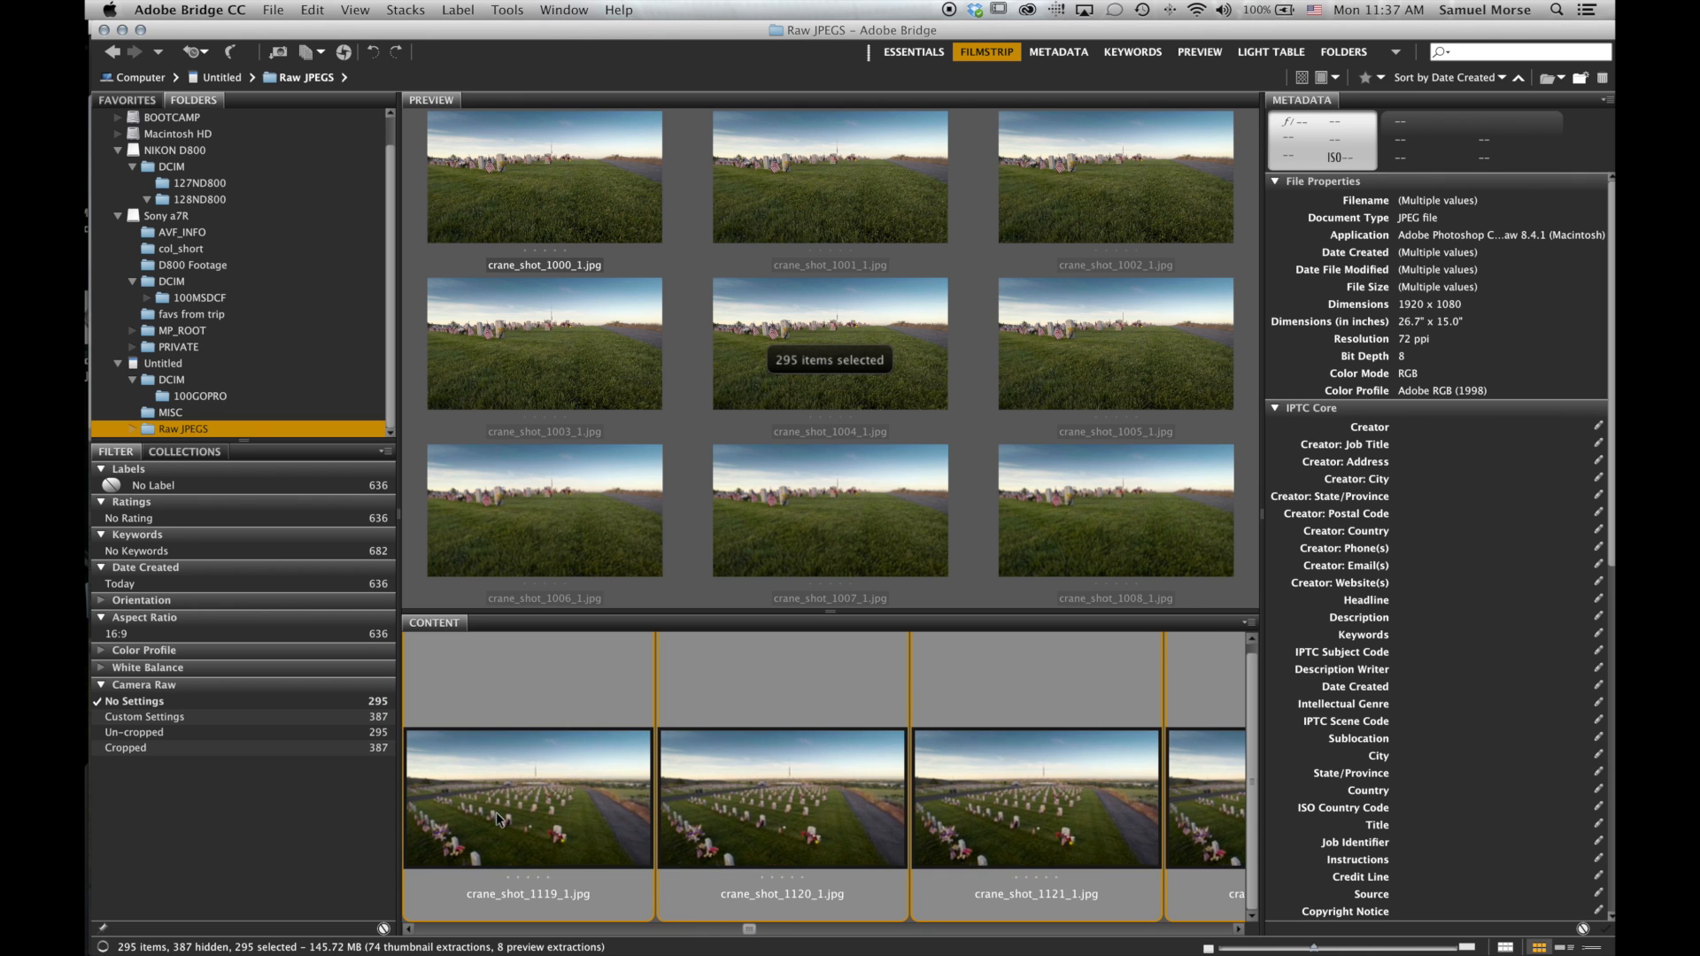
scroll(496, 811, down, 6)
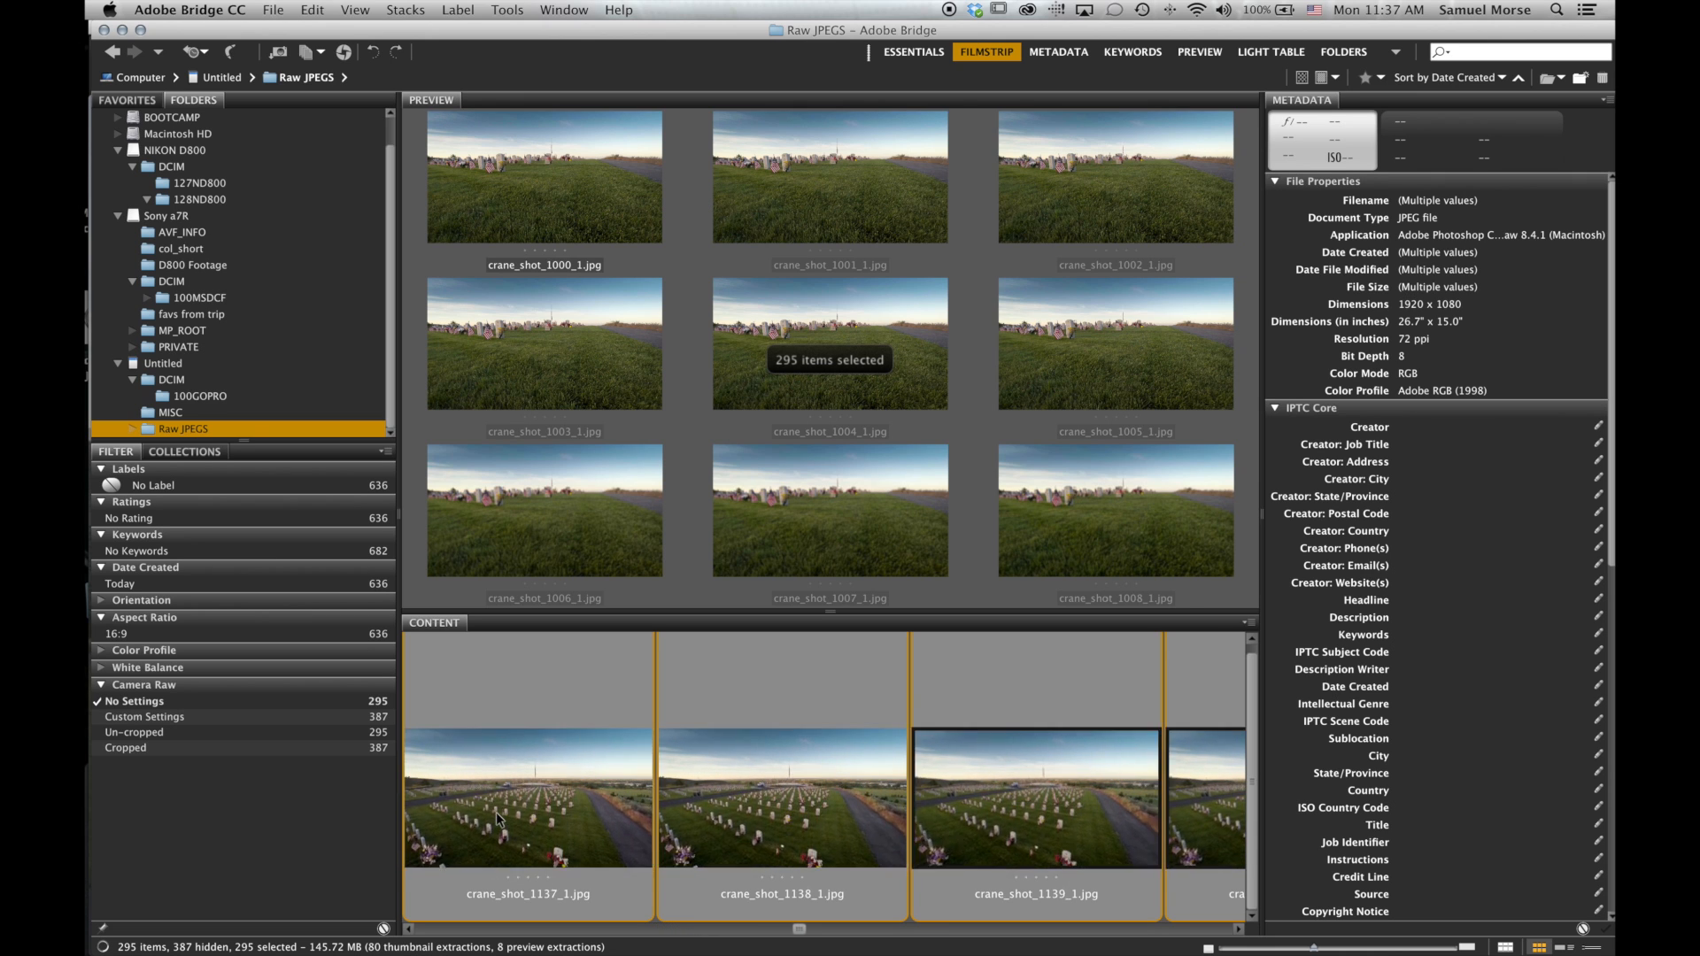
scroll(496, 811, down, 1)
scroll(496, 811, right, 6)
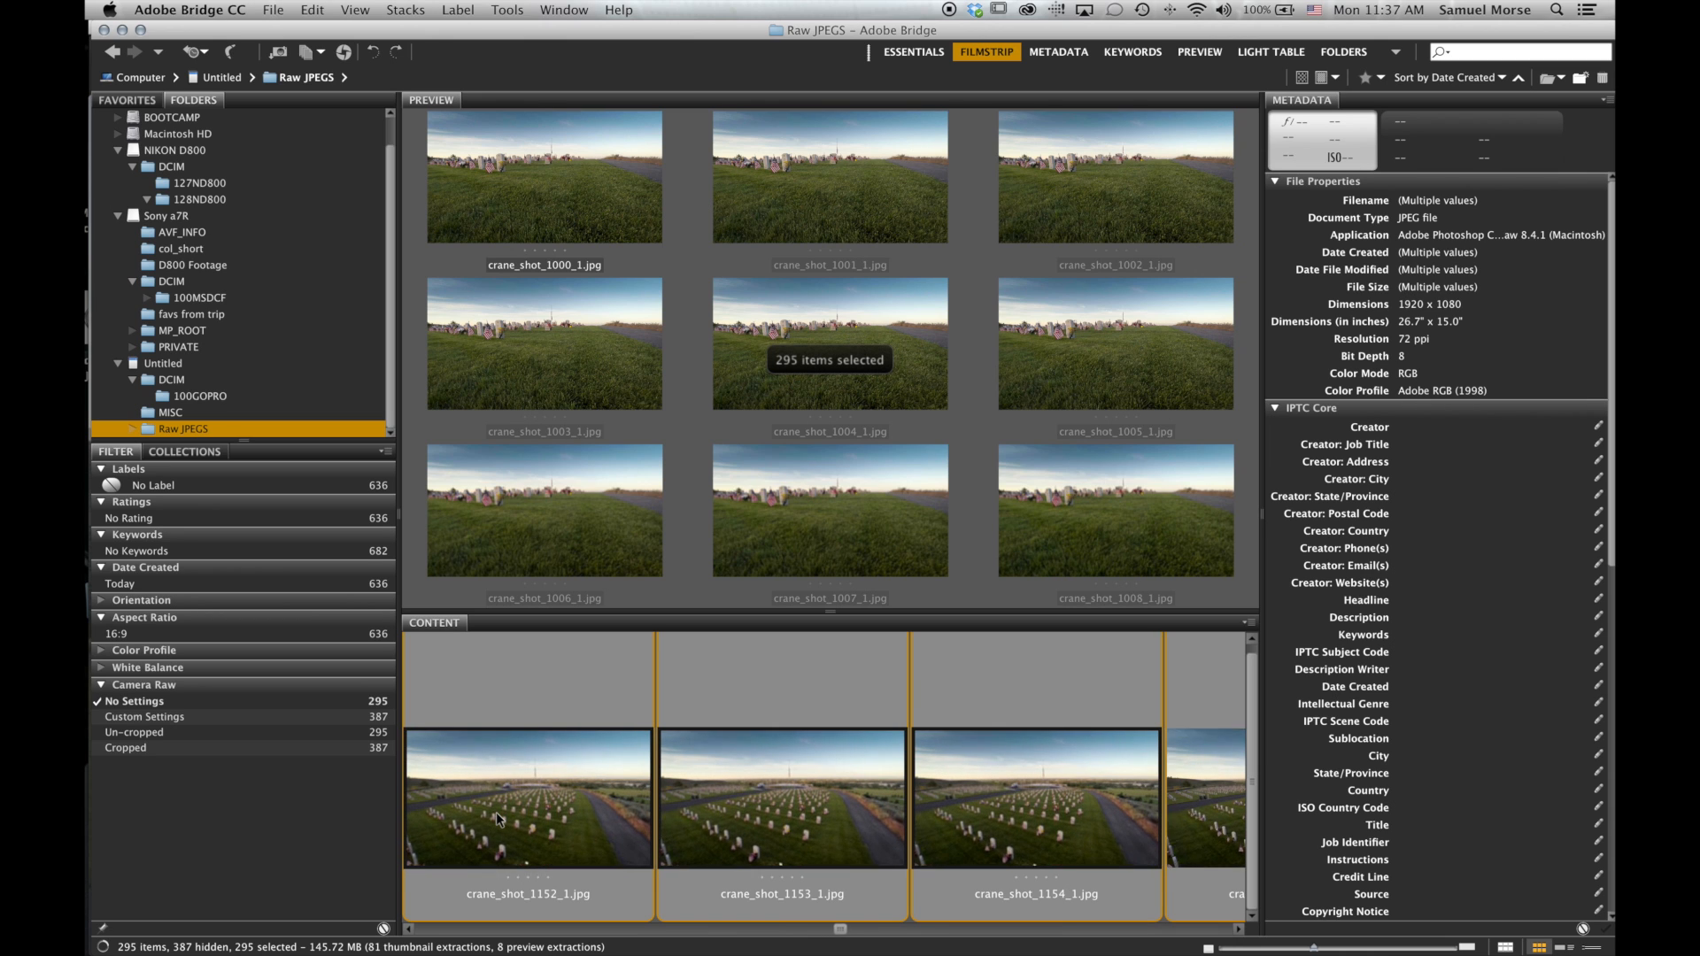
scroll(495, 811, right, 6)
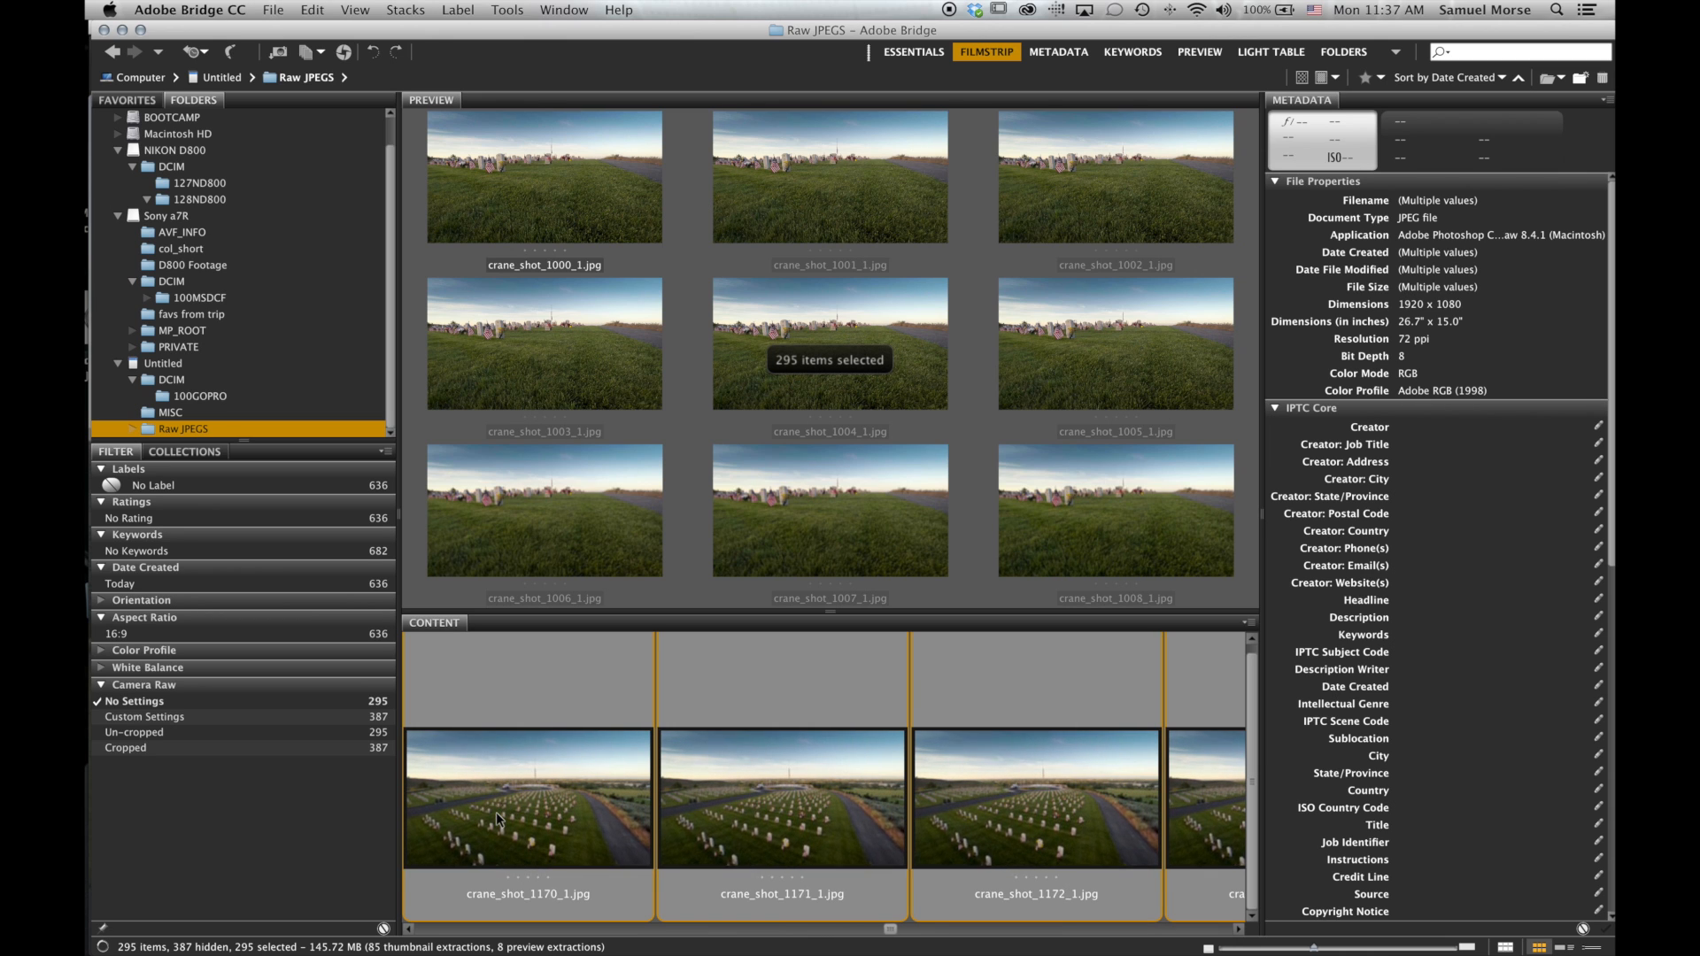
scroll(495, 810, right, 5)
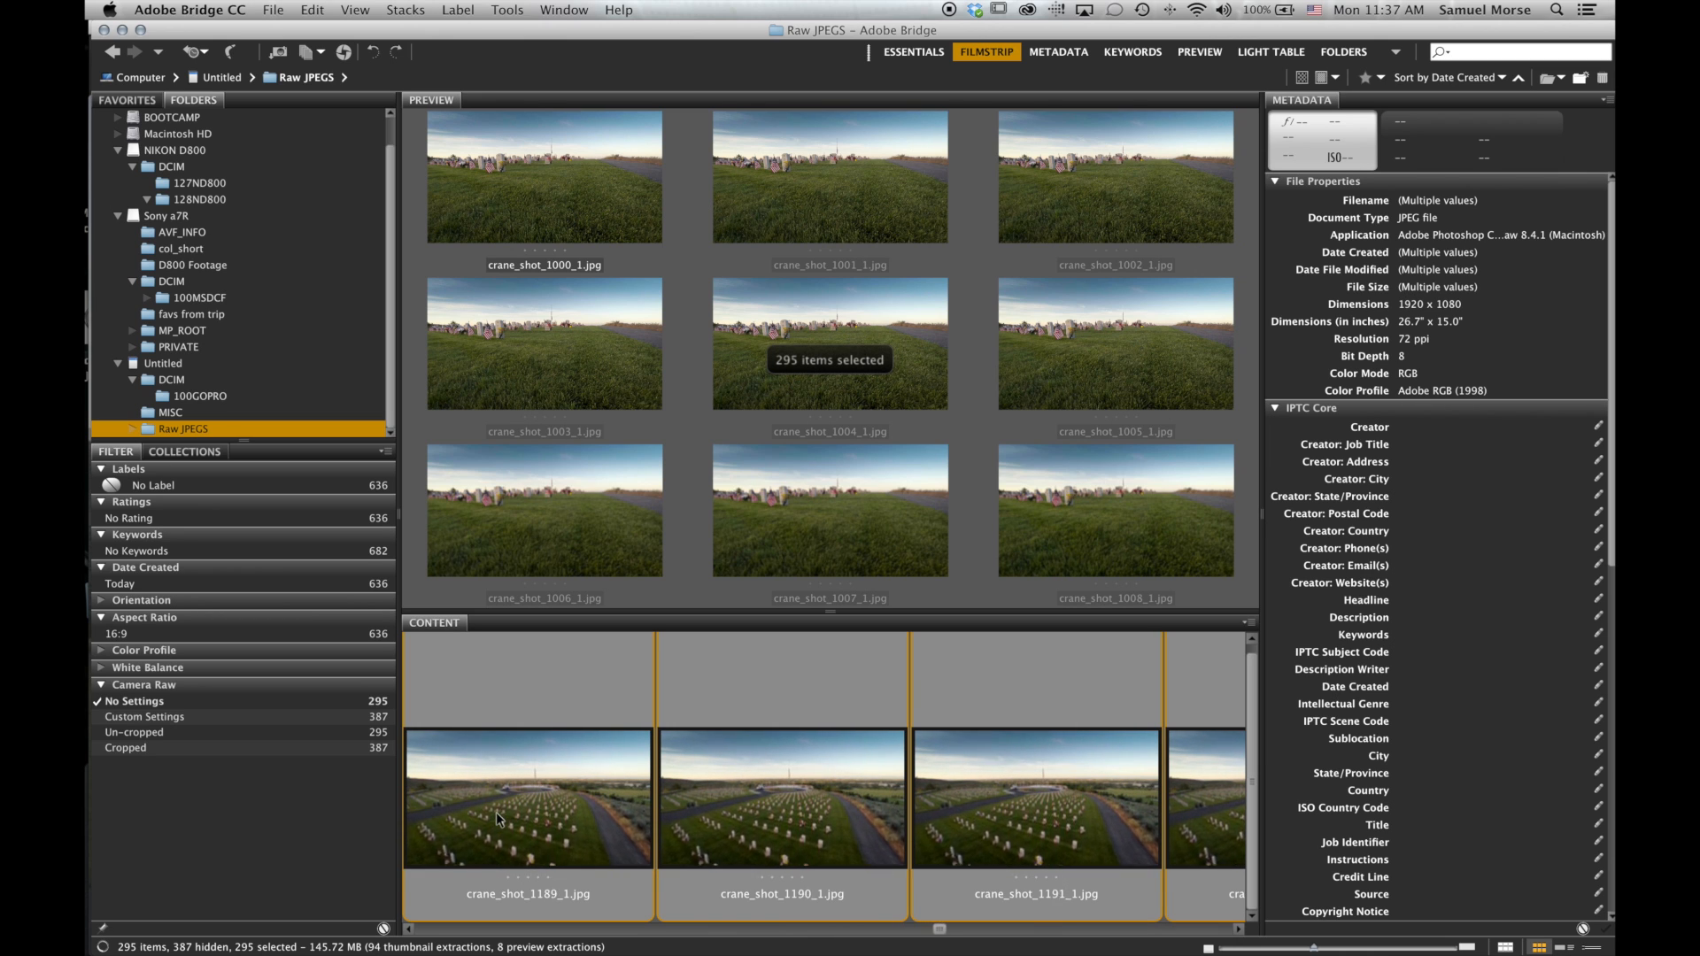
scroll(495, 811, left, 1)
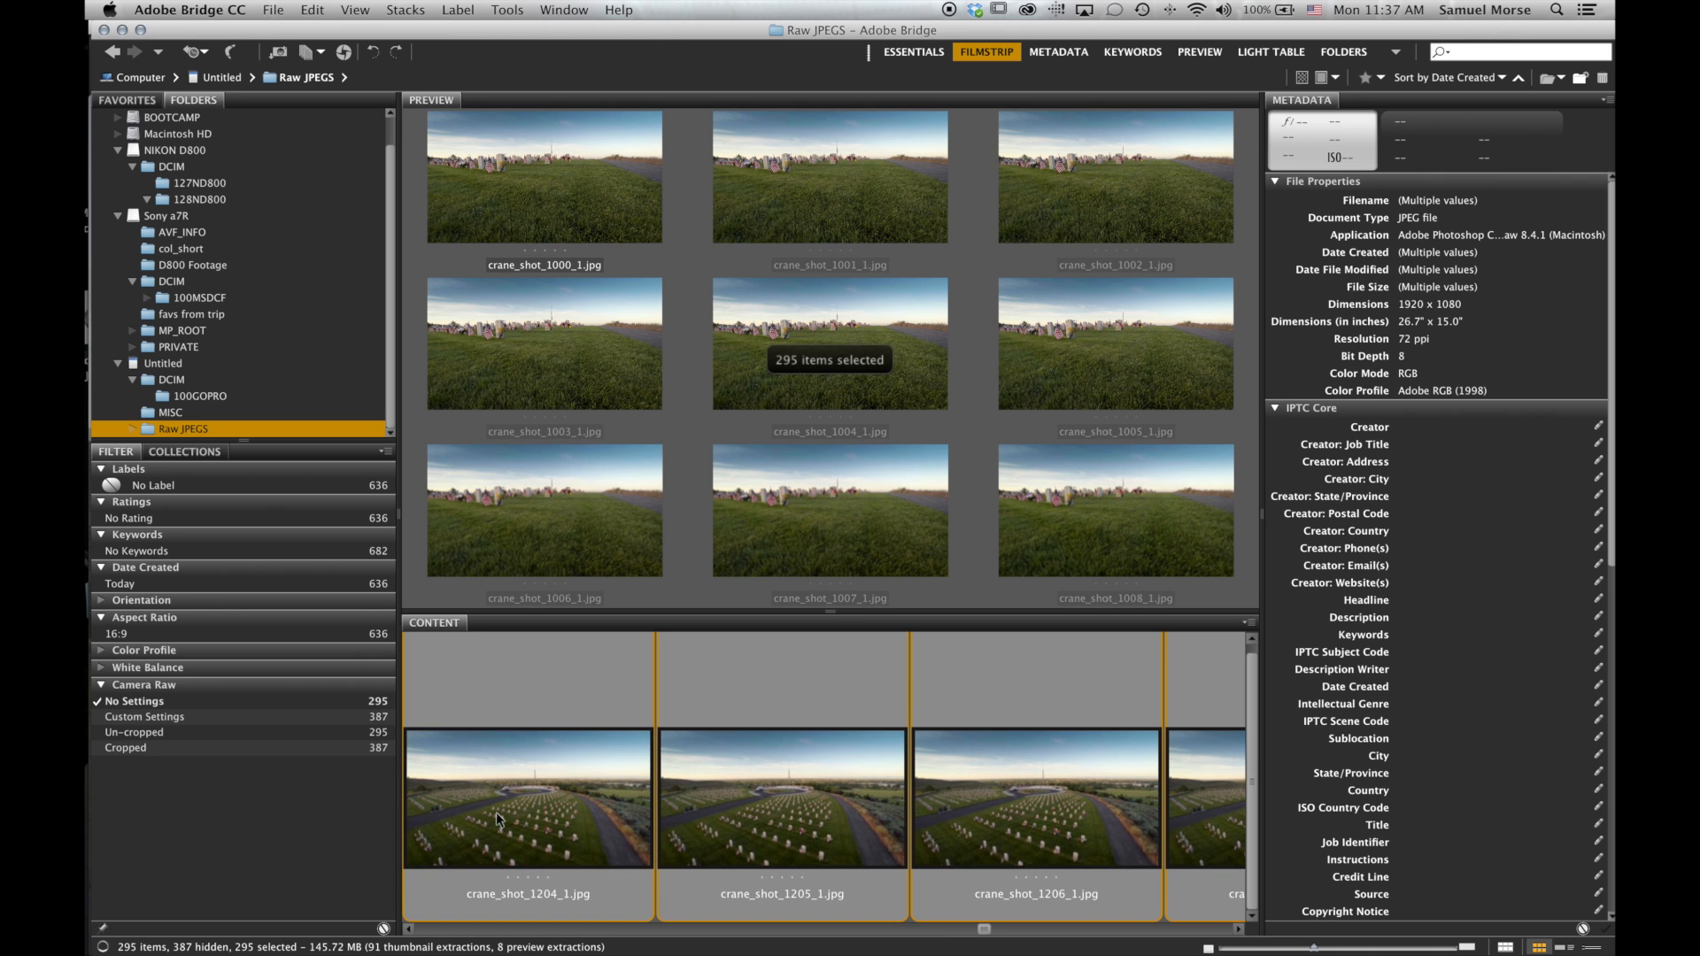
scroll(496, 811, left, 3)
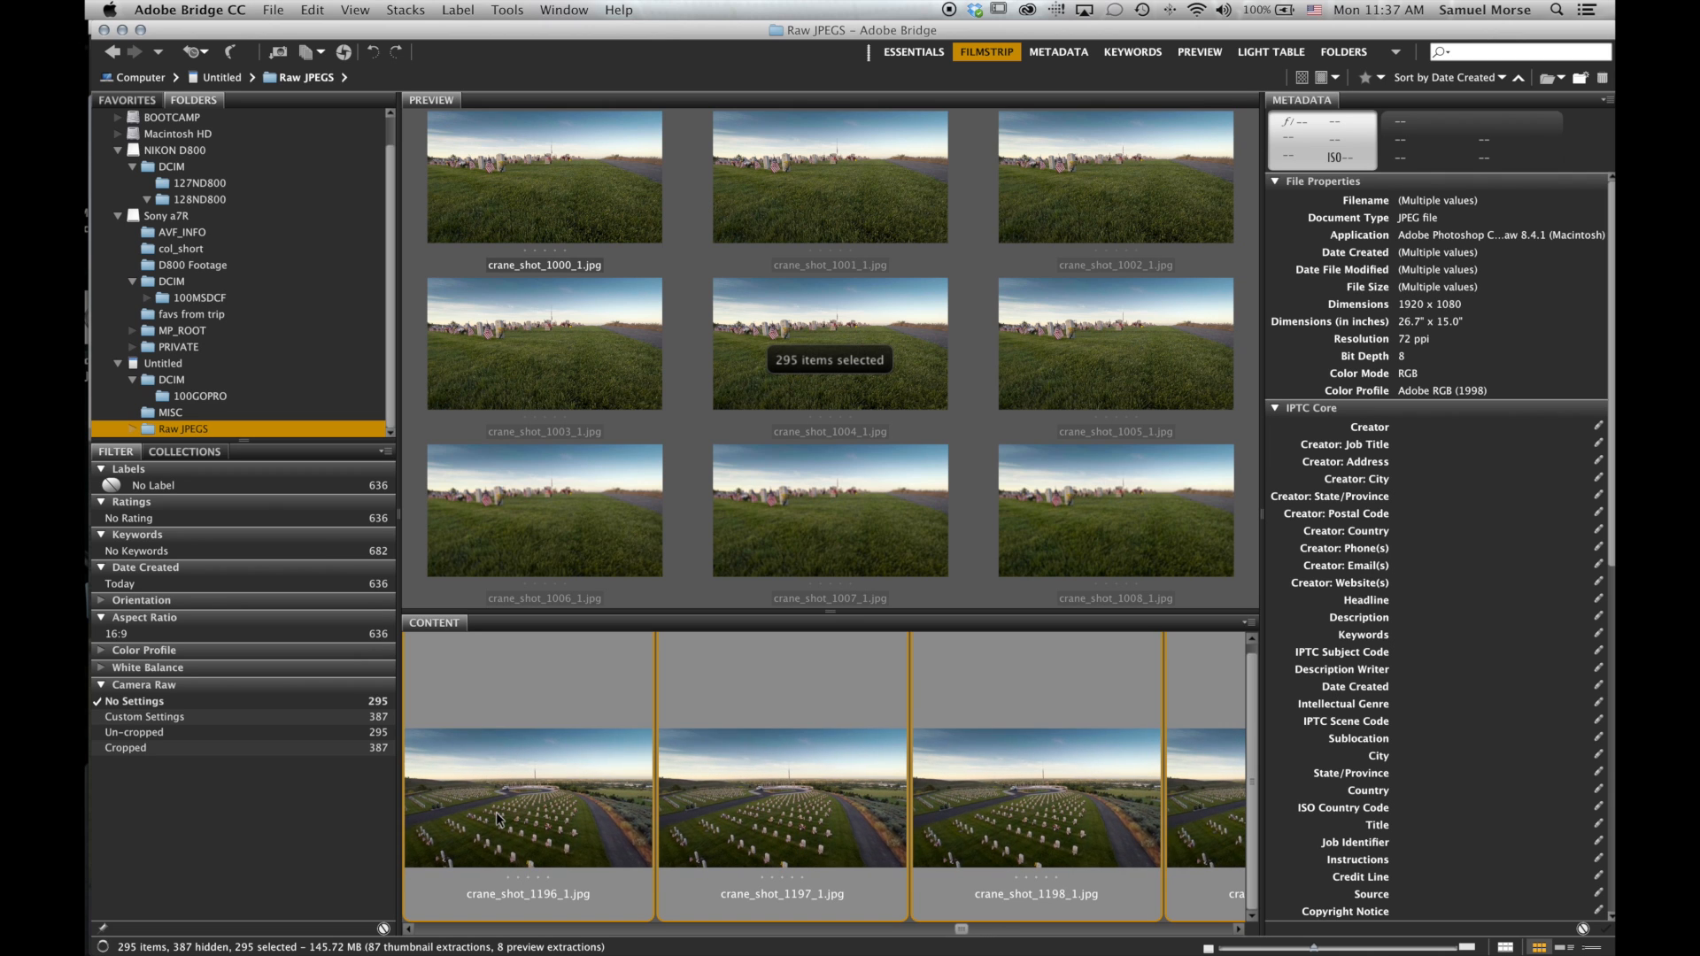
scroll(496, 811, right, 4)
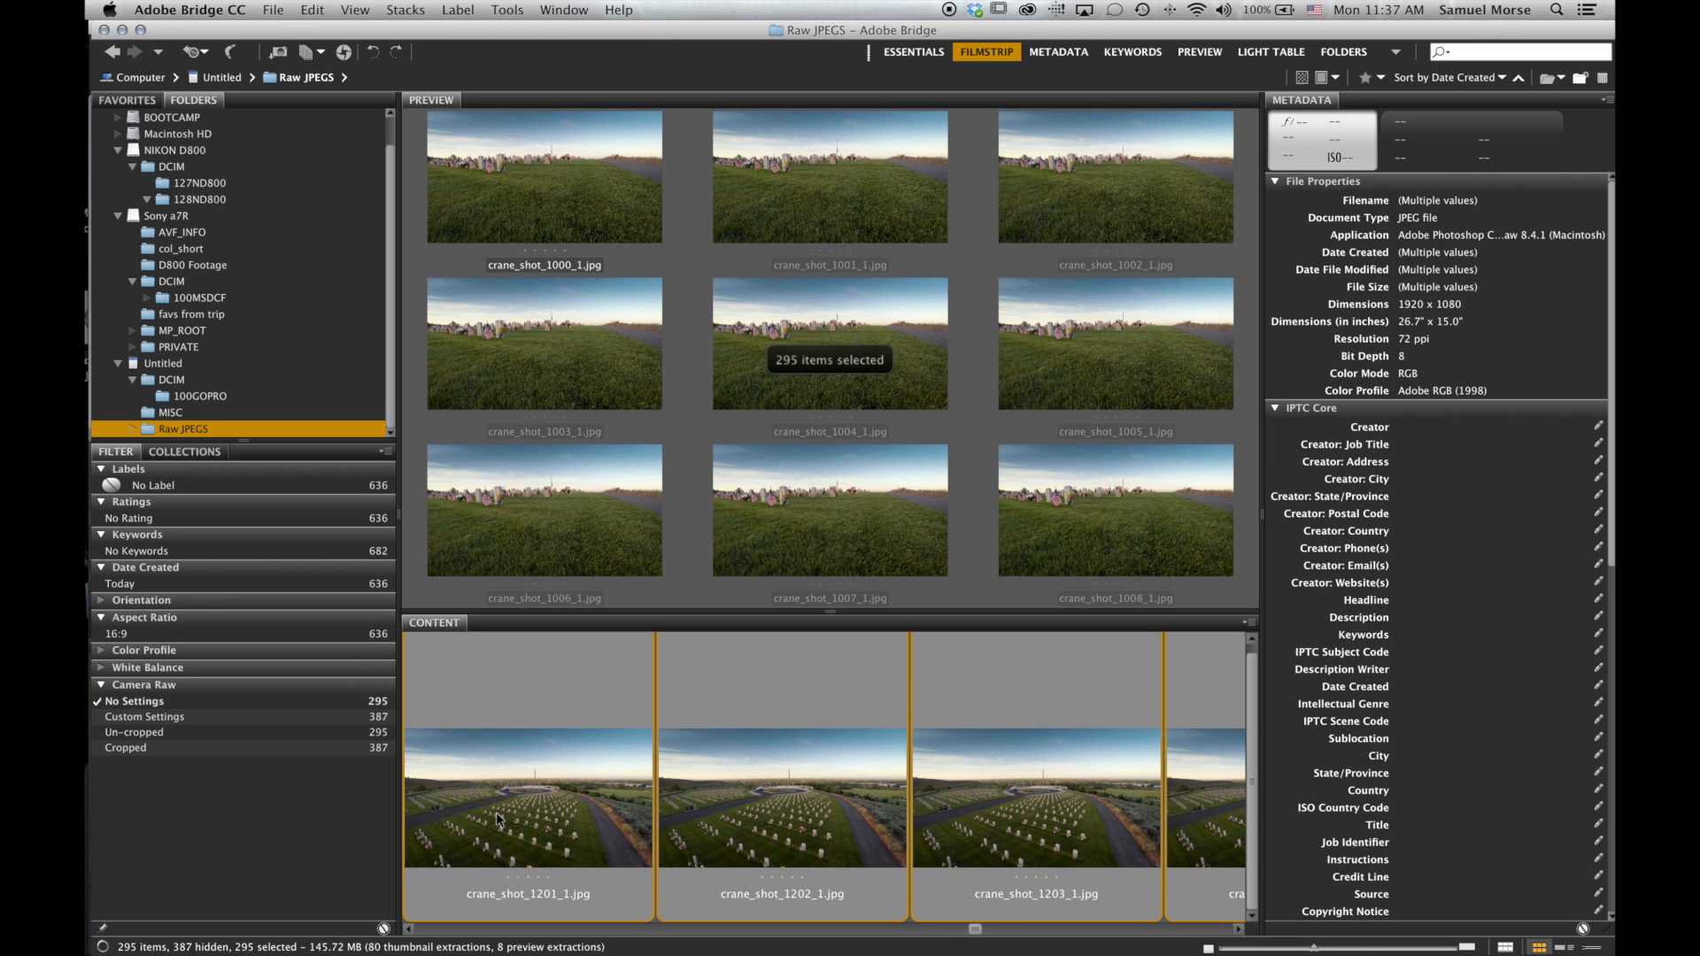
scroll(495, 811, right, 5)
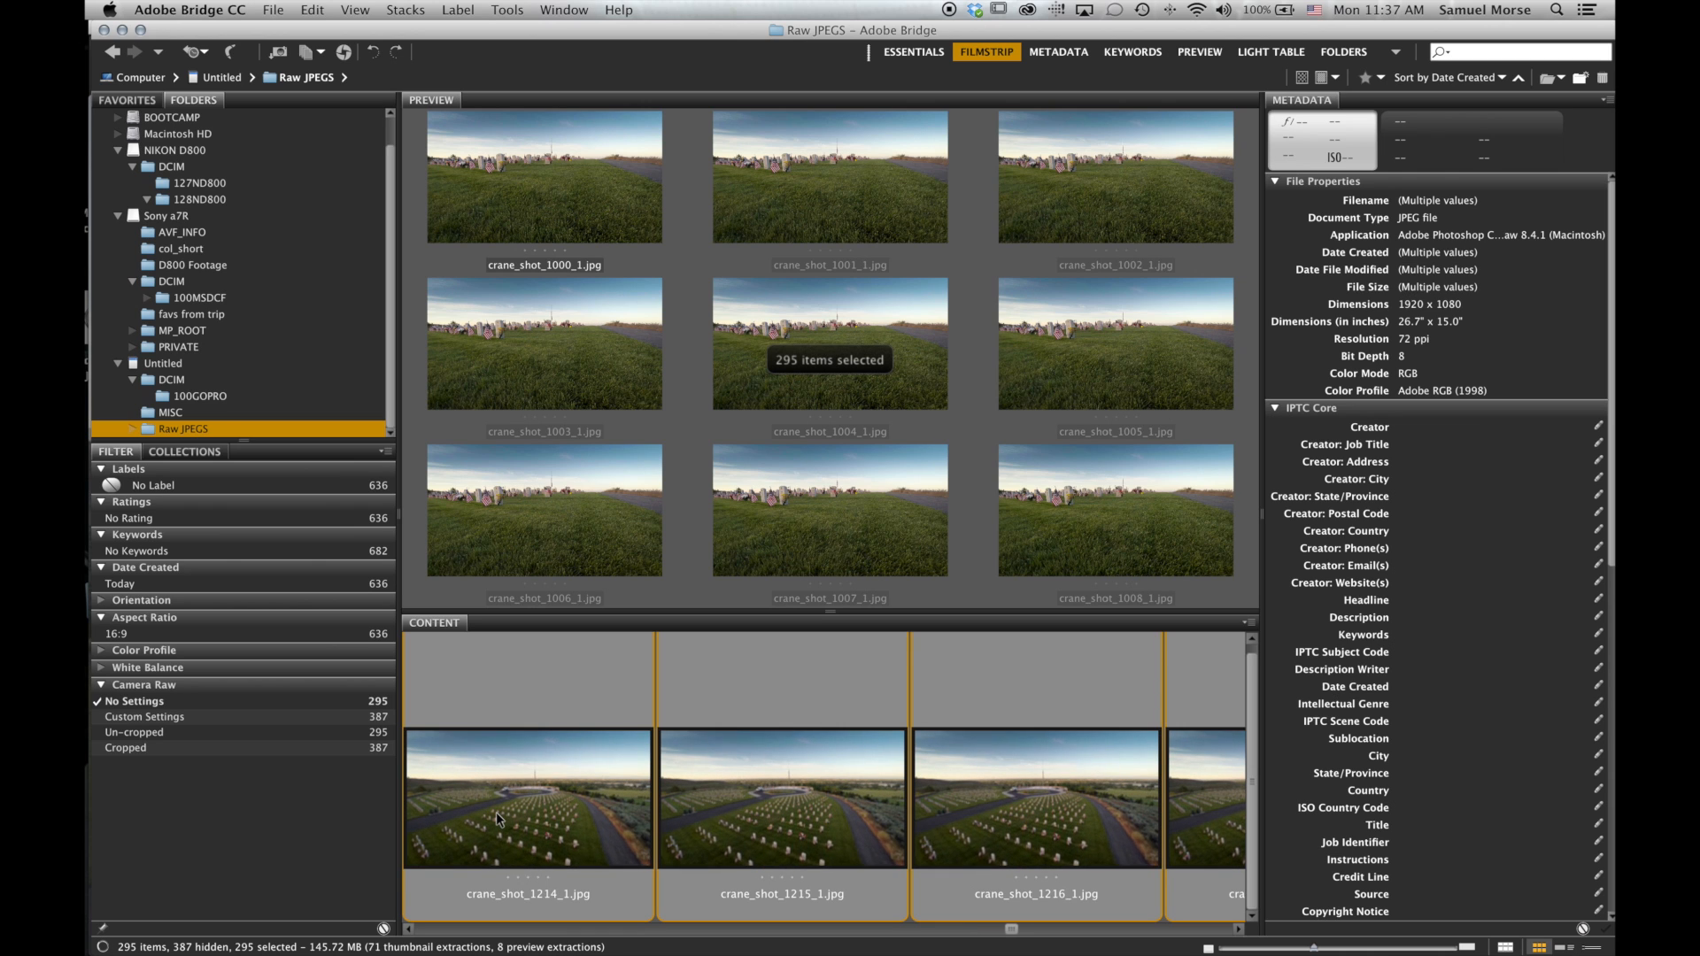
scroll(496, 811, right, 5)
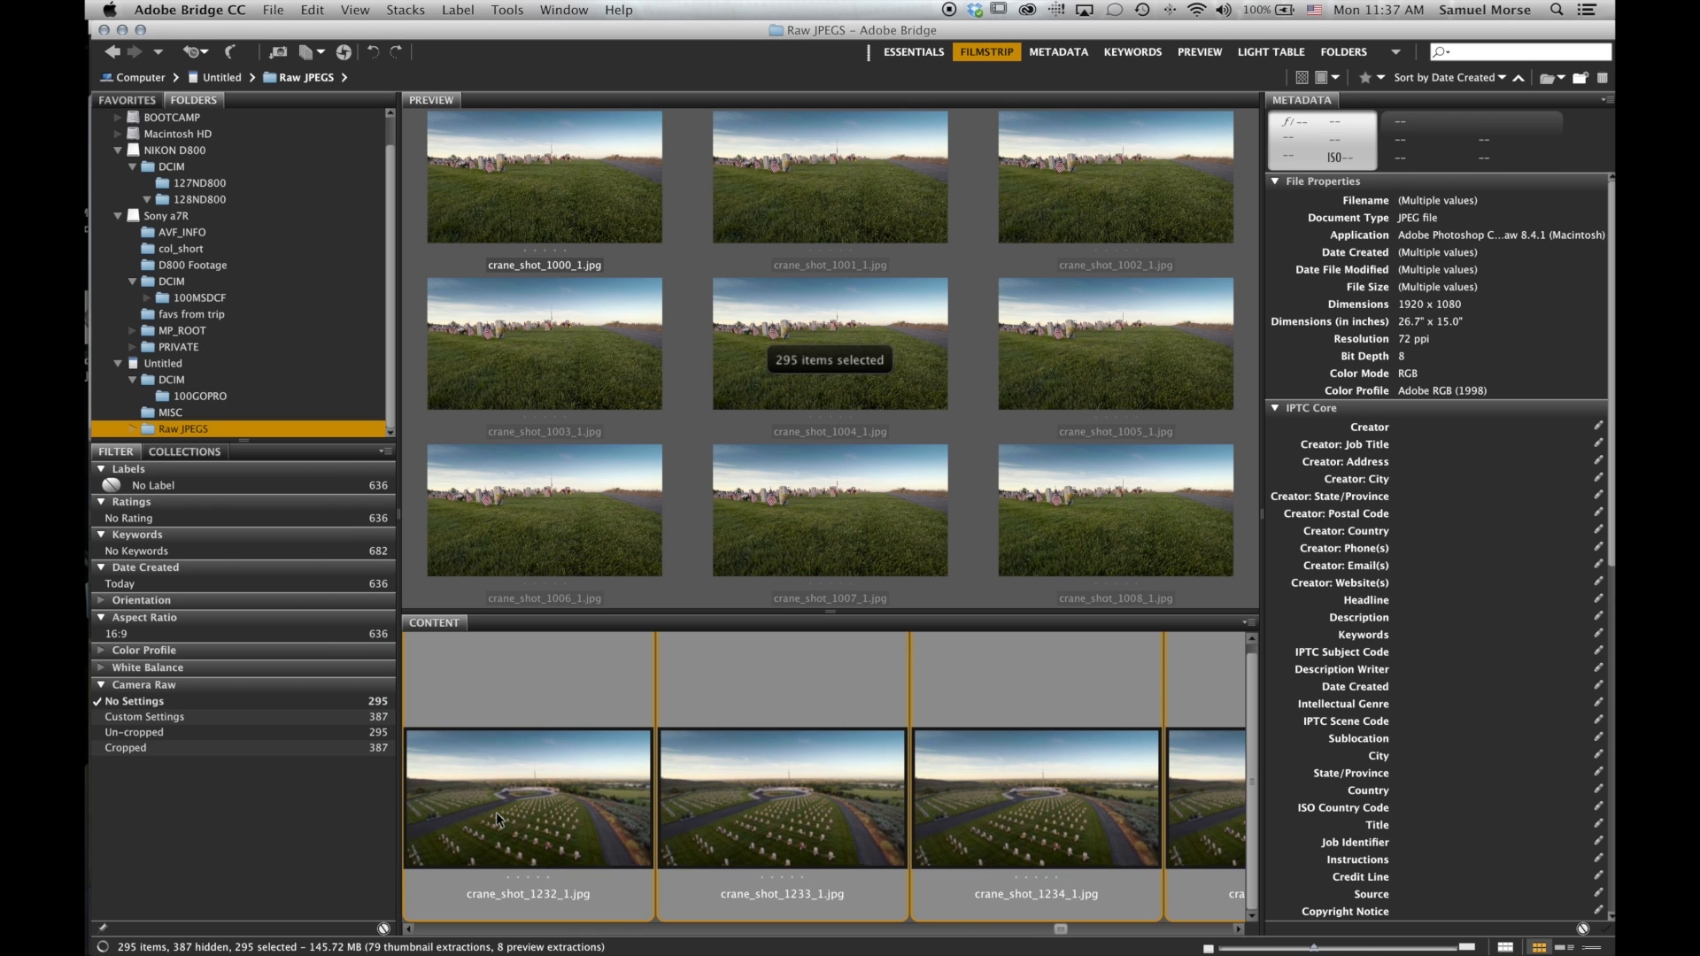
scroll(496, 815, right, 4)
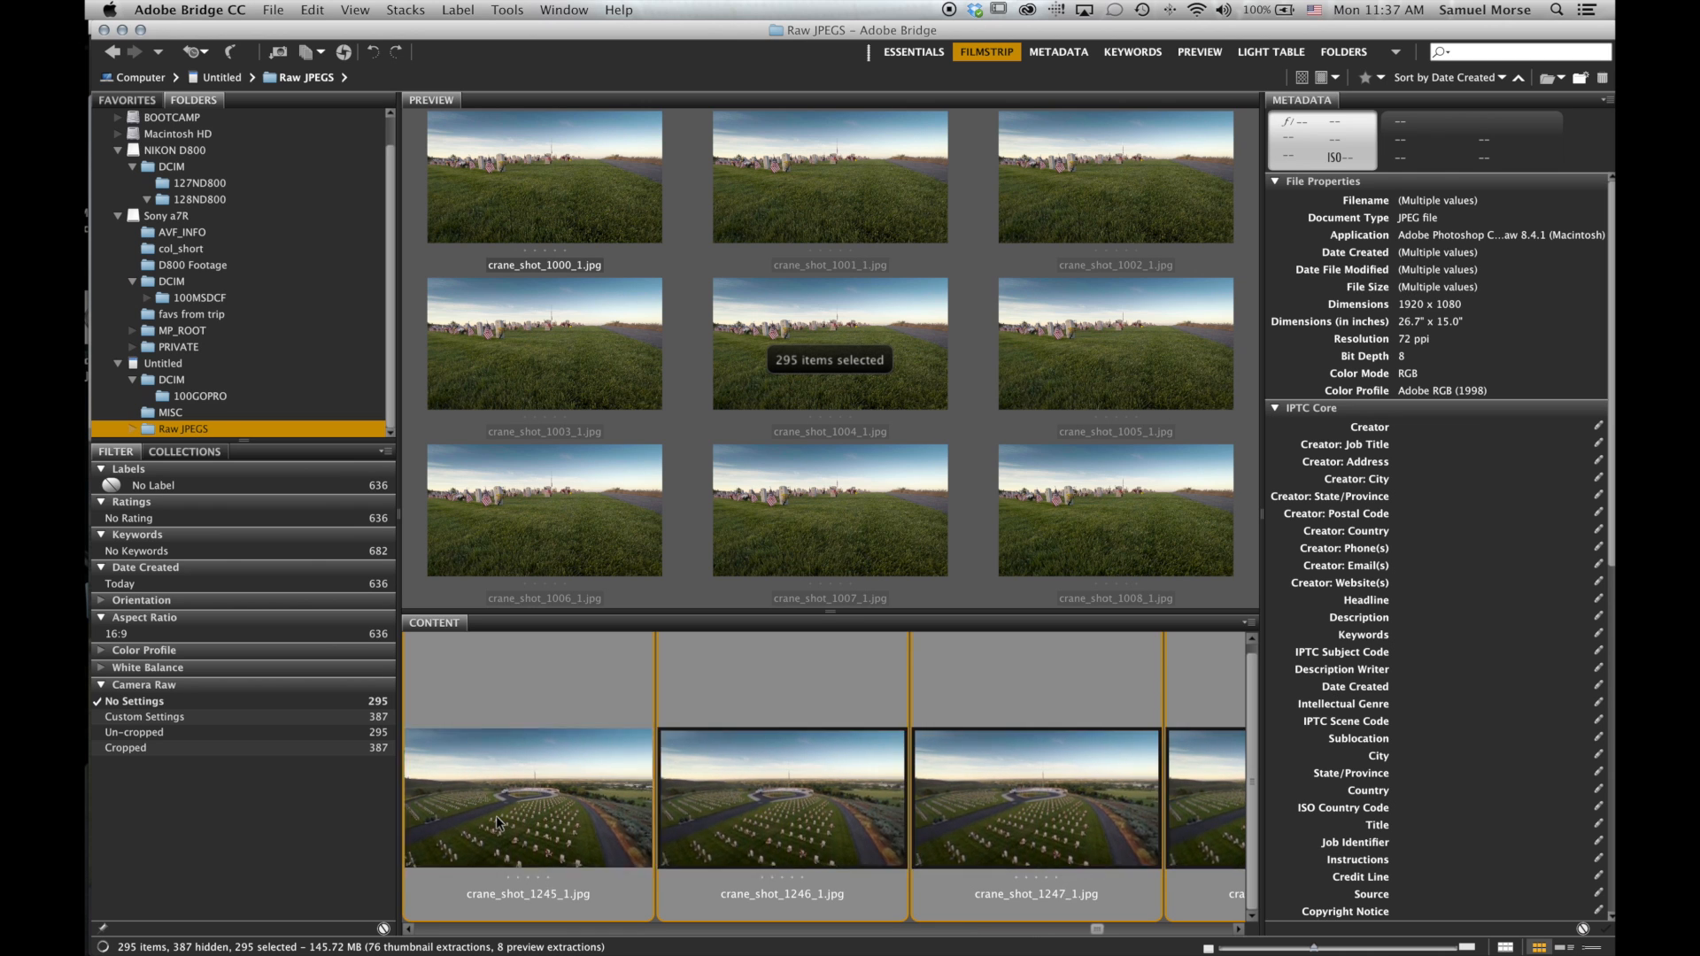
scroll(498, 824, right, 1)
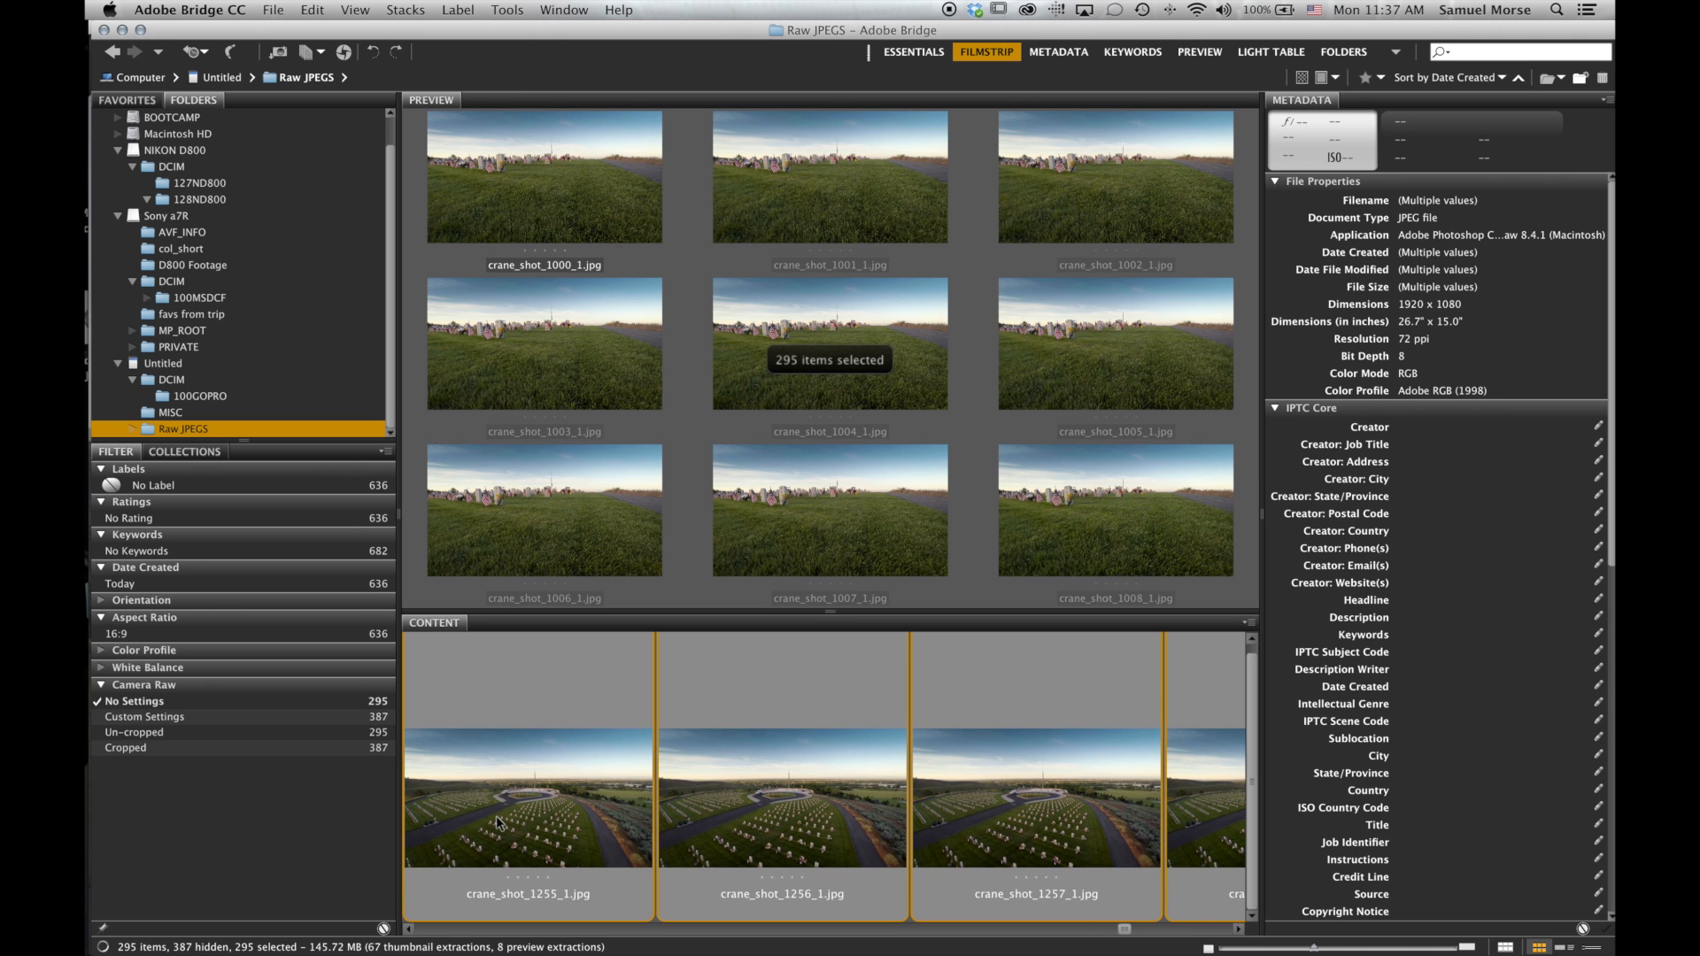
scroll(496, 815, right, 19)
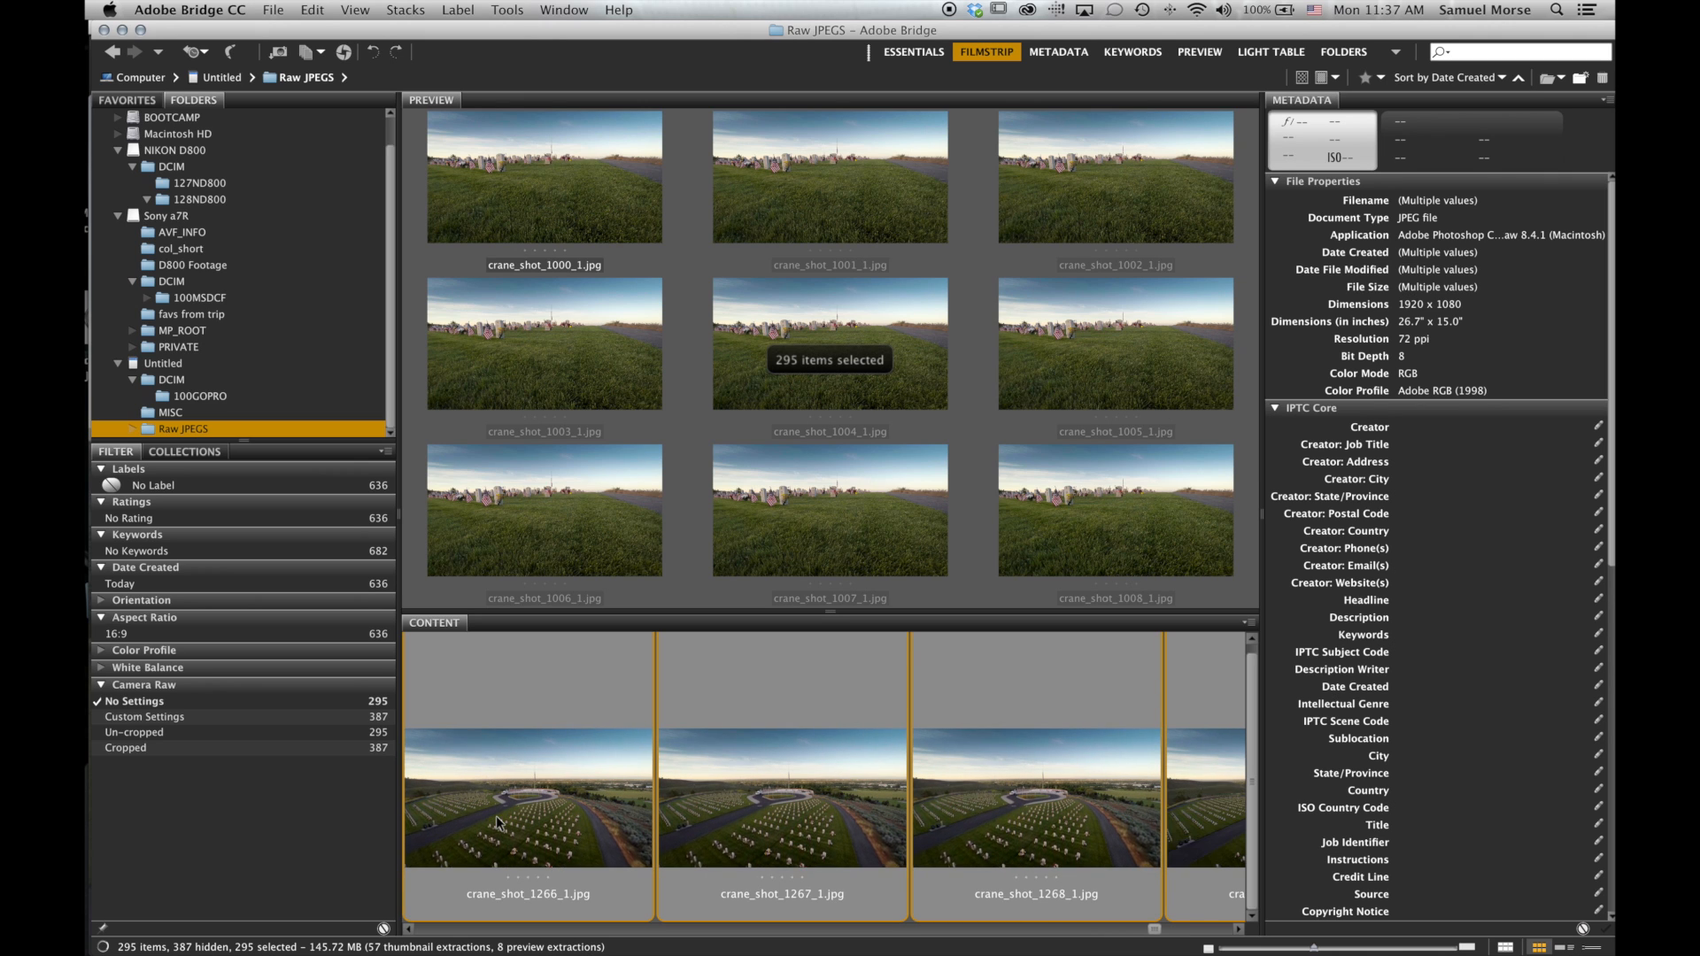
Select all of the filtered exported frames, including the newly finished ones, and cut them from Raw JPEGS.
scroll(496, 815, left, 18)
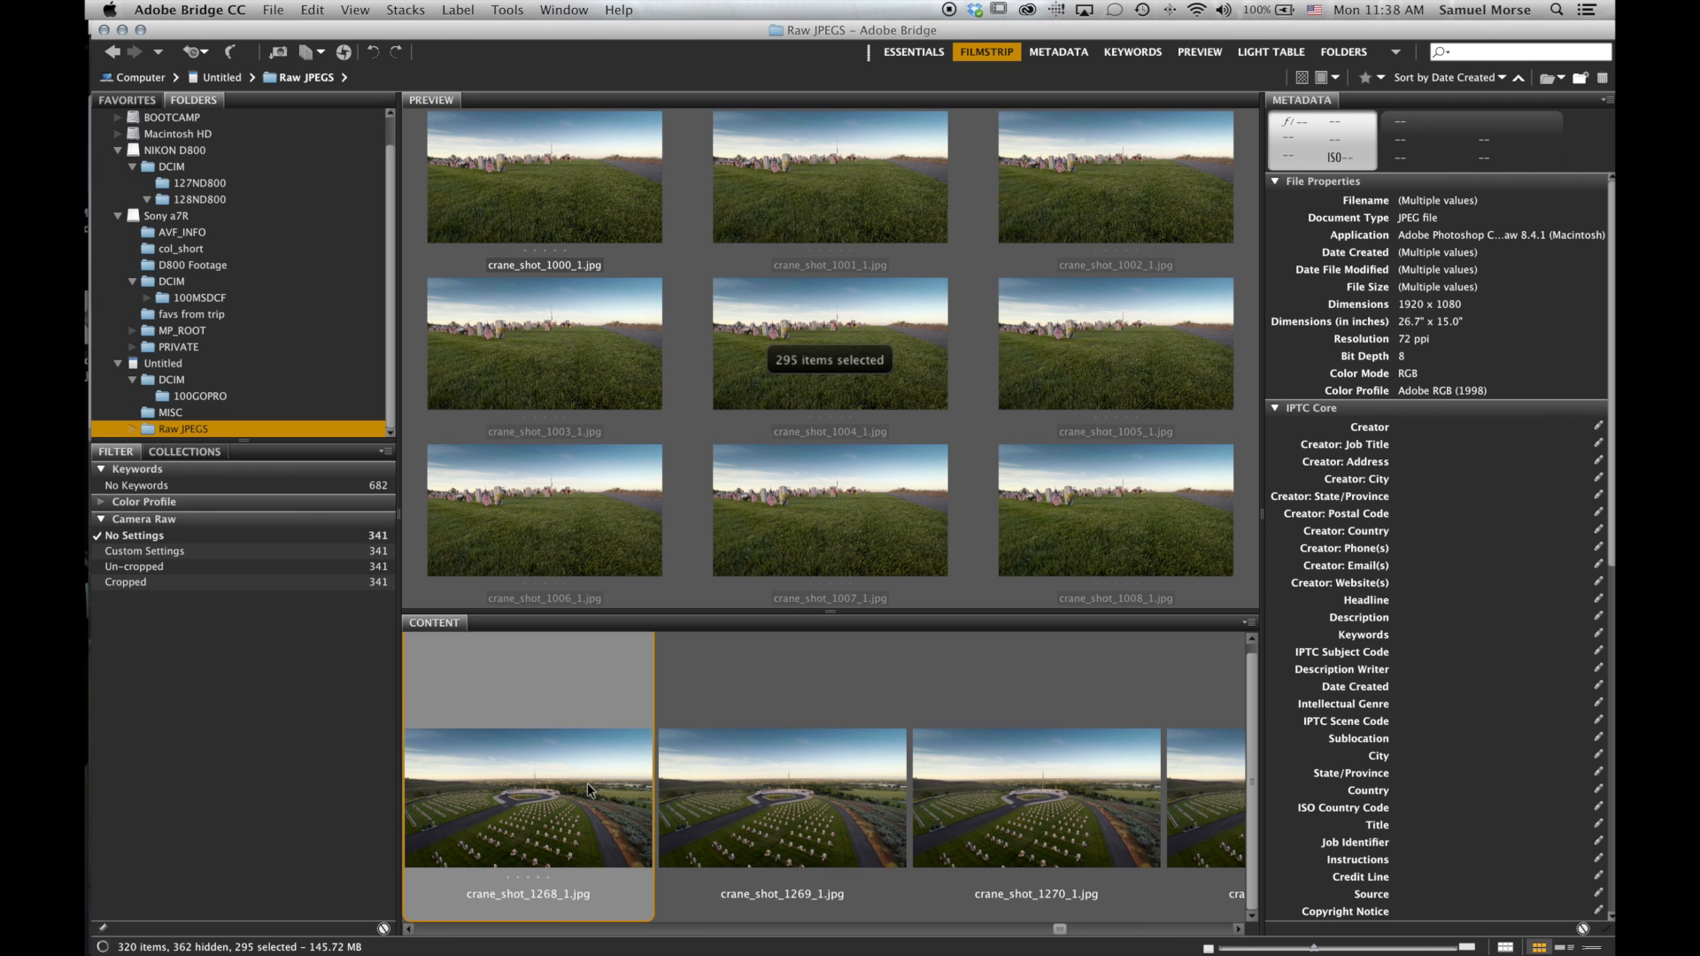
scroll(803, 812, right, 10)
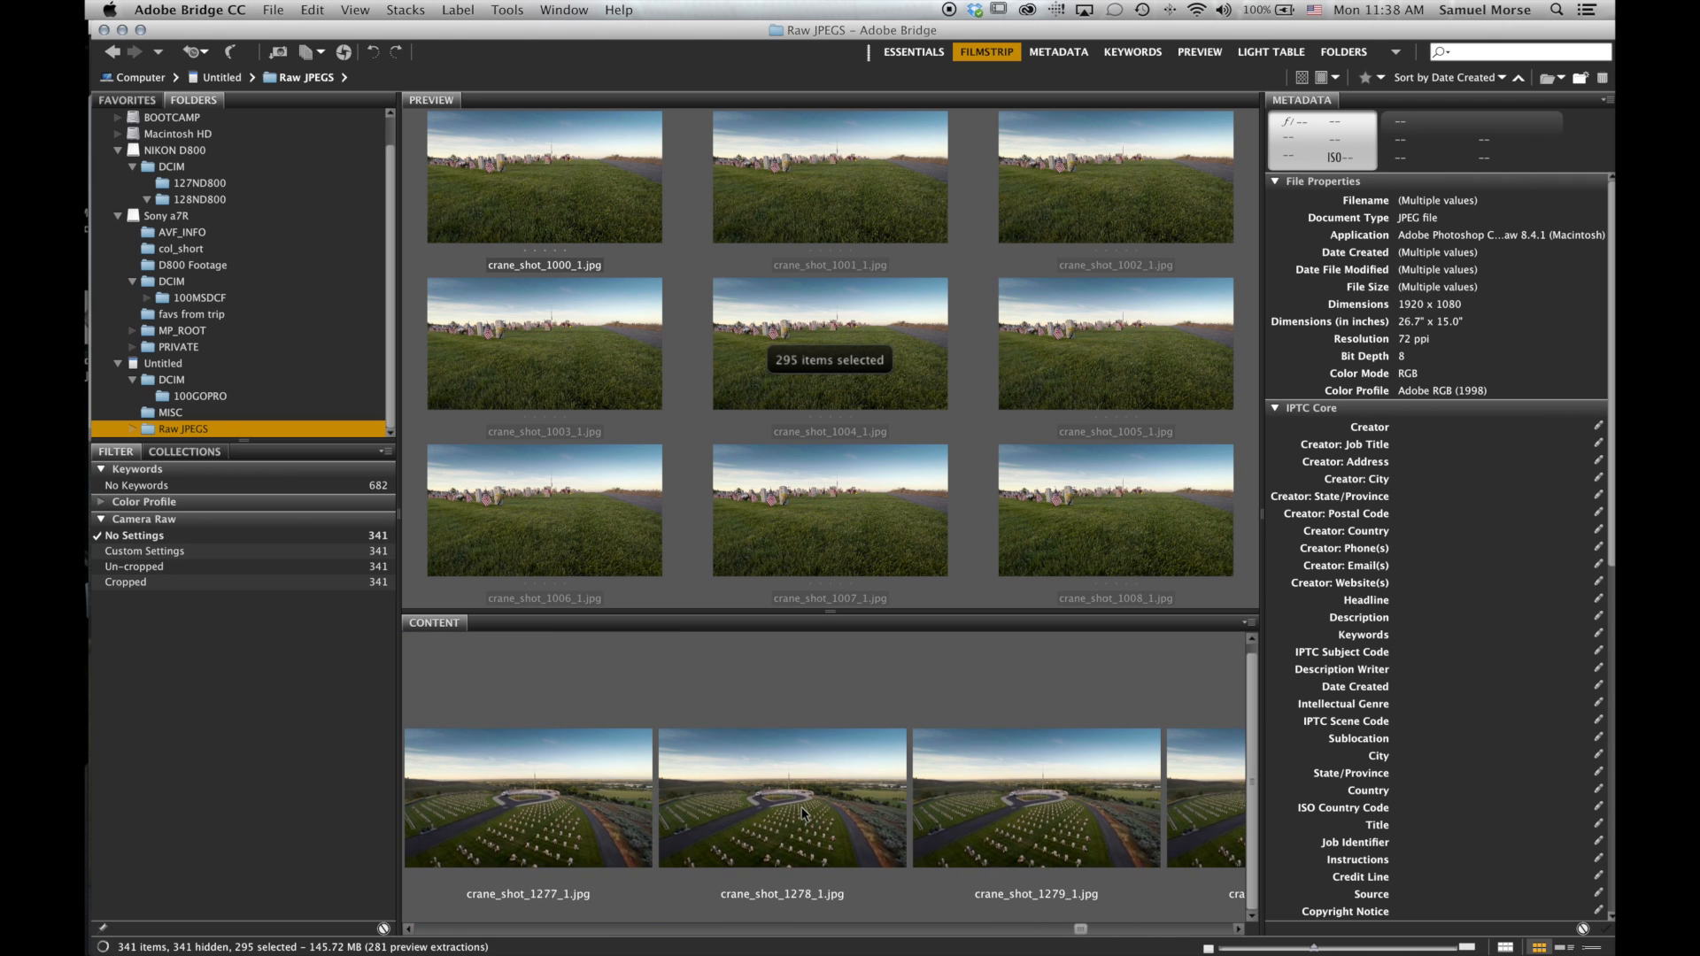
scroll(803, 812, right, 12)
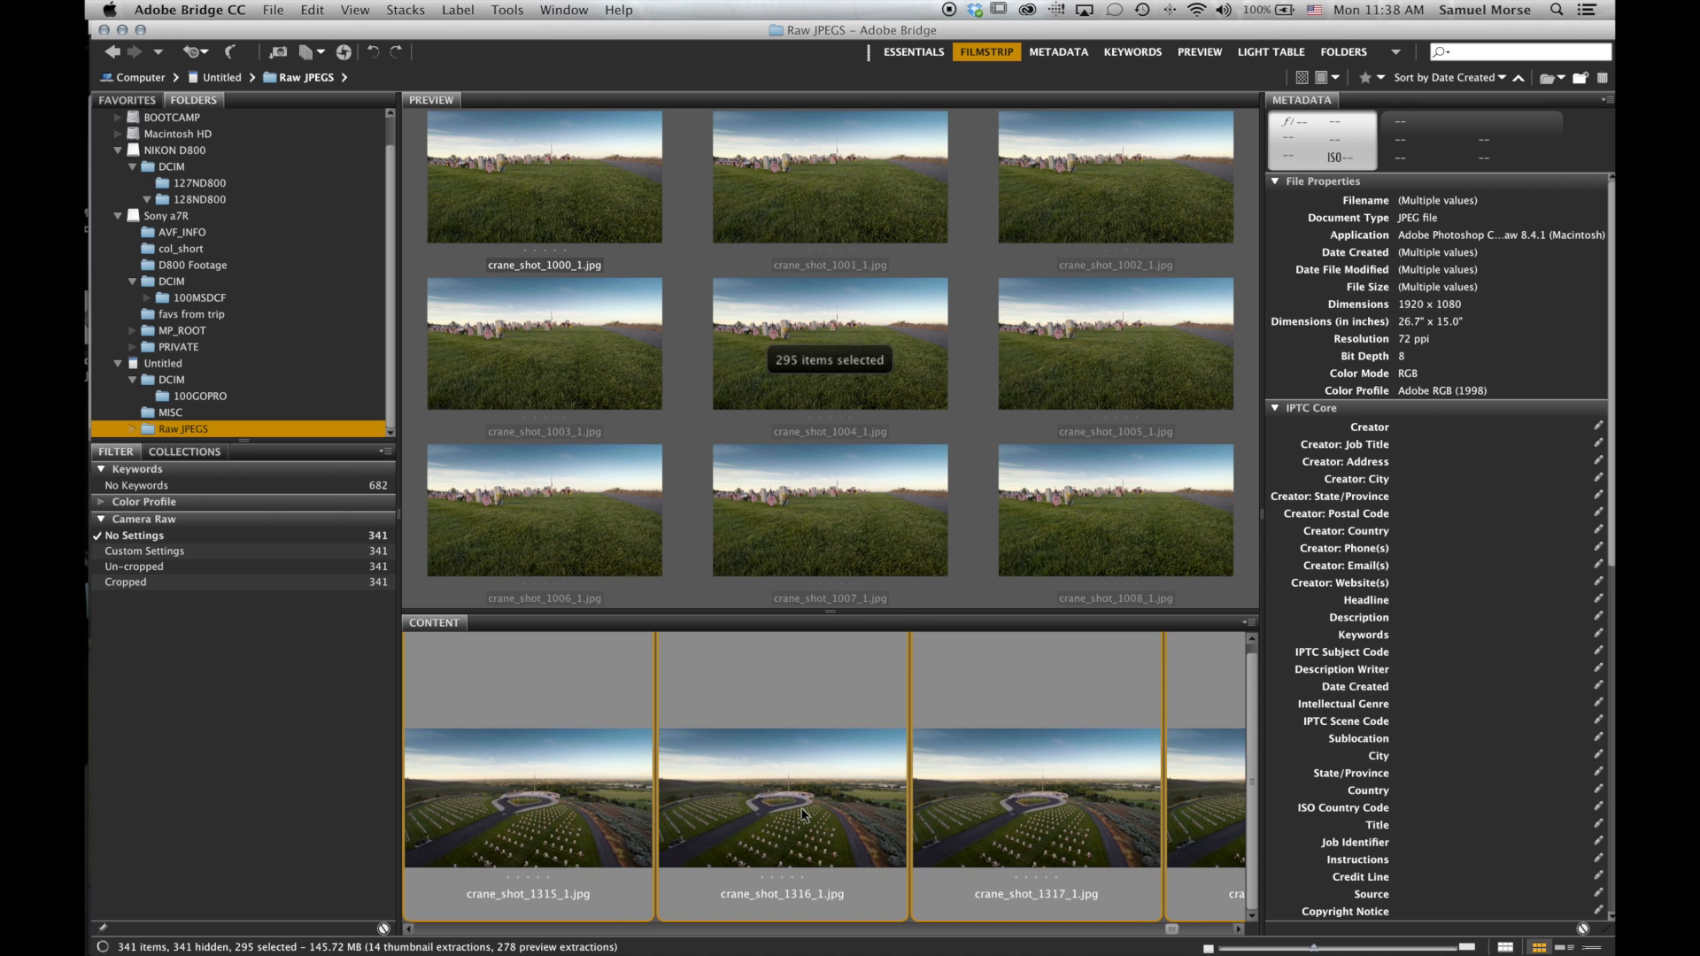
scroll(803, 813, left, 2)
scroll(802, 812, right, 1)
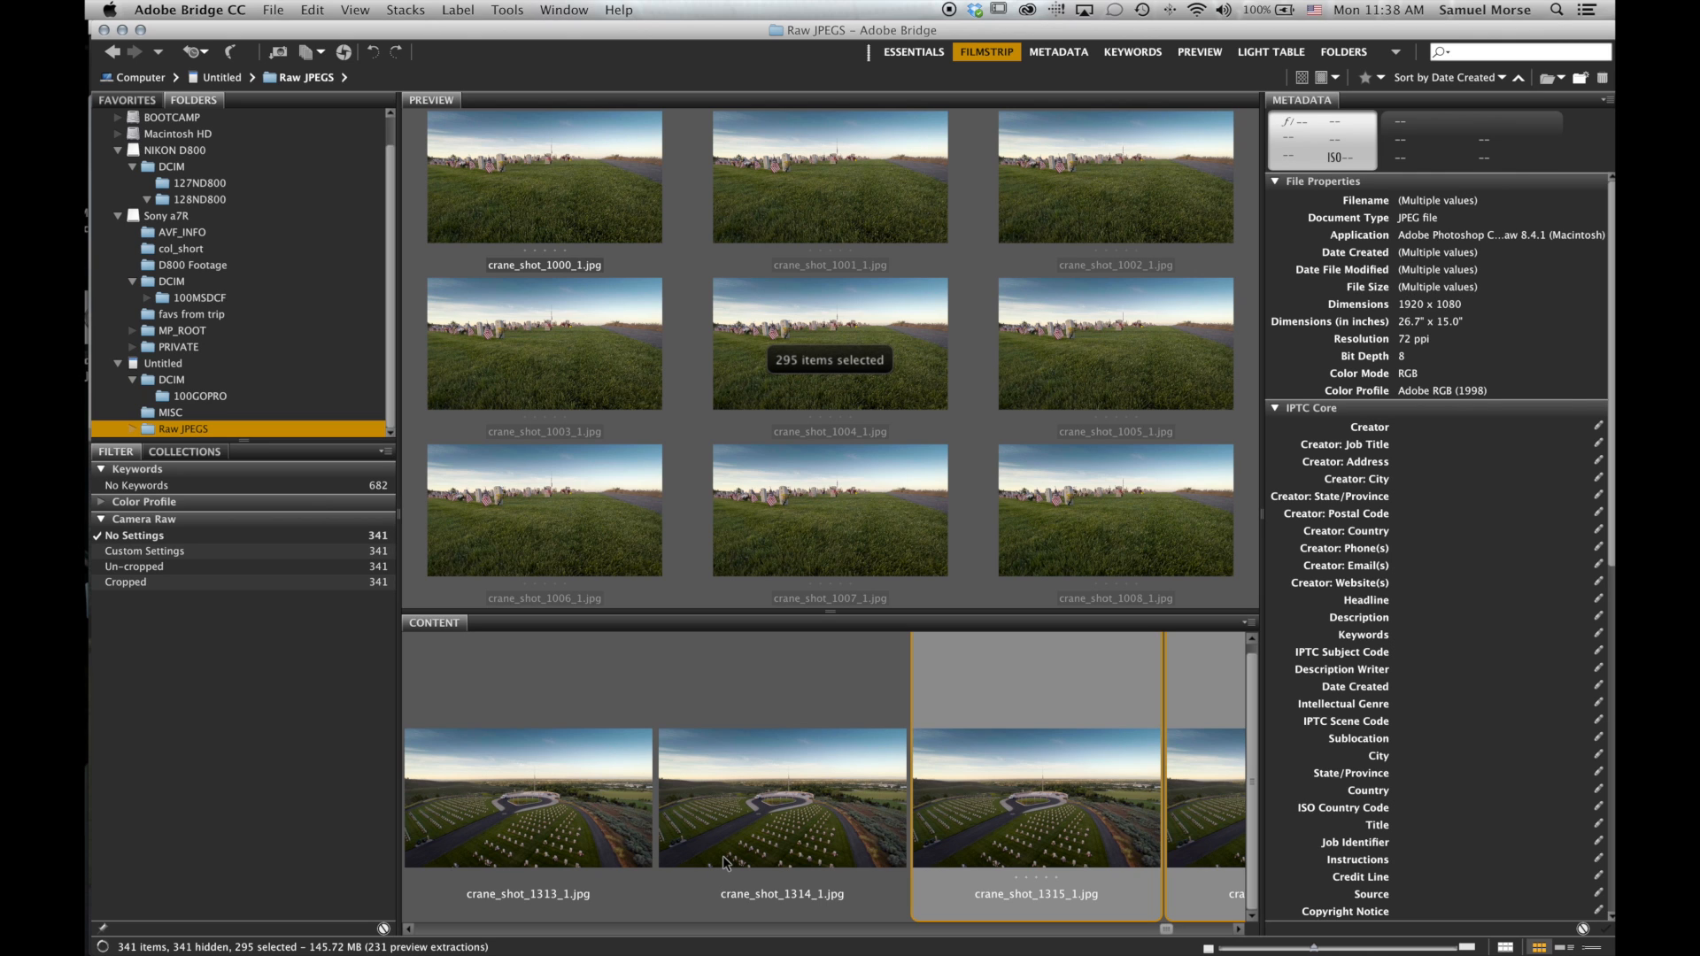
key(super+a)
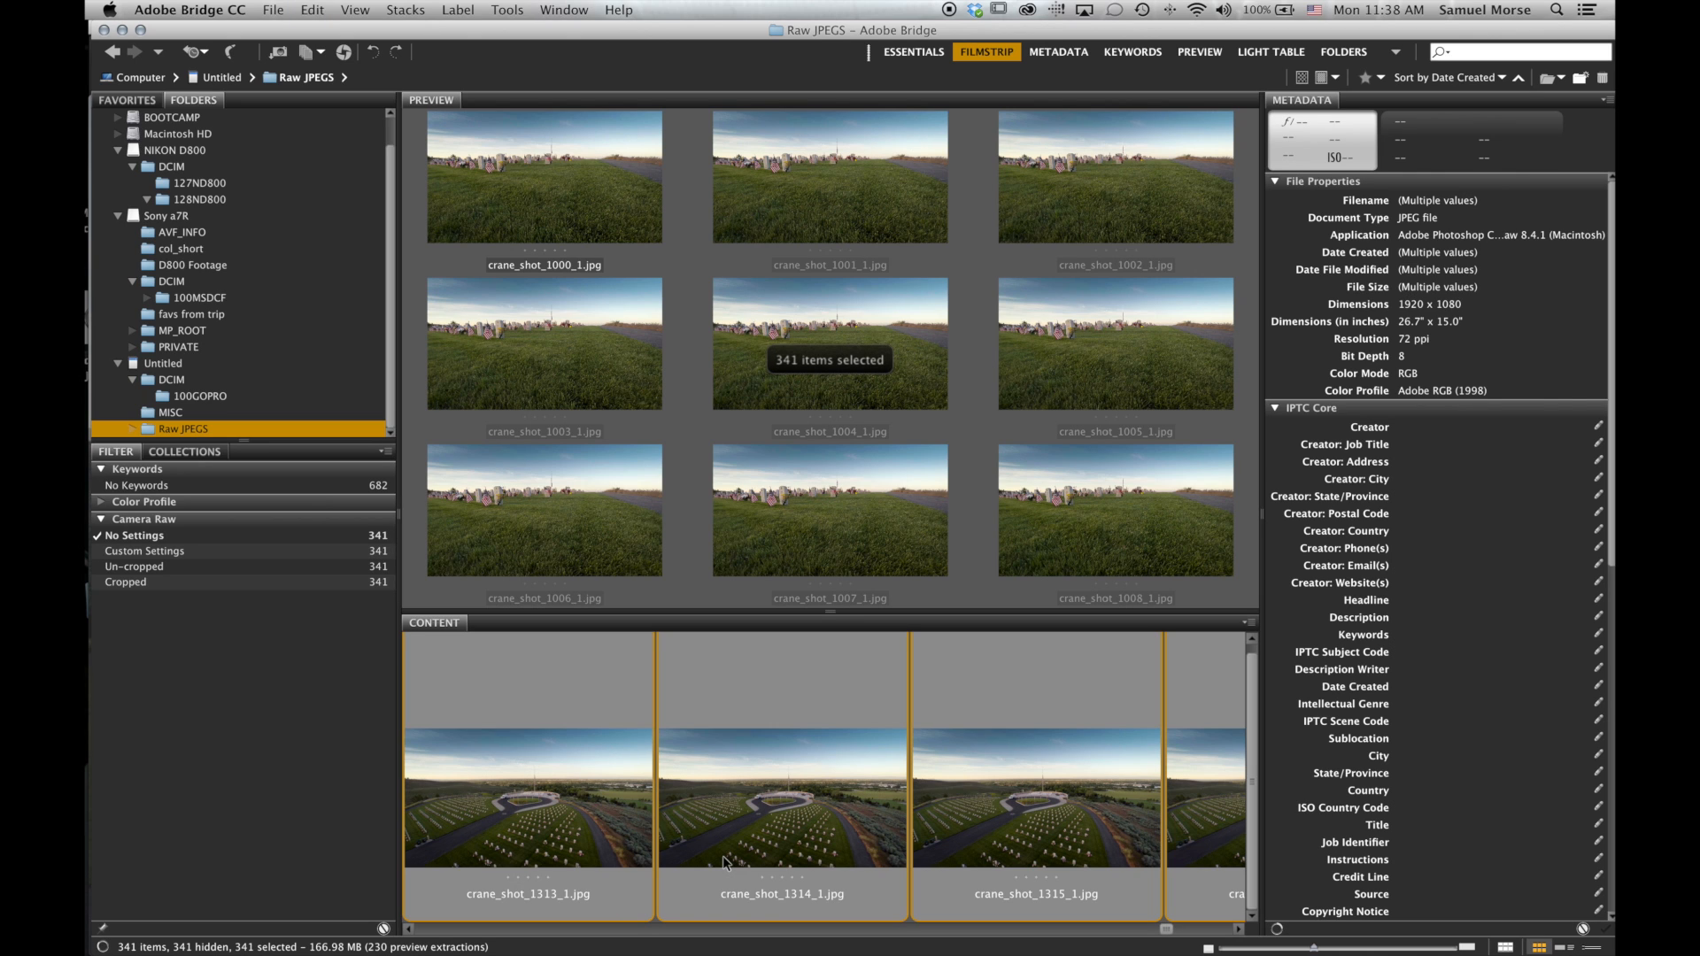
right_click(781, 780)
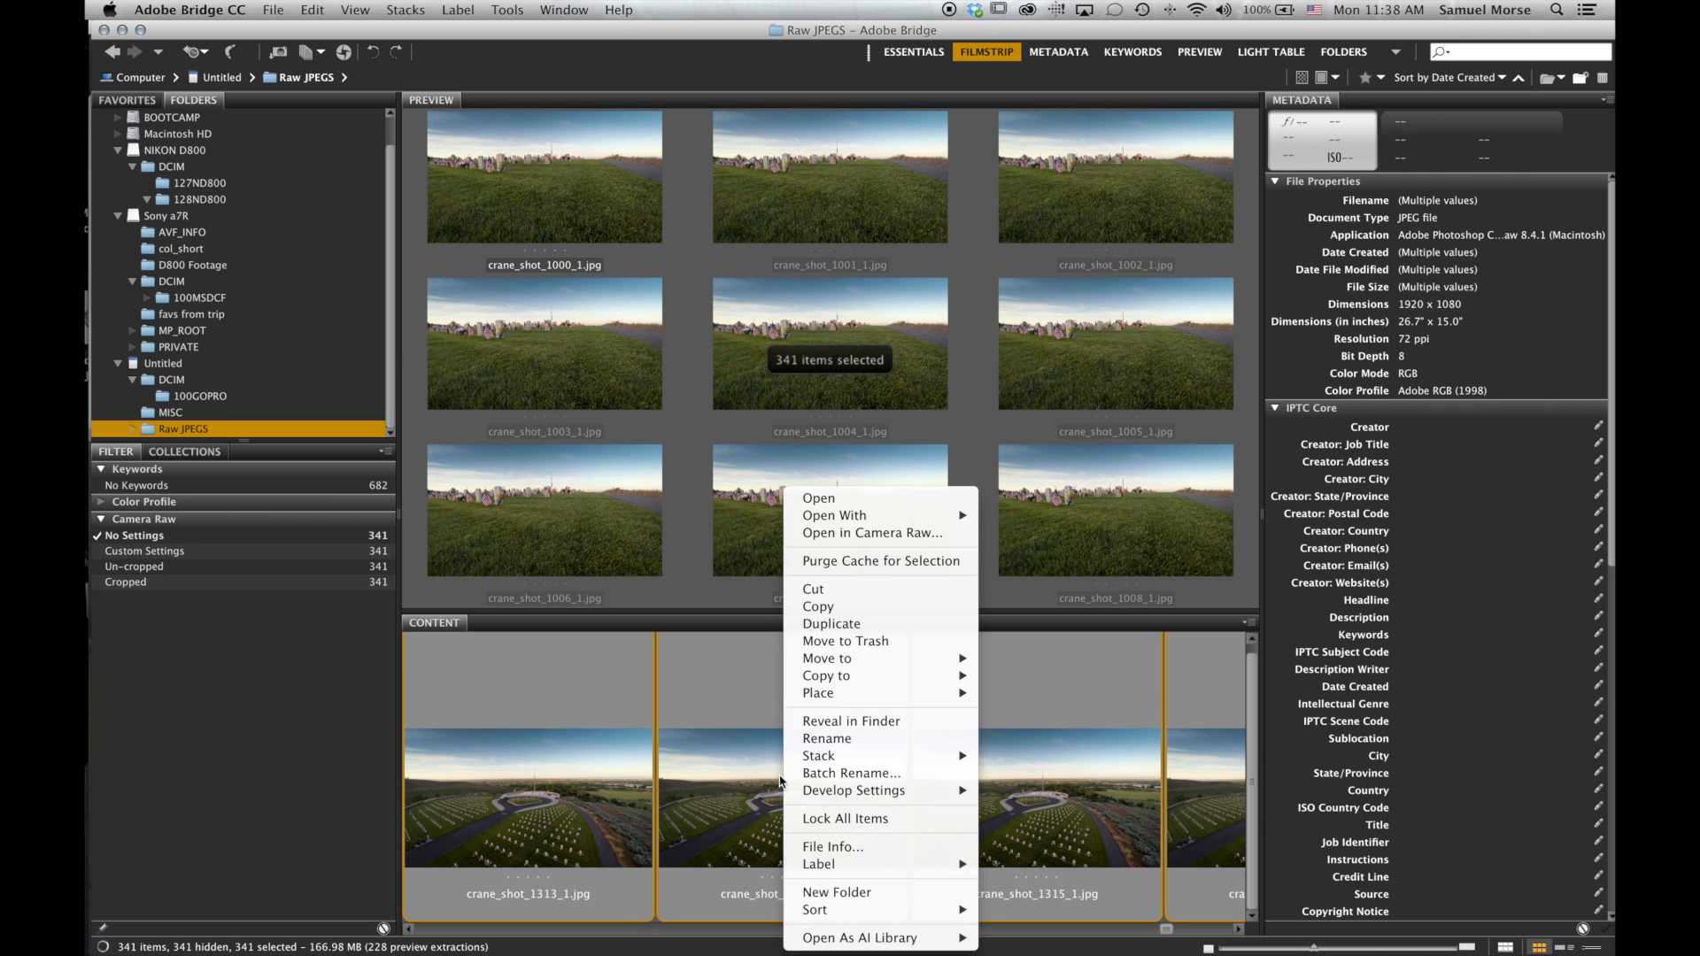
click(820, 591)
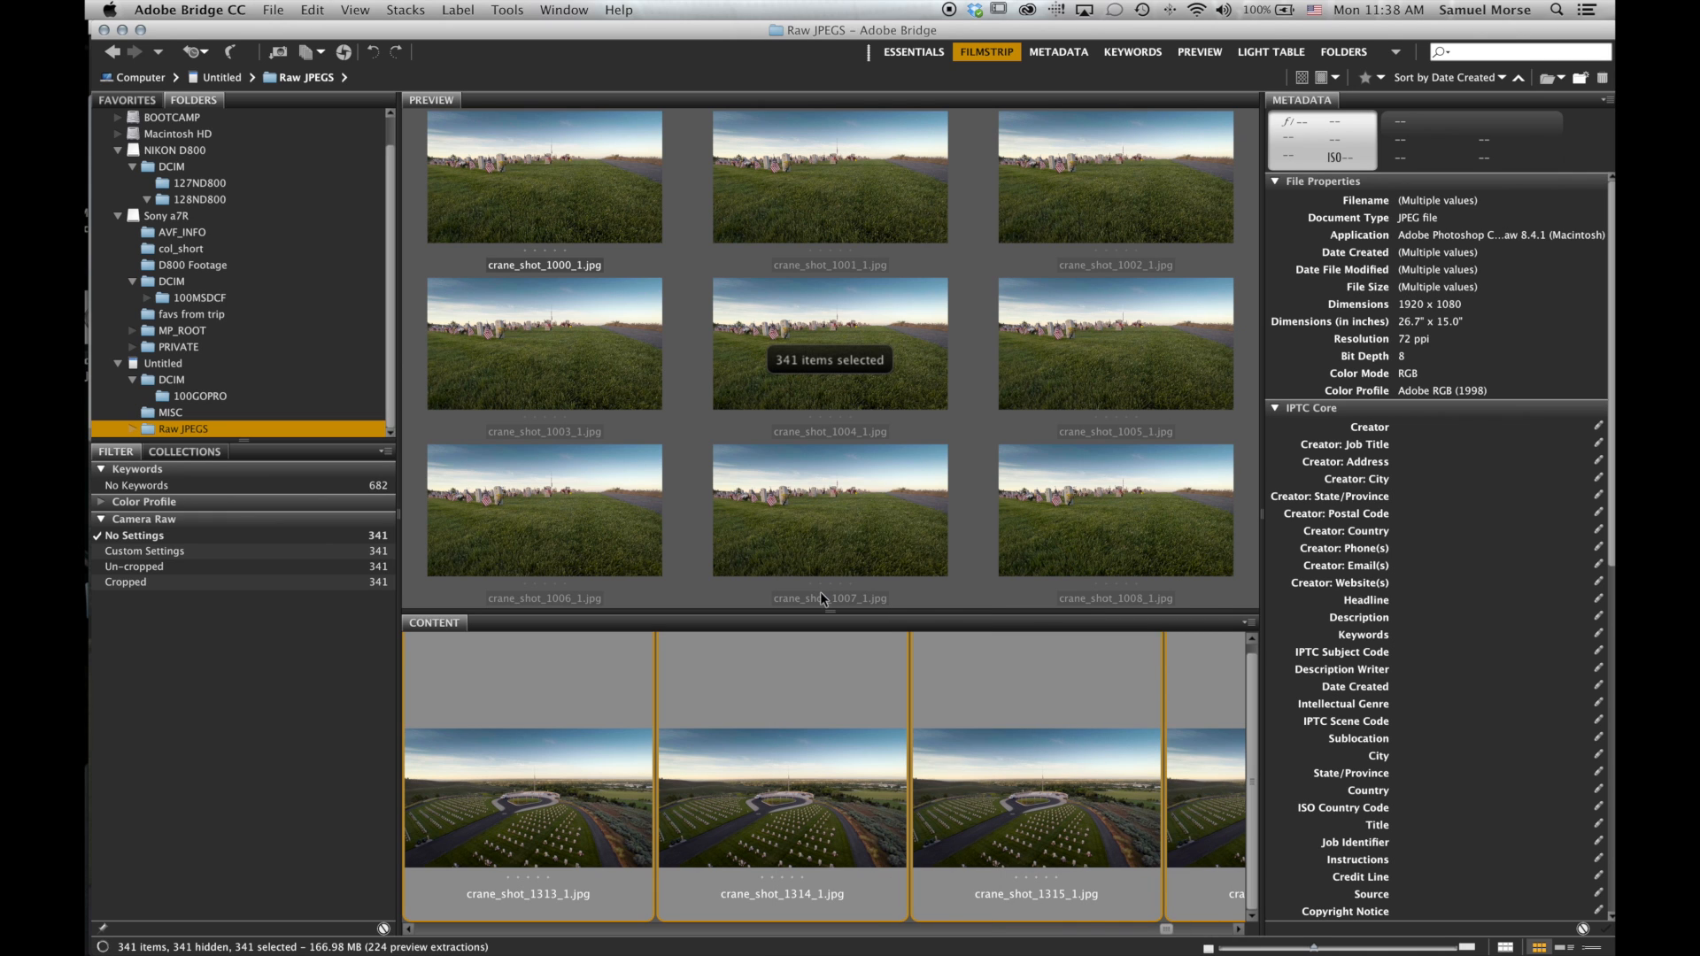
Create a folder named Processed JPEGS on the Untitled drive and move the cut frames into it.
click(133, 369)
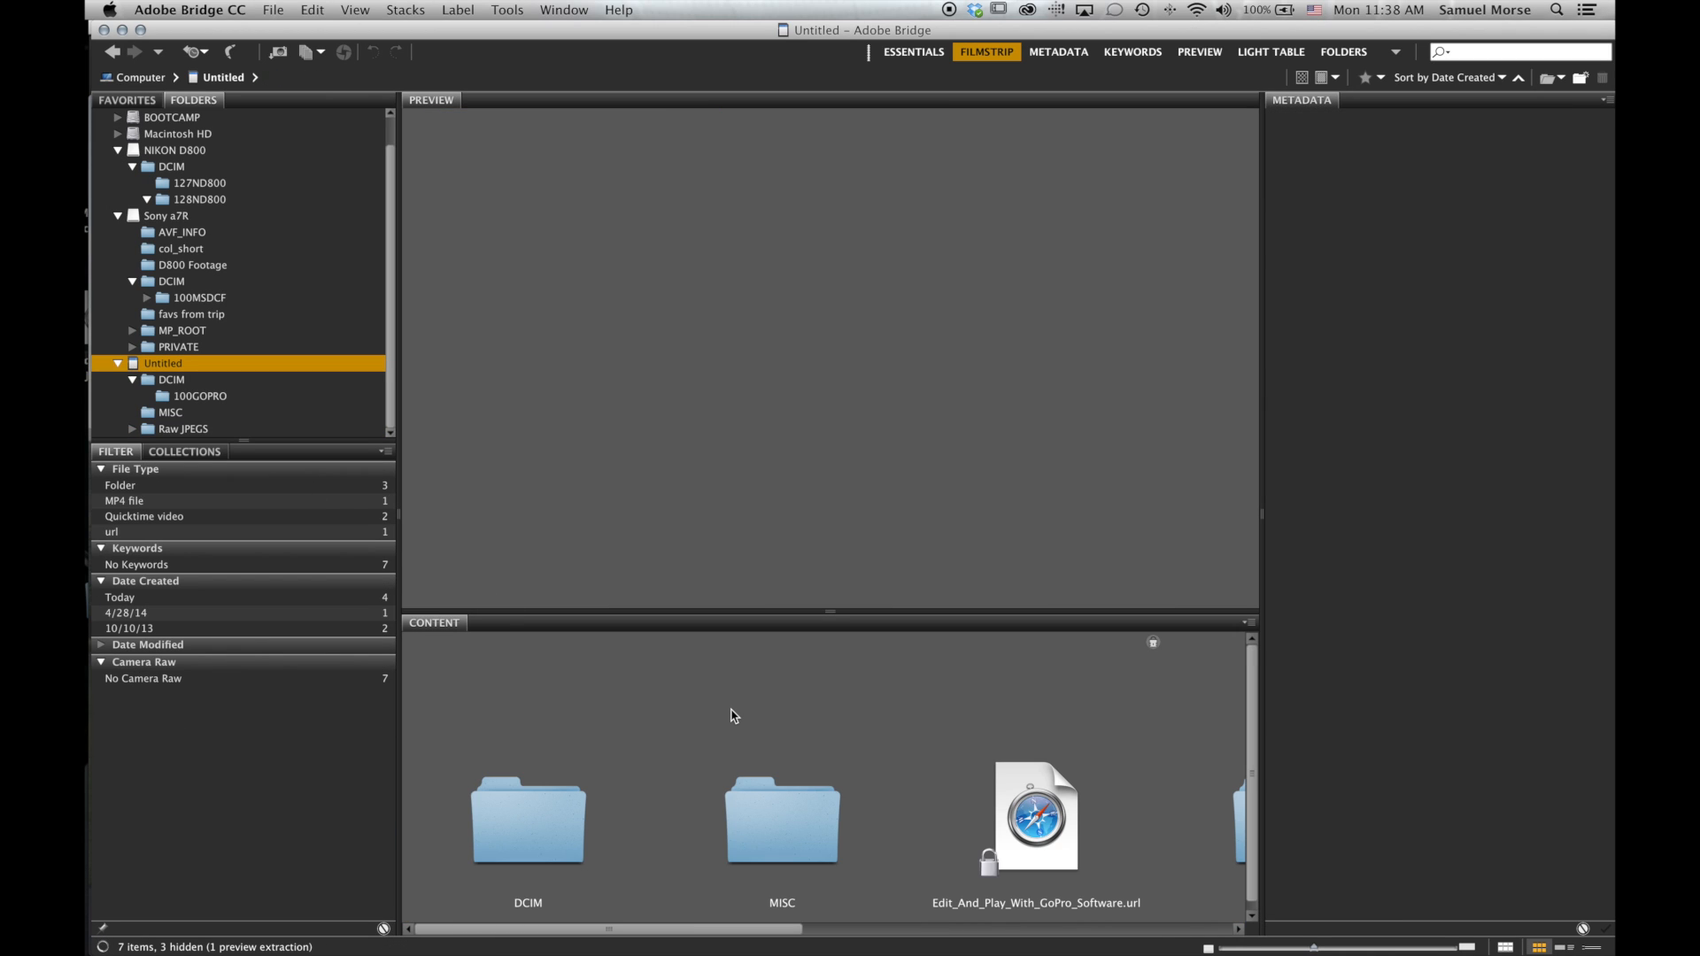
key(super+shift+n)
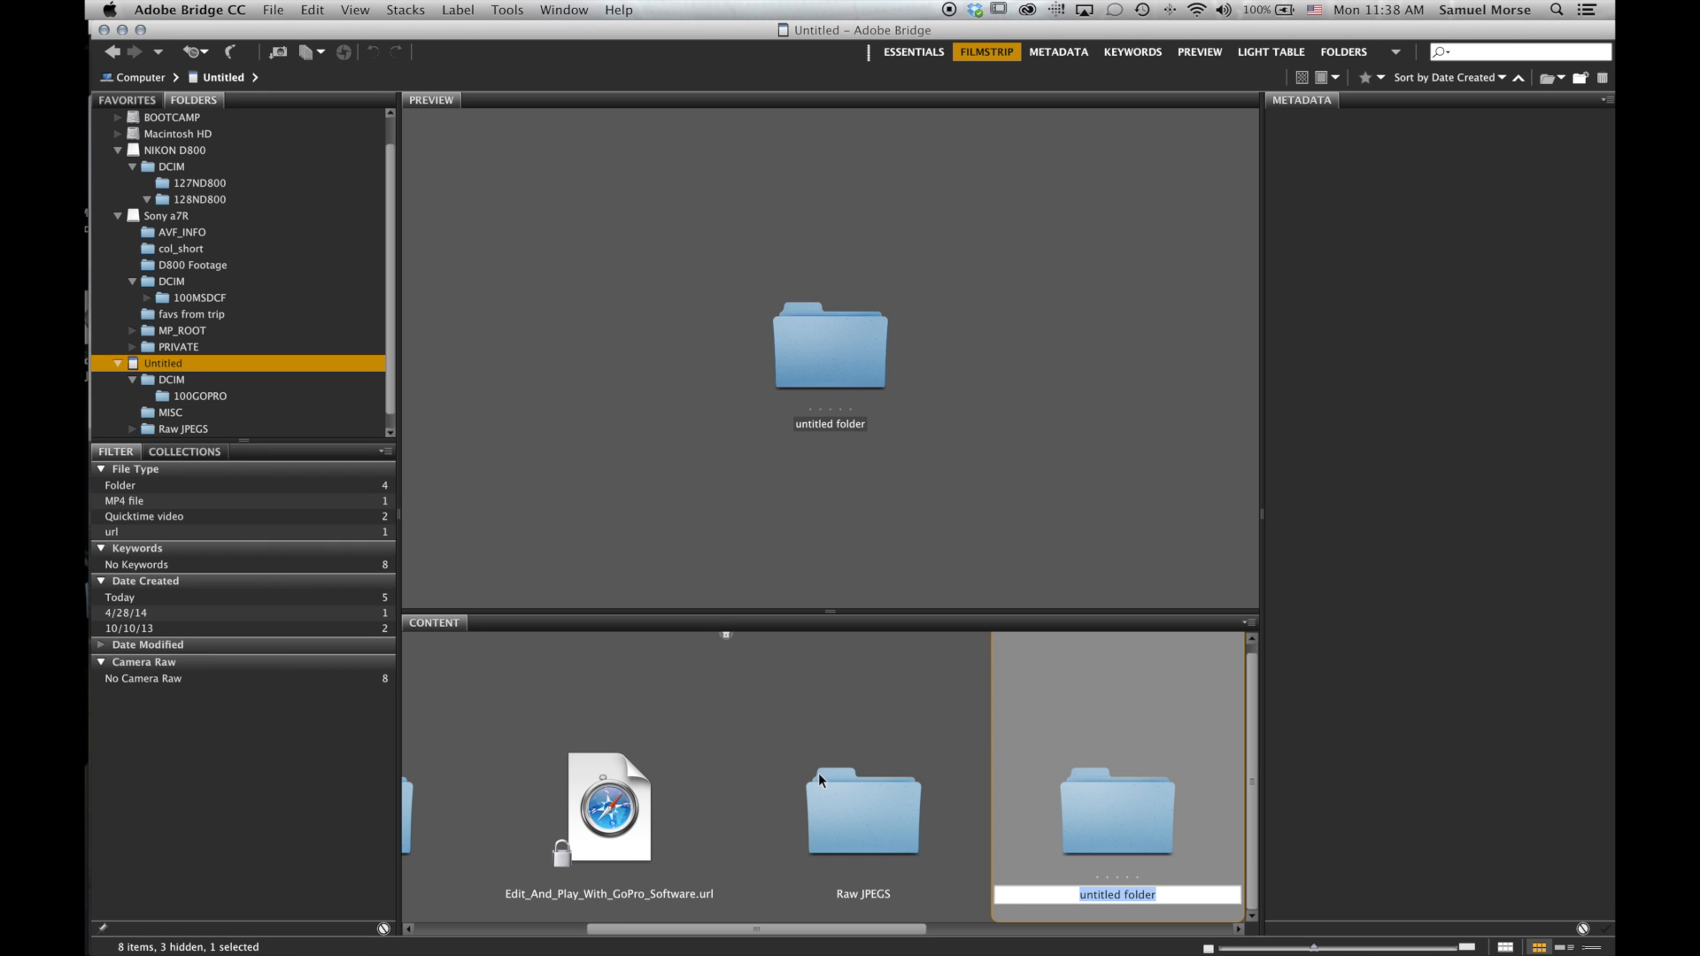
text(Processed JPEGS)
key(Return)
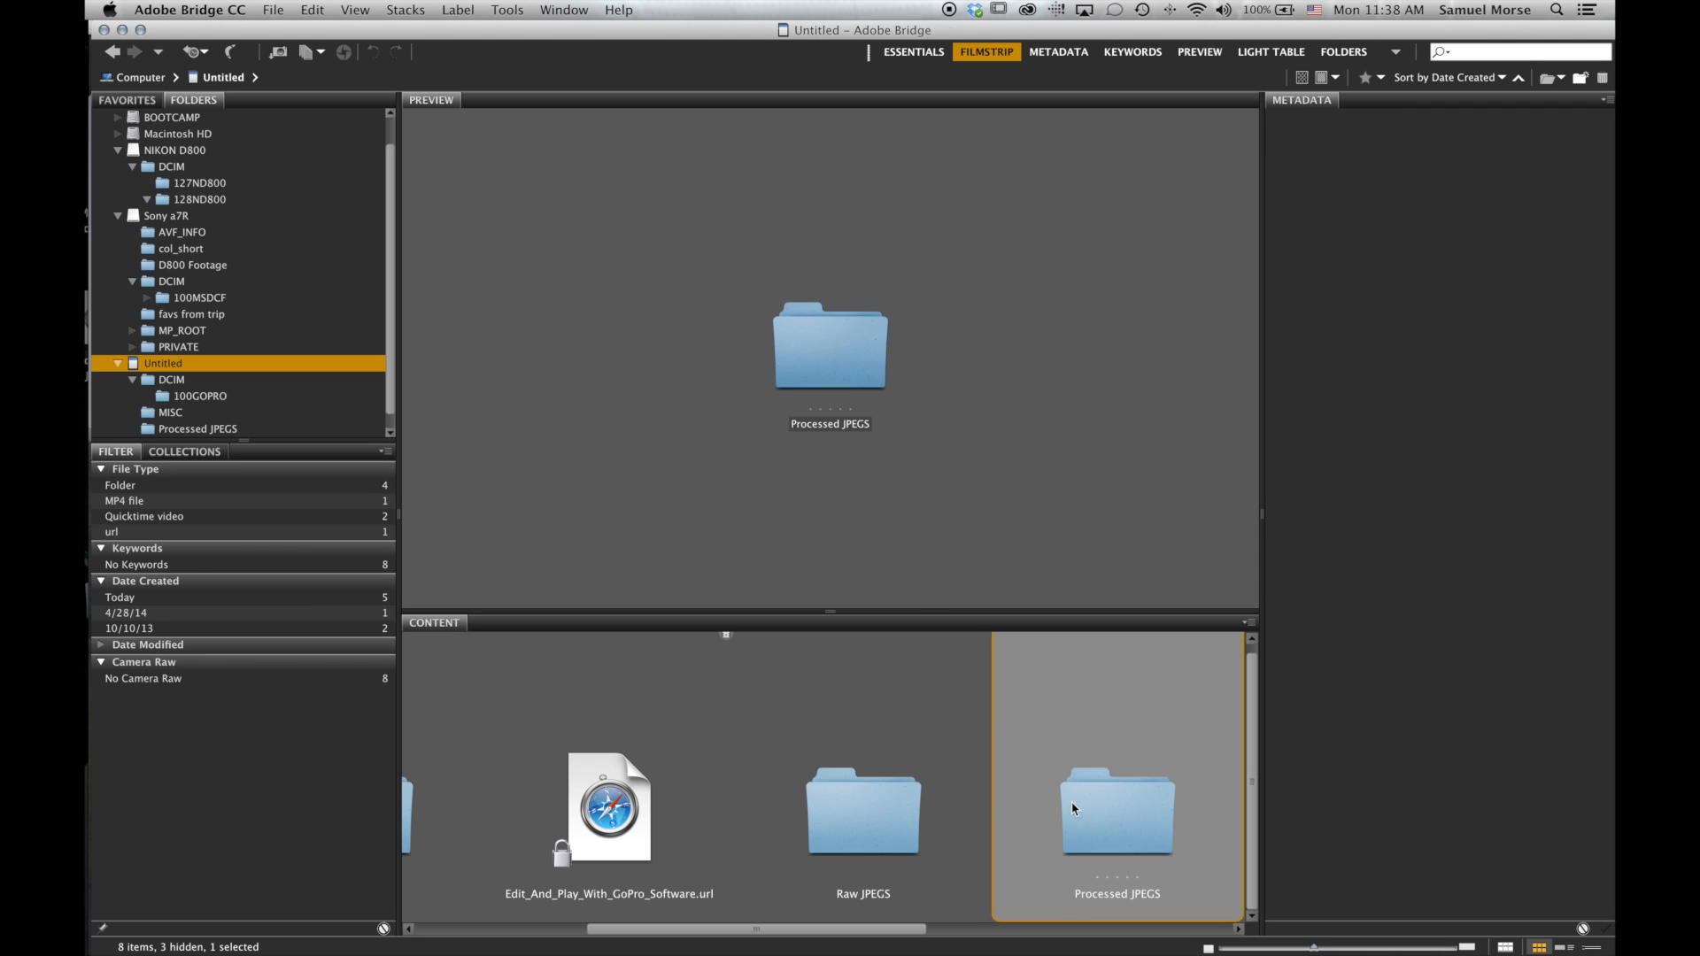
double_click(1071, 802)
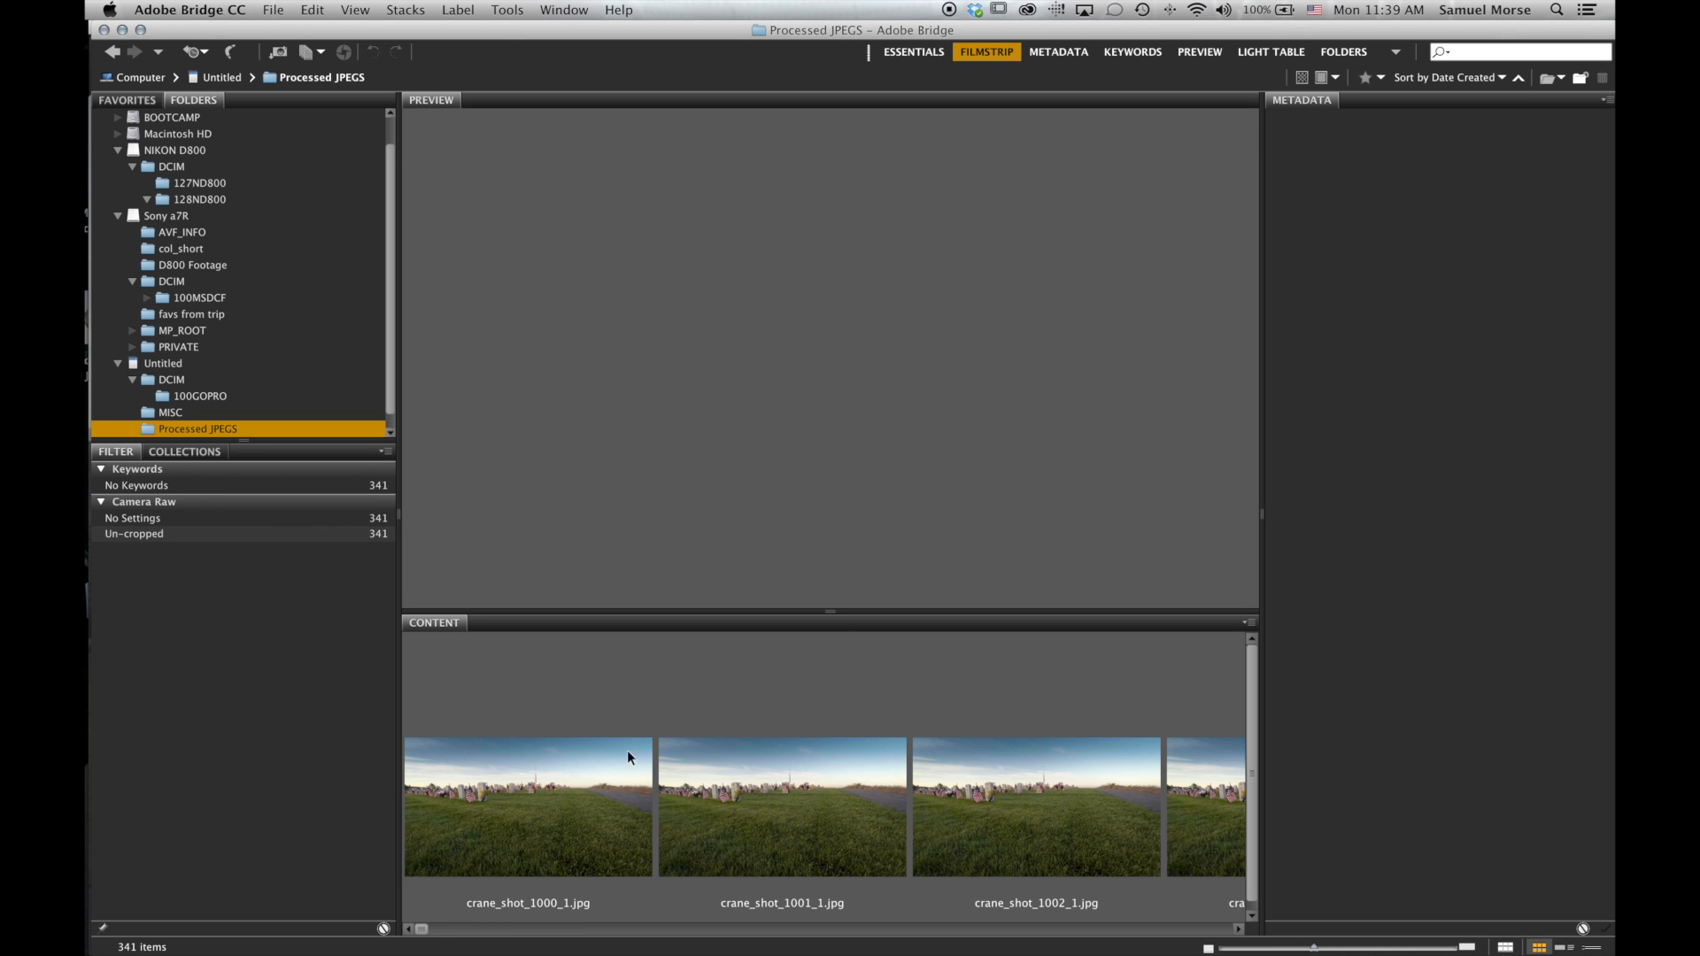
Switch to Media Encoder and import crane_shot_1000_1.jpg from the Processed JPEGS folder as a JPEG file sequence.
mouse_move(89, 638)
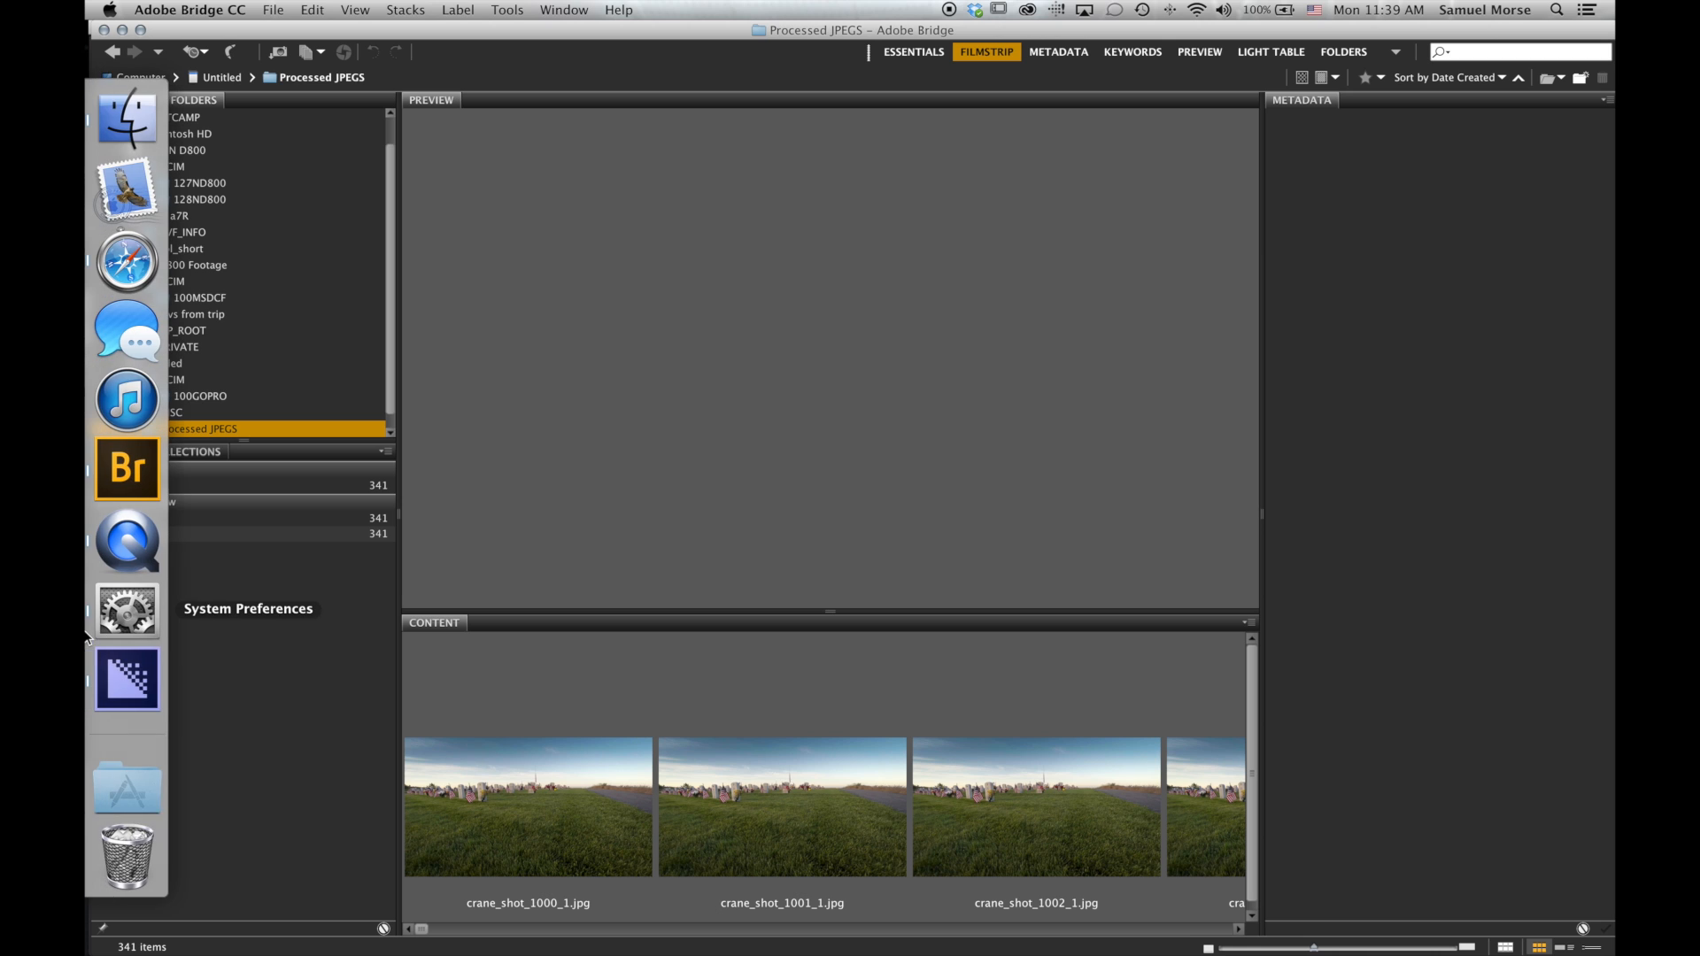
click(124, 681)
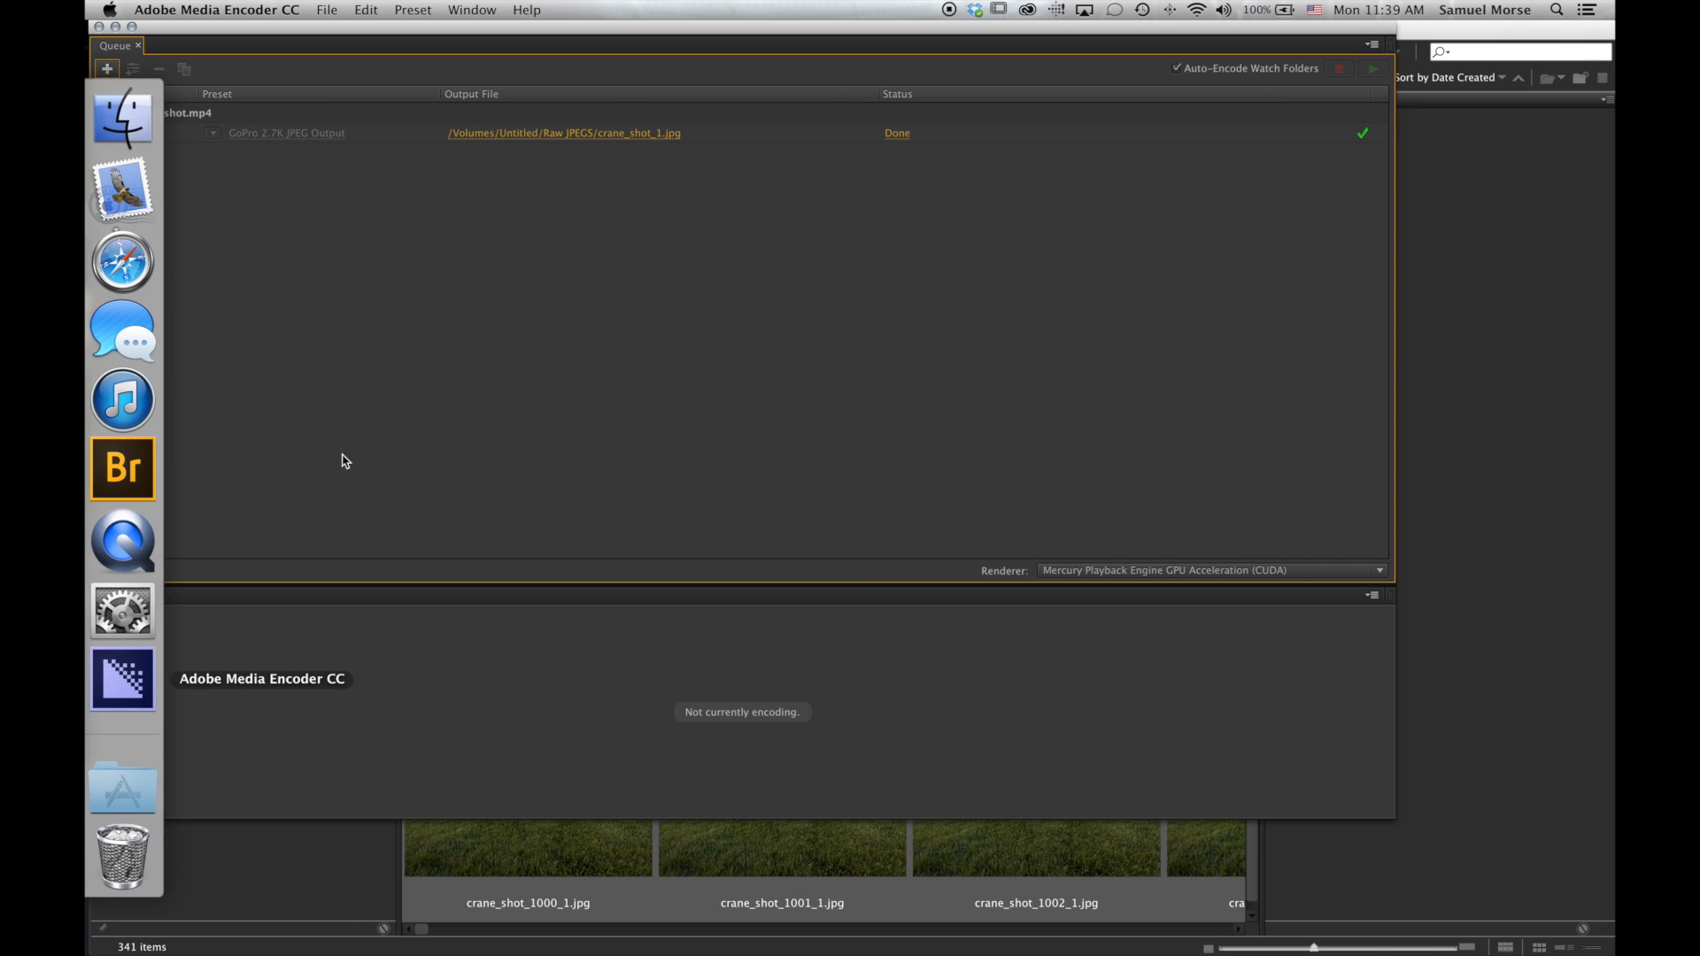
click(329, 9)
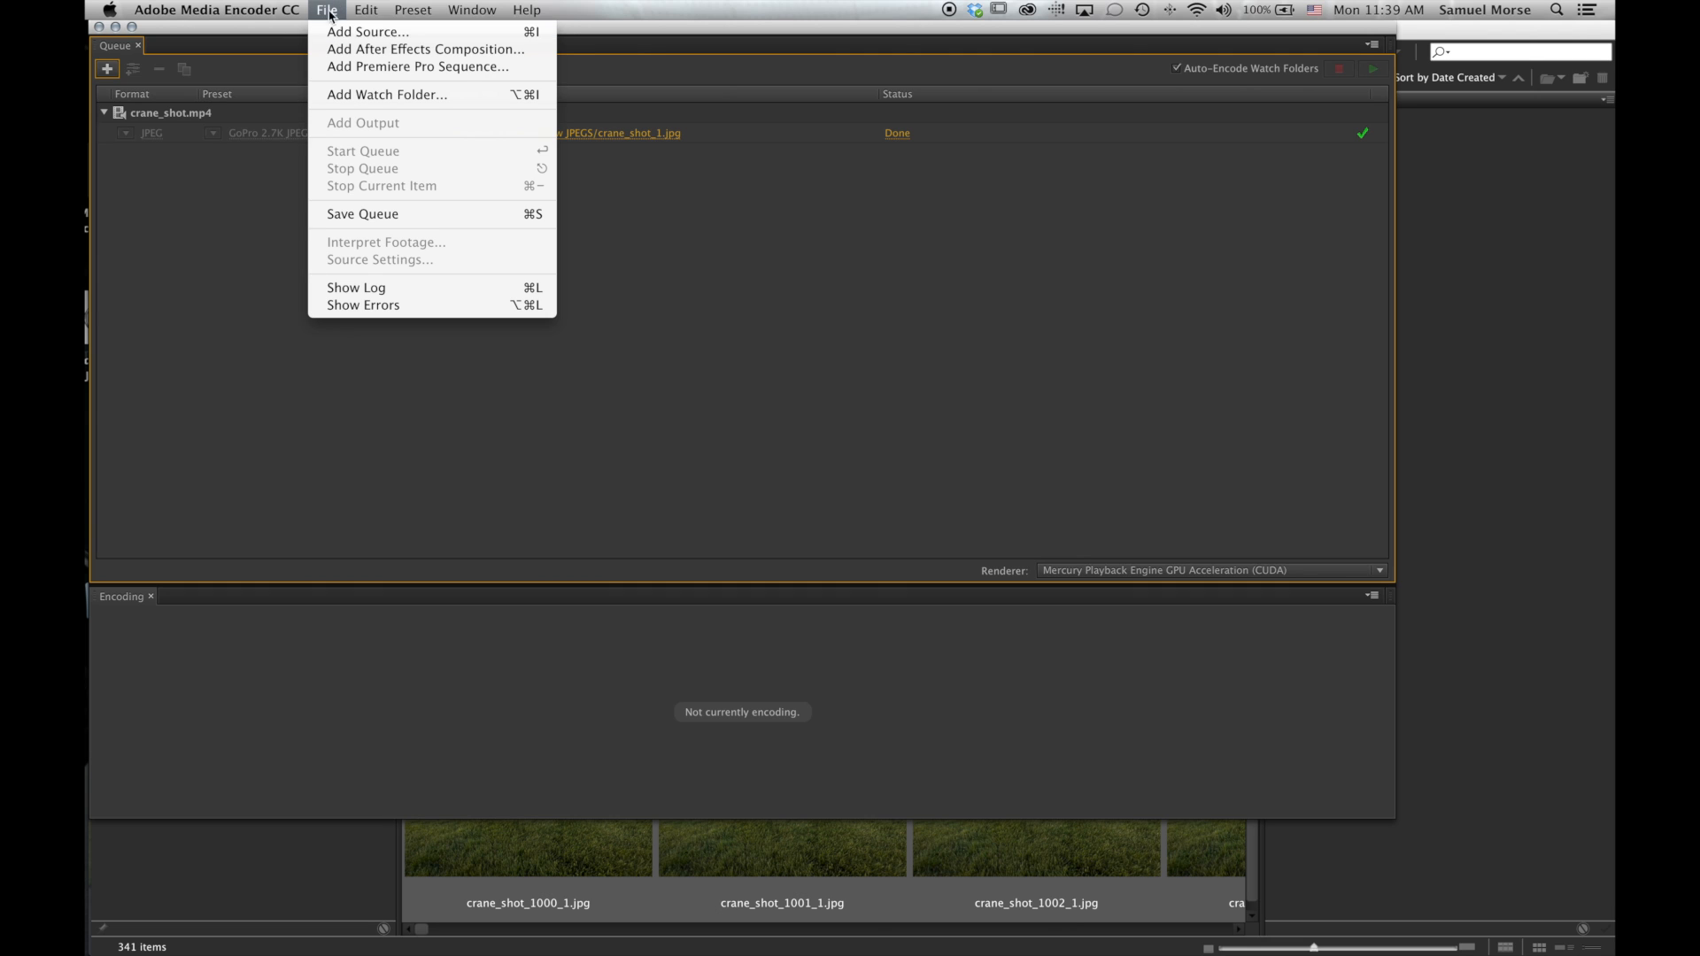
click(261, 35)
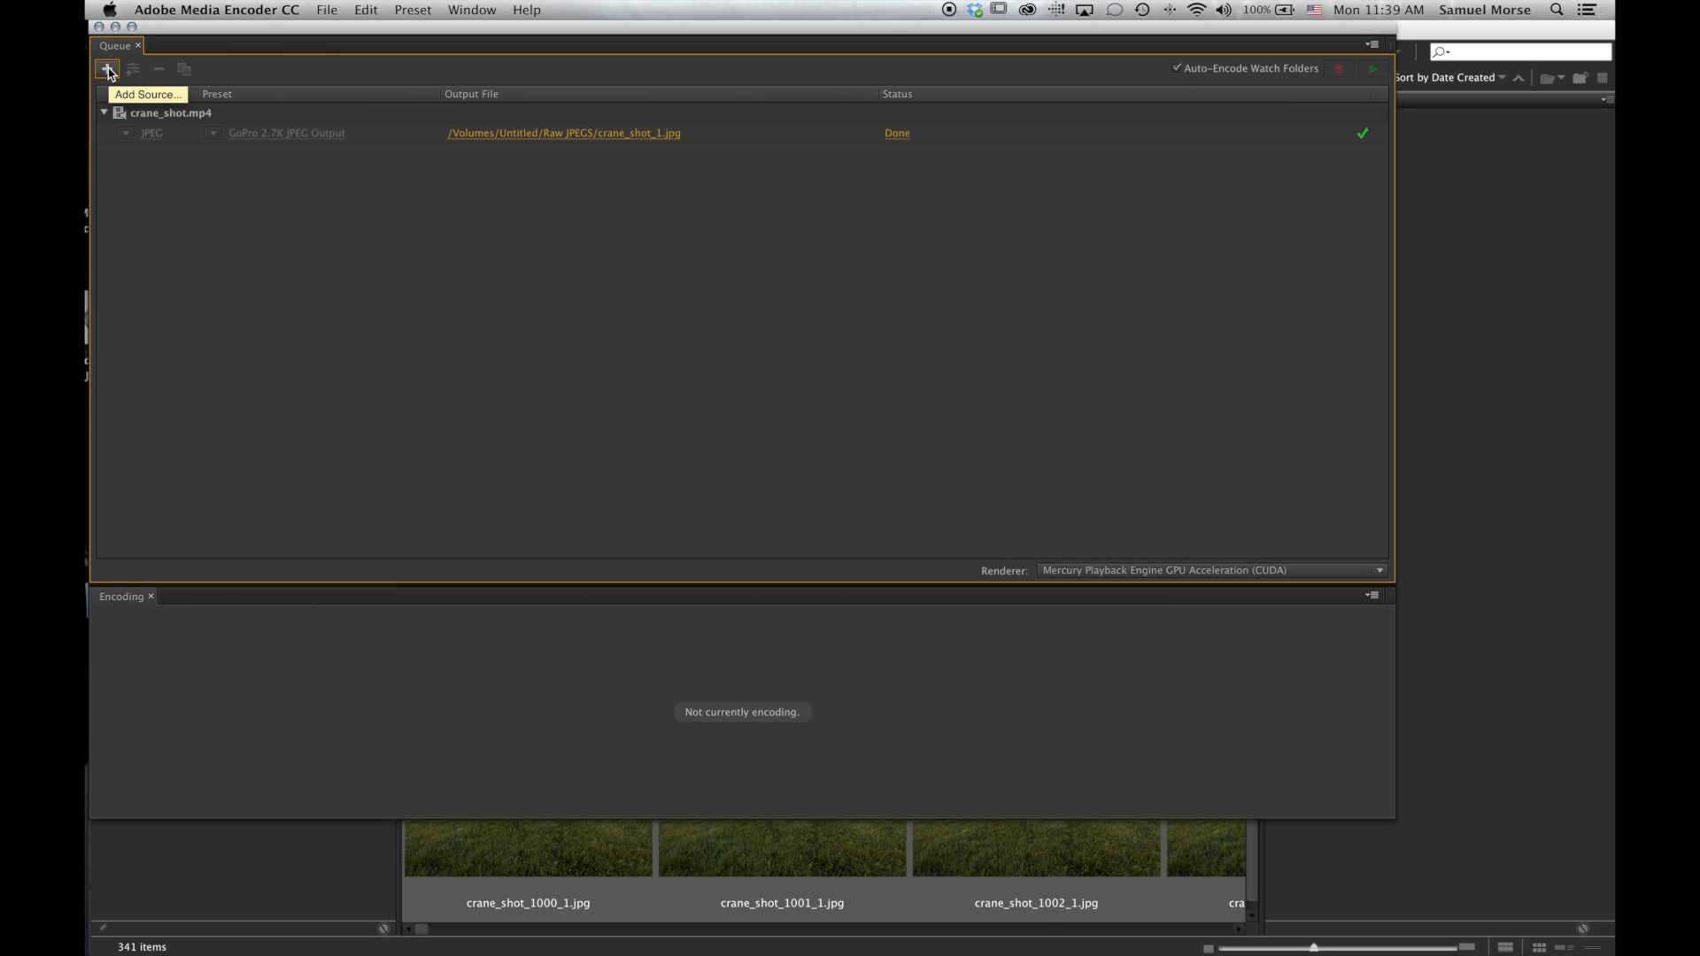
click(107, 69)
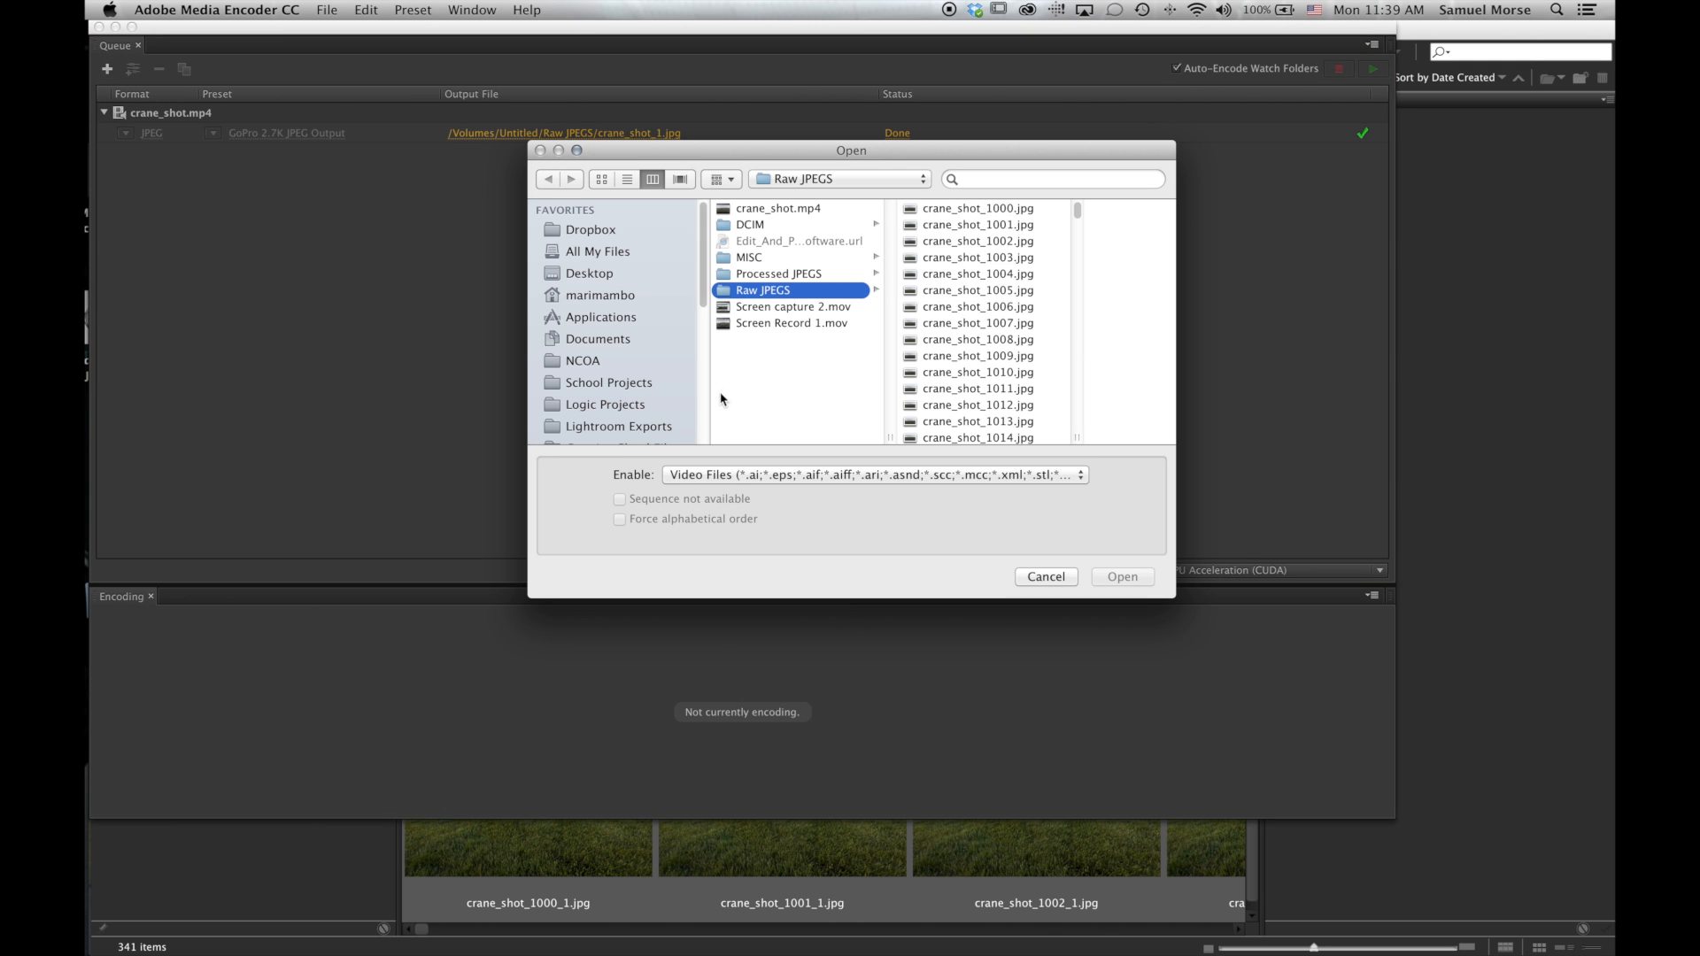
click(763, 276)
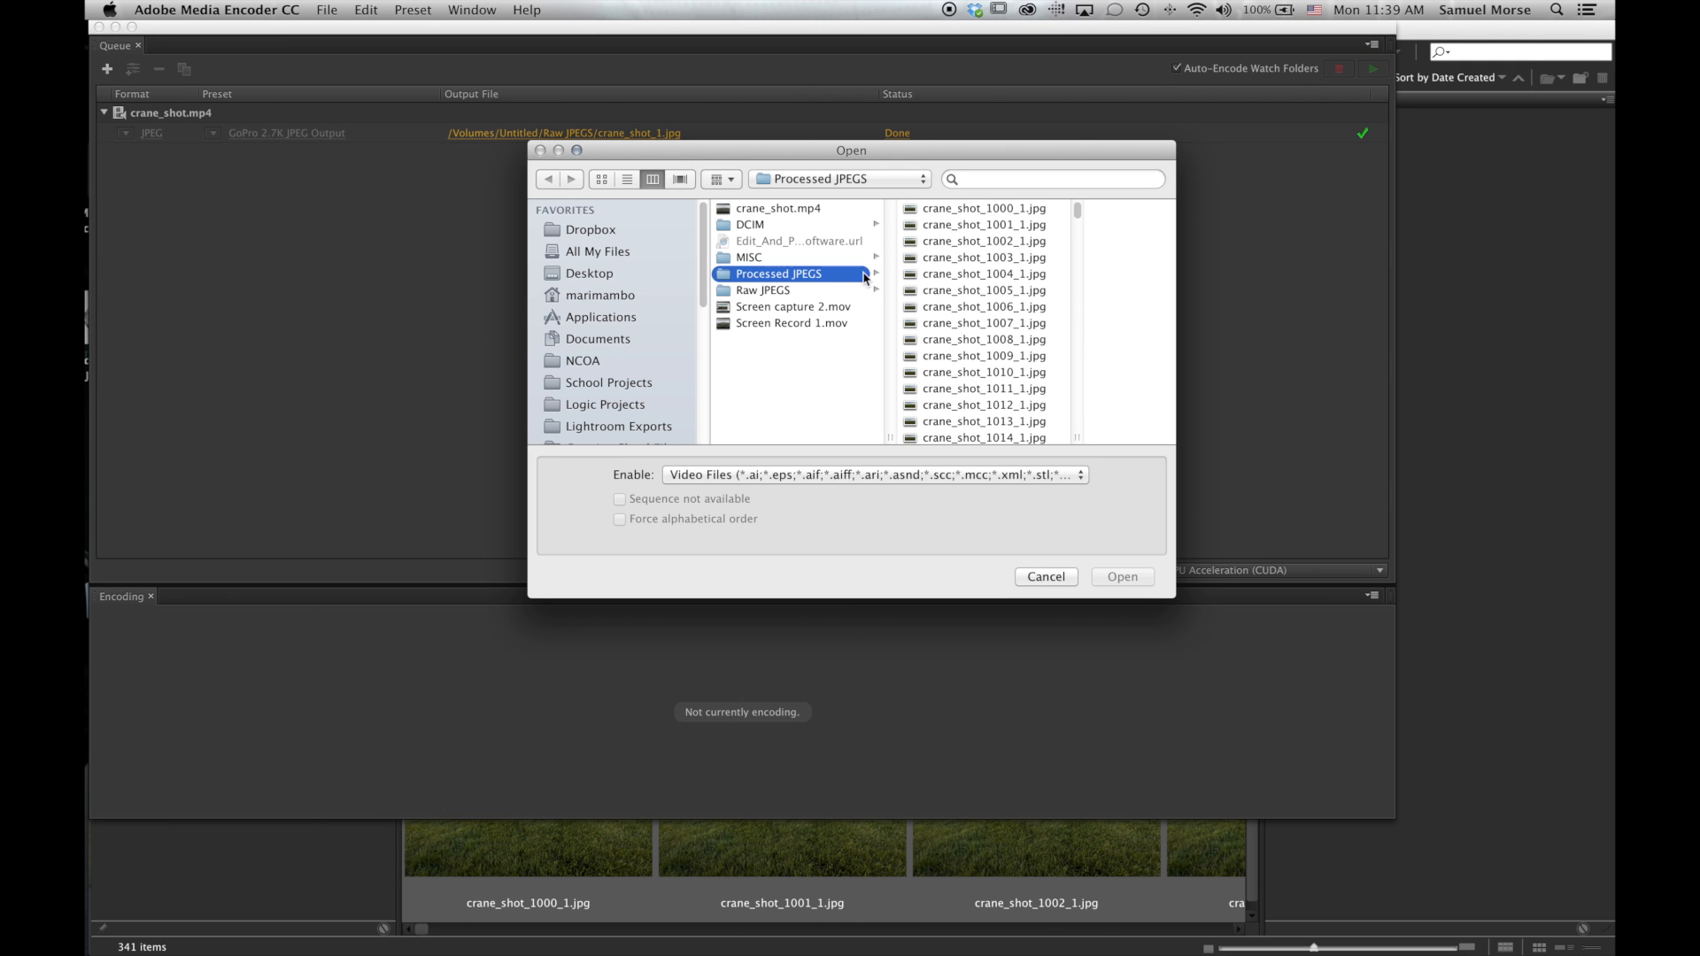
click(972, 212)
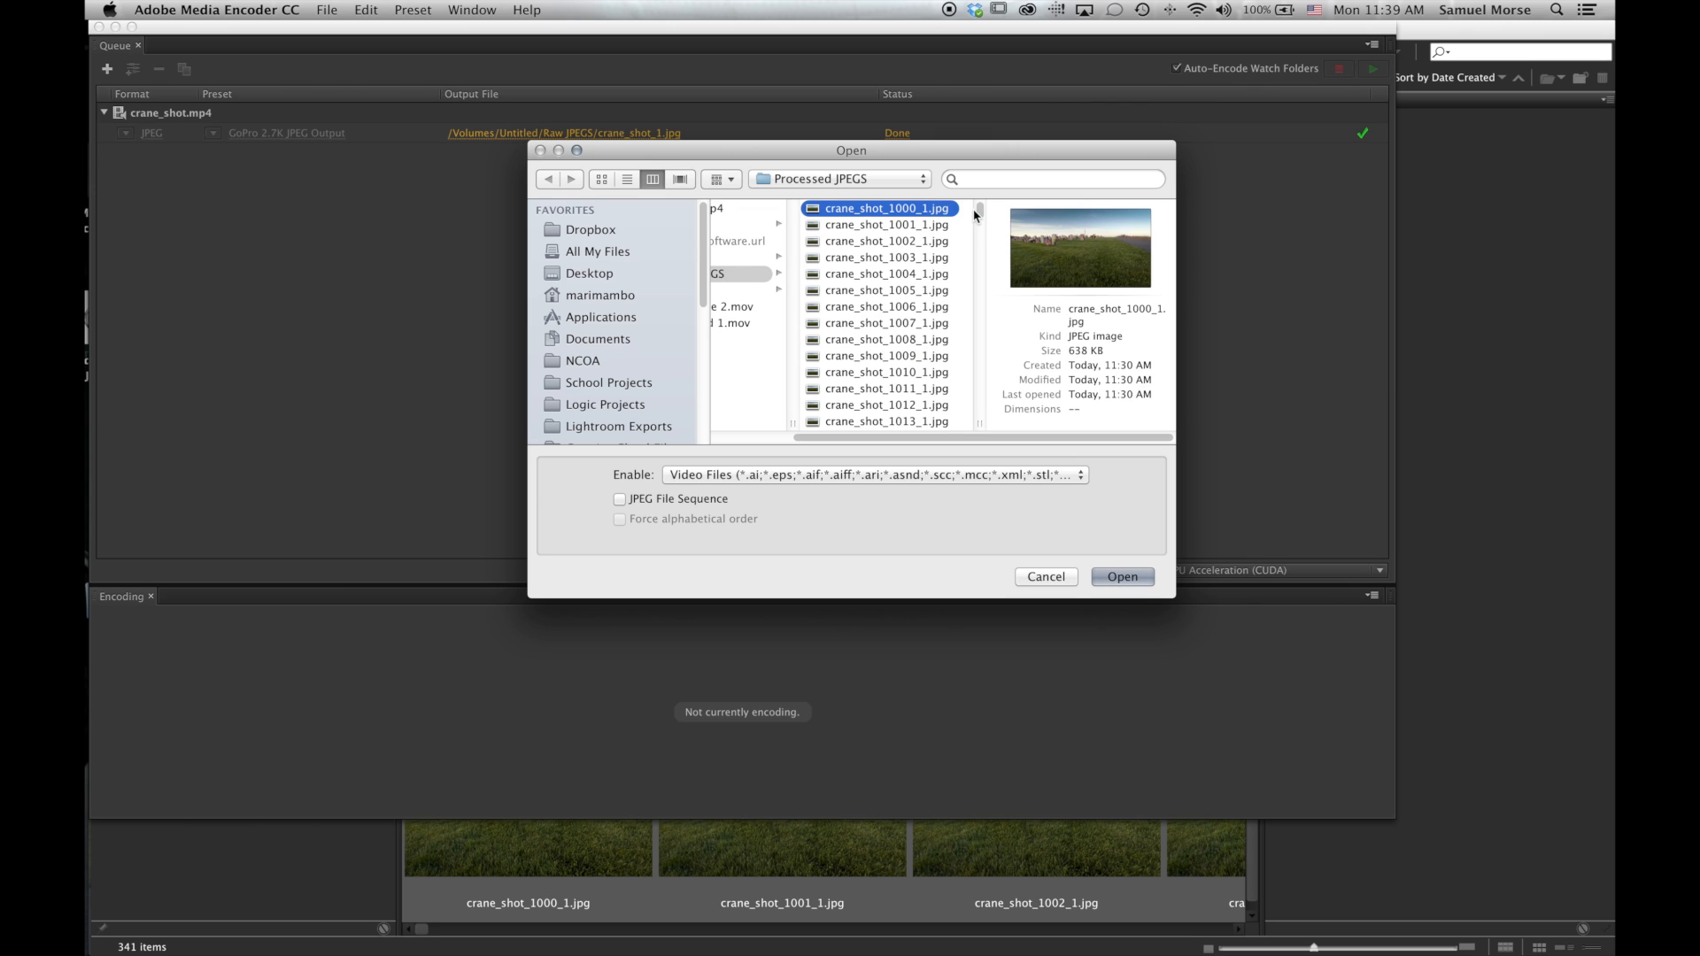
click(620, 502)
click(1124, 580)
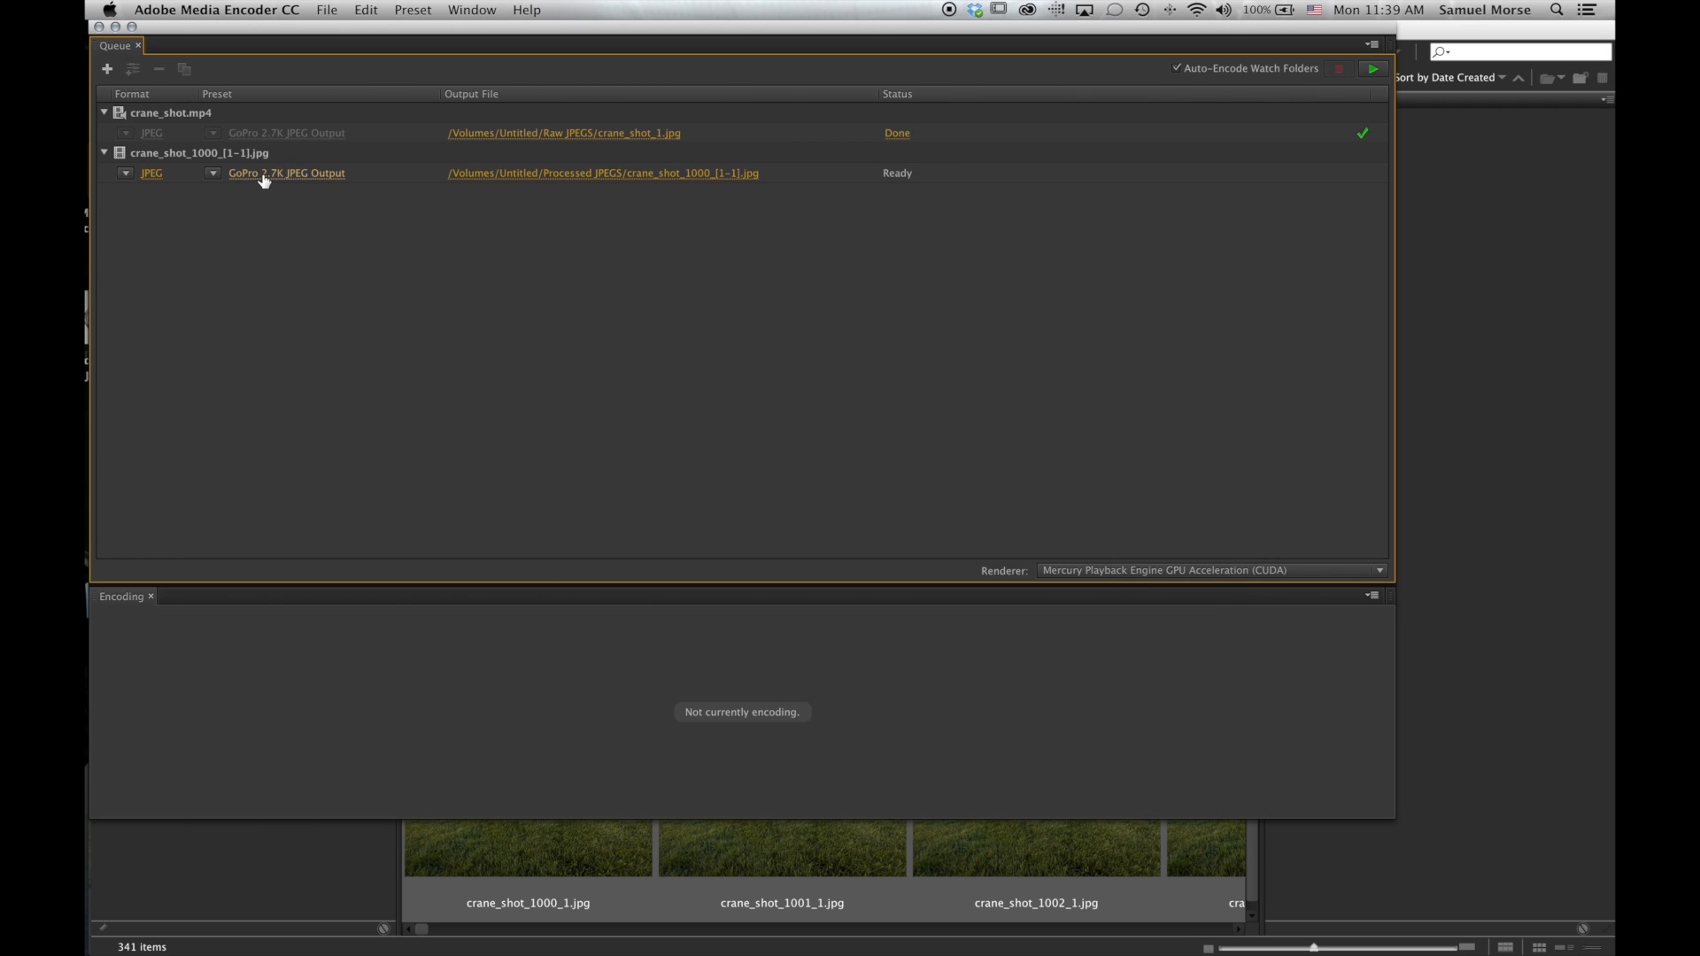
Set the imported sequence's output format to H.264 and inspect its timeline in the export settings without keeping changes there.
click(126, 174)
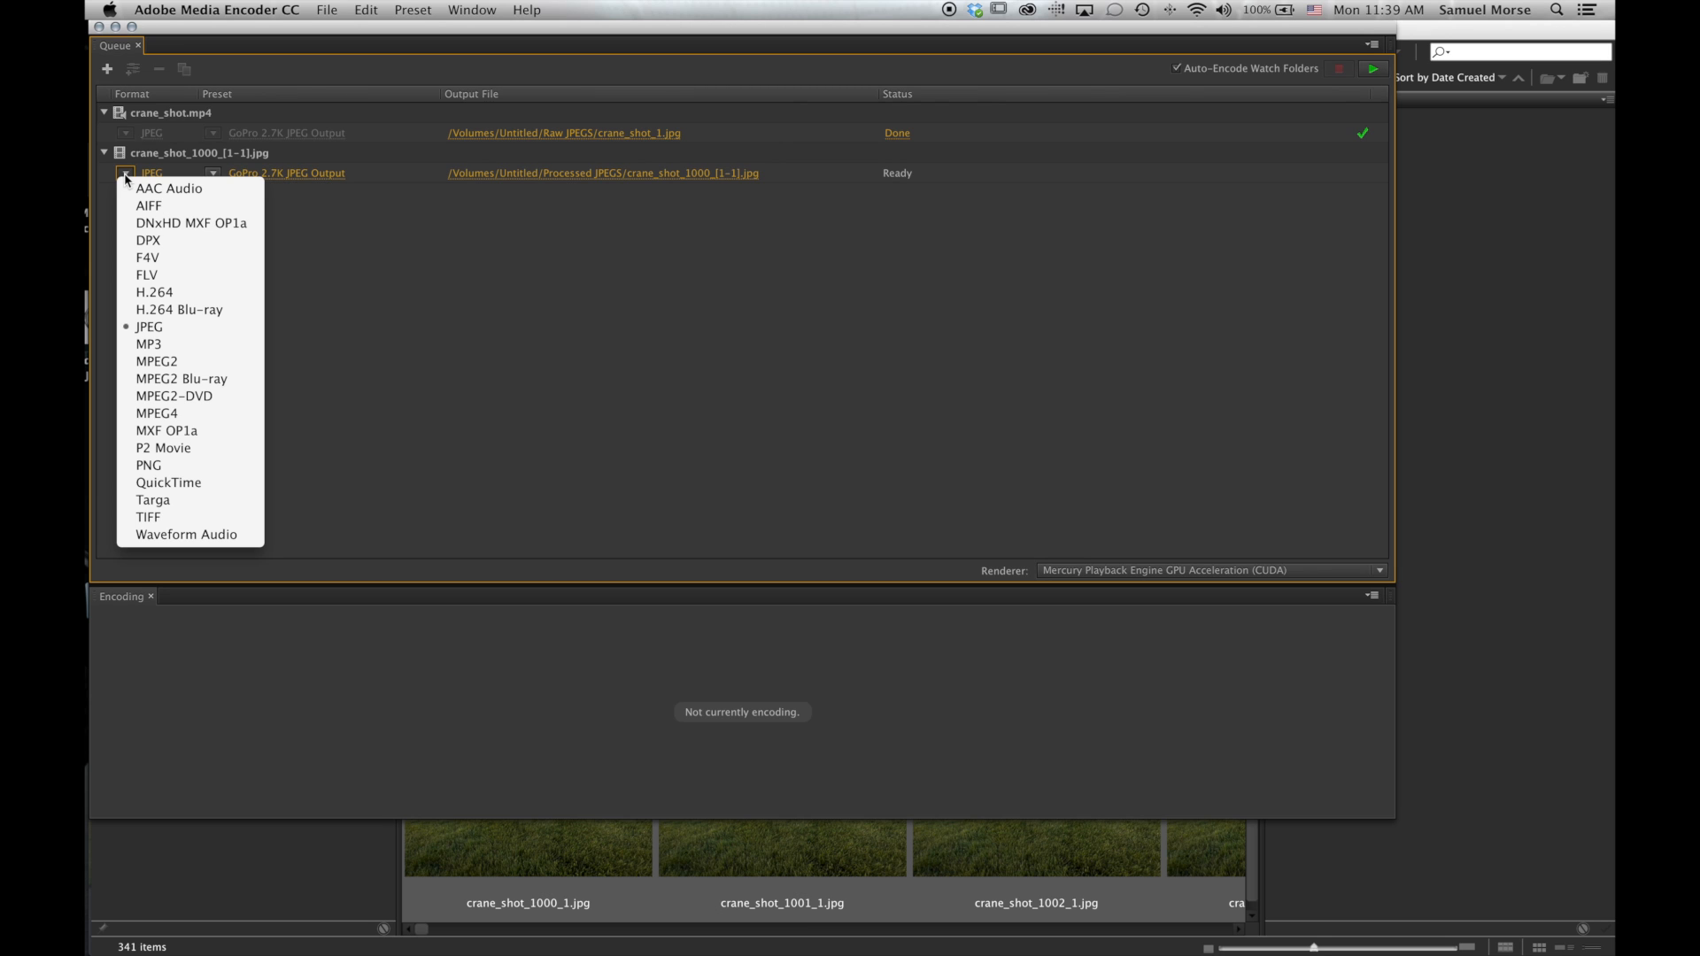
click(173, 296)
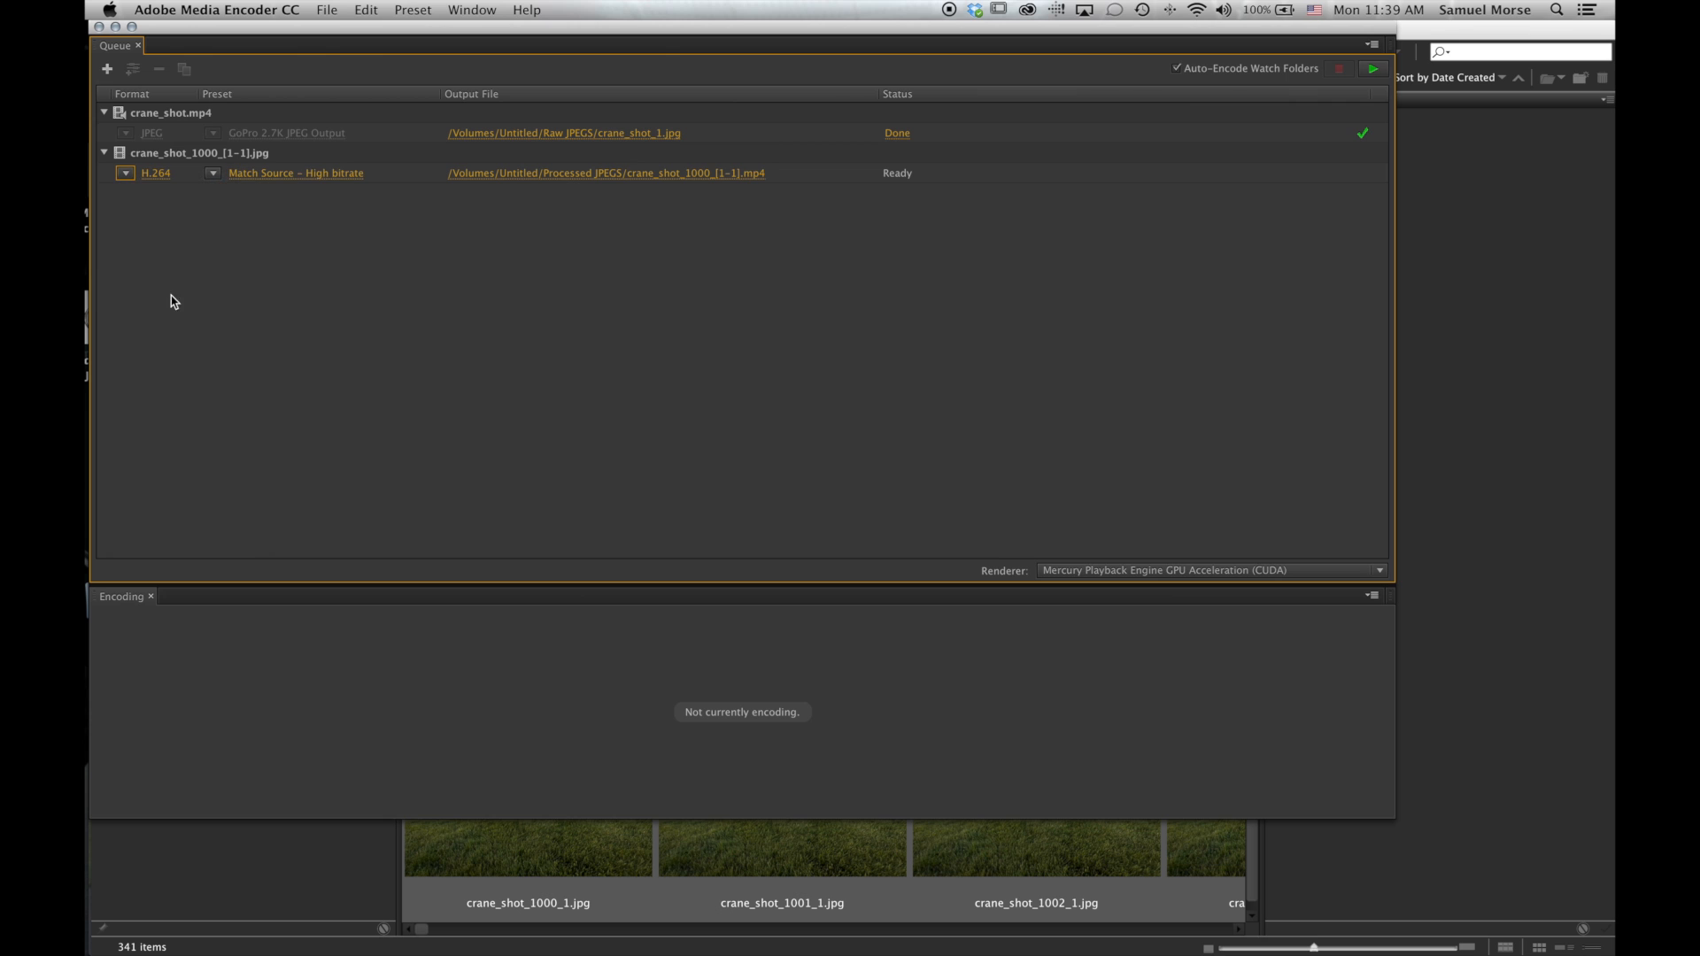
click(263, 175)
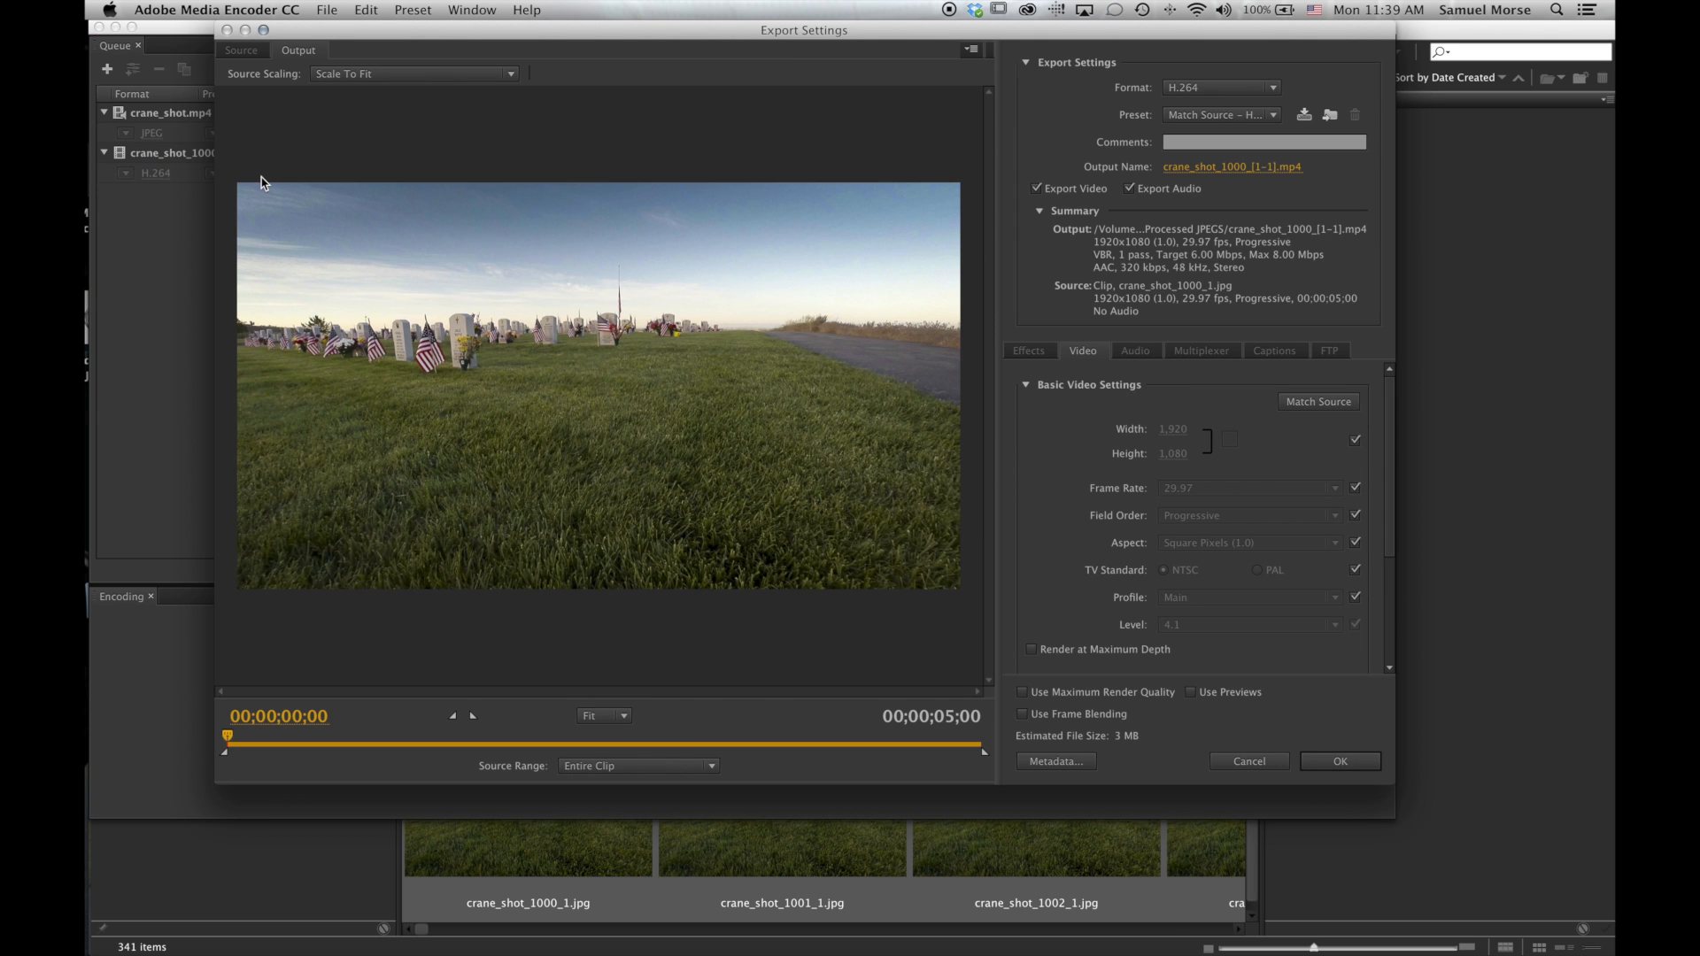
click(235, 739)
drag(237, 739, 202, 737)
click(1243, 766)
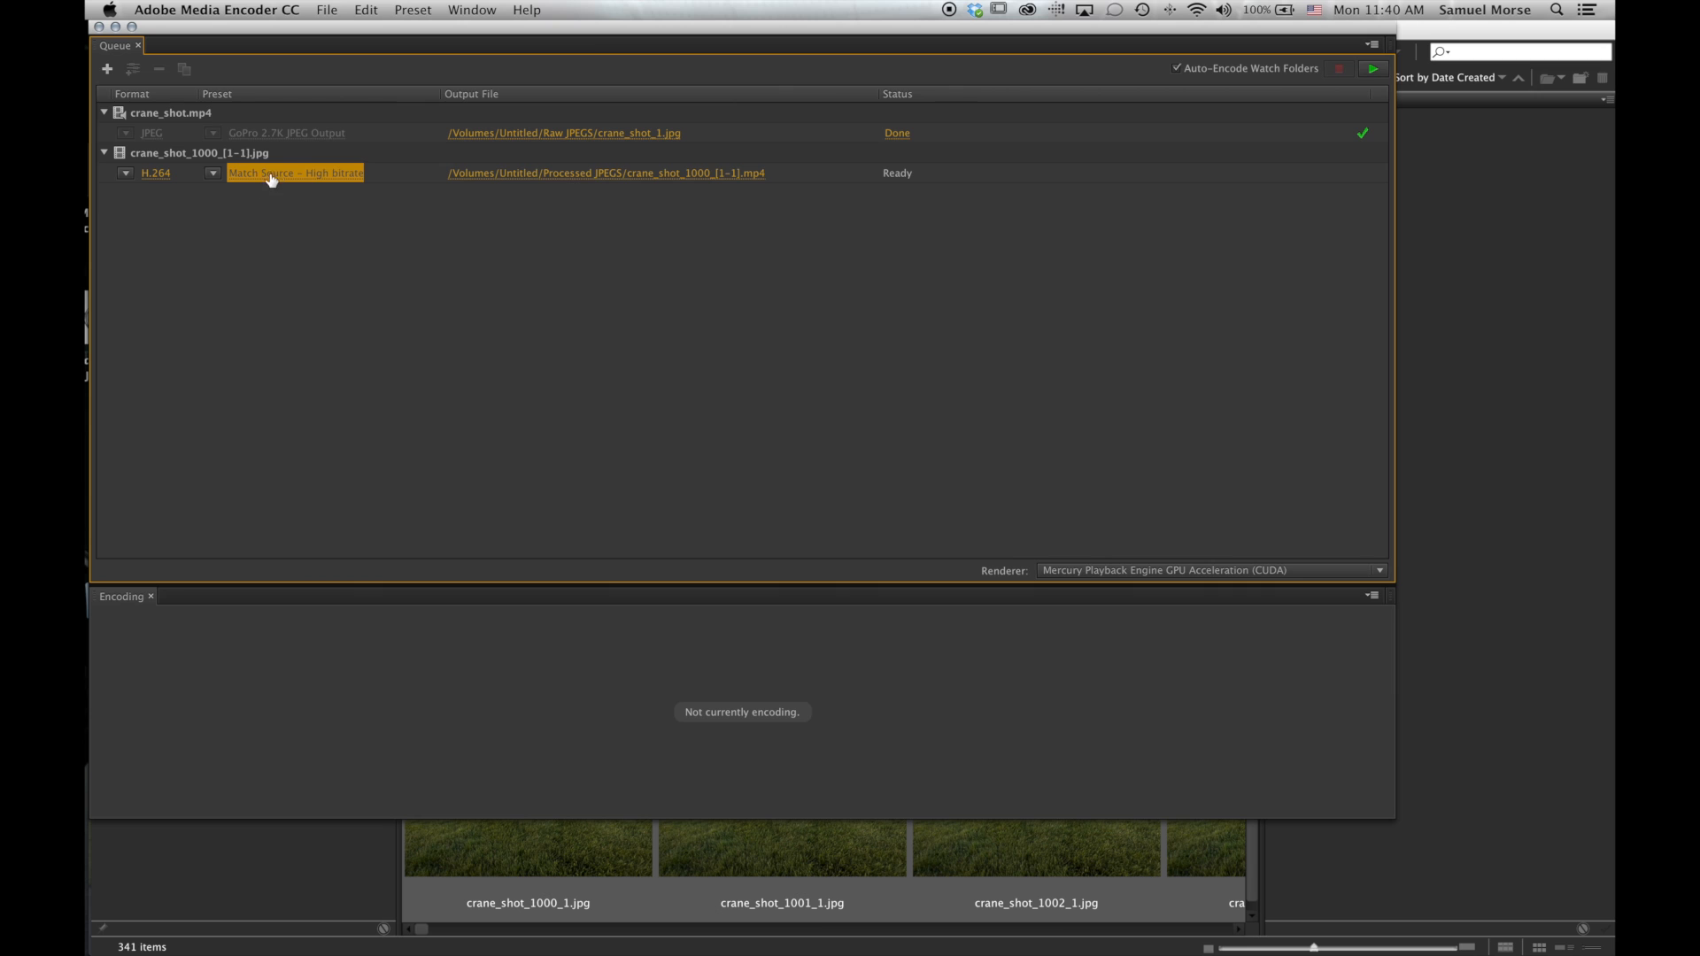
Remove the crane_shot_1000 sequence from the encoding queue.
mouse_move(287, 176)
click(163, 156)
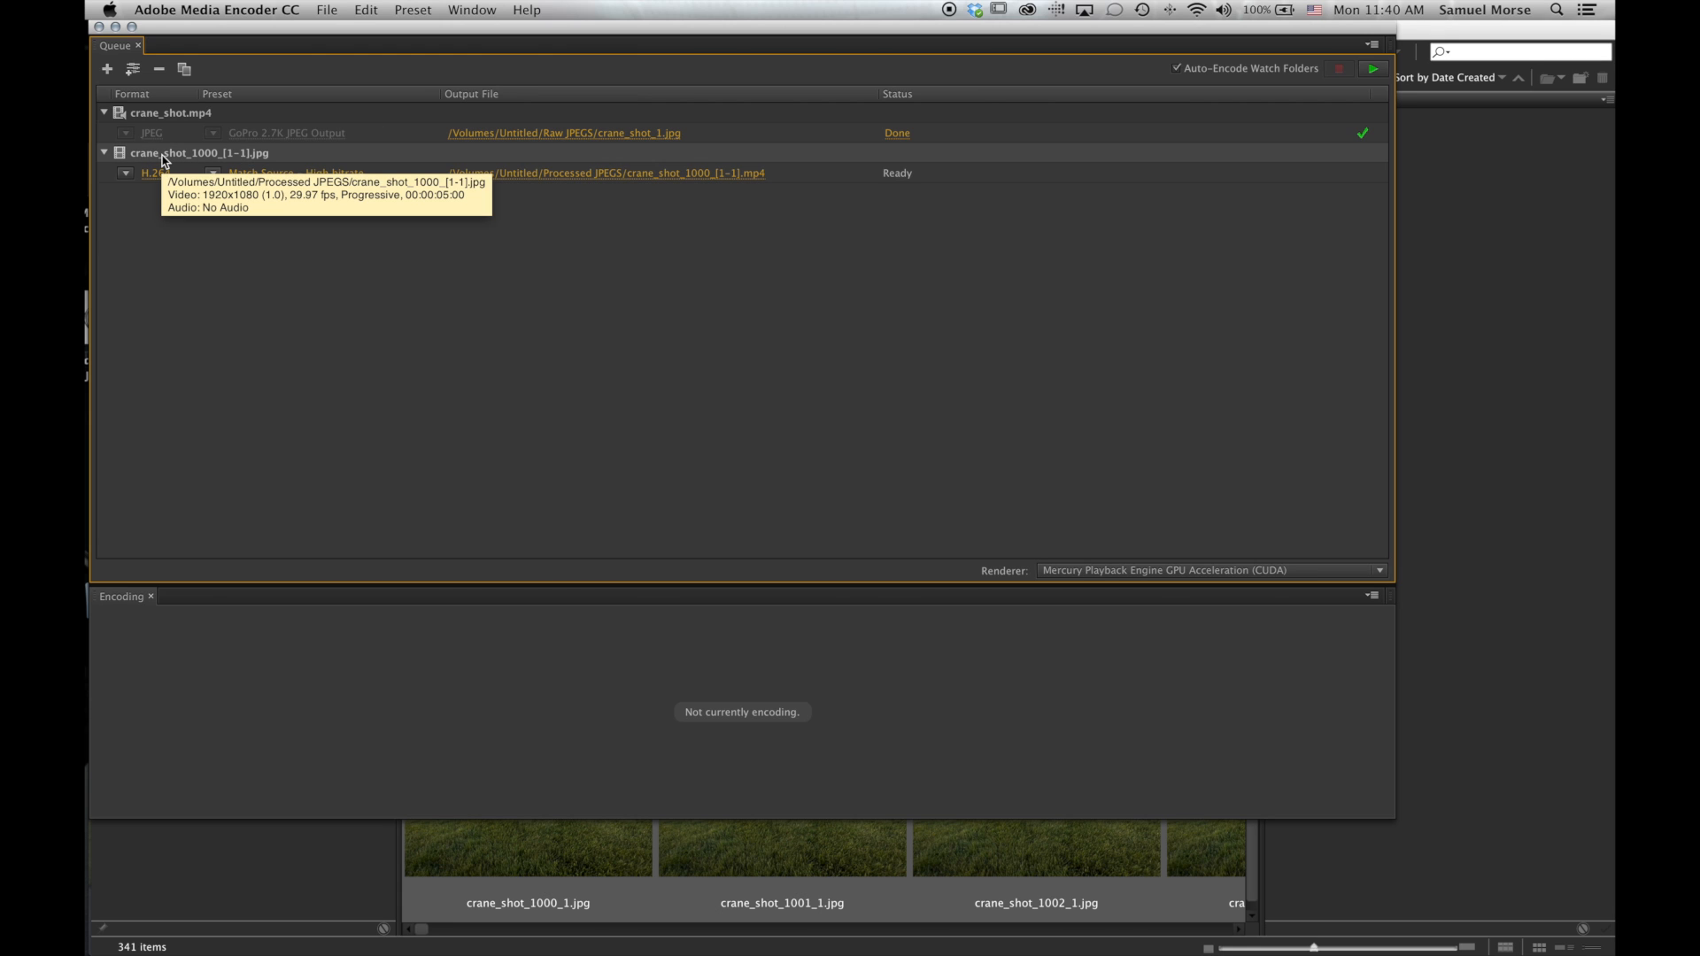
key(Delete)
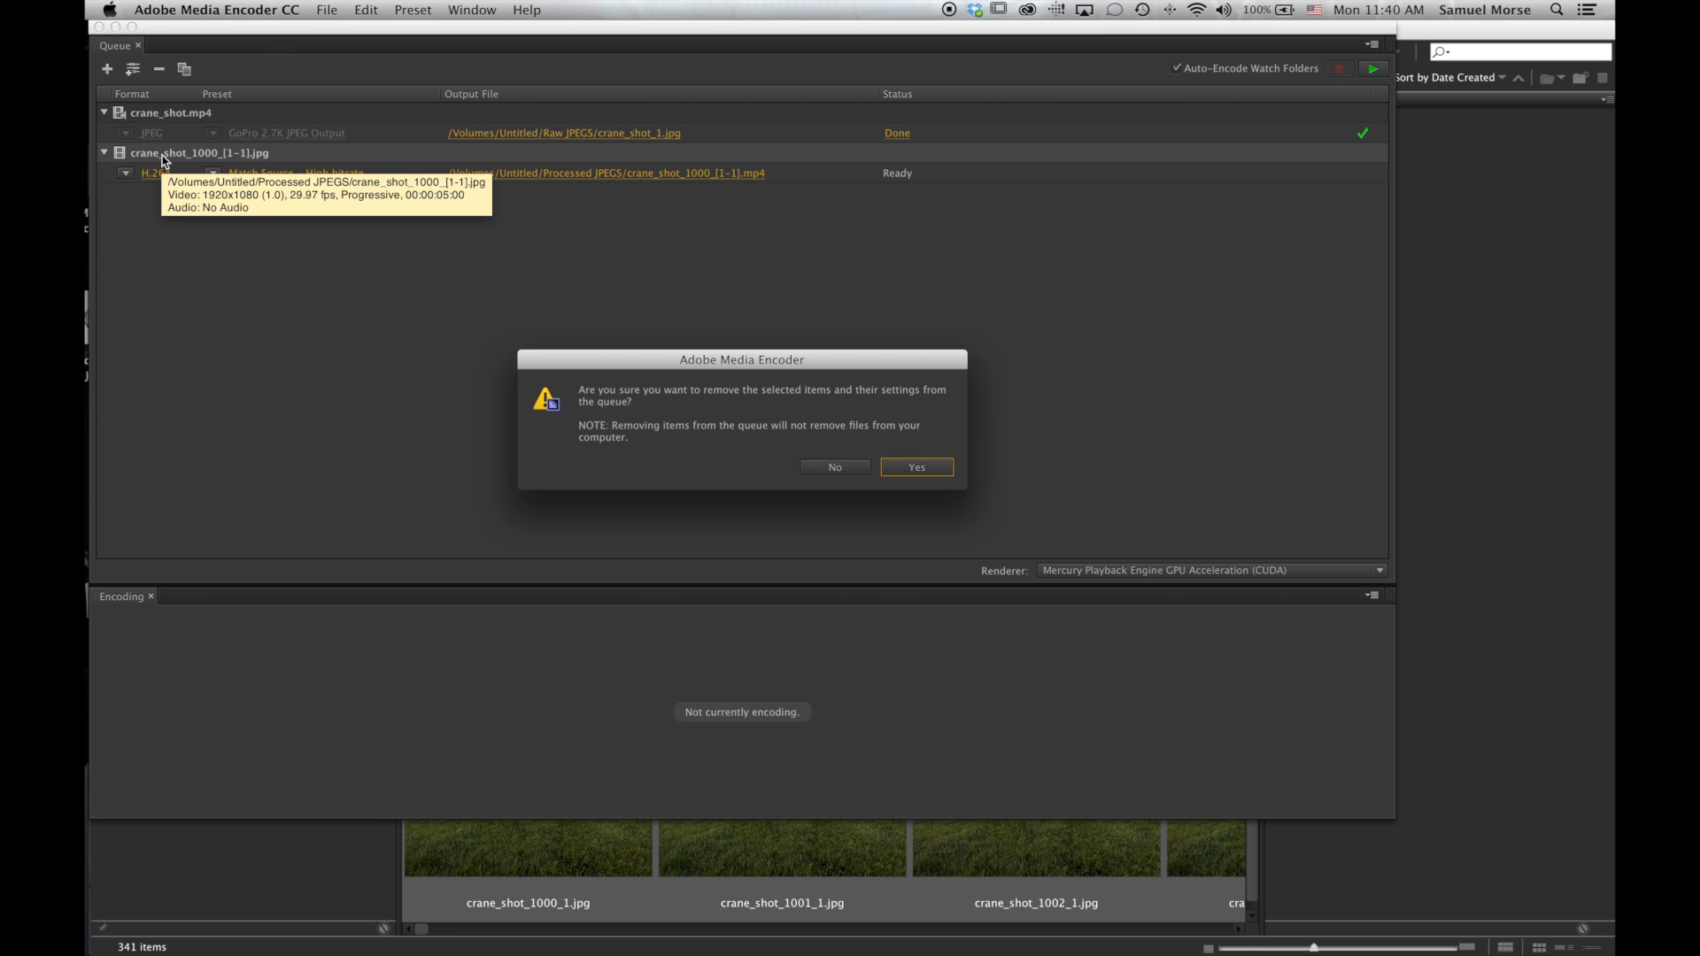
click(922, 470)
Switch to Bridge and batch rename all frames in Processed JPEGS using the existing date, text and three-digit sequence pattern, starting at 1.
click(802, 855)
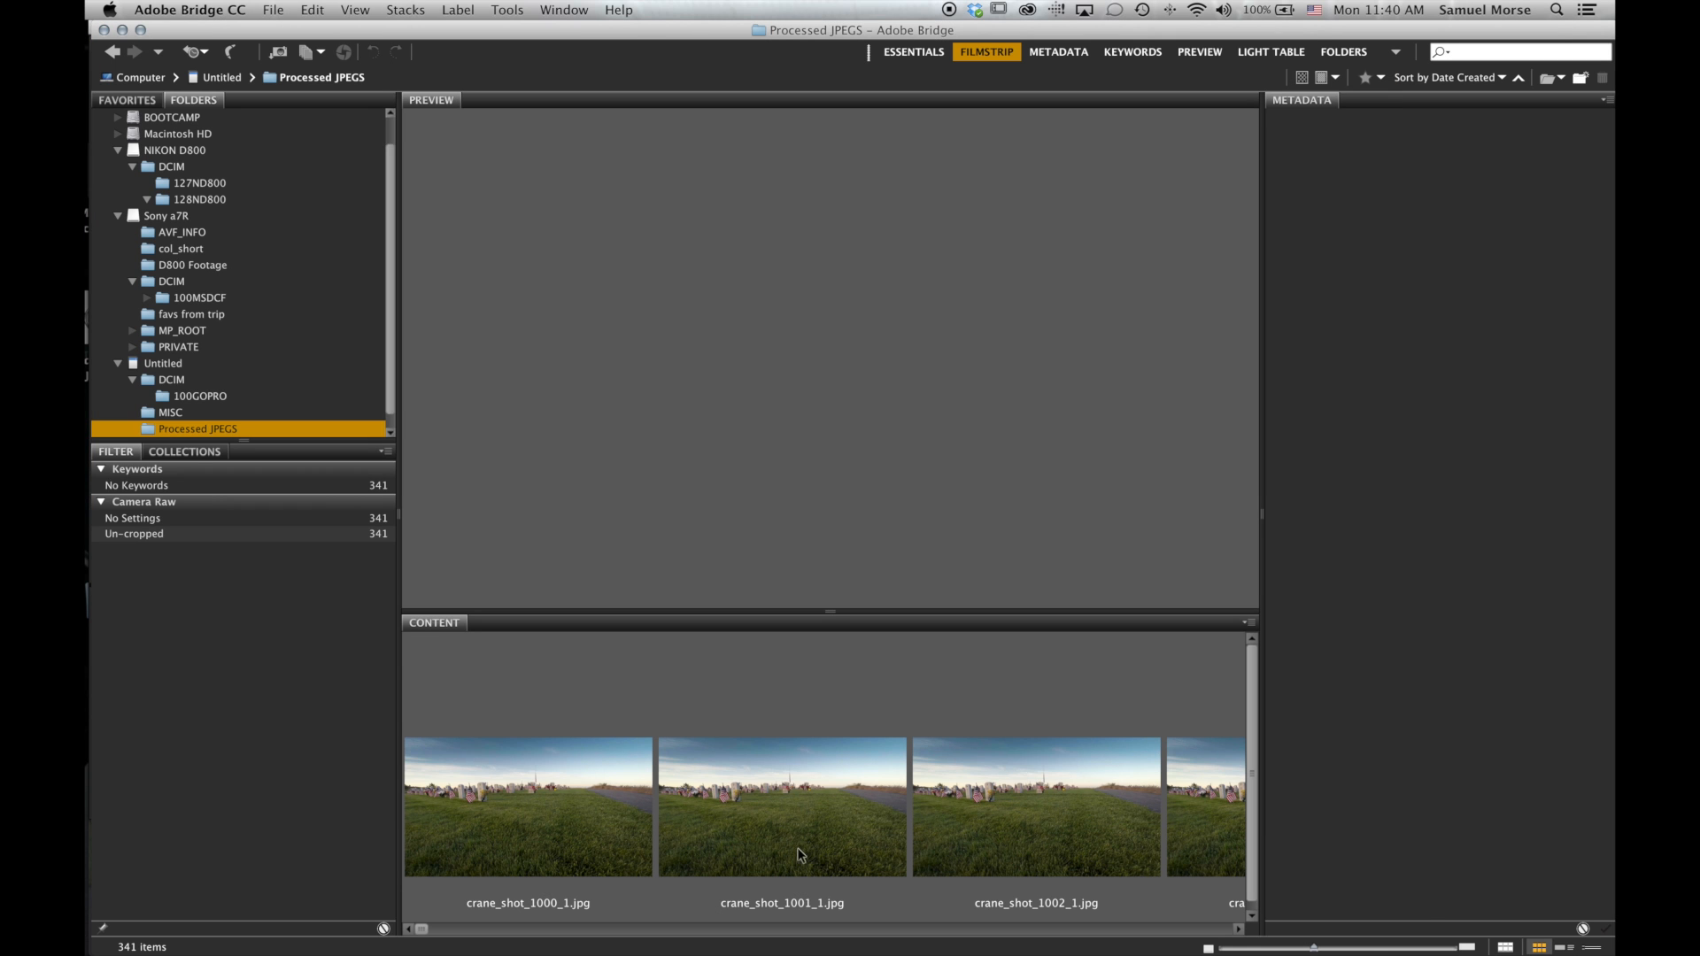
key(super+a)
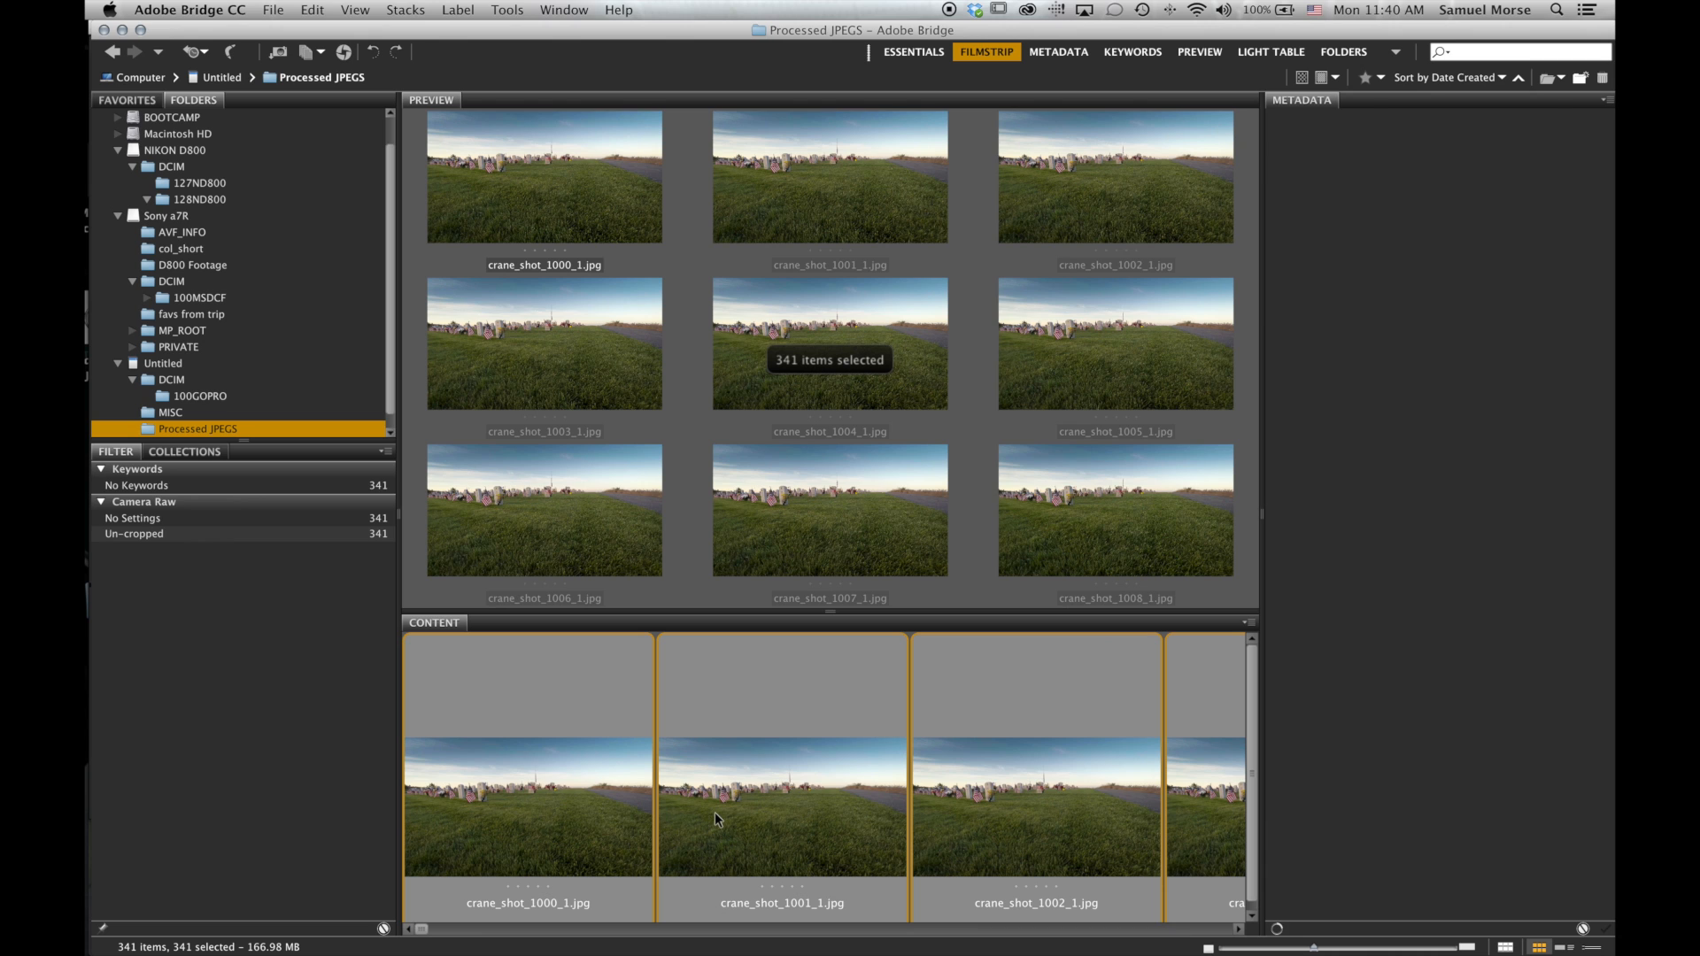
right_click(715, 811)
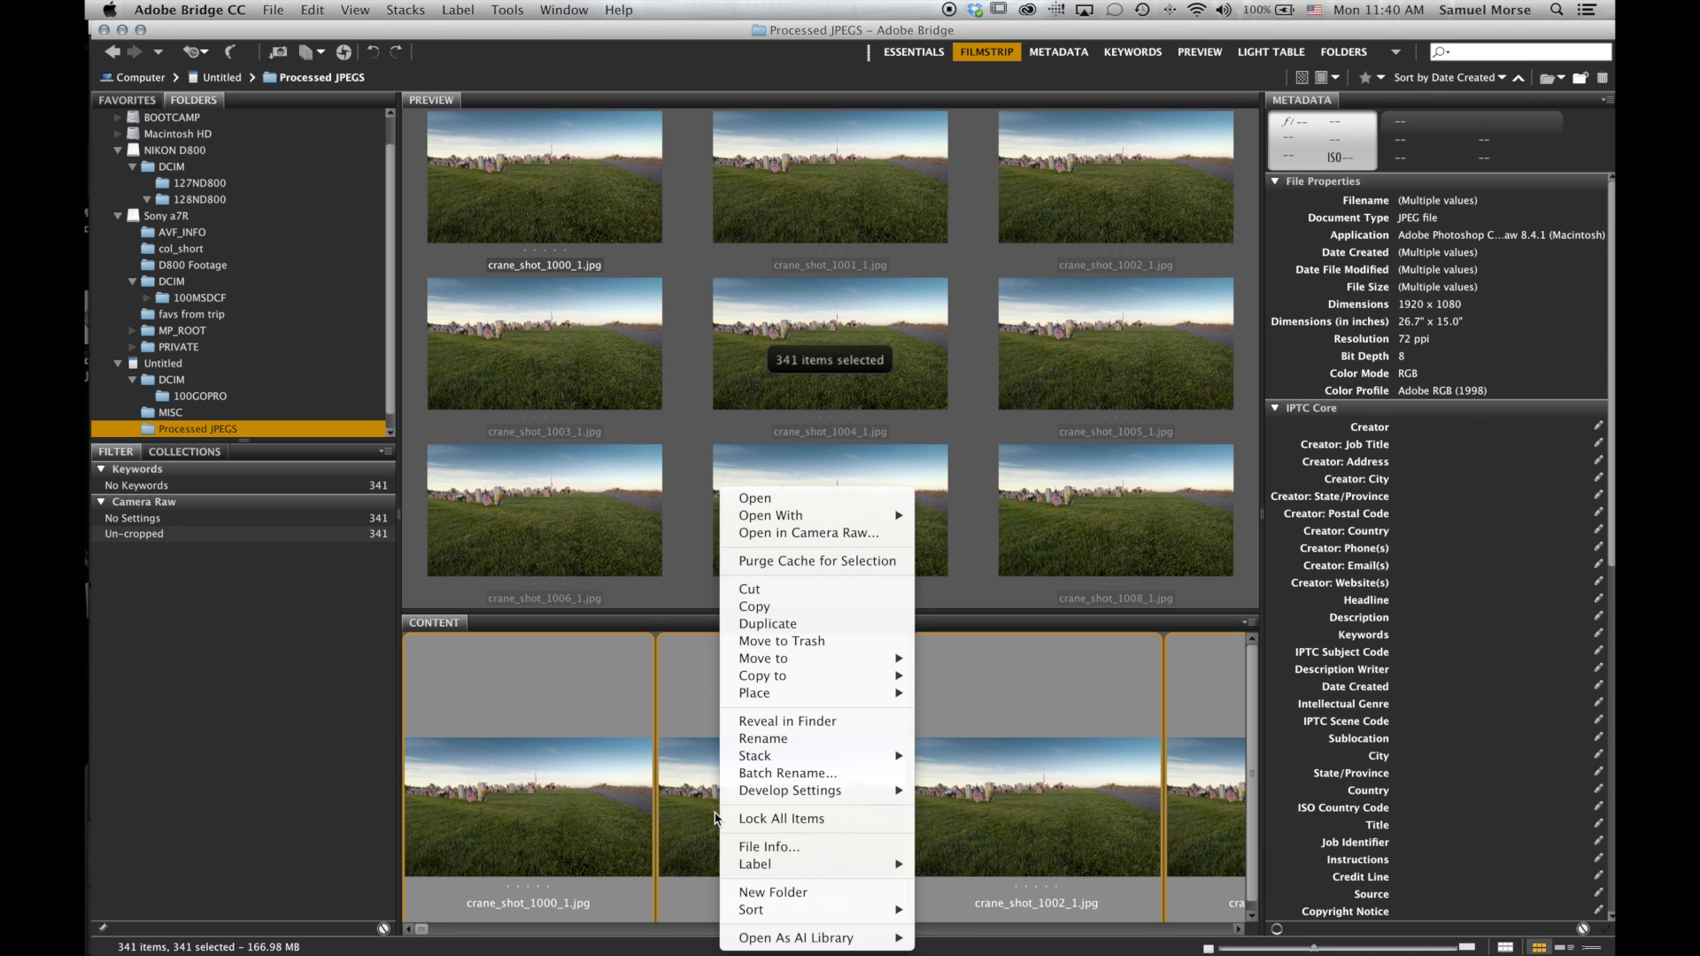
click(771, 774)
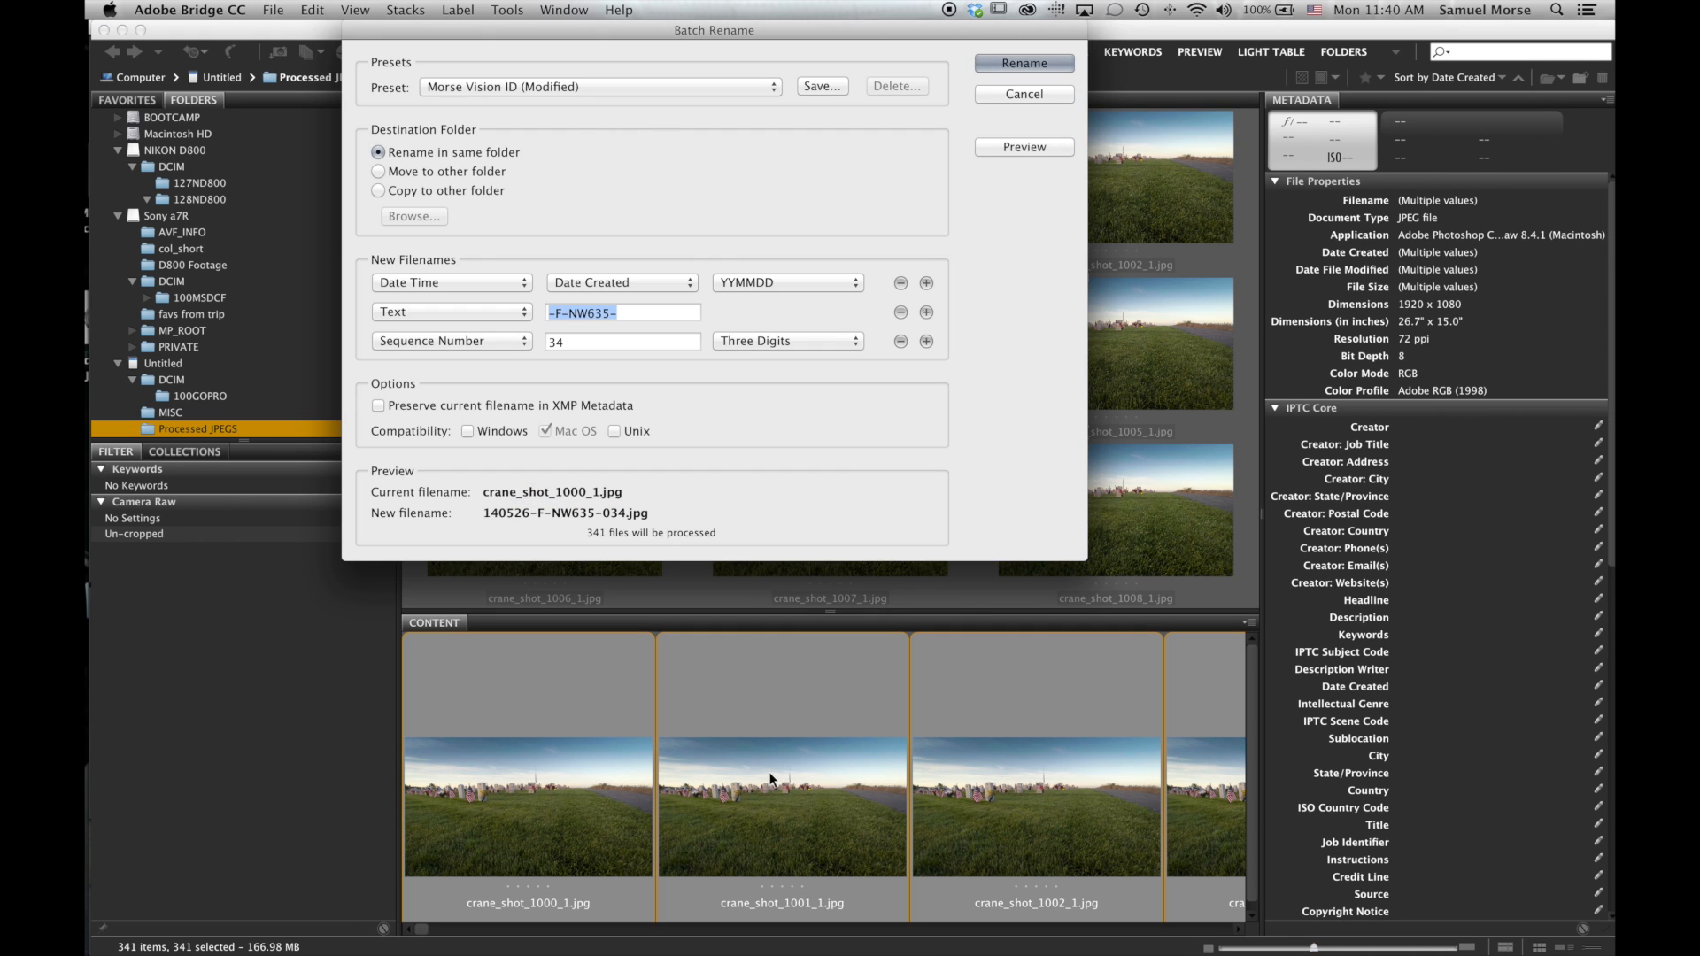
key(Tab)
text(1)
click(1012, 64)
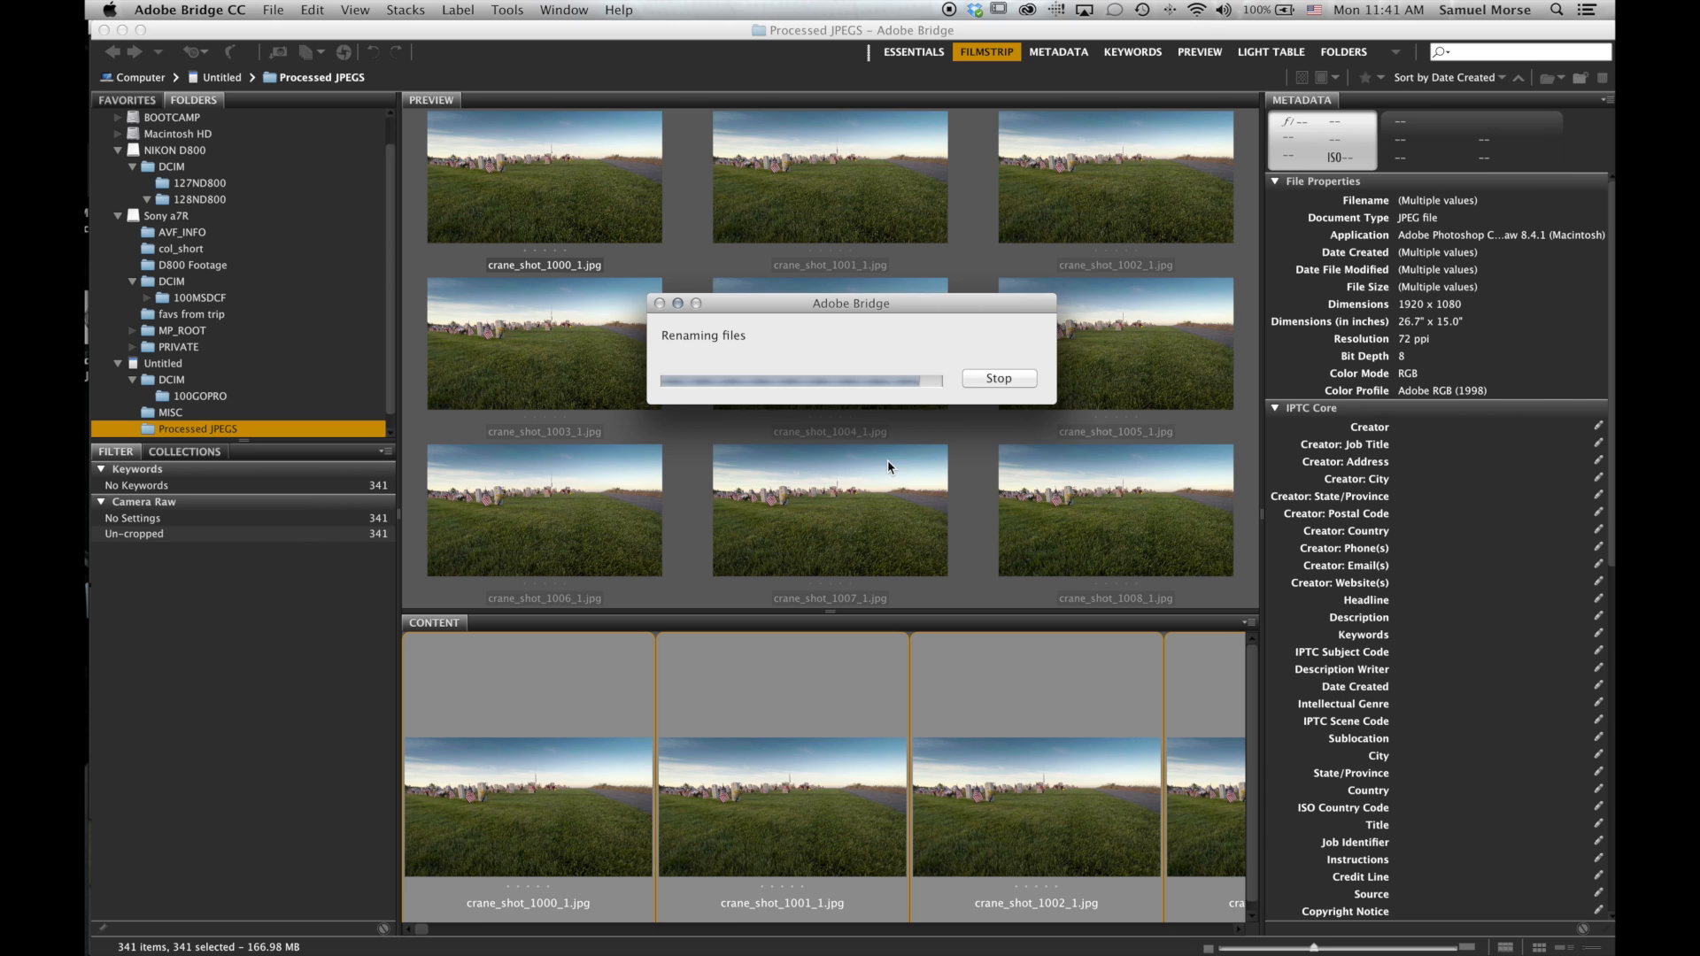
scroll(538, 814, right, 15)
scroll(538, 815, right, 14)
scroll(538, 814, right, 14)
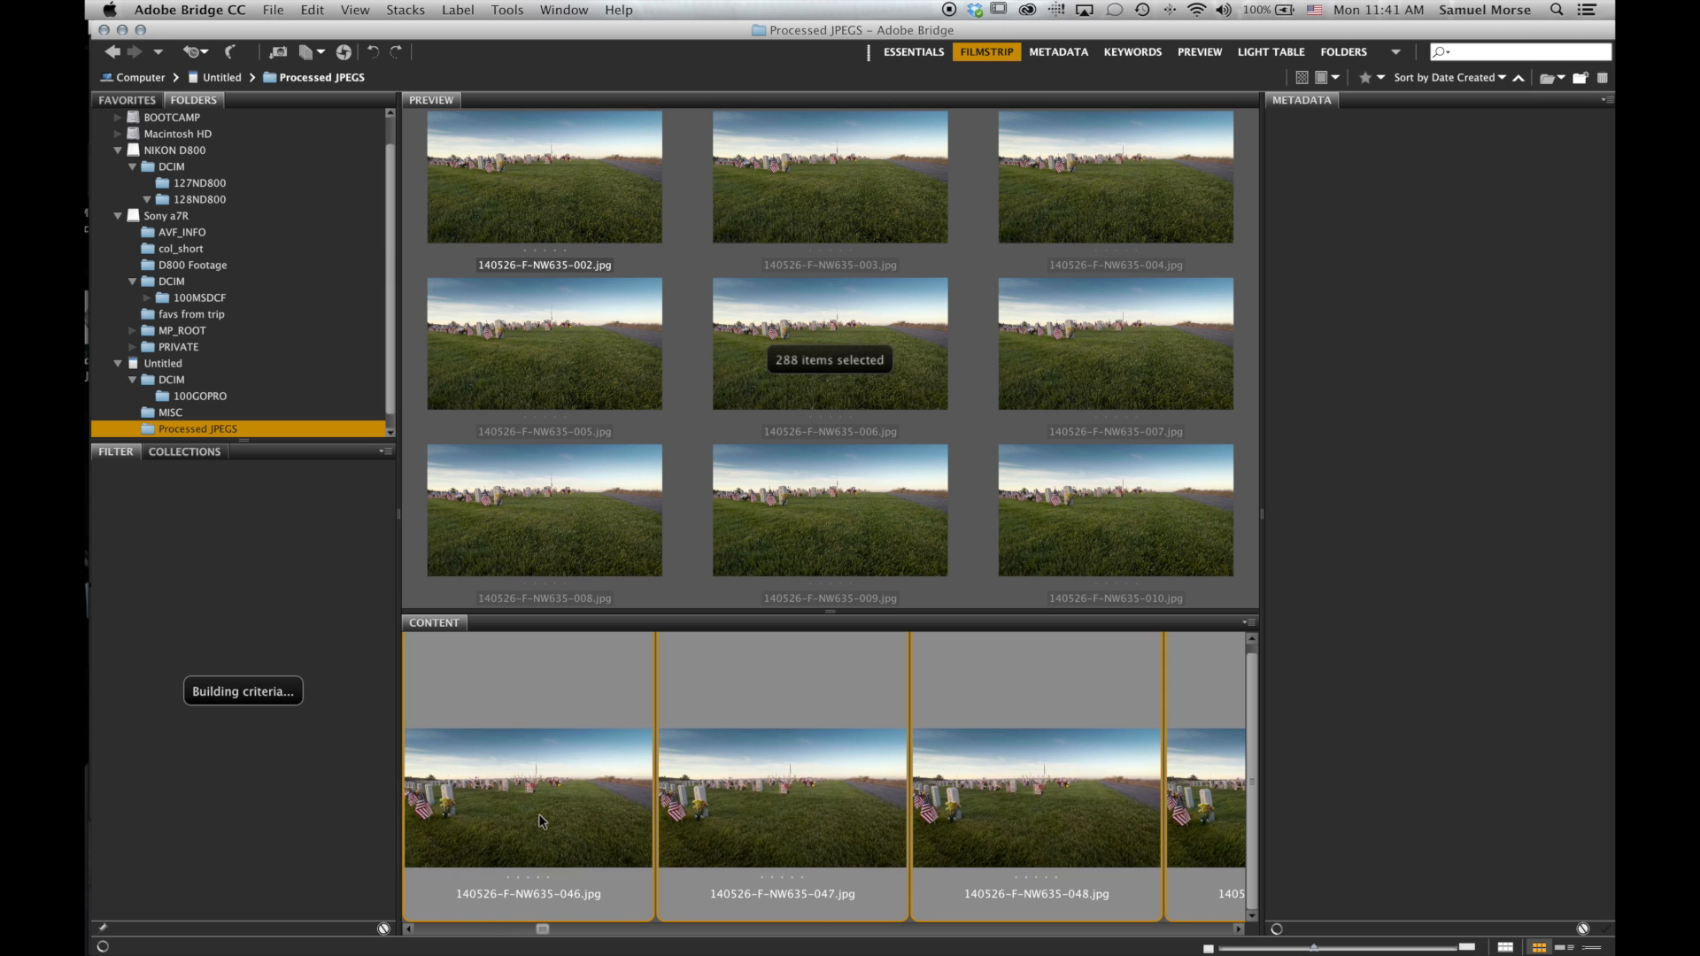
Switch to Media Encoder and import the renamed Processed JPEGS frames as a JPEG file sequence, starting from frame 001.
mouse_move(88, 398)
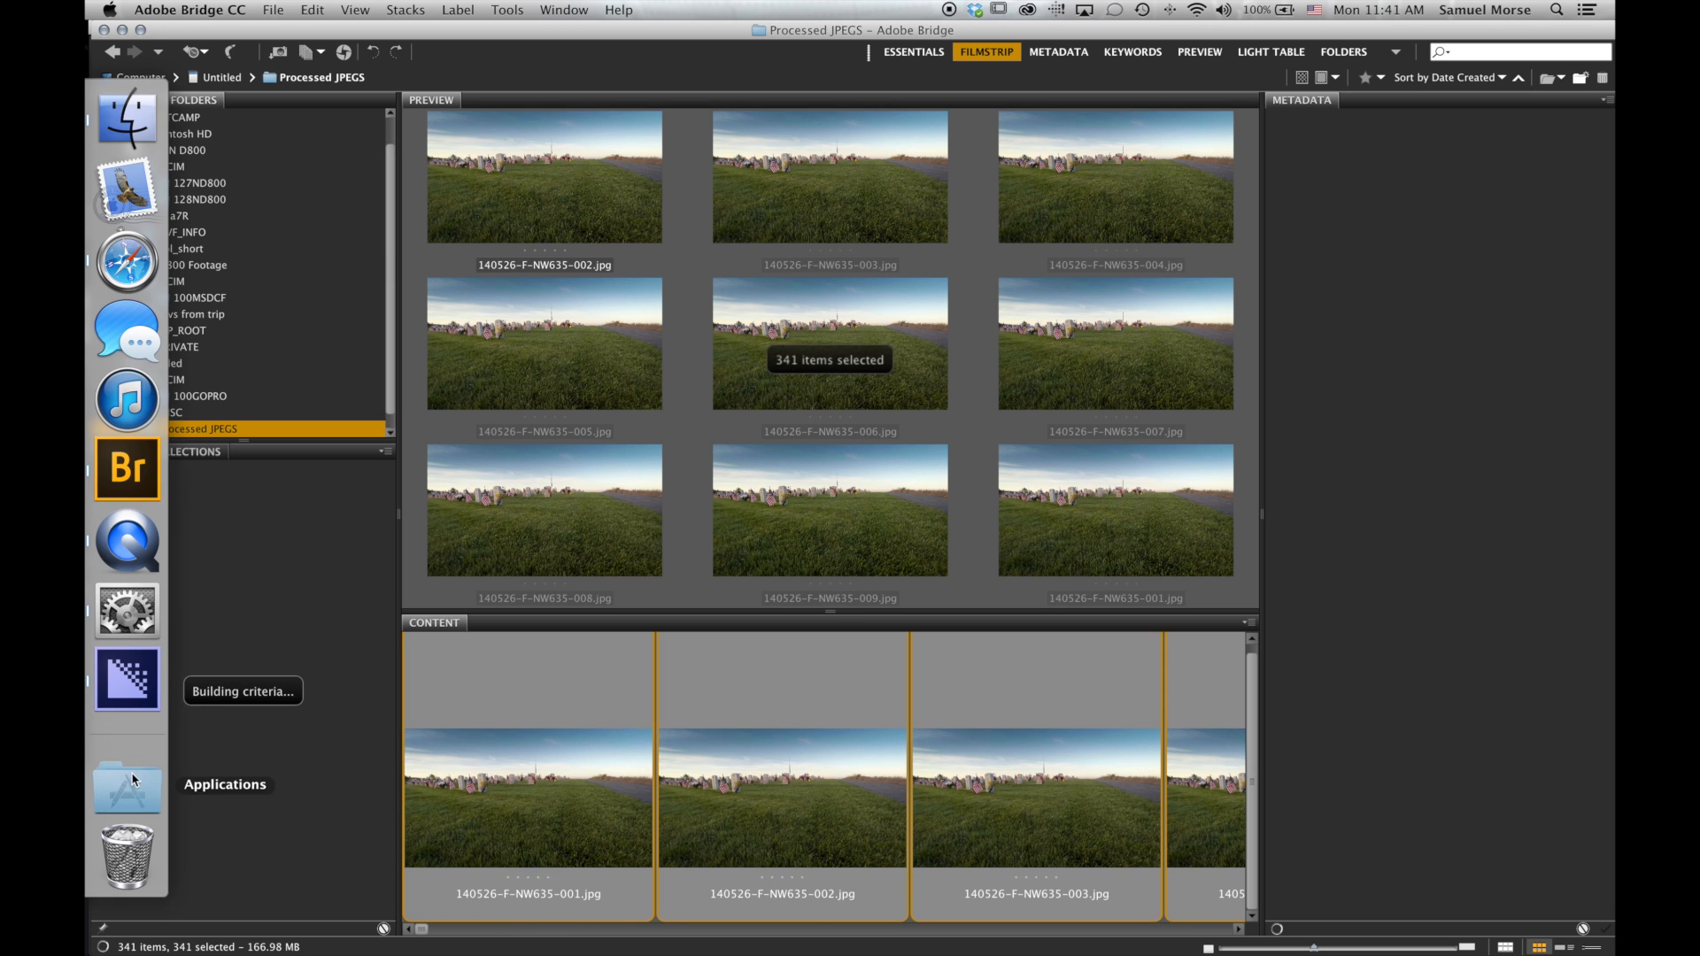
click(126, 678)
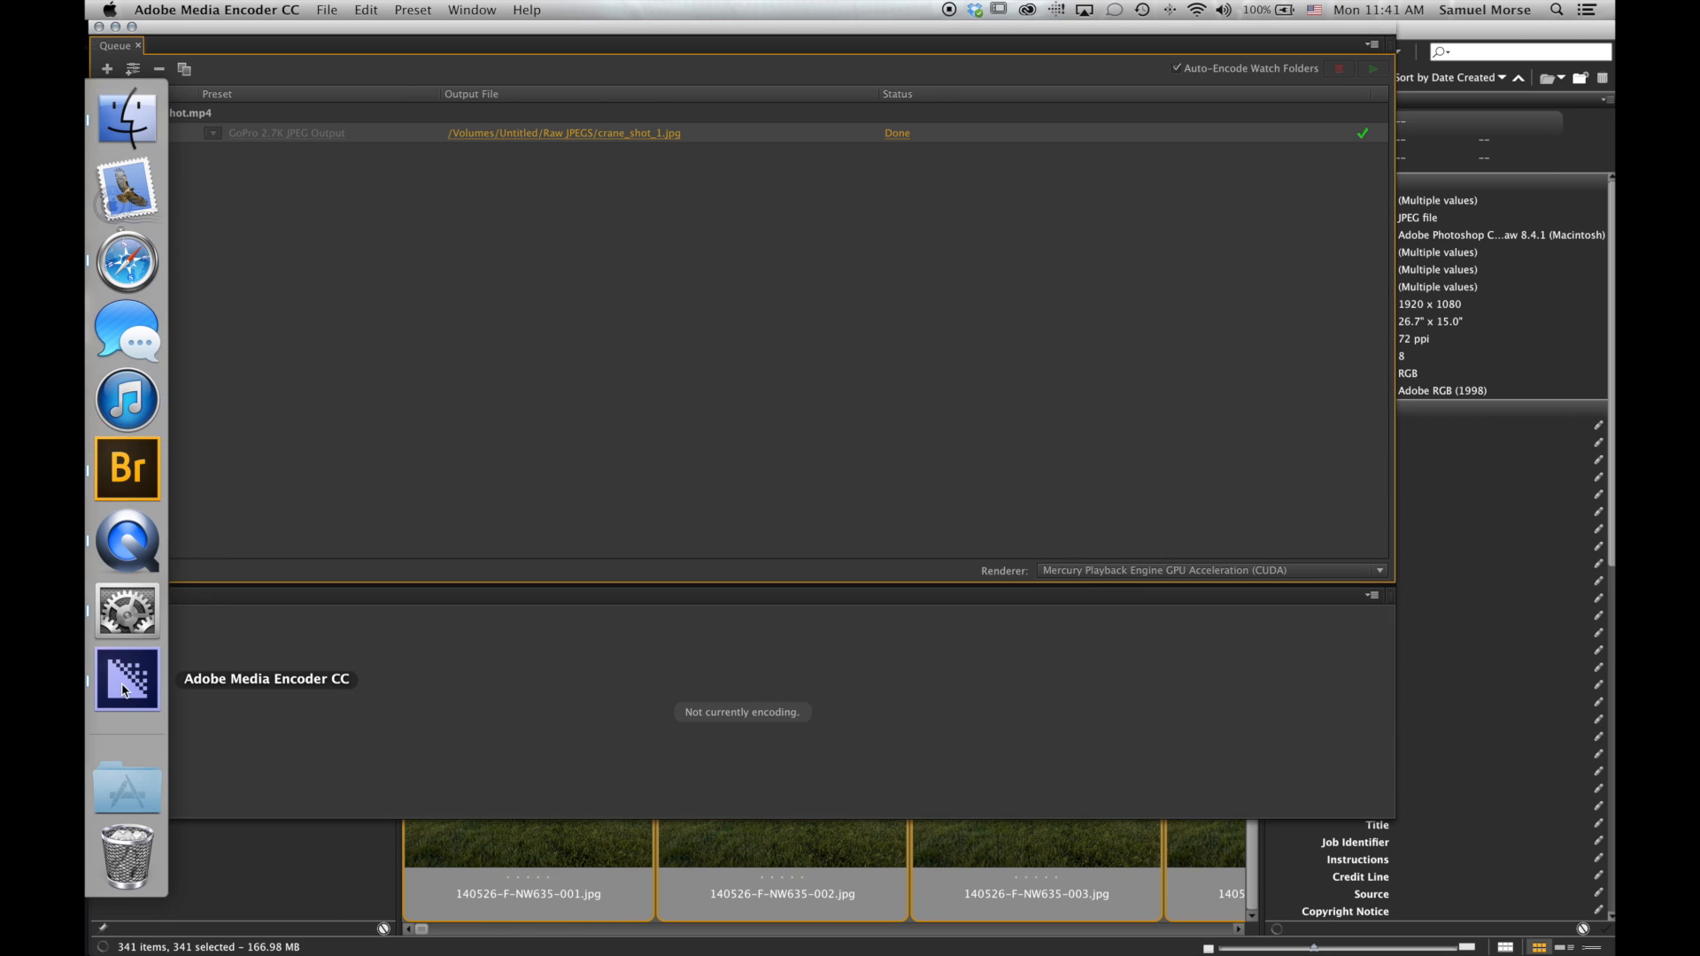
click(217, 8)
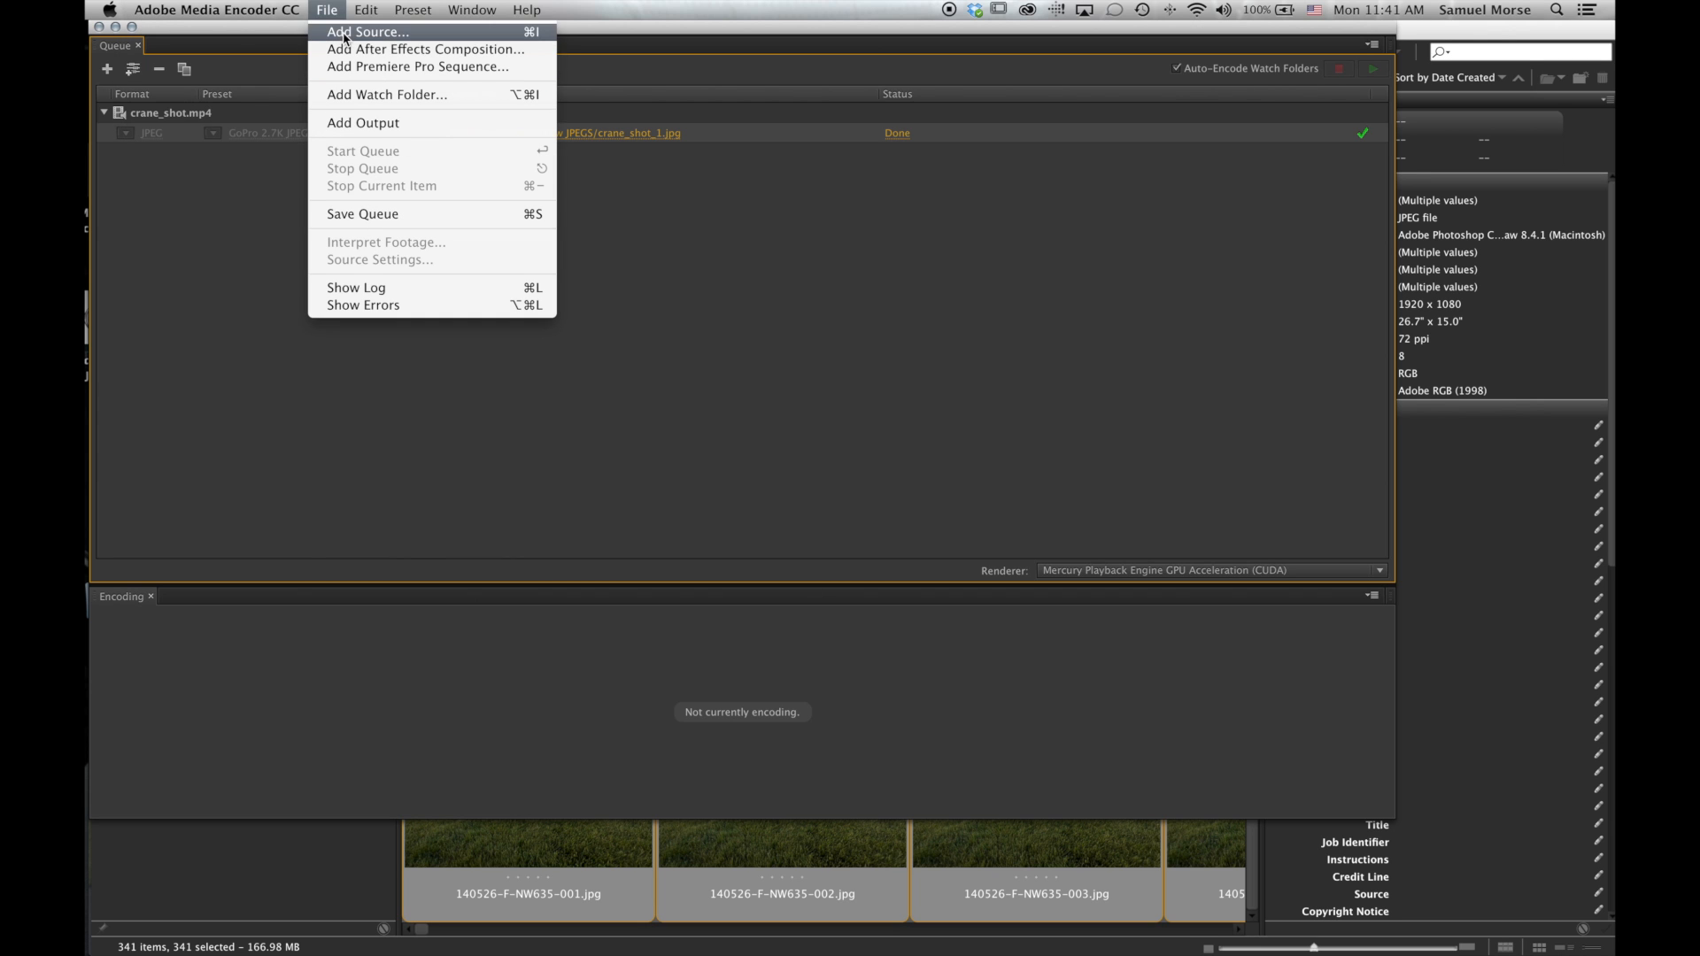
click(345, 35)
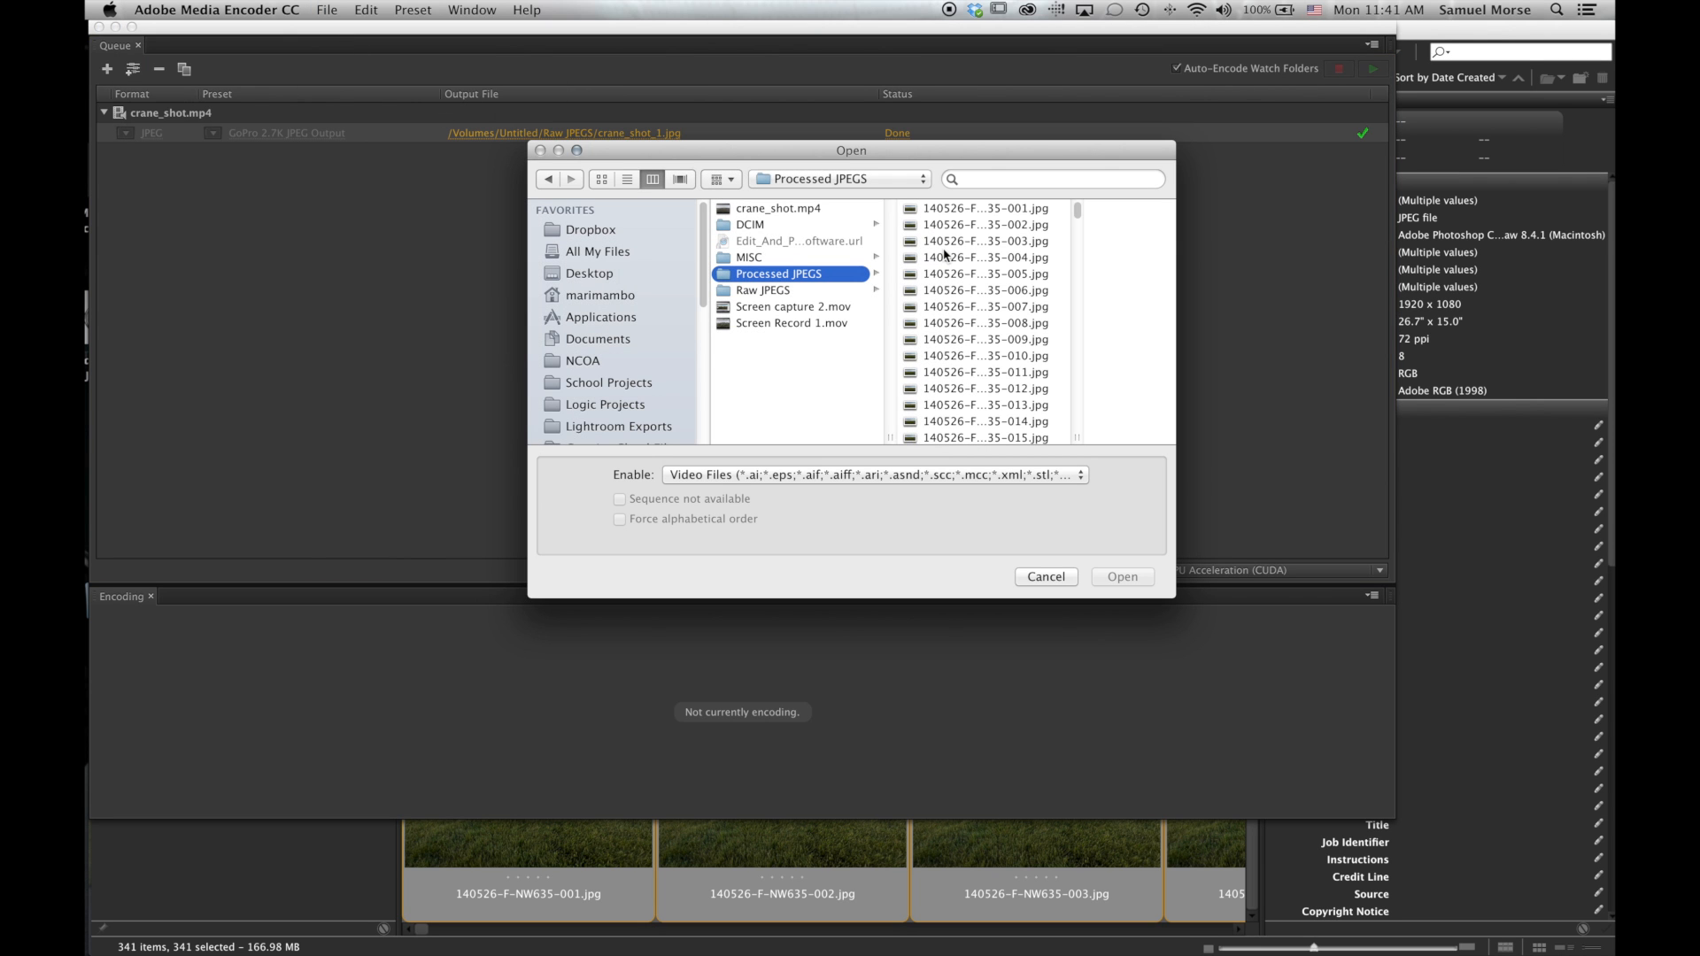
click(942, 212)
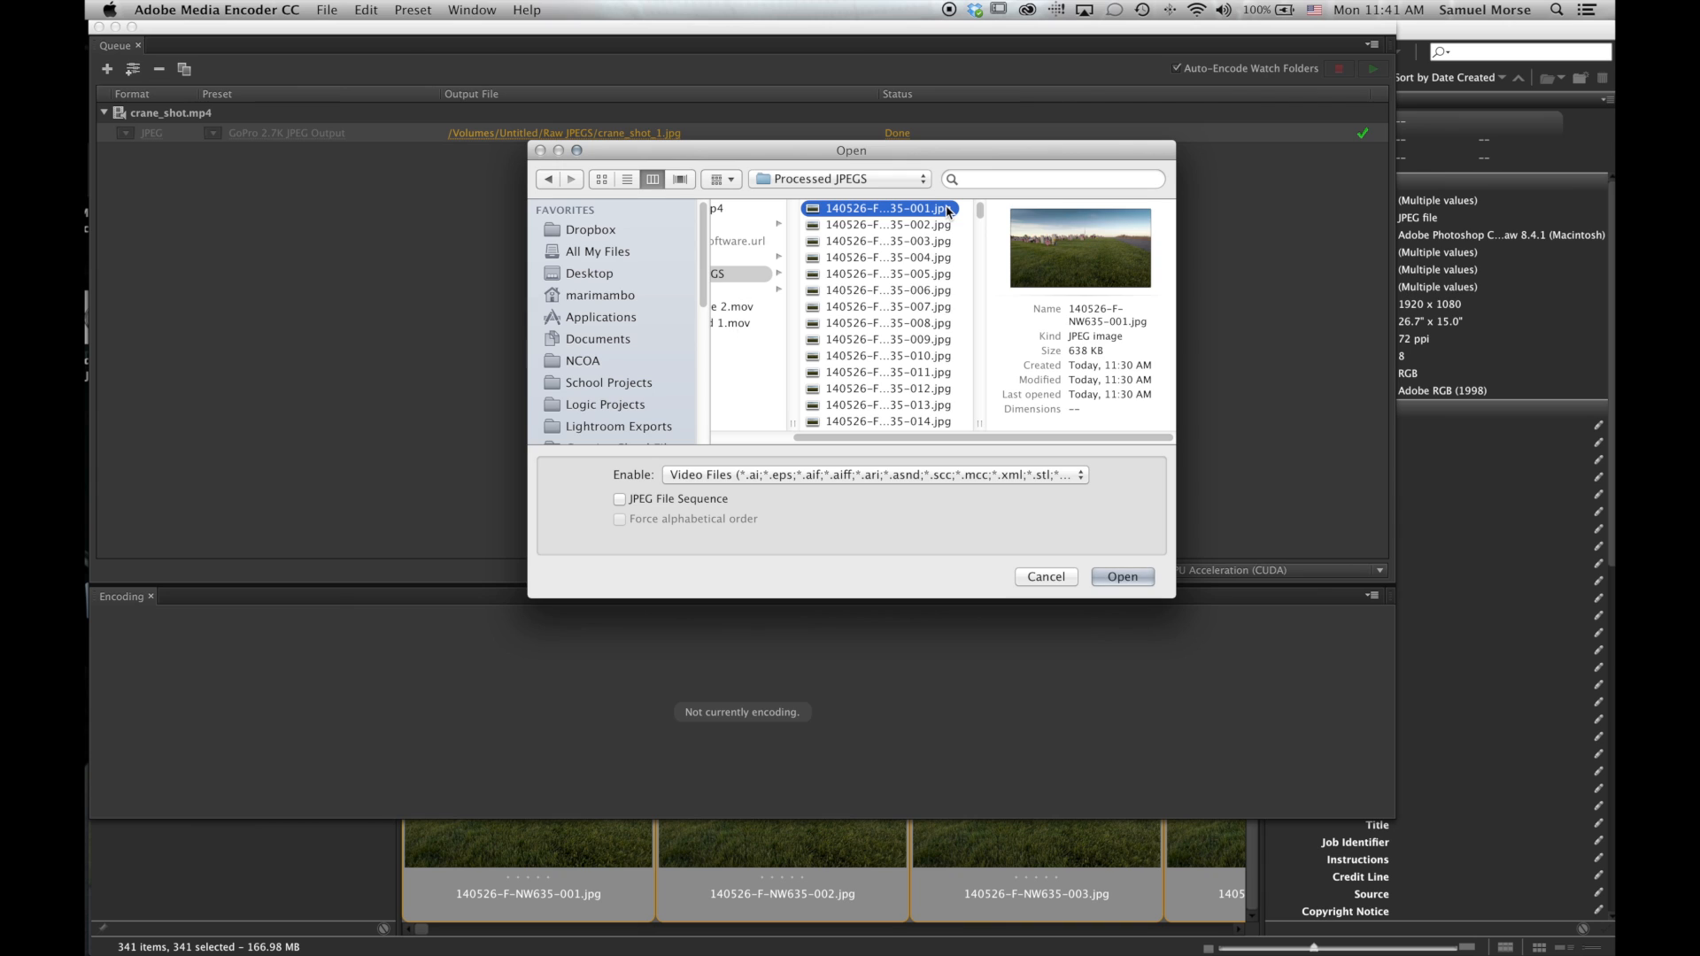
click(619, 500)
click(1118, 579)
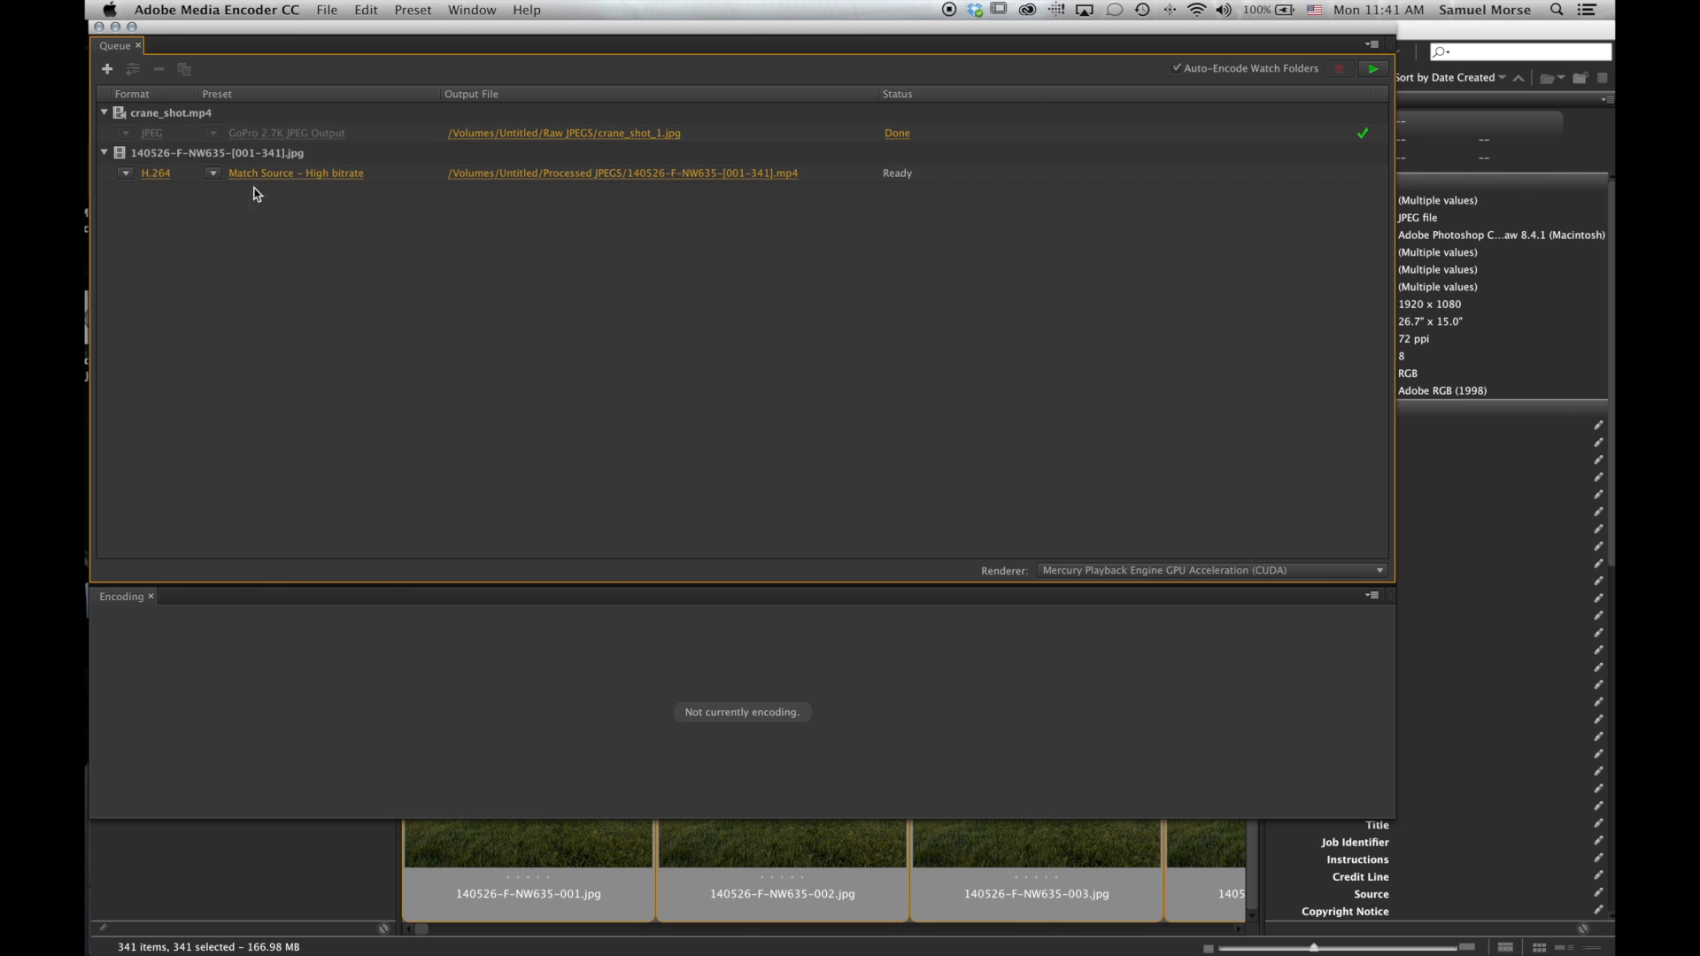
In the new sequence's export settings, preview the footage, then enable Render at Maximum Depth and VBR, 2 pass bitrate encoding.
click(259, 176)
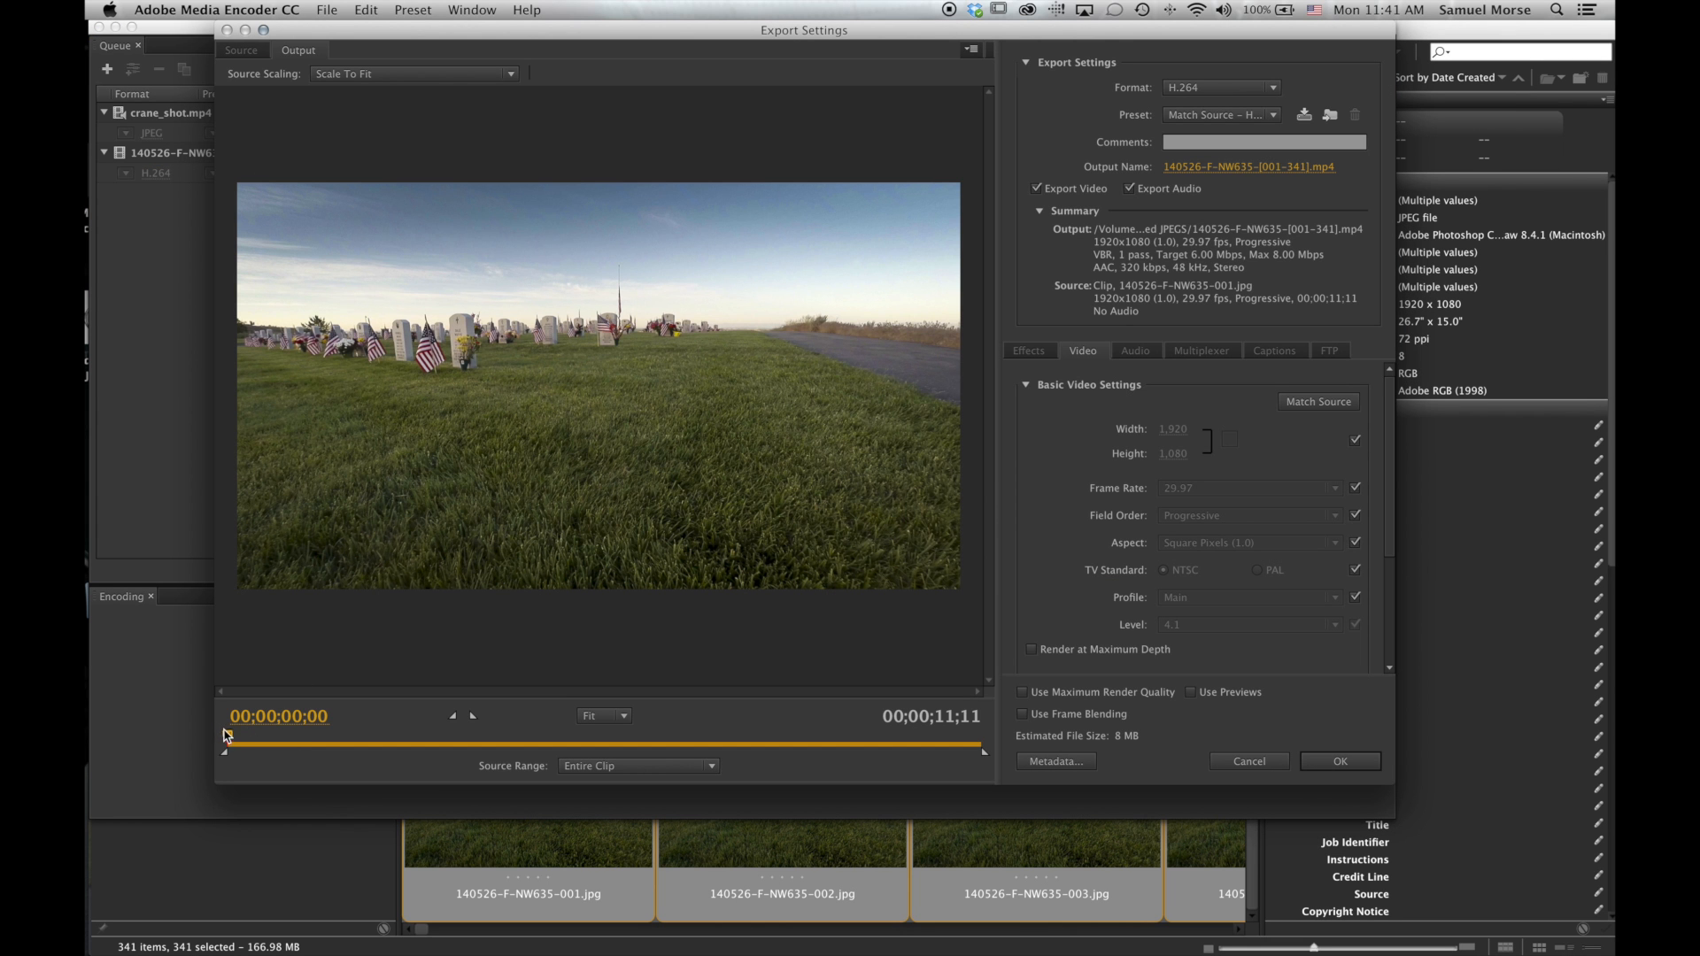
drag(227, 739, 312, 745)
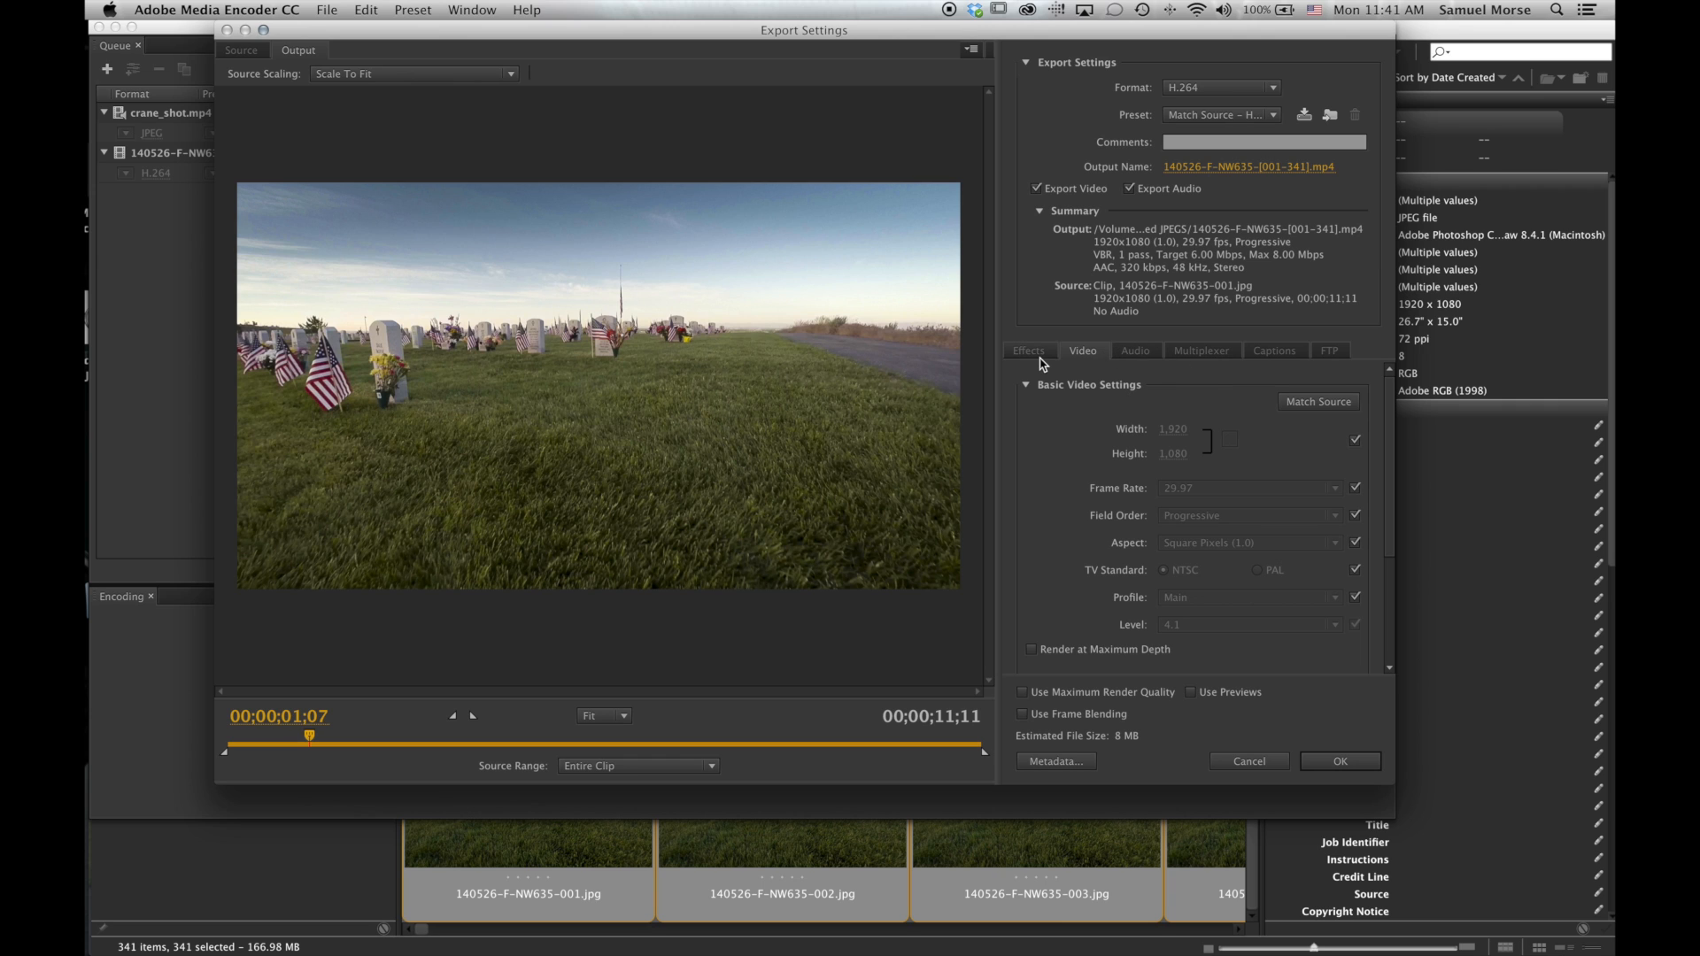
scroll(1089, 662, down, 5)
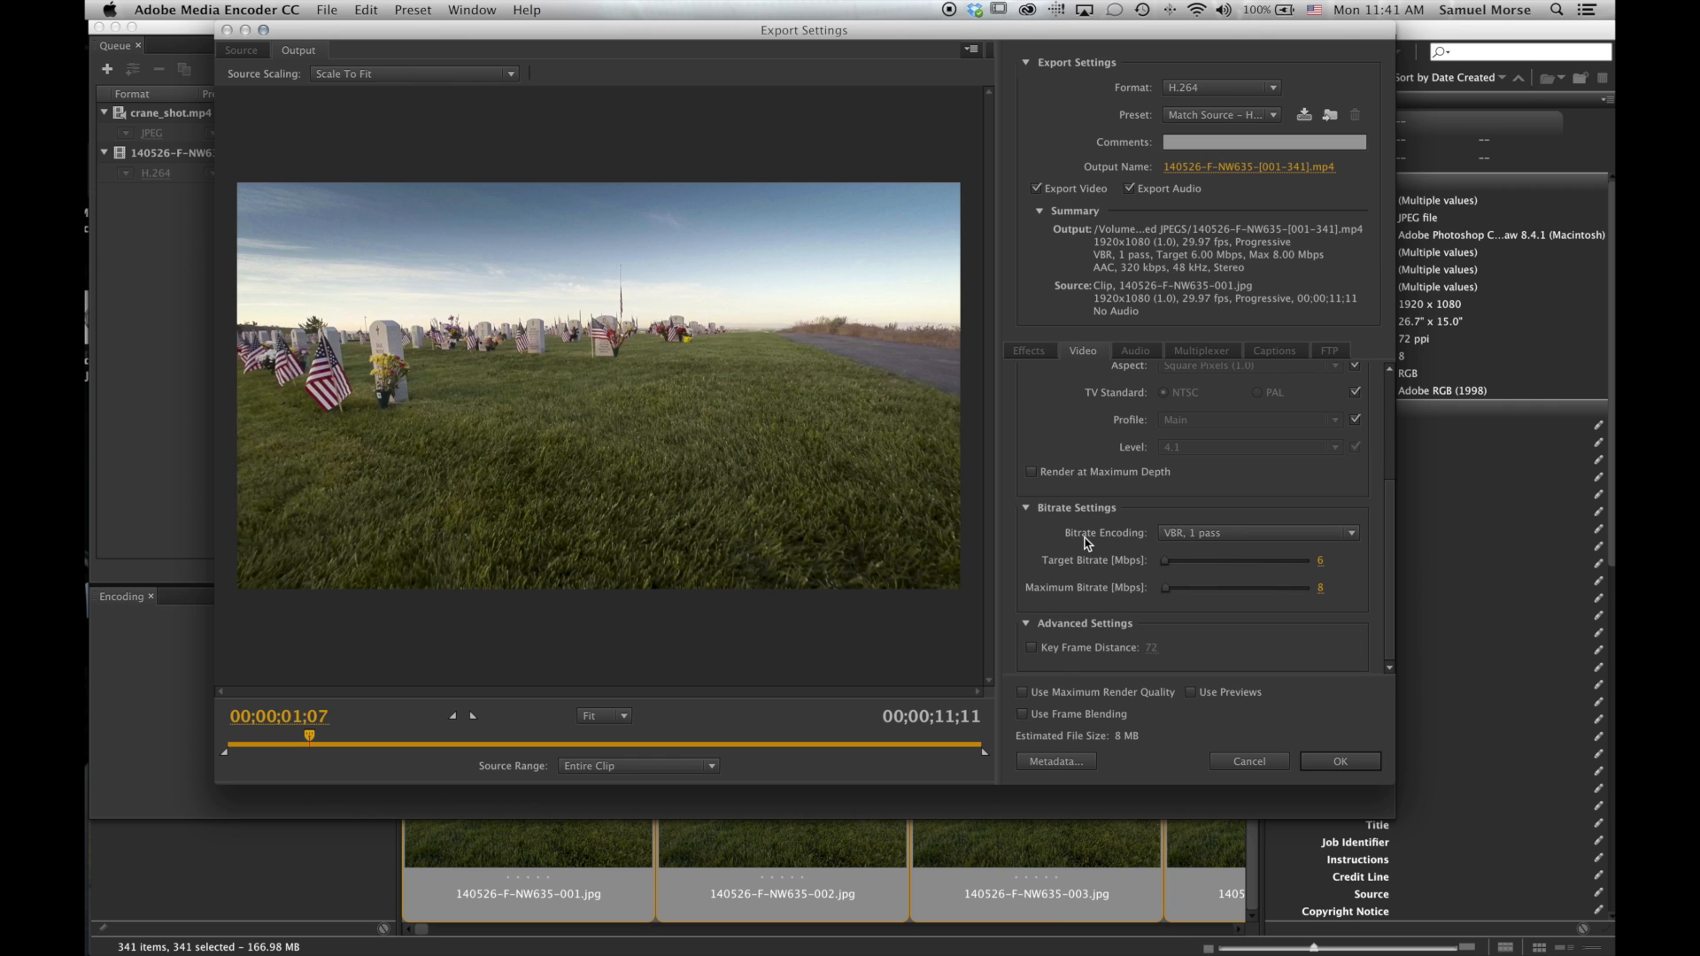
click(1032, 474)
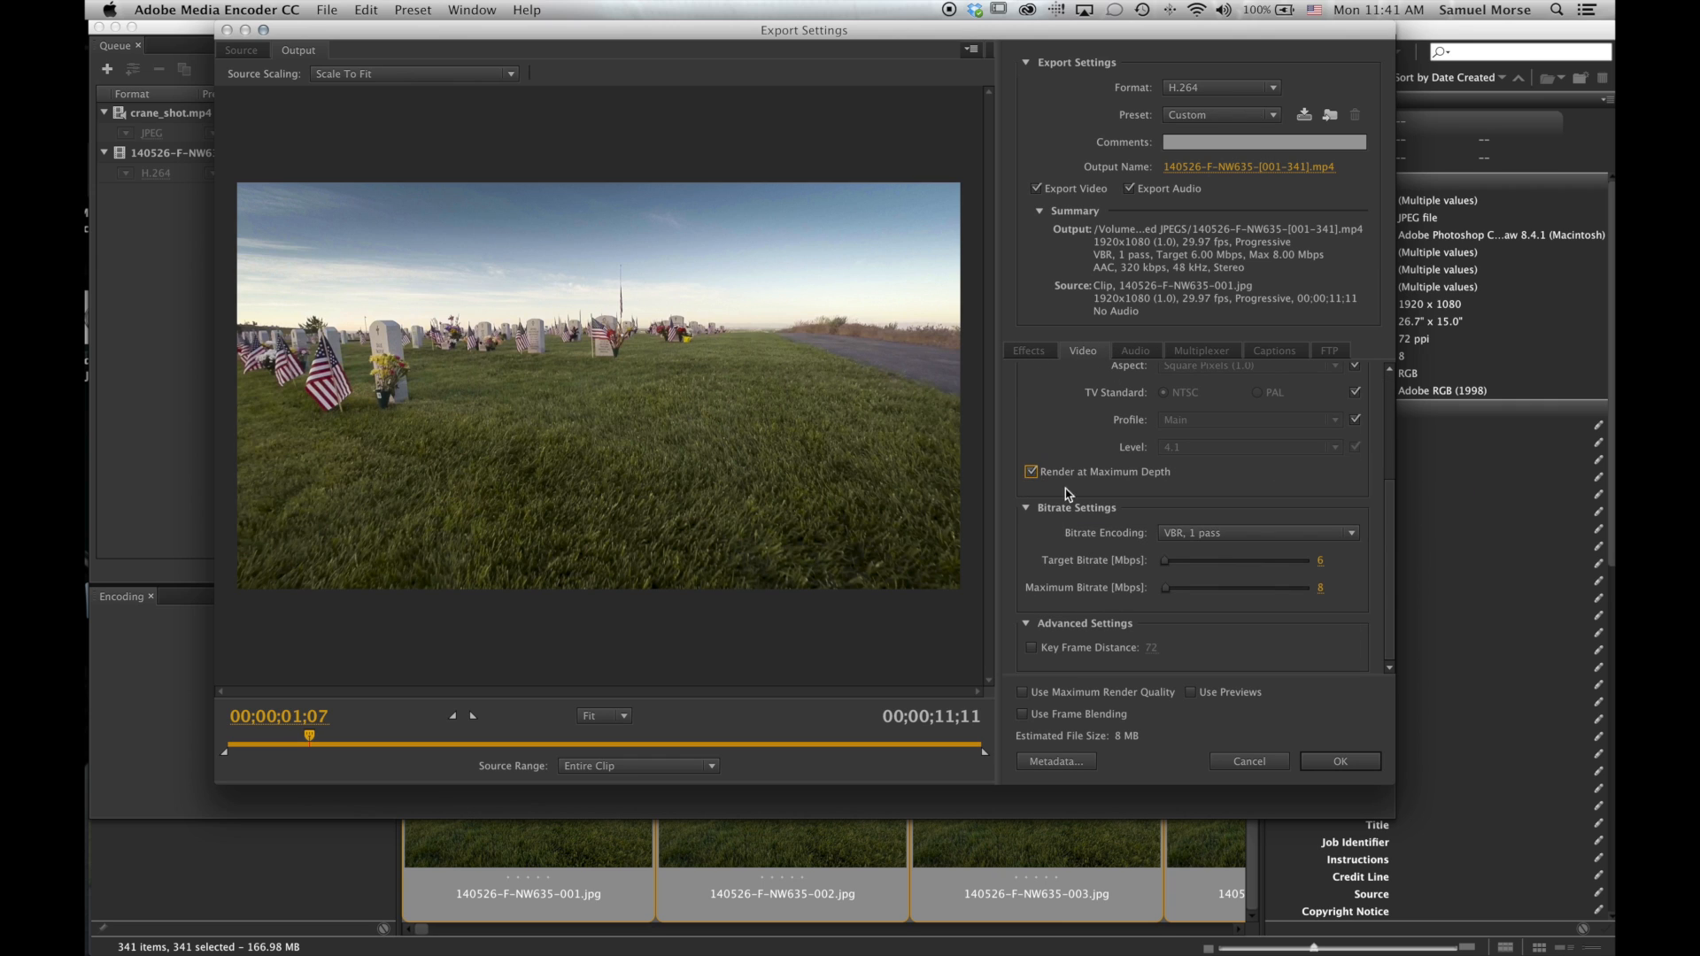
click(1221, 534)
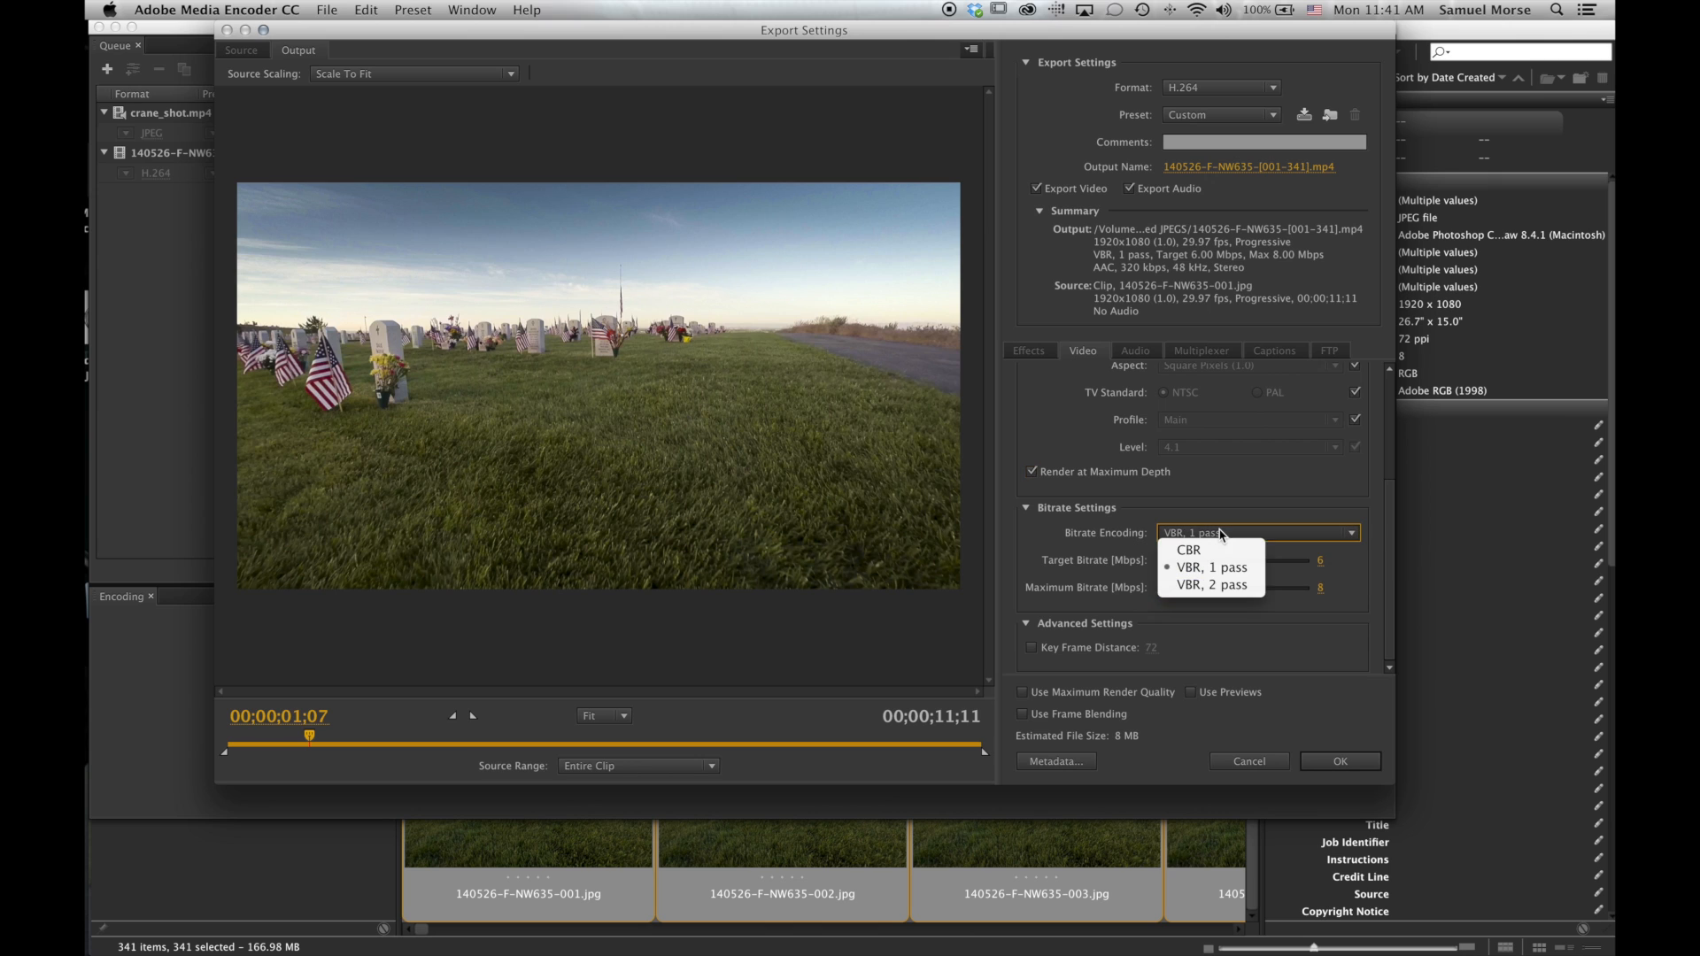
click(1221, 587)
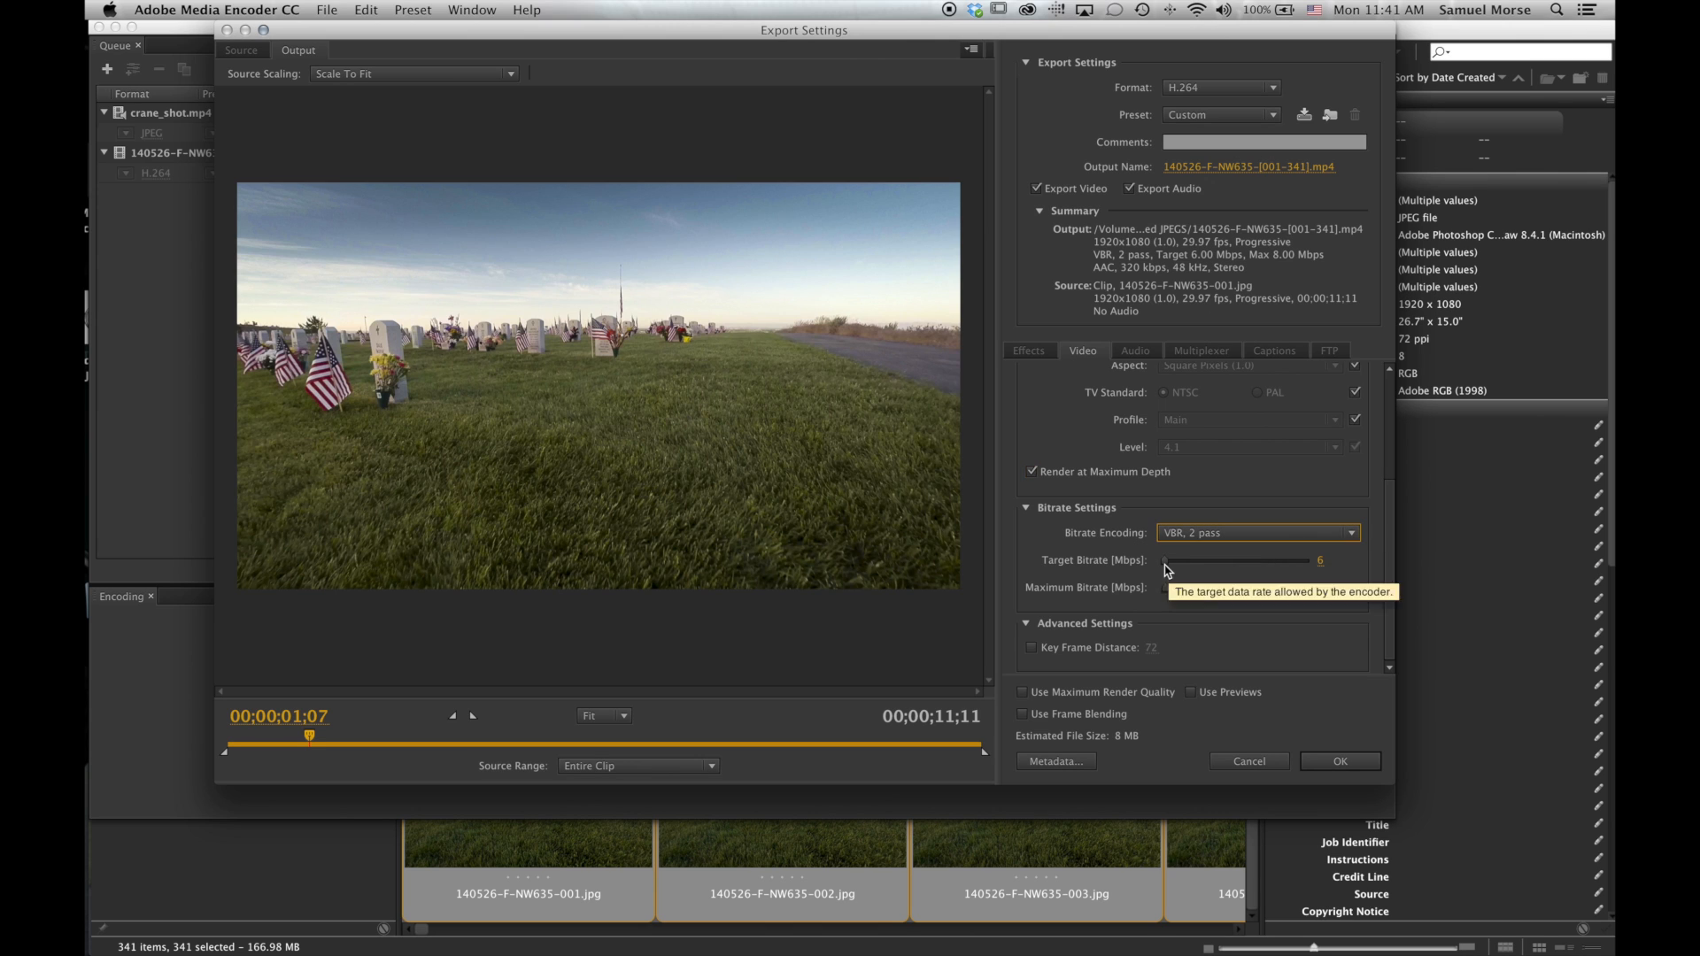
Raise the target bitrate to about 102.97 Mbps with a higher maximum bitrate, and encode the queued sequence.
drag(1164, 560, 1218, 571)
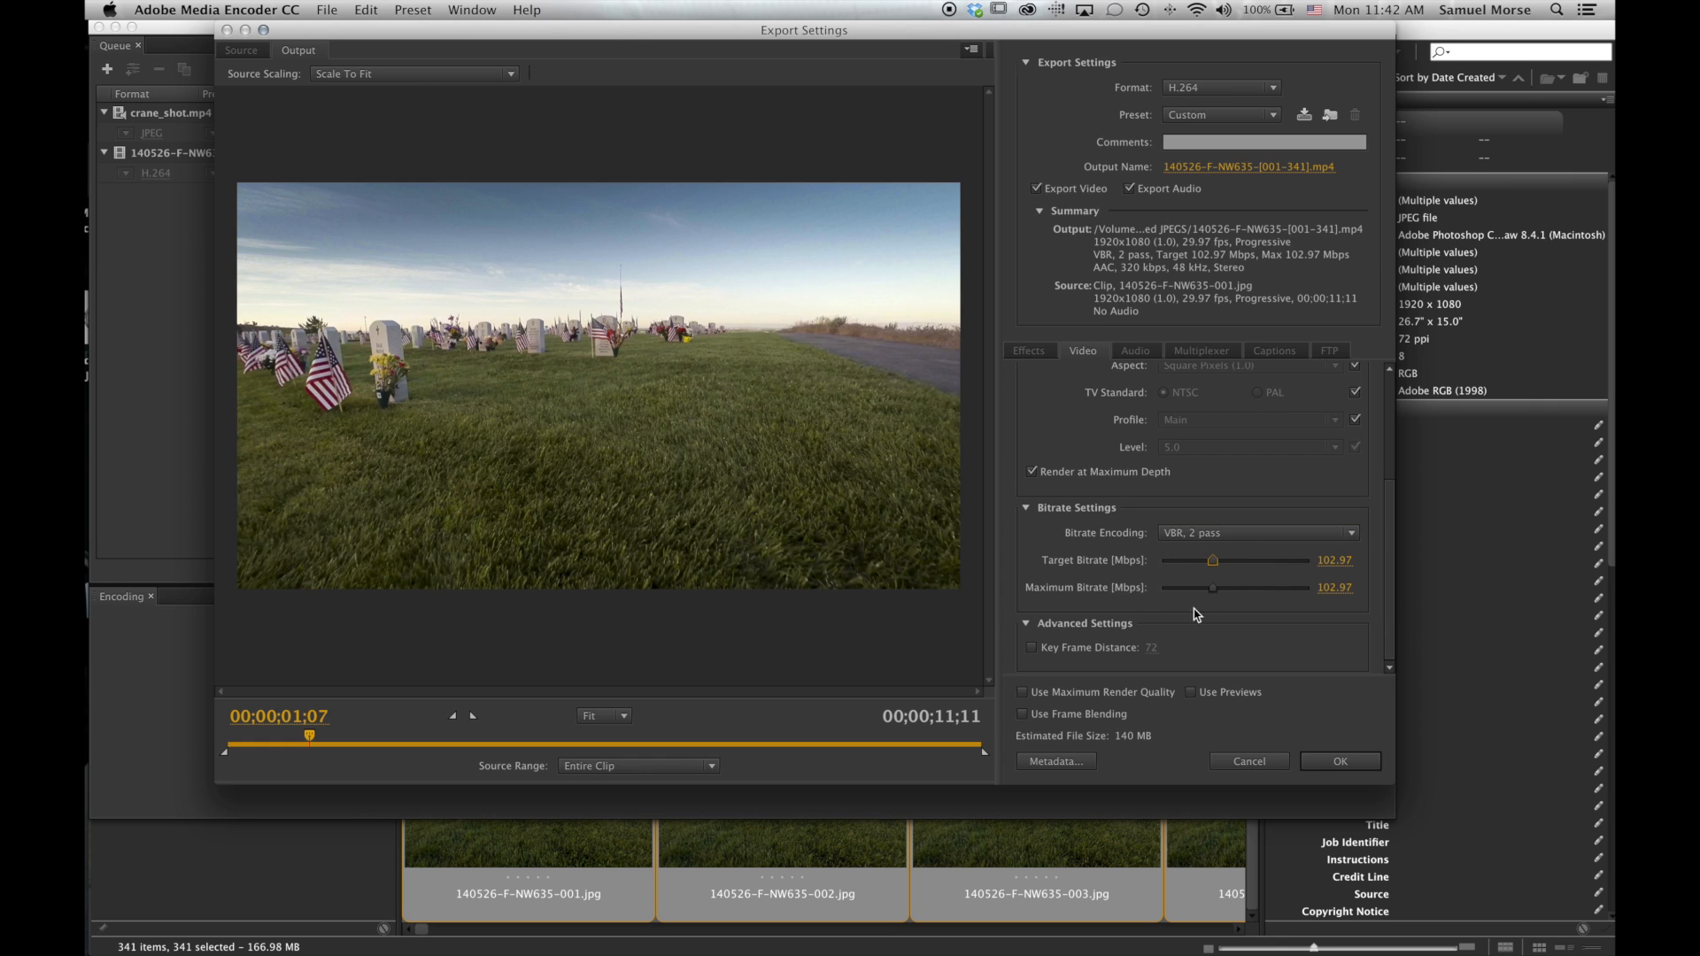
drag(1216, 589, 1237, 593)
click(1346, 763)
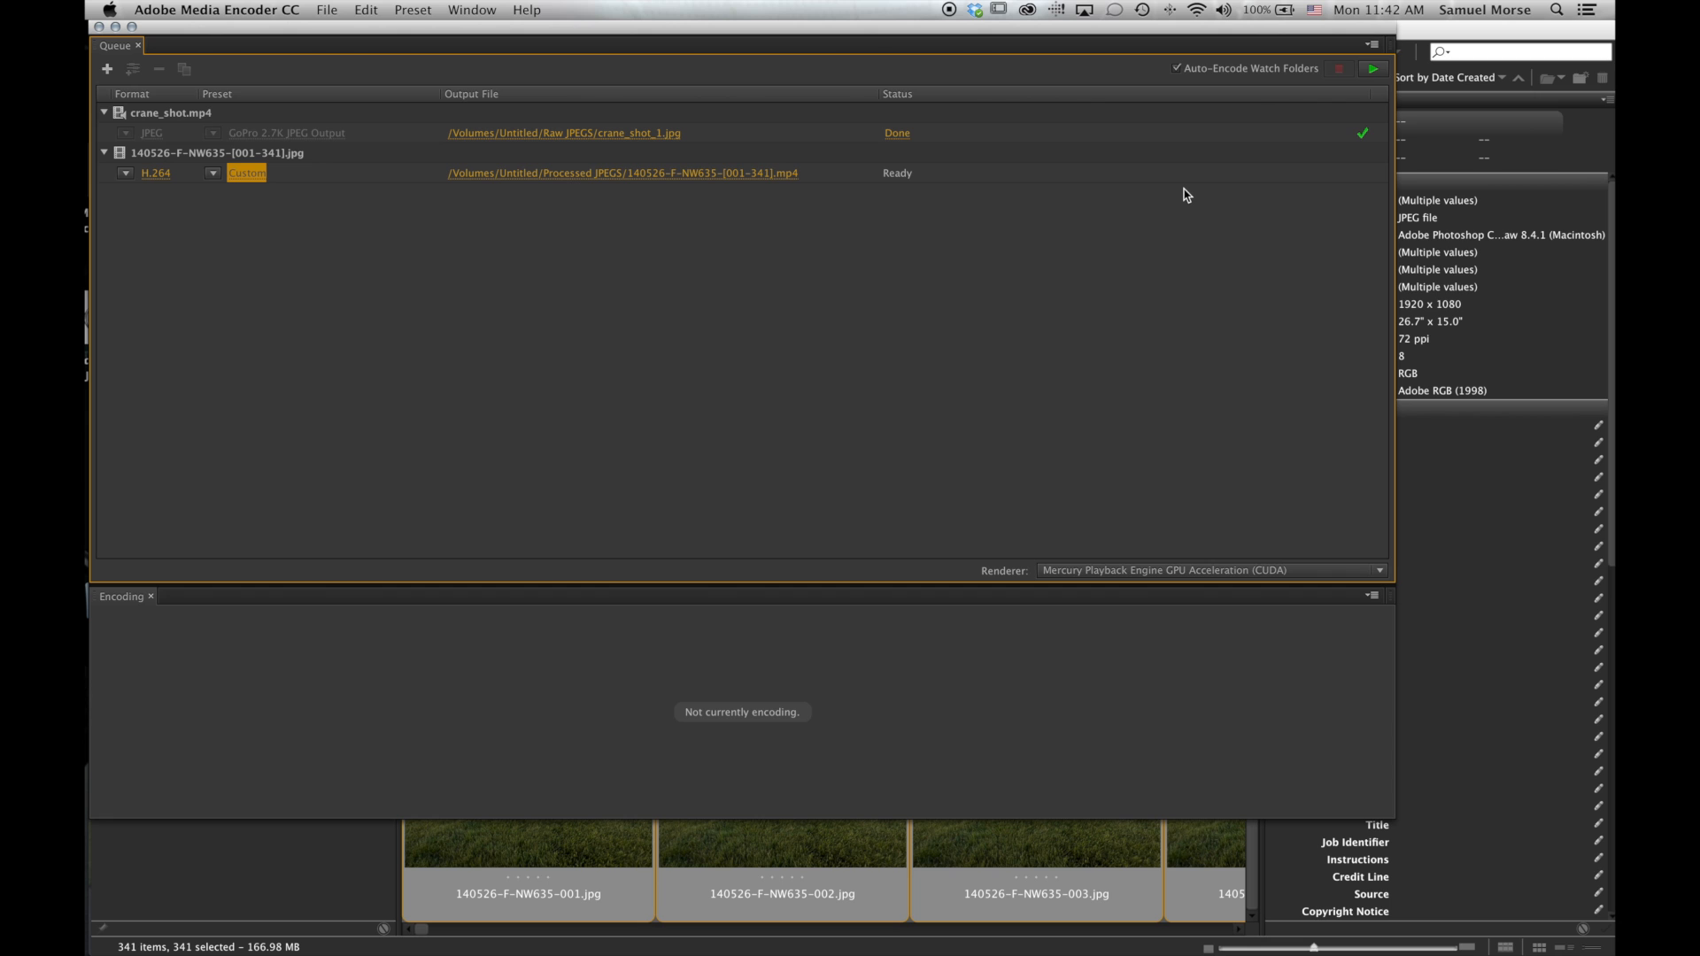
click(1373, 70)
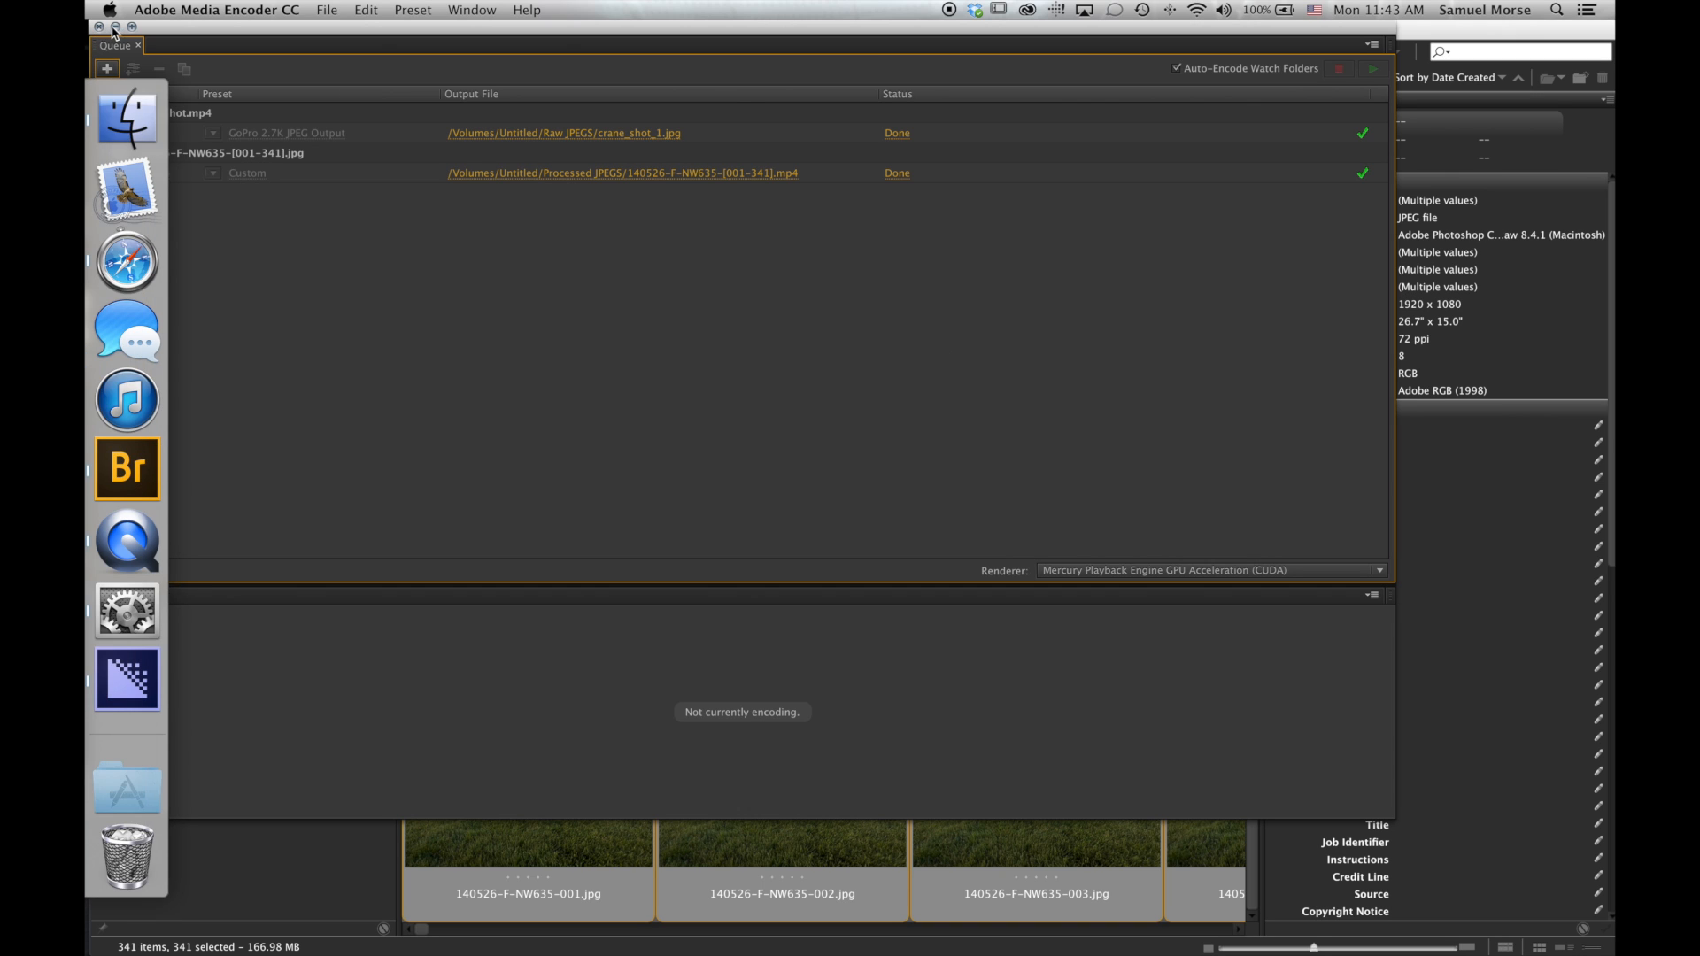
Switch to Bridge and browse the Untitled drive's contents to find the original crane_shot.mp4.
click(719, 843)
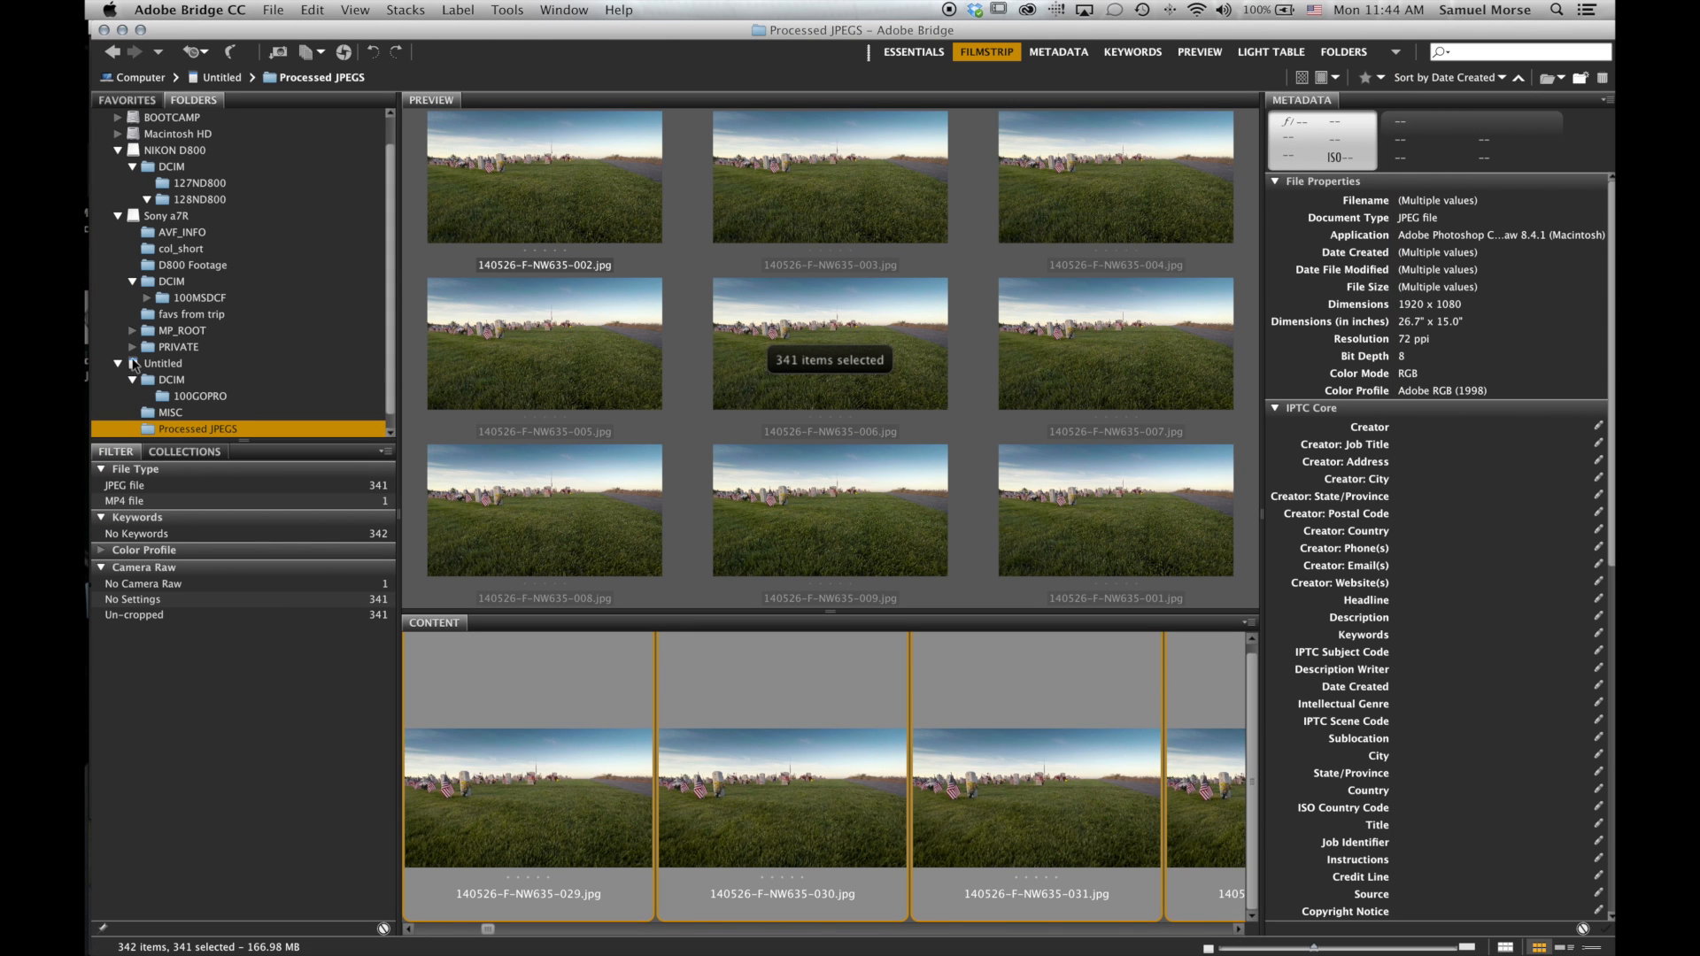
click(135, 364)
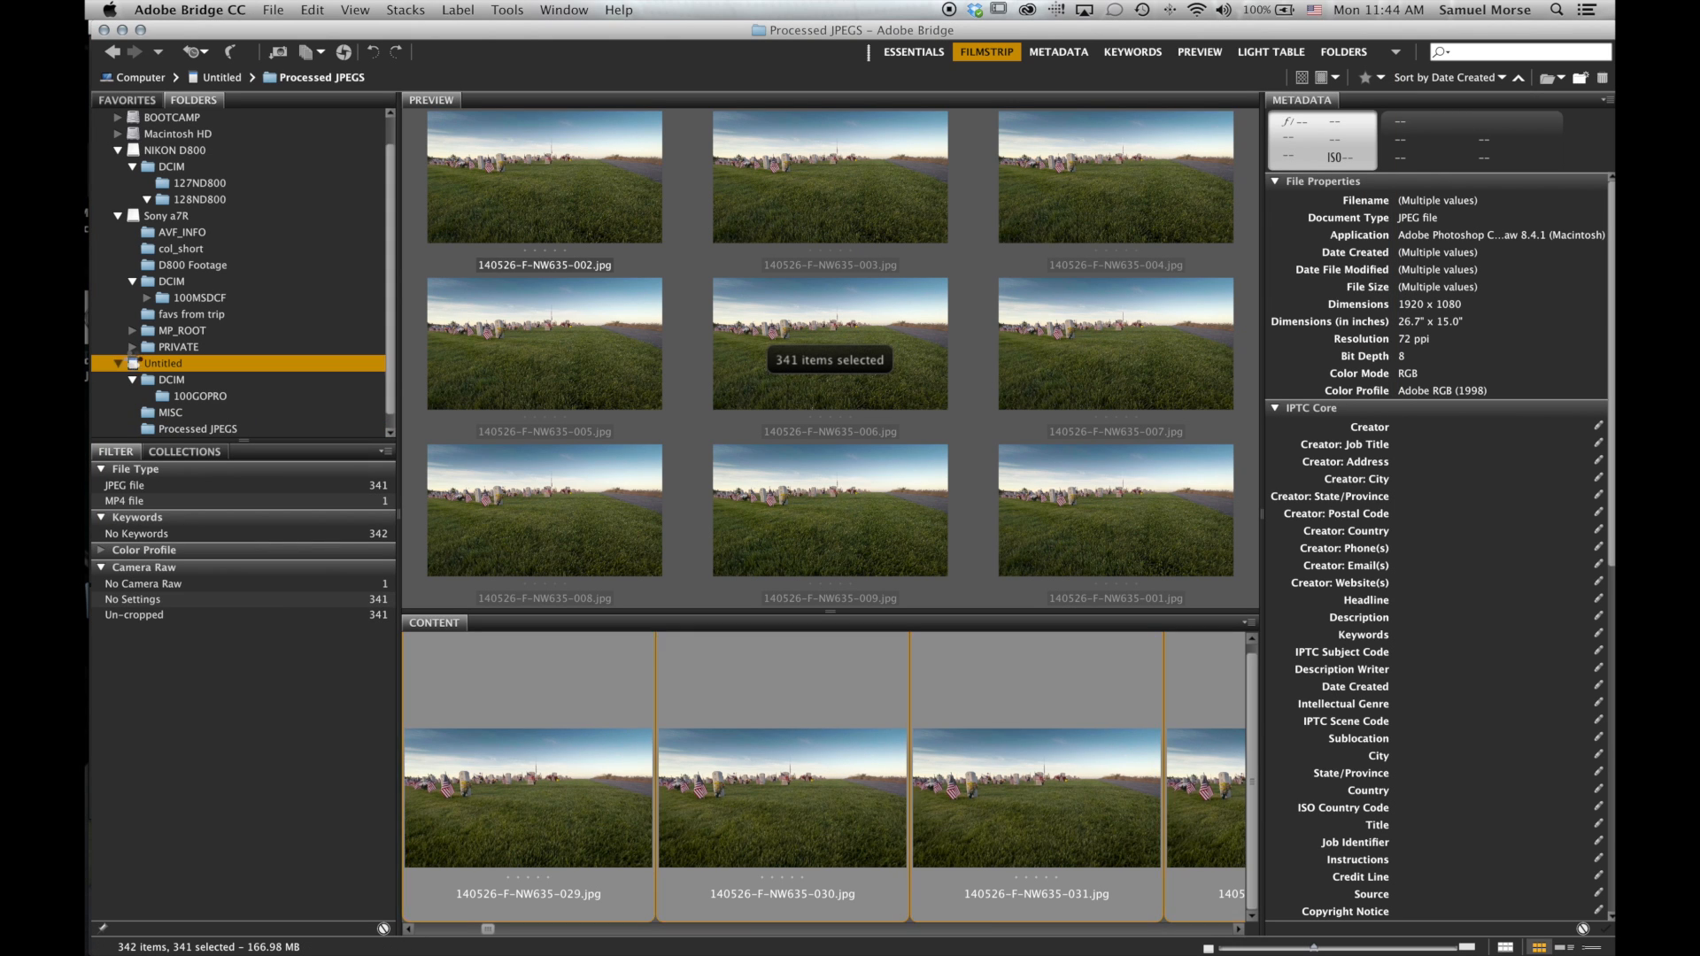
scroll(683, 769, right, 10)
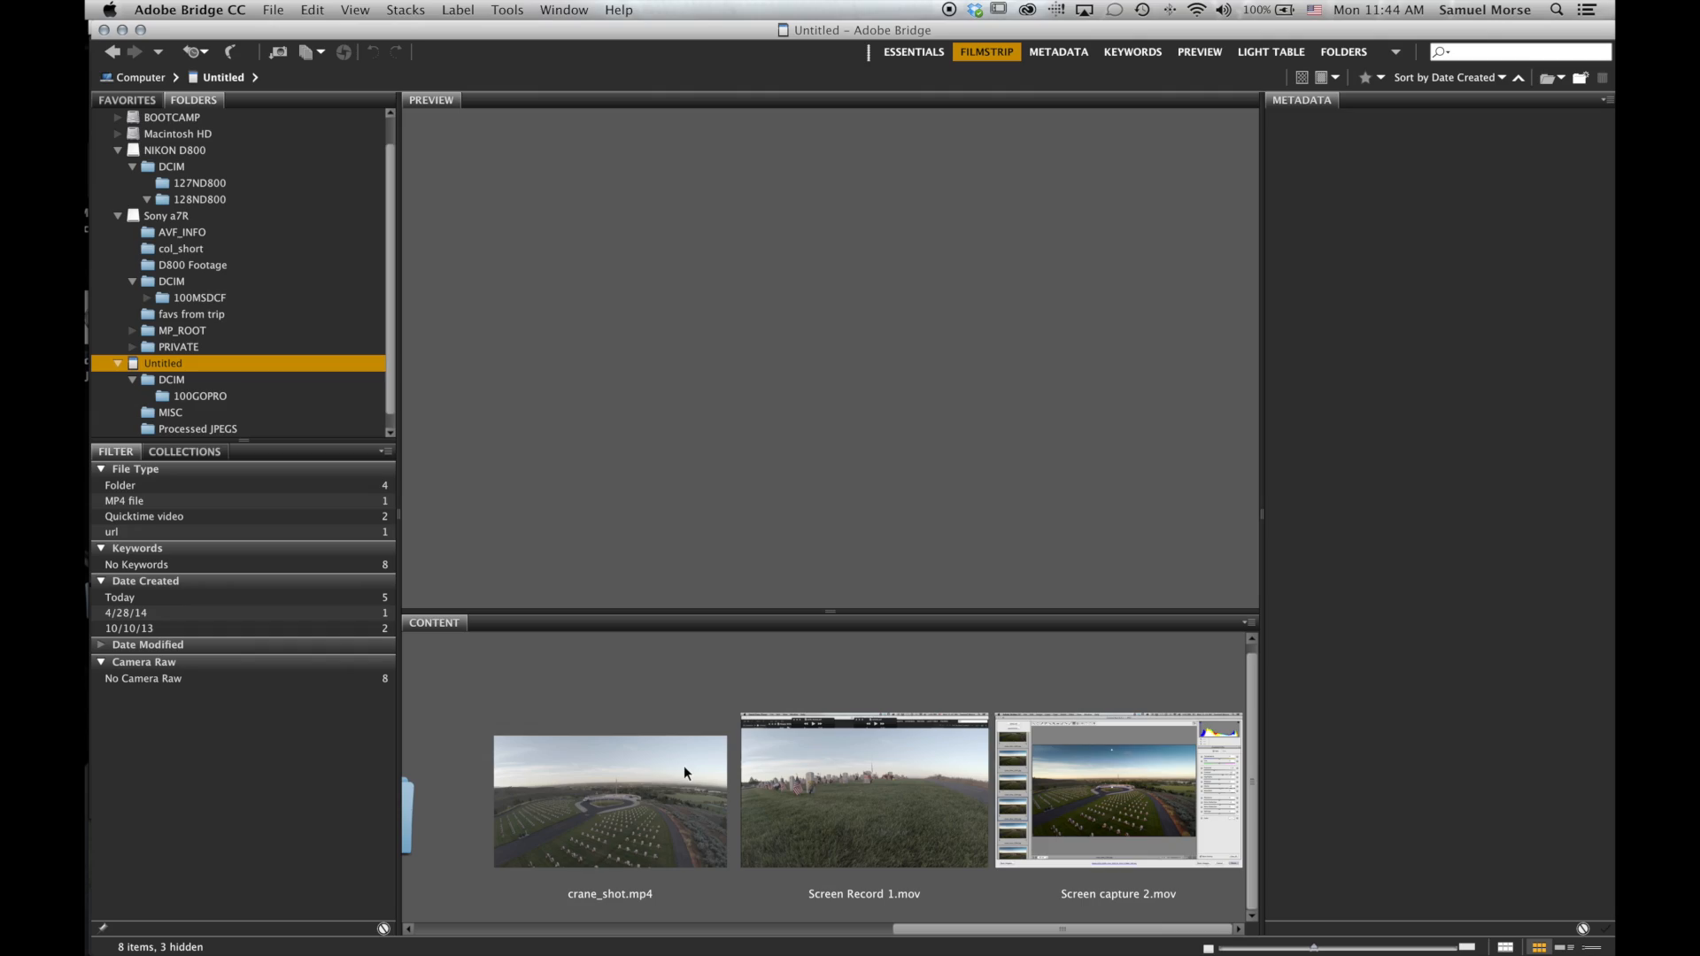